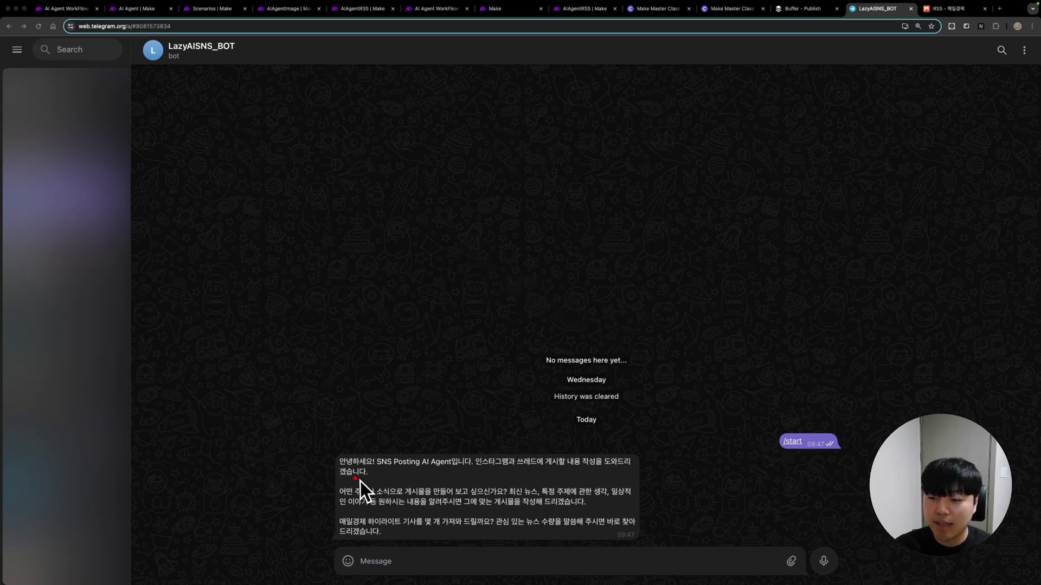
Review the bot's greeting, including its questions about the post topic and how many highlight articles to fetch.
drag(378, 472, 617, 474)
click(374, 499)
click(349, 474)
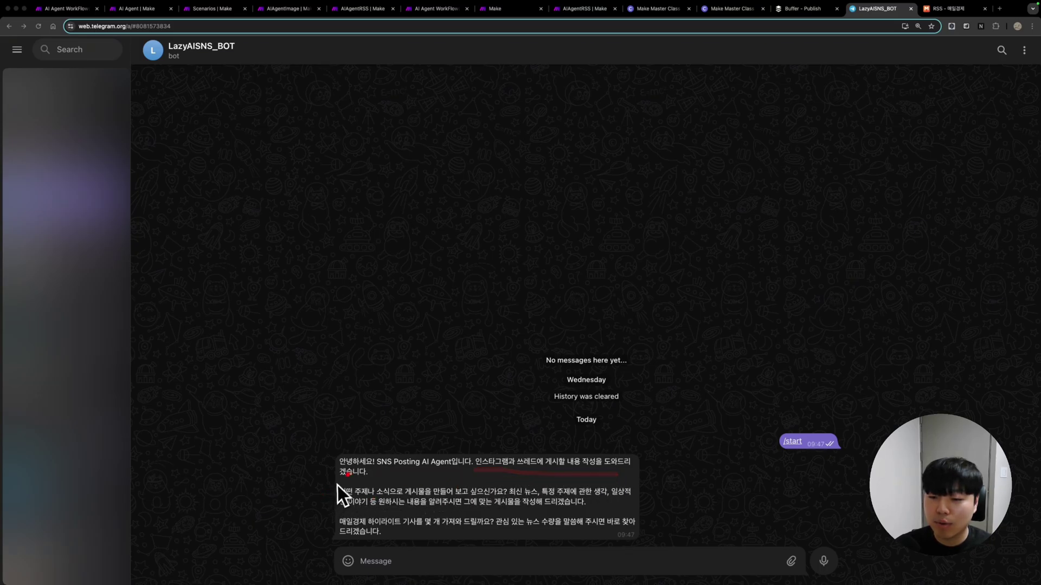
mouse_move(340, 481)
mouse_down()
mouse_move(369, 481)
mouse_move(366, 499)
mouse_move(621, 503)
mouse_up()
drag(343, 510, 587, 511)
drag(341, 533, 410, 532)
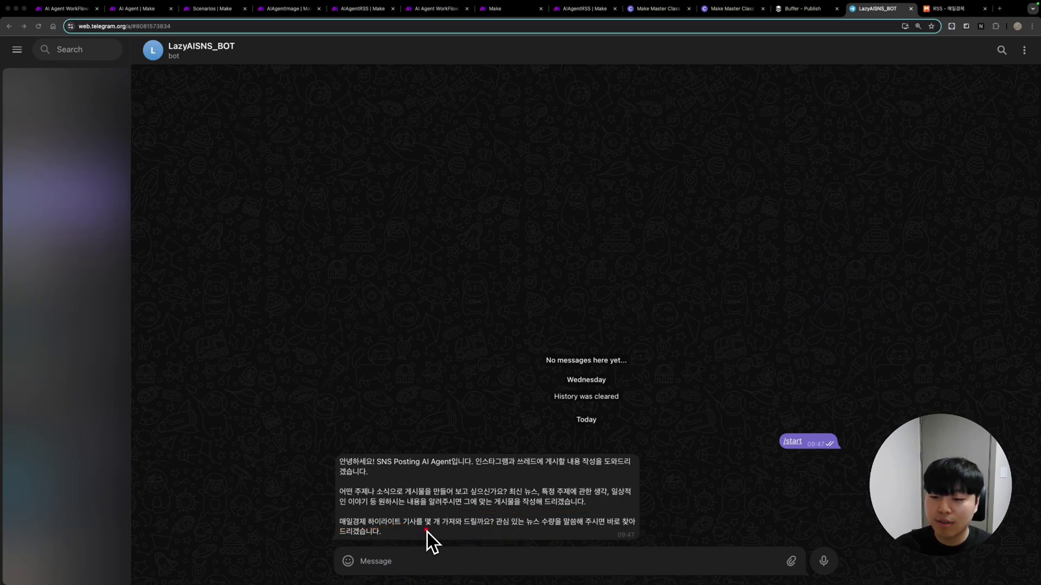
drag(429, 532, 638, 534)
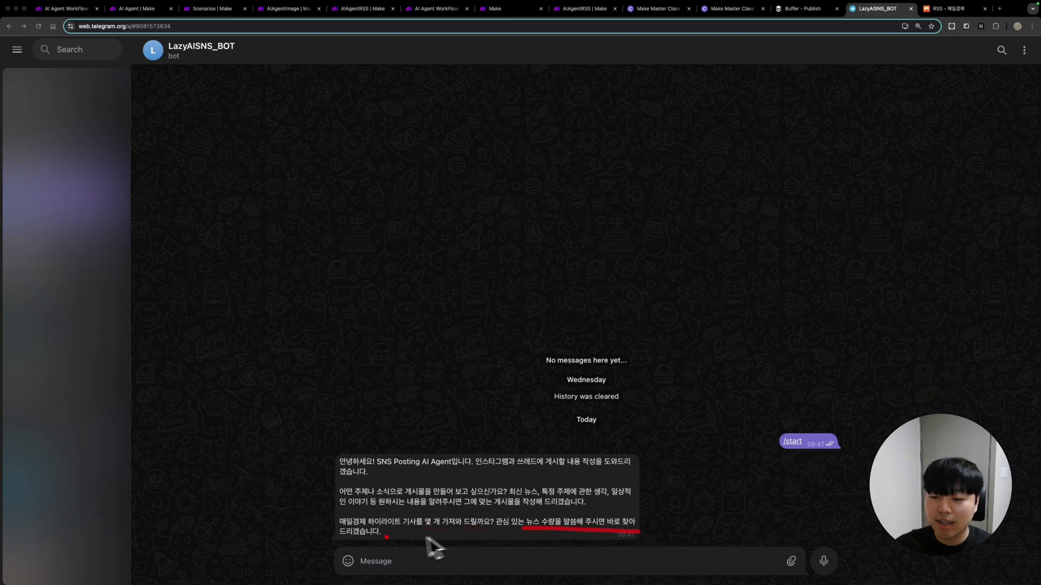
drag(343, 542, 379, 543)
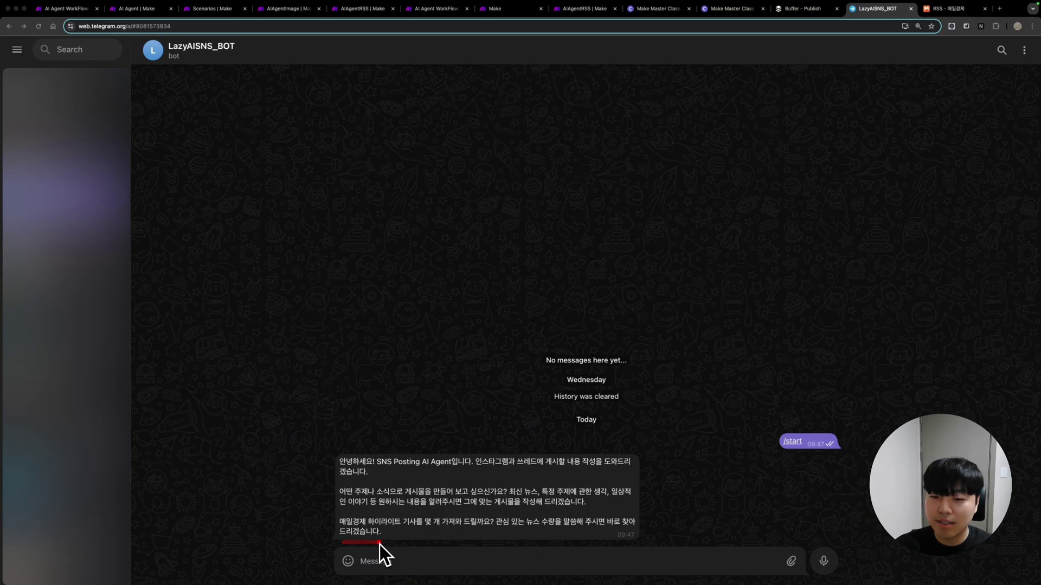
Ask the bot to fetch three articles with the message "3개를 가져와줘.".
click(392, 554)
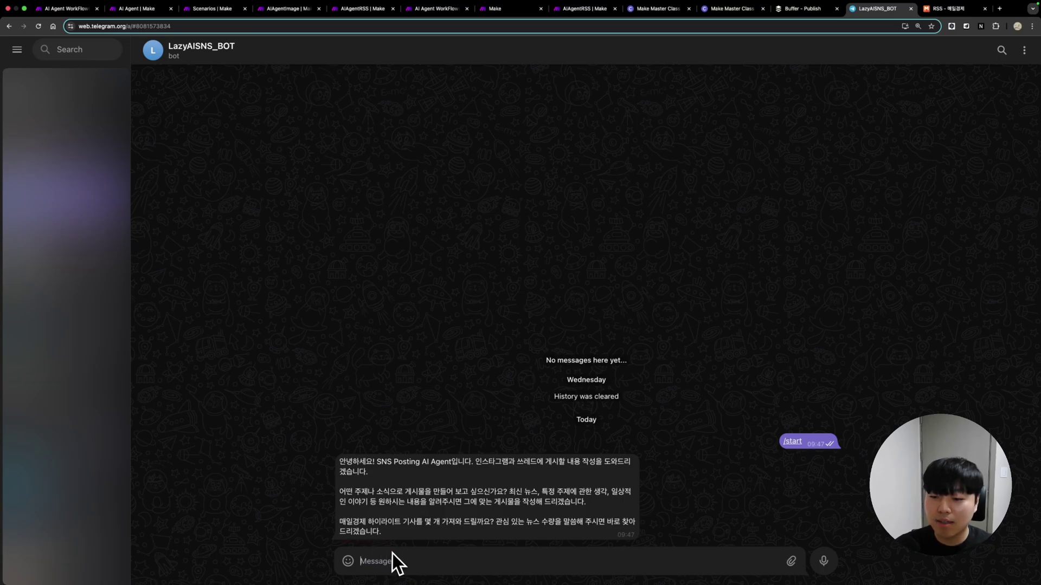
text(3)
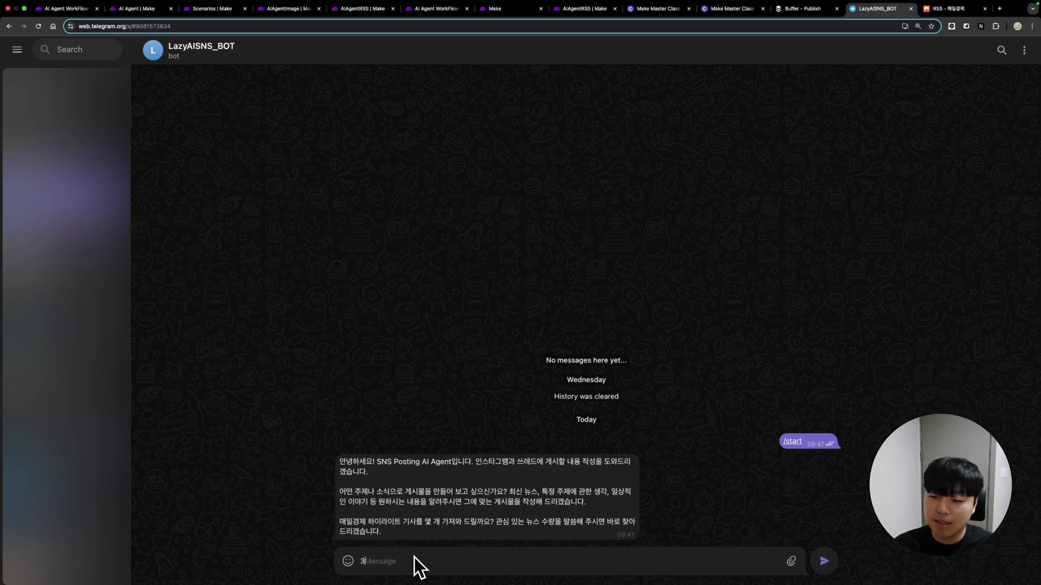
text(개를 갔줘.)
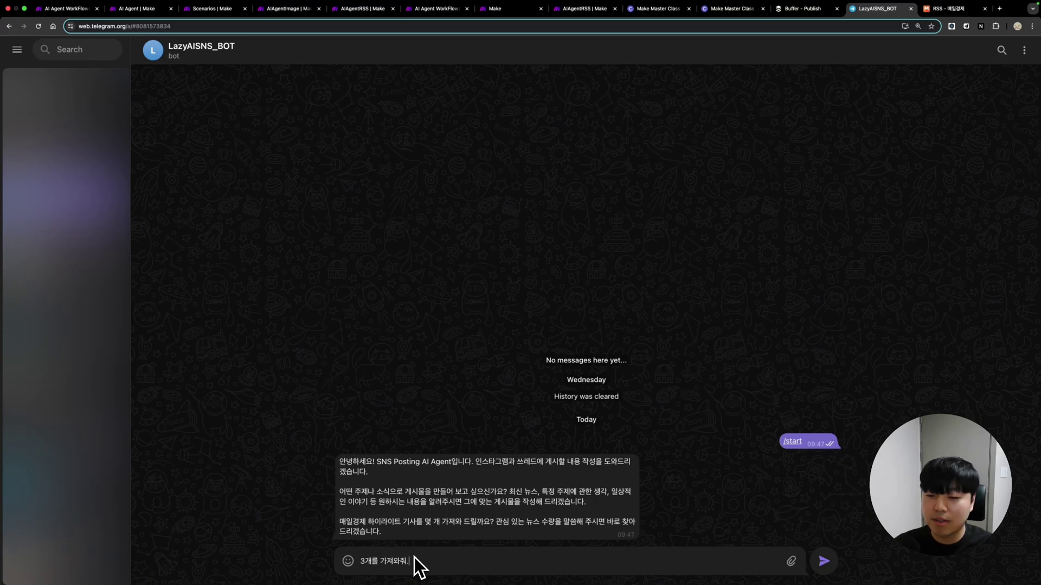
key(Return)
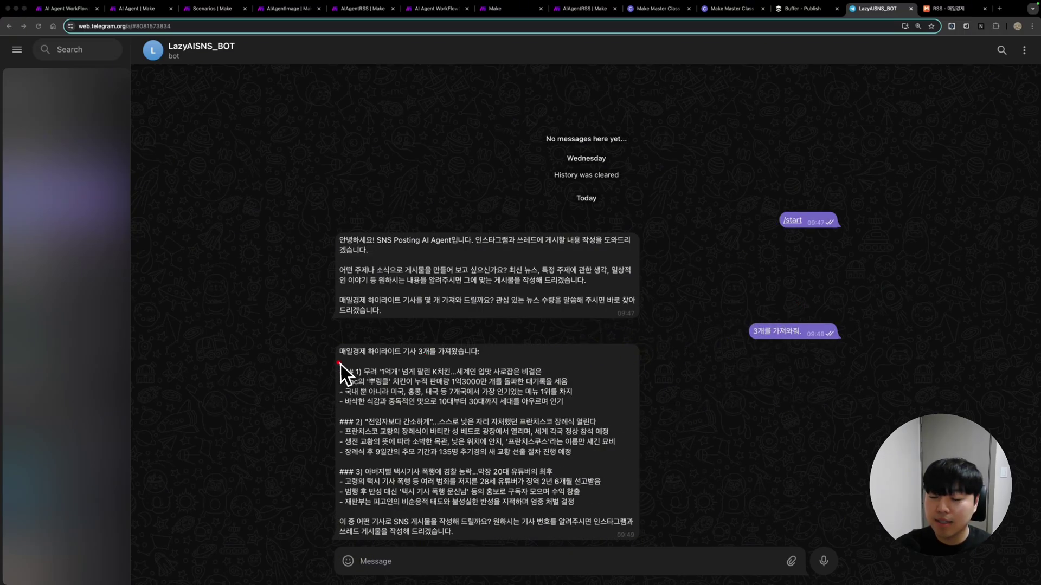
Have the bot write posts from the second article by sending "2번 기사가 마음에 들어, 이 기사 내용을 가지고 작성해줘.".
drag(338, 361, 476, 361)
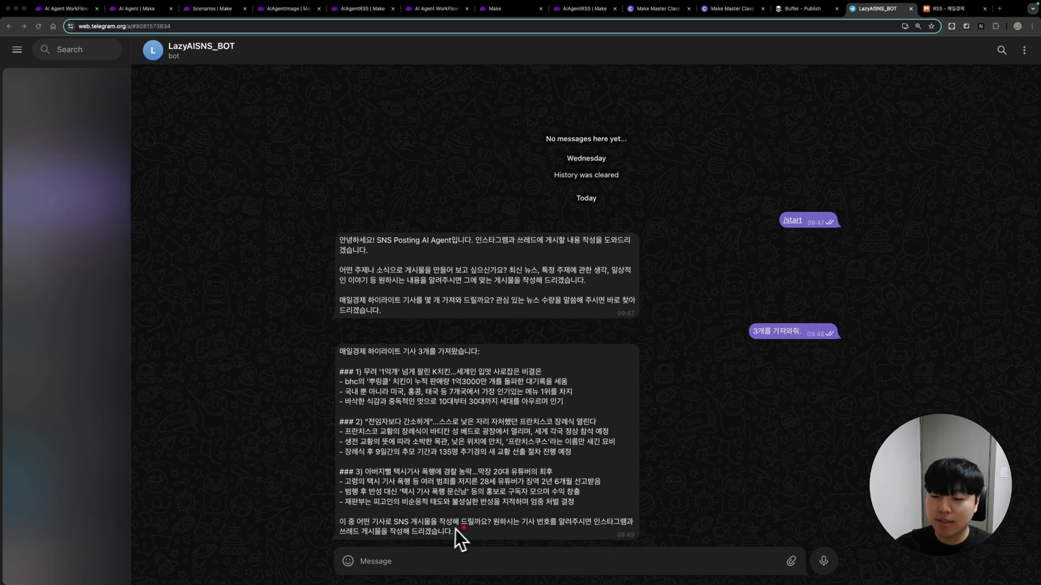
drag(493, 531, 623, 532)
drag(341, 539, 456, 542)
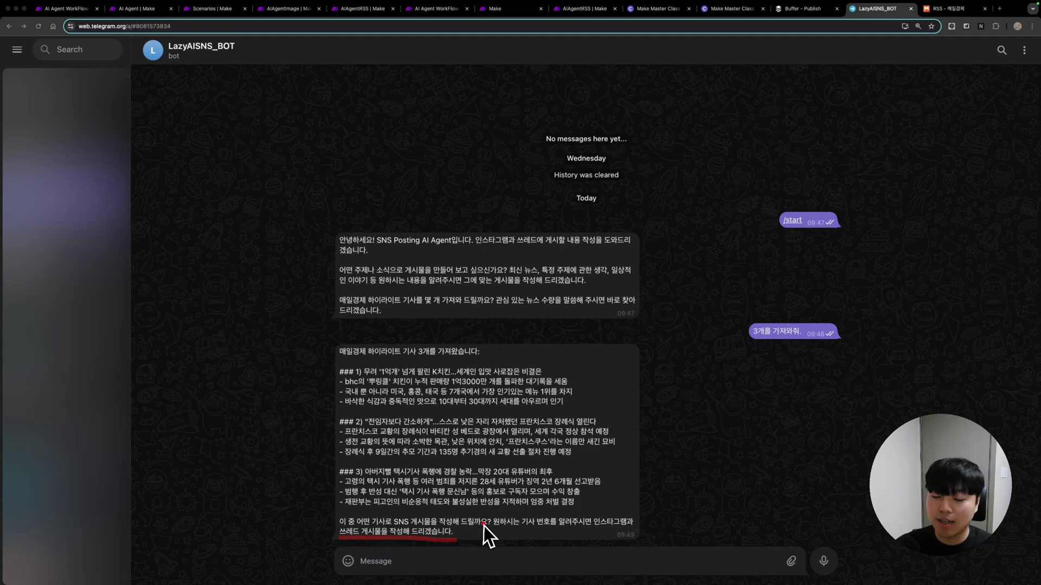
click(530, 555)
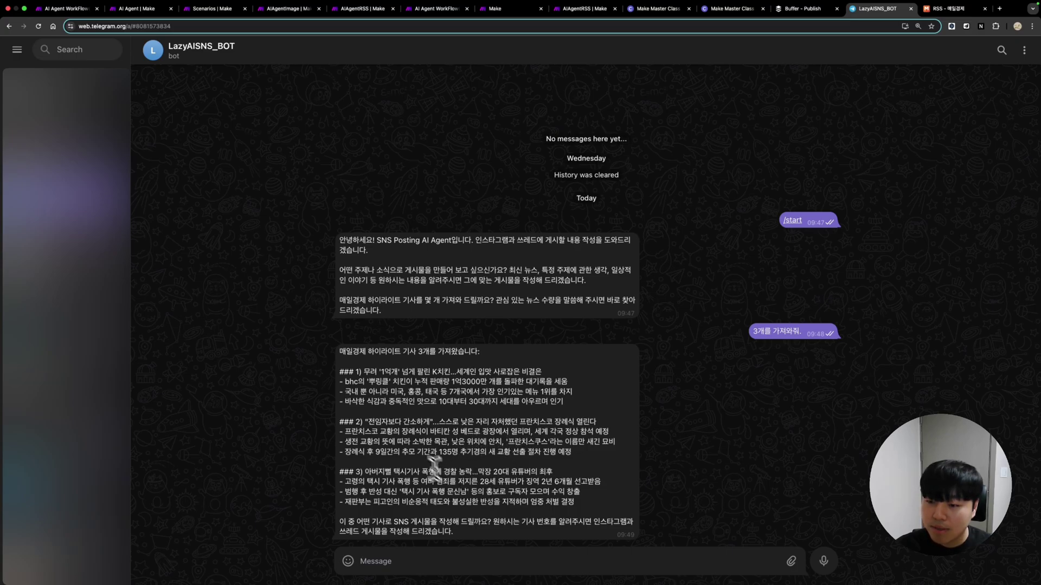
text(2번)
text( 기사가 마음에)
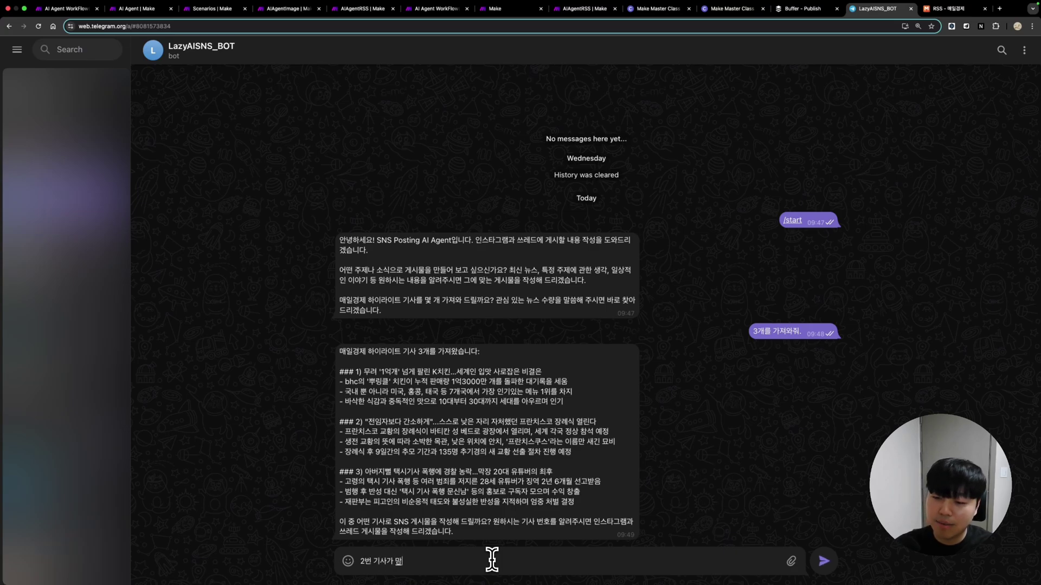
text( 들어ㅓ)
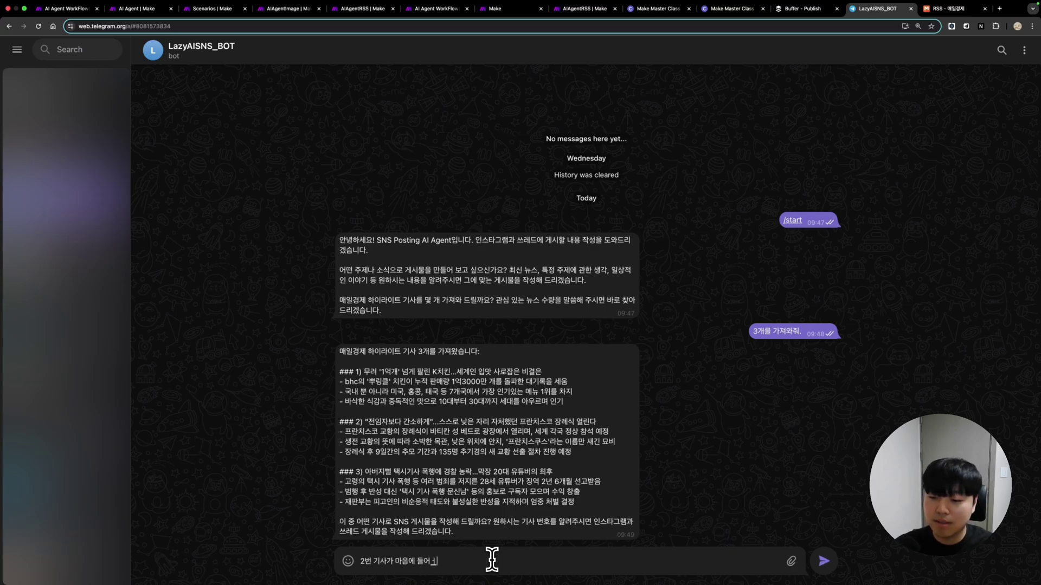
text(, 이 기사 내용의)
text( 가지고 작성ㅎㅐ줘.)
key(Return)
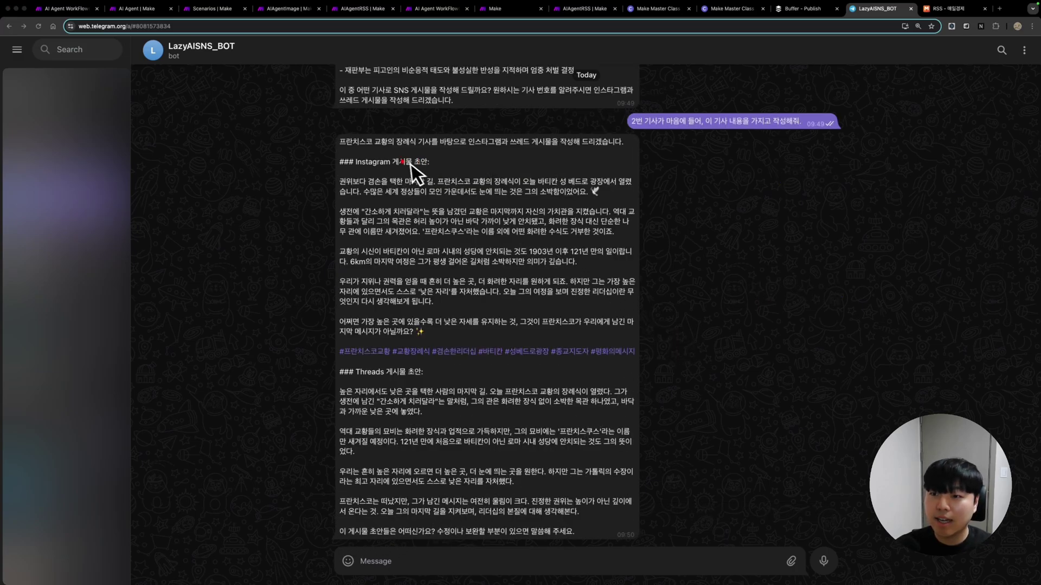
Review the Instagram and Threads drafts and request informal speech for Threads by sending "threads 내용이 좋은데, 이거를 반말로 수정을 해줘.".
drag(335, 171, 428, 173)
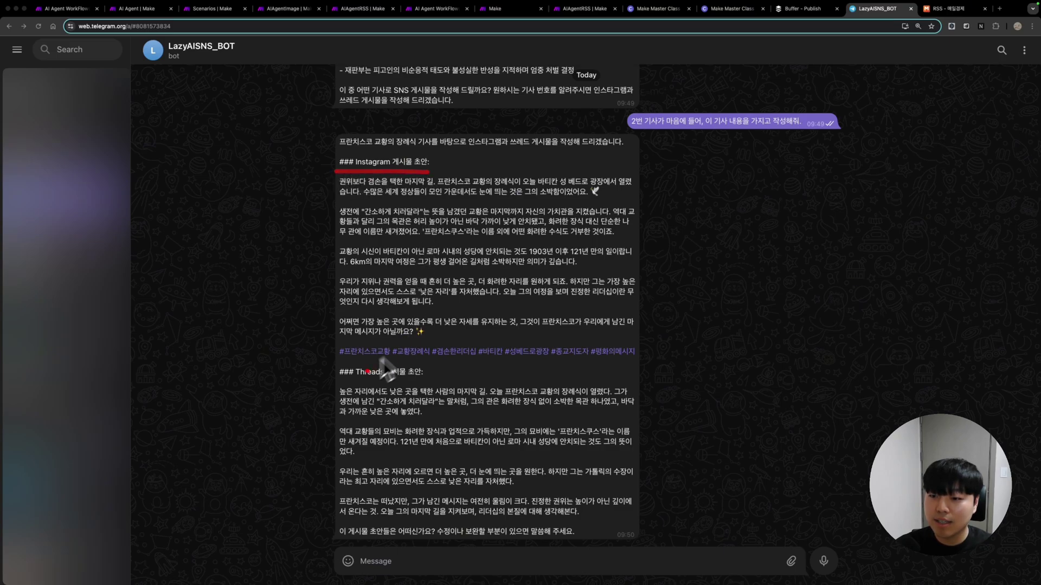
drag(338, 382, 421, 383)
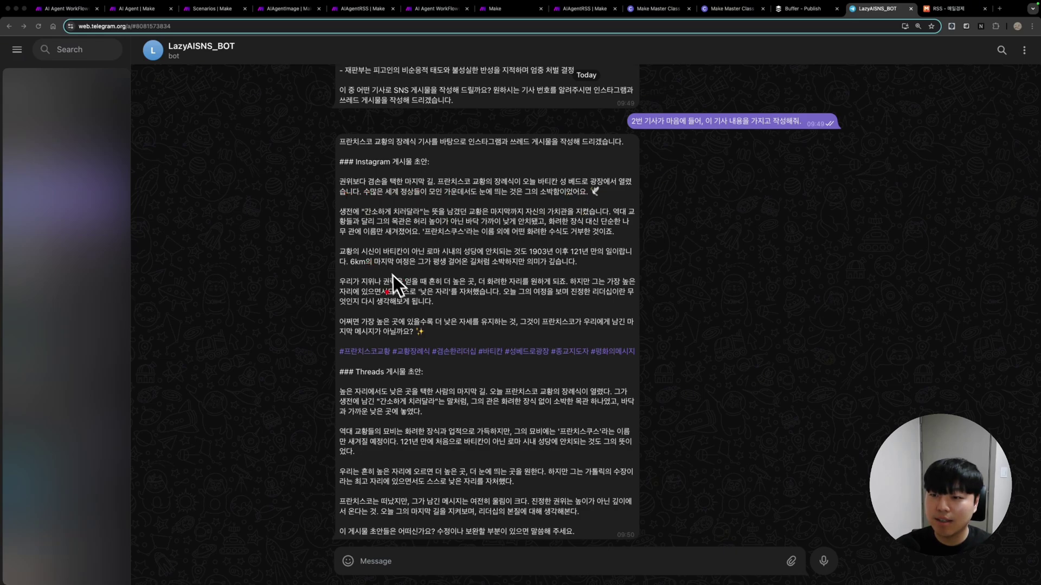
drag(343, 364, 578, 365)
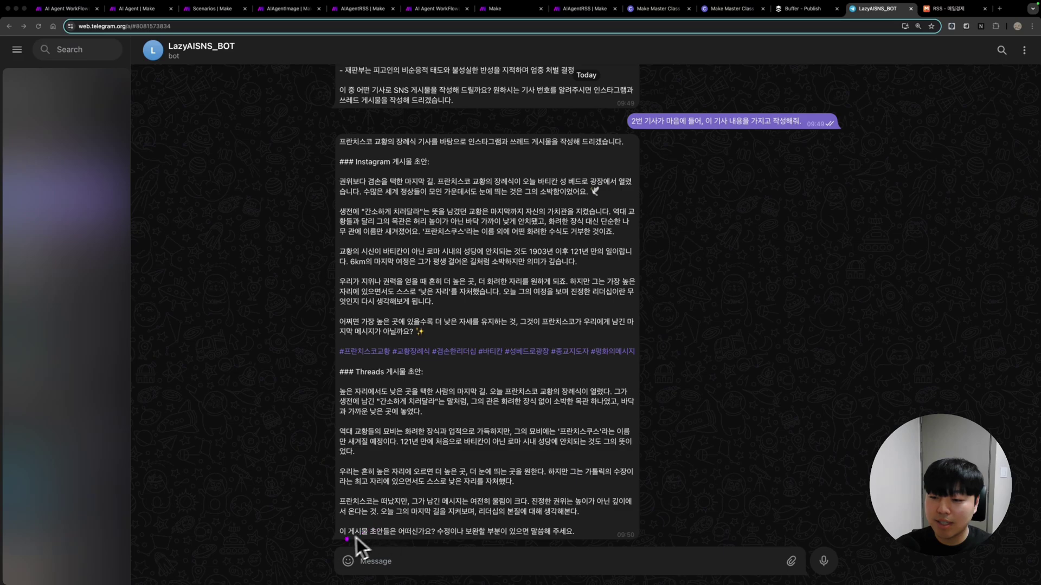
drag(340, 540, 422, 542)
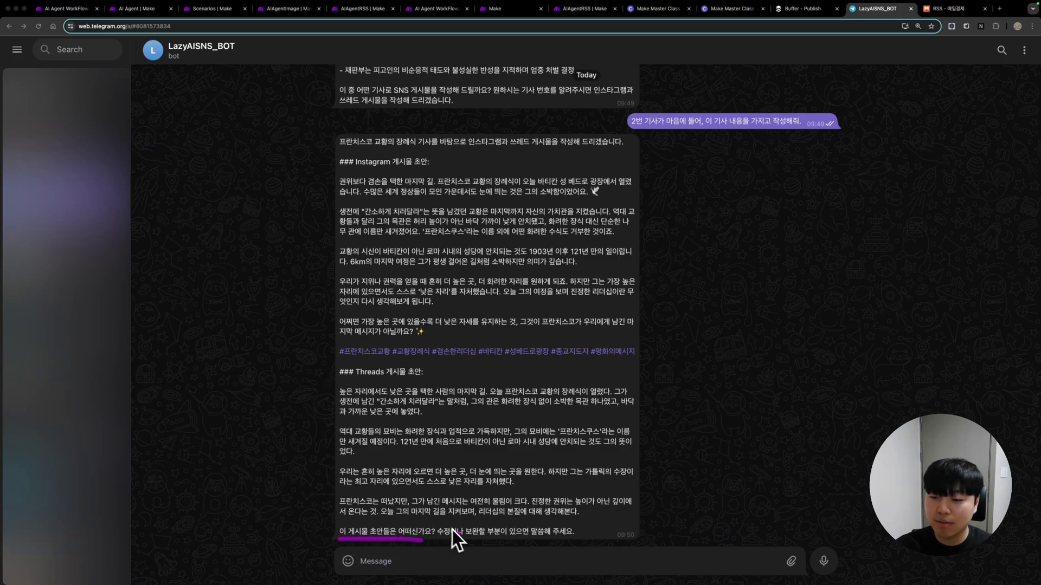
mouse_move(578, 538)
mouse_down()
mouse_move(446, 540)
mouse_move(568, 540)
mouse_up()
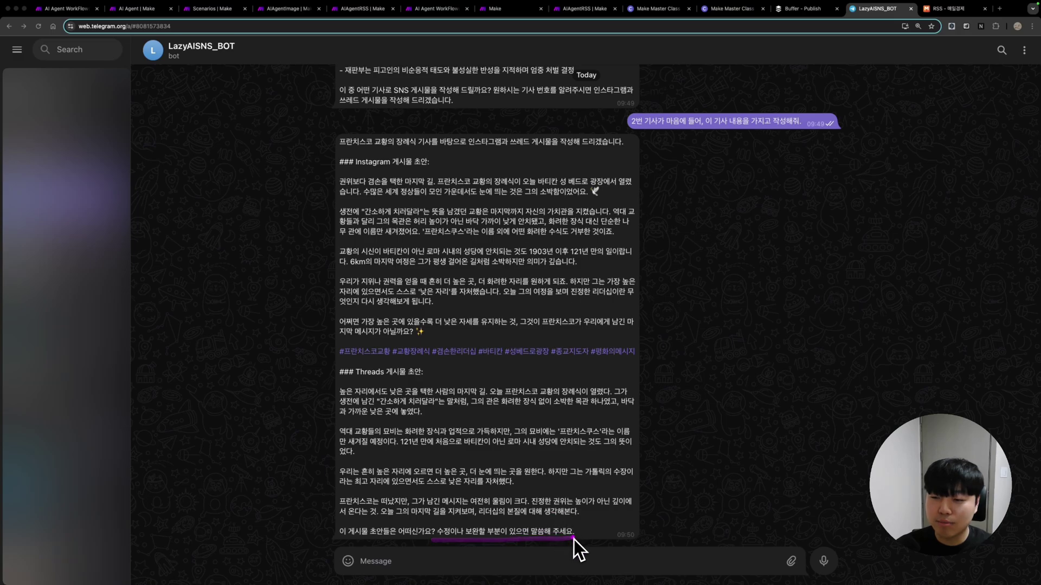
key(Escape)
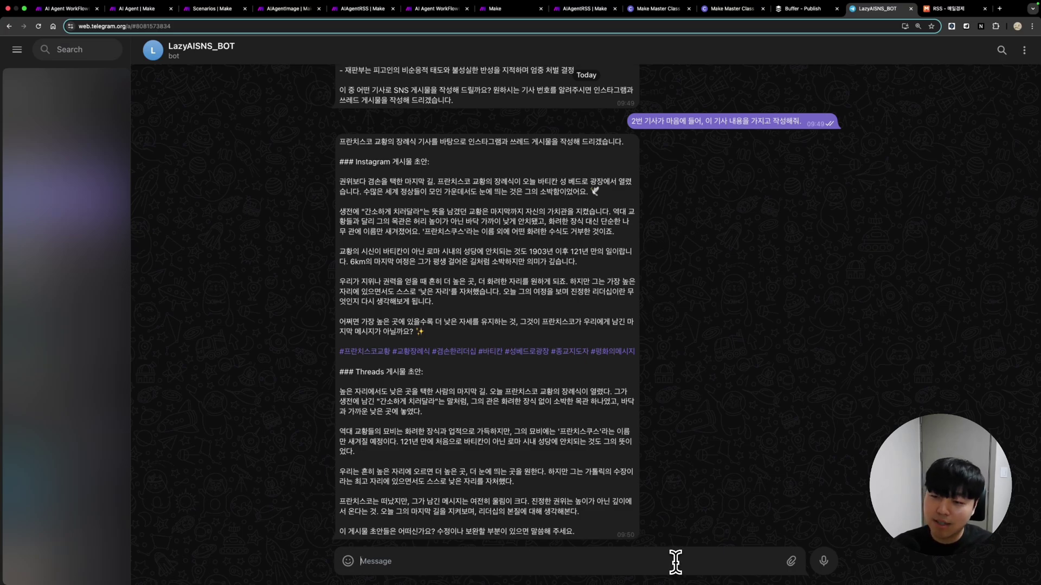
text(threa)
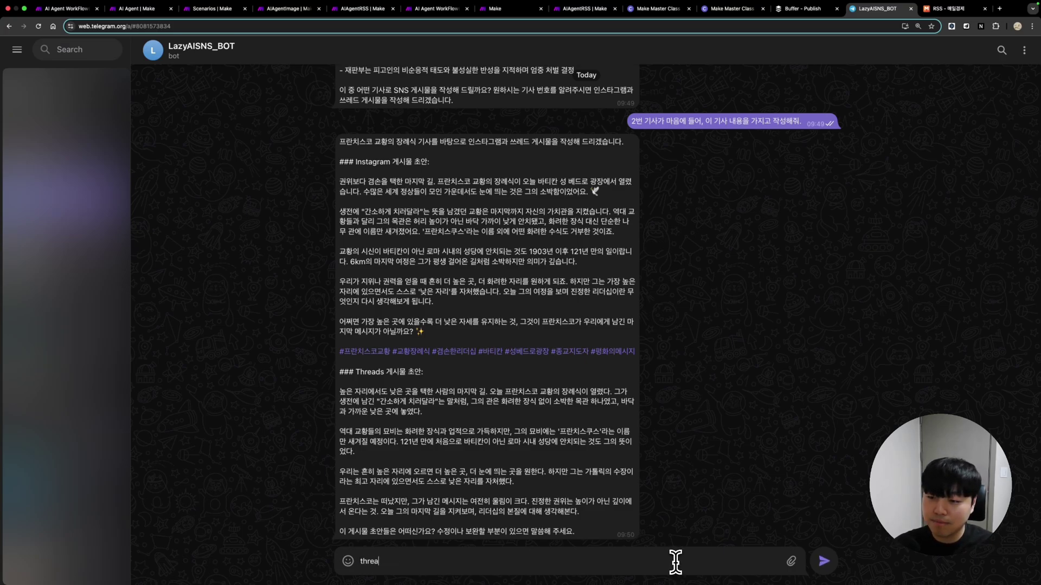
text(ds 내용이)
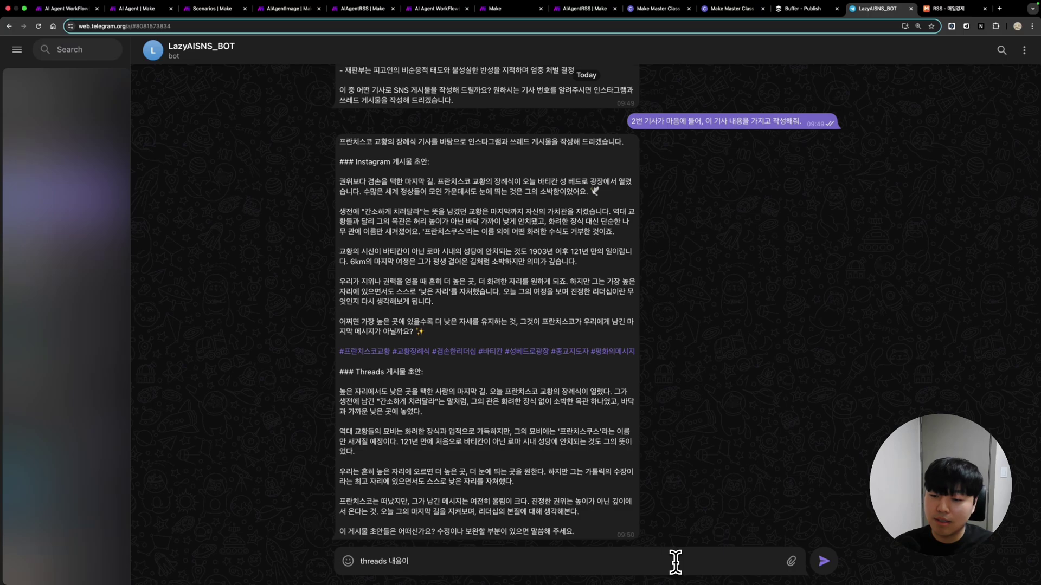
text( 좋은데,)
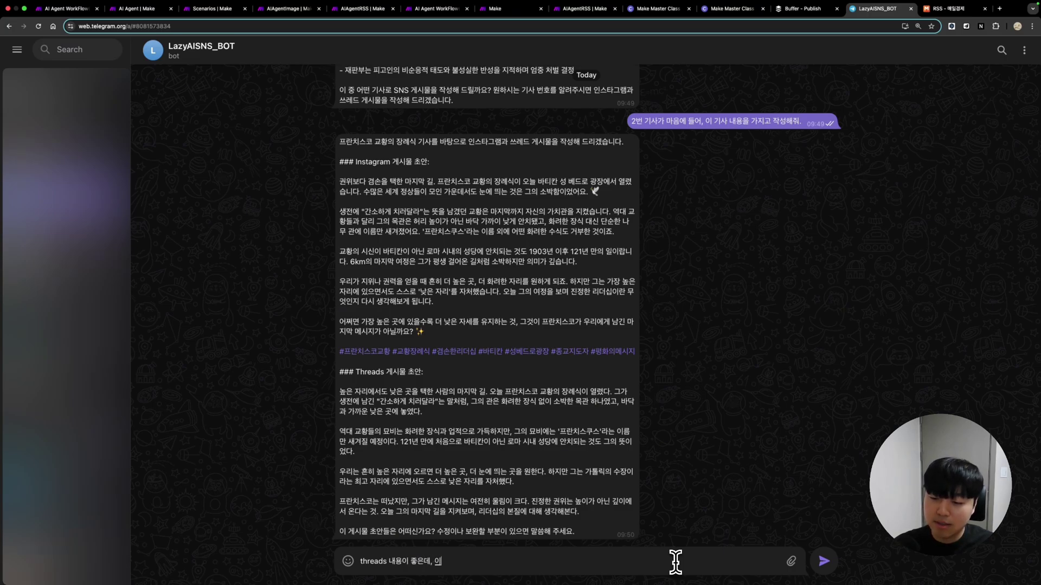
text( 이거를 반말로 수정을 해줘.)
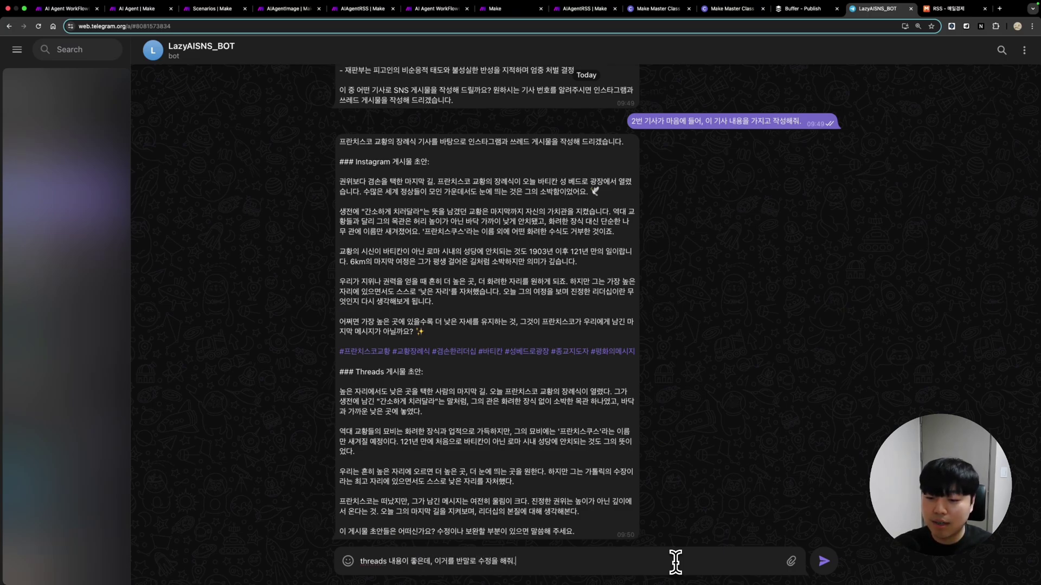
key(Return)
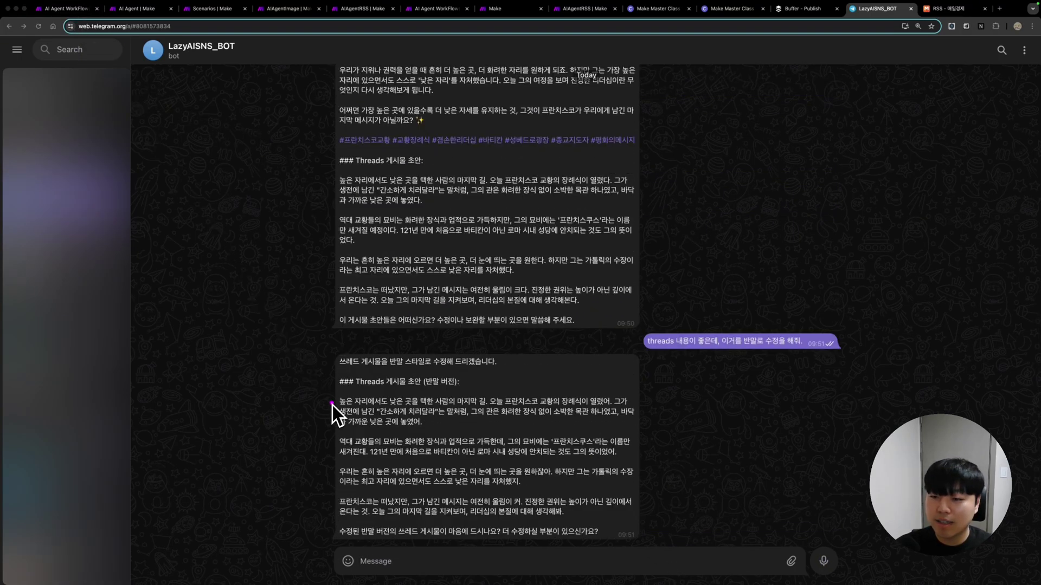
Approve the revised Threads draft by sending the bot "게시물이 마음에 들어".
drag(332, 404, 321, 520)
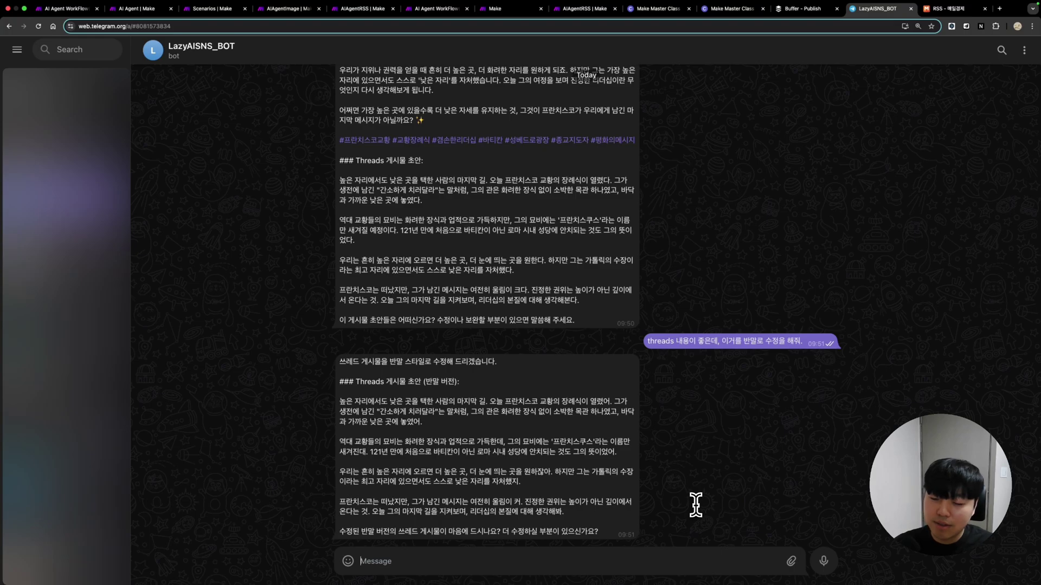
text(게시물의)
text( 마음에 들어)
key(Return)
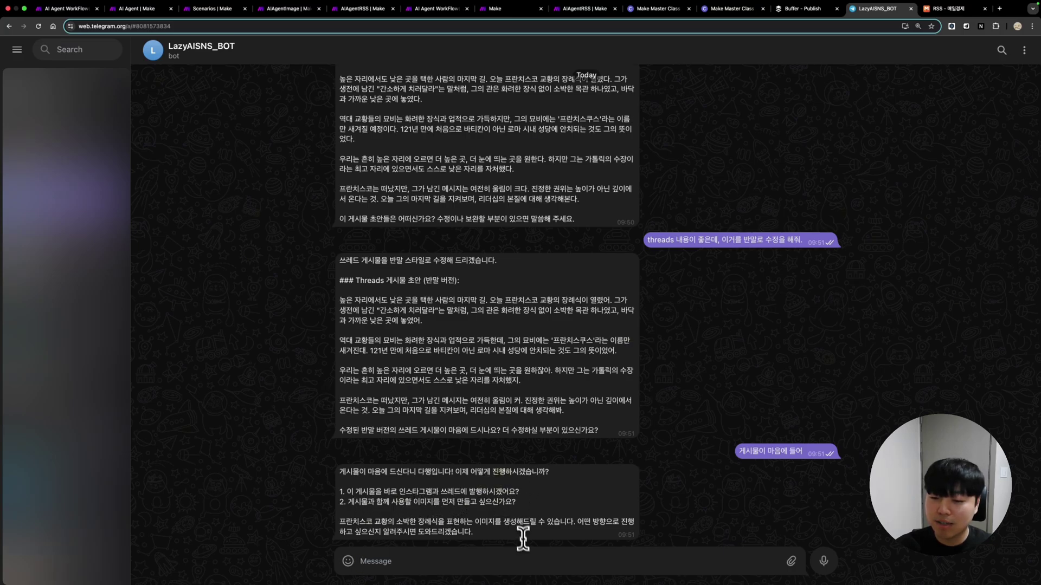
Request an image to accompany the post by sending "게시물과 함께 사용할 이미지를 만들어줘".
text(게시물괘)
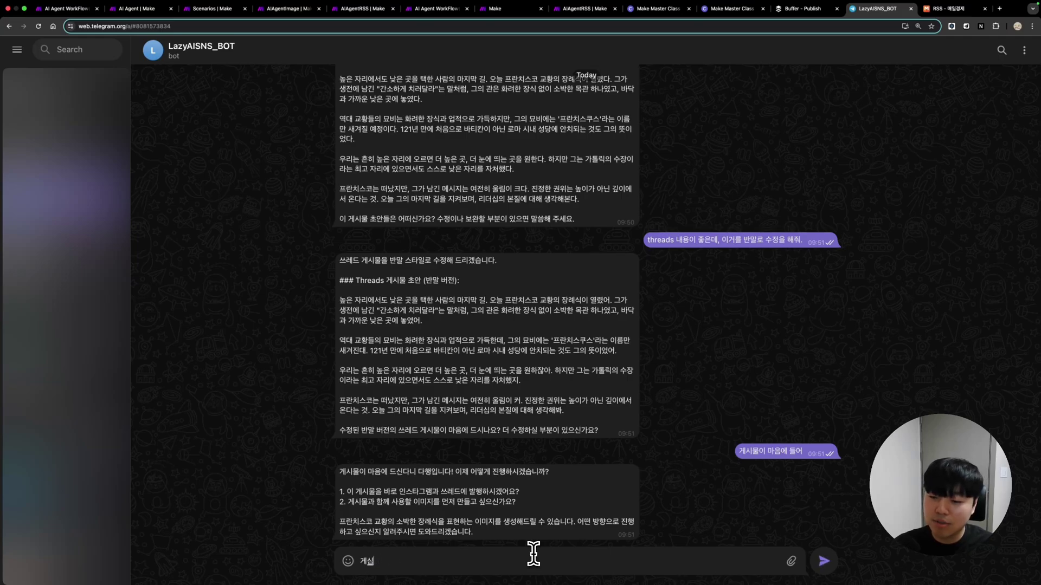
text( 함께 사용할 이미지를 만들으)
key(BackSpace)
text(이)
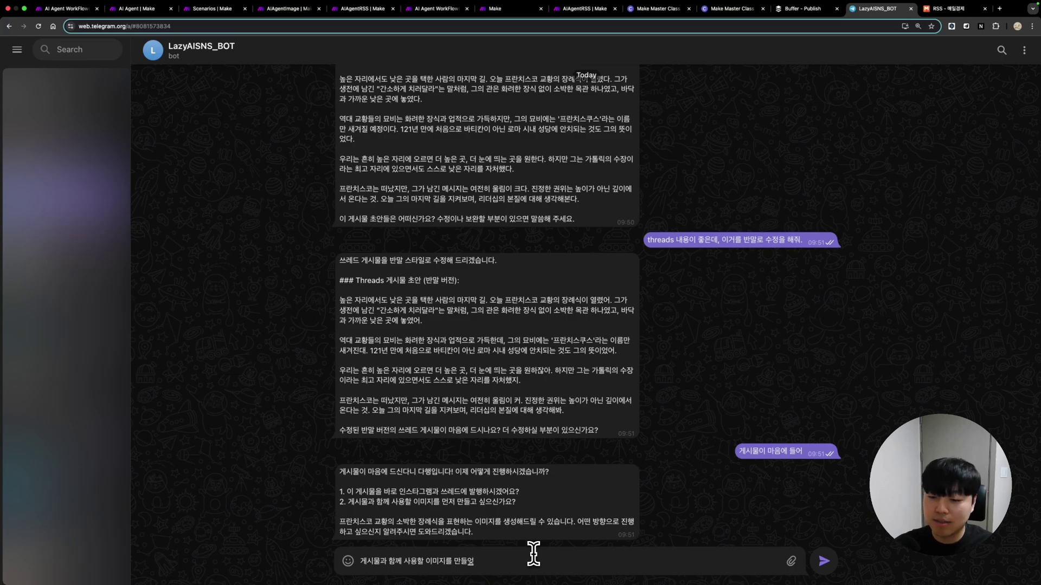
text(줘)
key(Return)
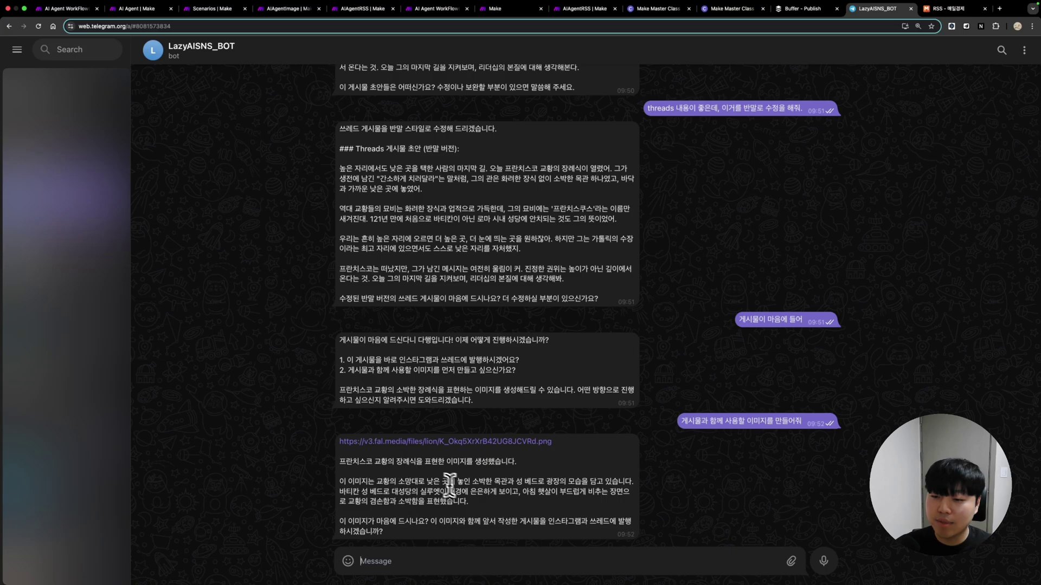
Check the generated image from the bot's link and tell the bot to publish by sending "이렇게 발행을 해주,".
click(425, 444)
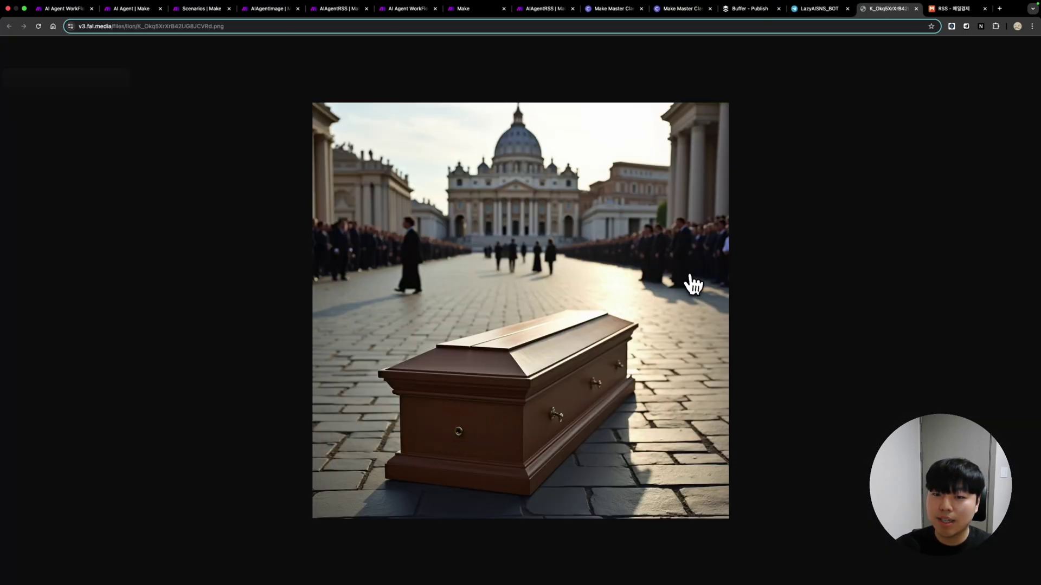
click(917, 10)
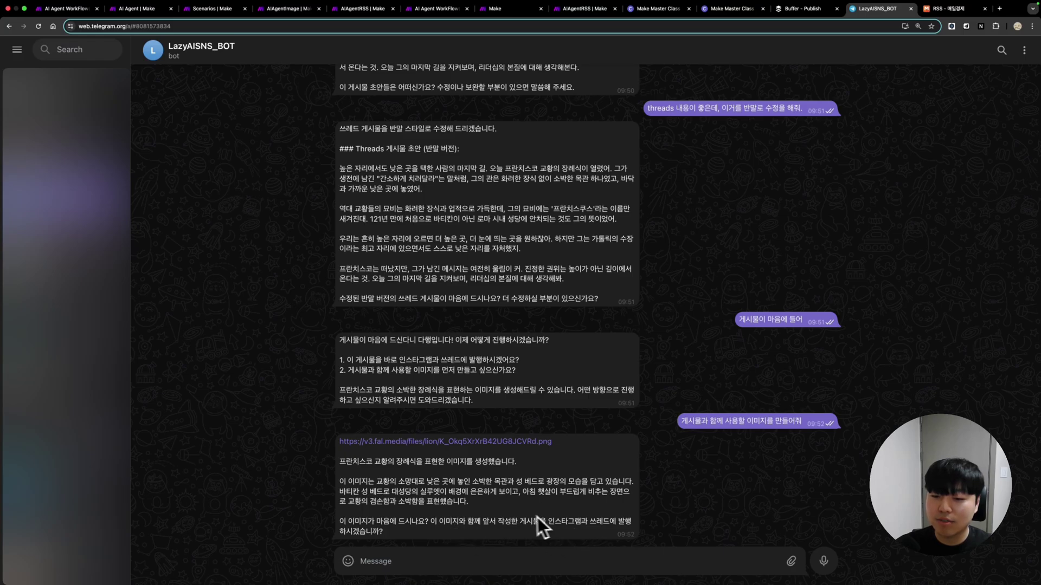
click(527, 562)
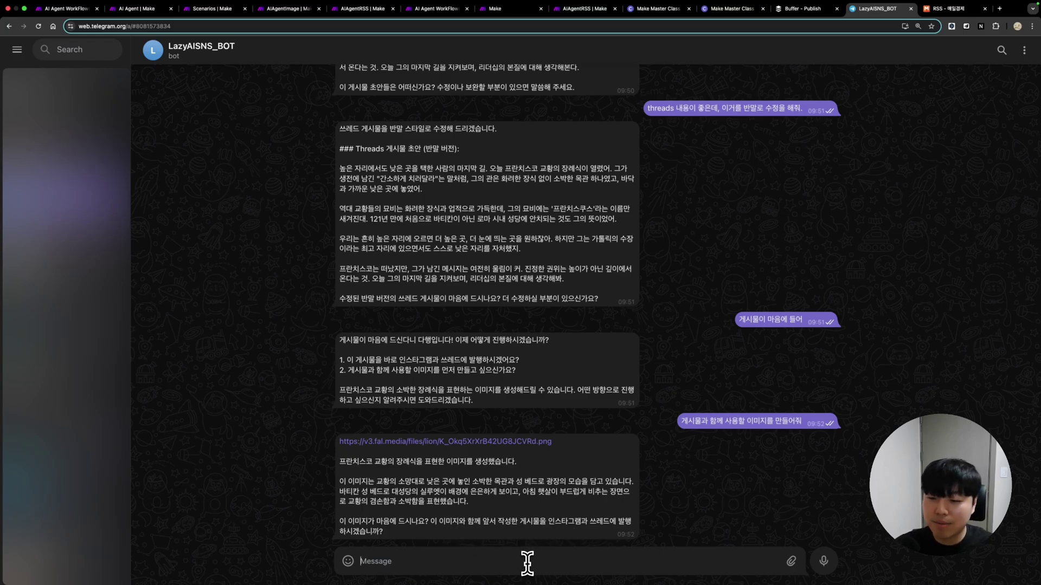
text(이렇그)
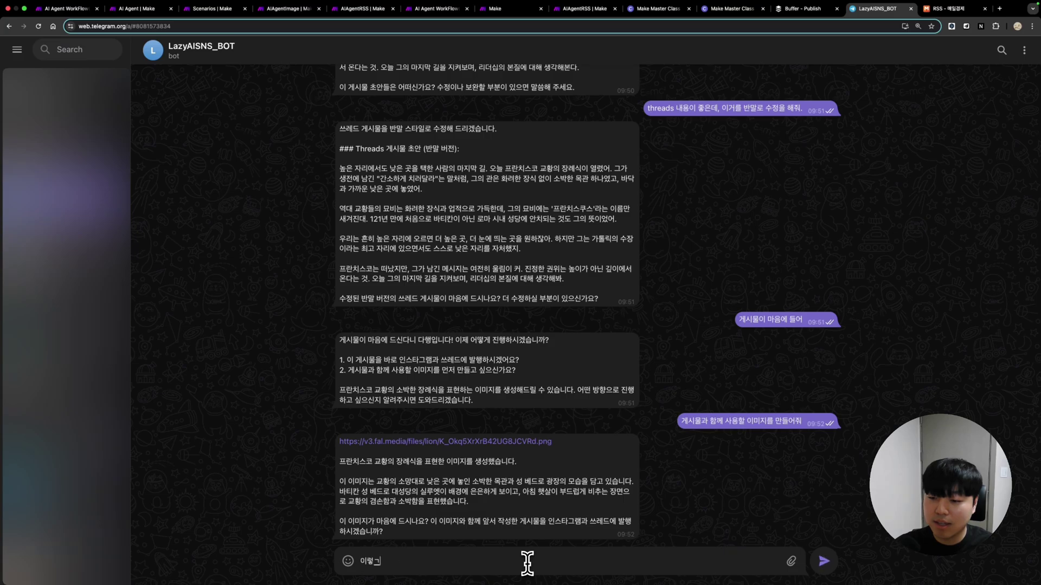
text( 발행을 해줘)
text(,)
key(Return)
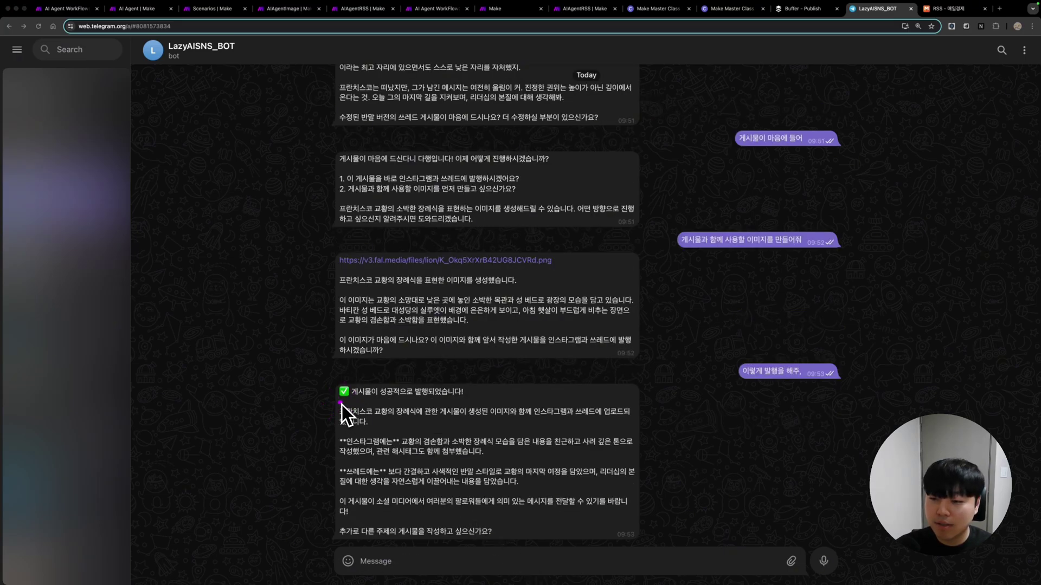
Read the bot's publishing confirmation, switch to Buffer and check the queued Instagram post's text and image, discarding any edits.
drag(341, 405, 460, 406)
drag(333, 413, 313, 549)
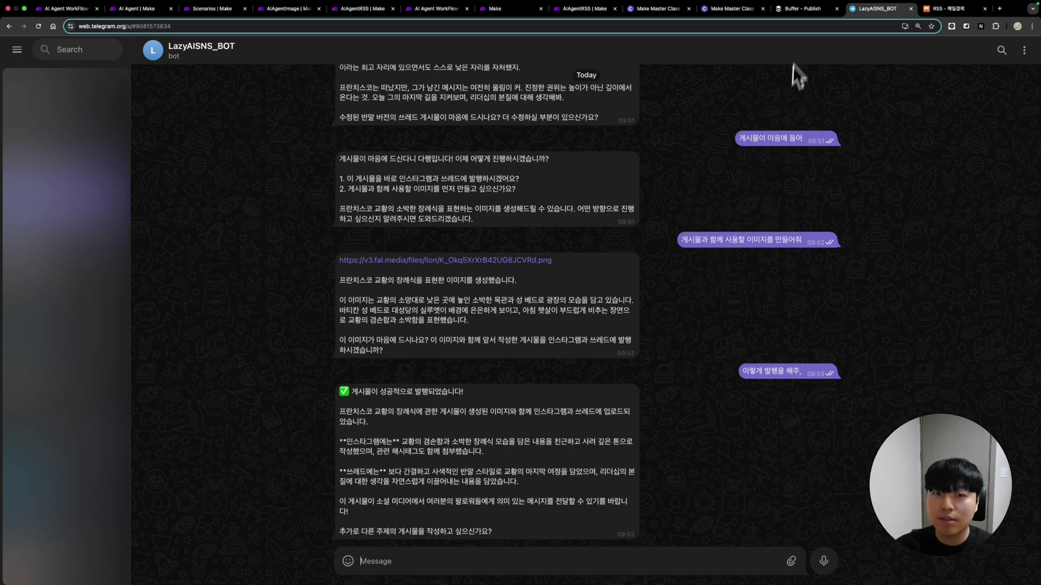
click(800, 12)
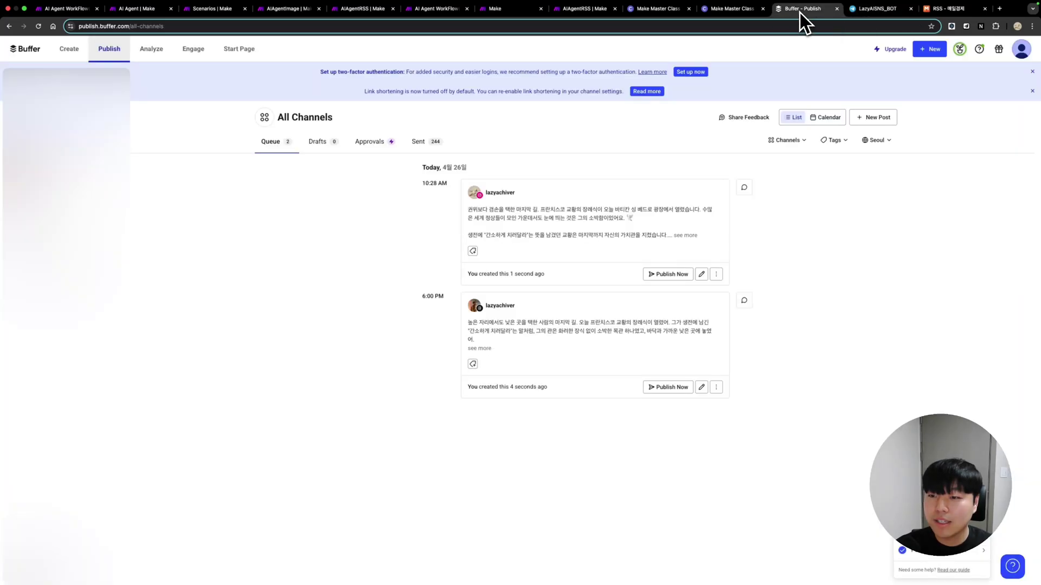
click(701, 275)
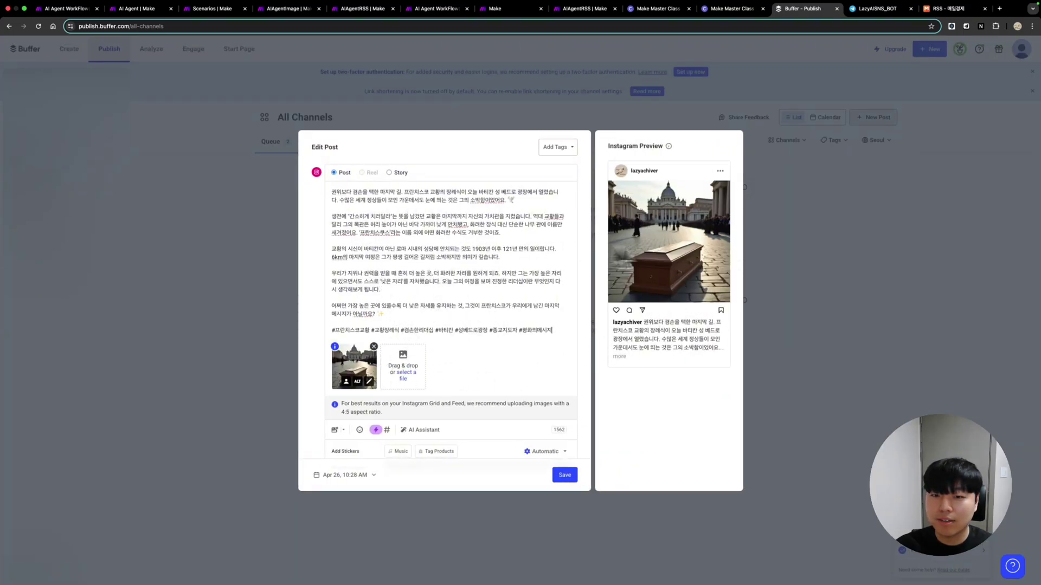
click(816, 332)
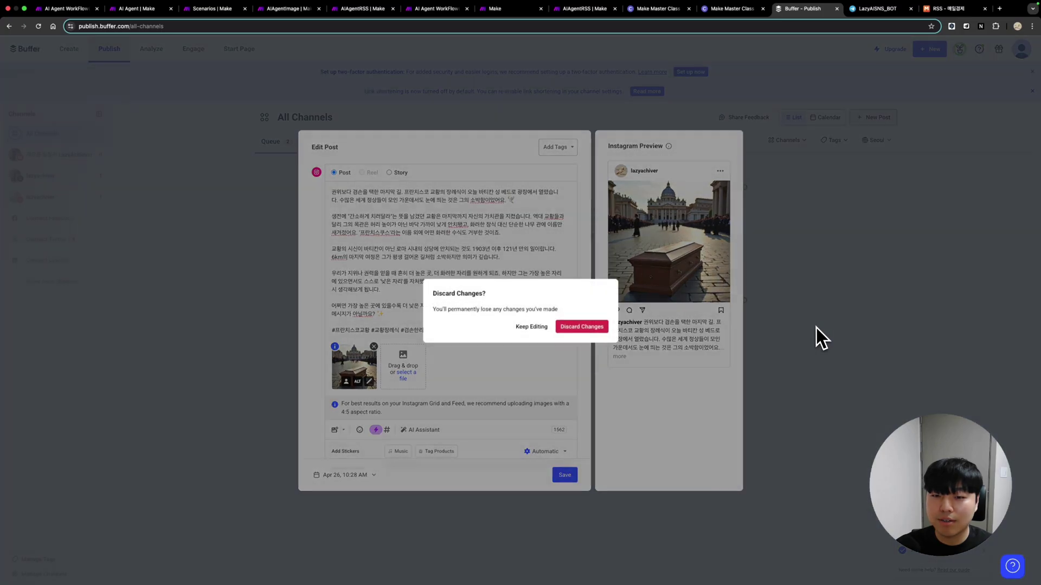
click(581, 329)
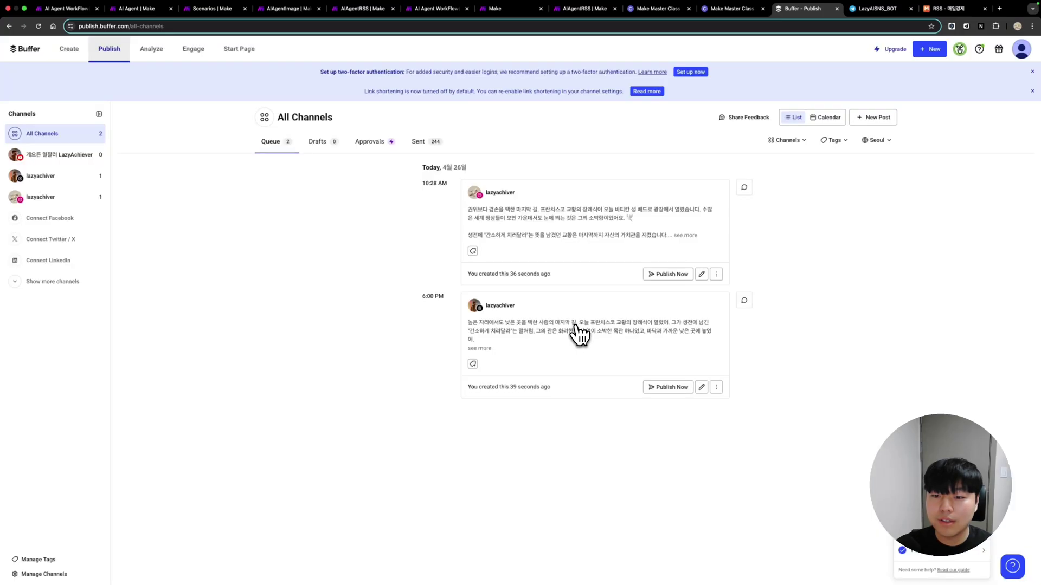
Check the queued Threads post's text in its editor and leave it without keeping changes.
click(700, 387)
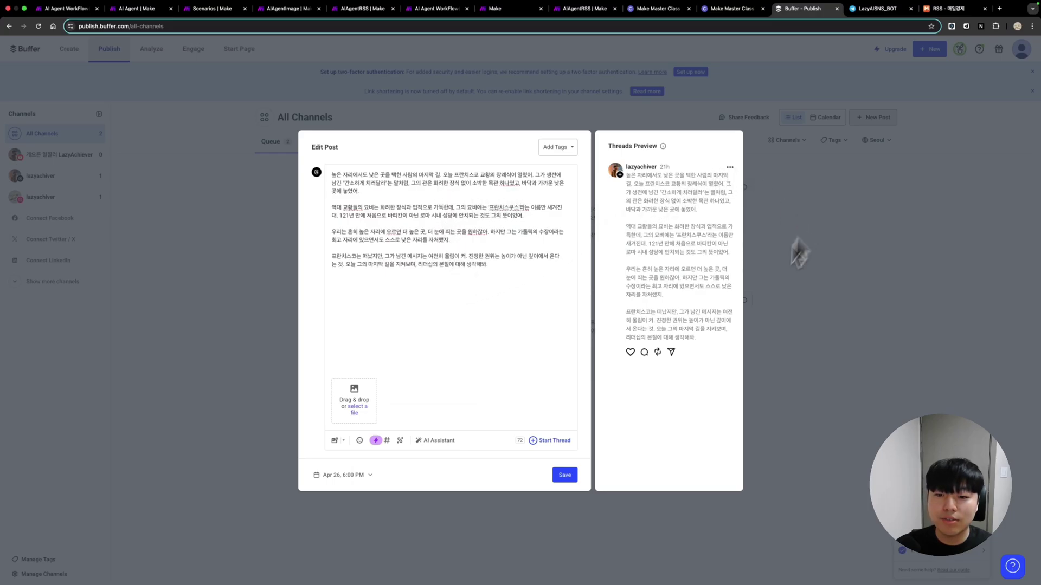
click(772, 357)
click(582, 327)
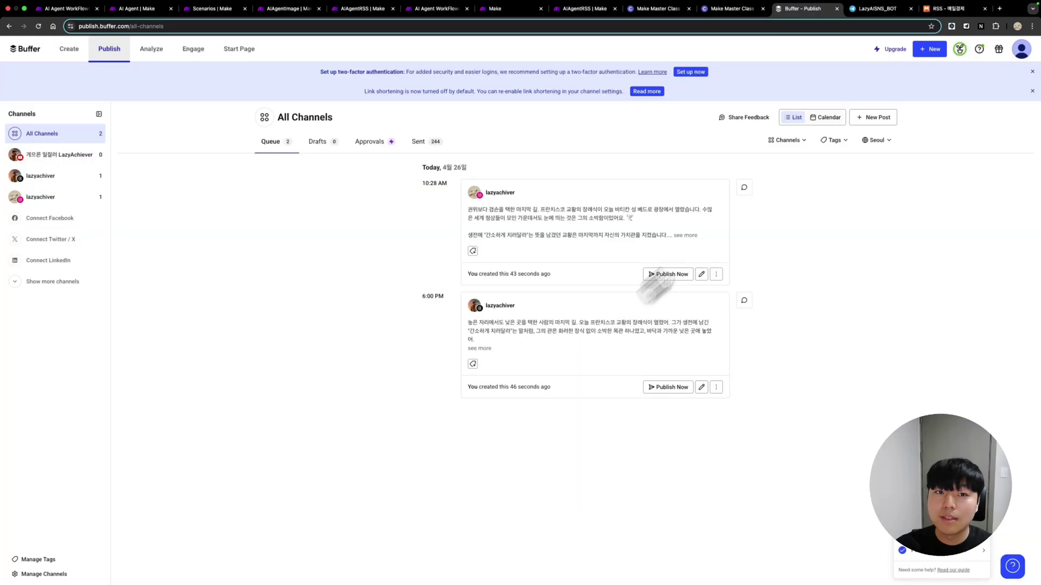
Switch to the 10xLeverage AI community and browse the Make Master Class lesson list, from the basics to the AI shorts automation section.
click(882, 16)
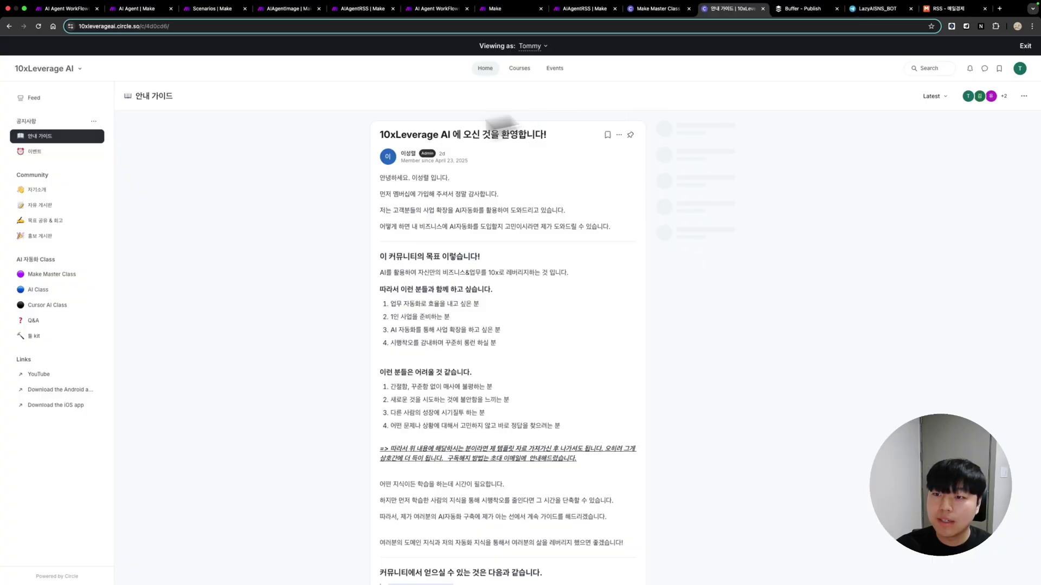
click(732, 9)
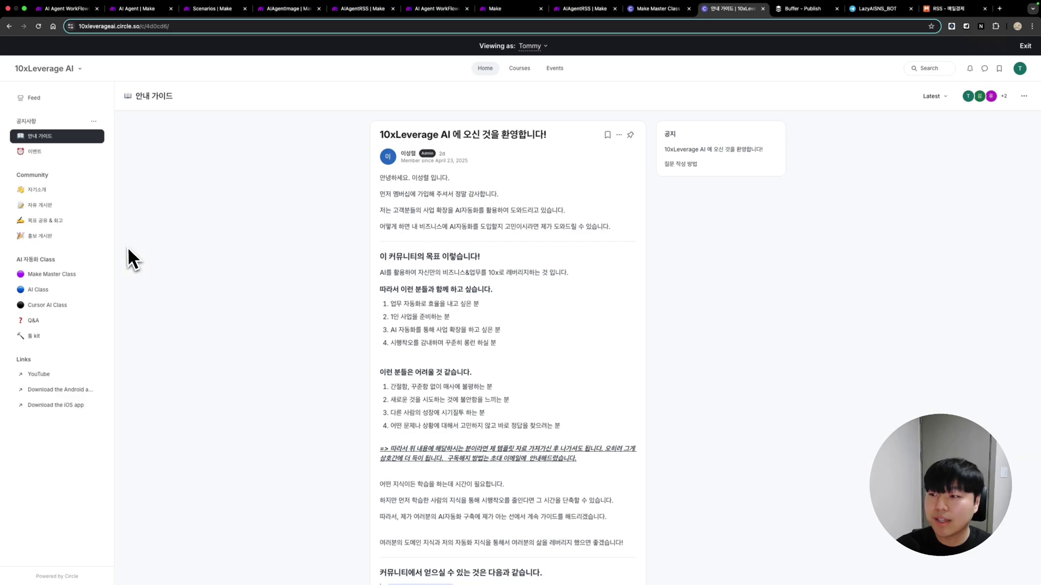
click(57, 278)
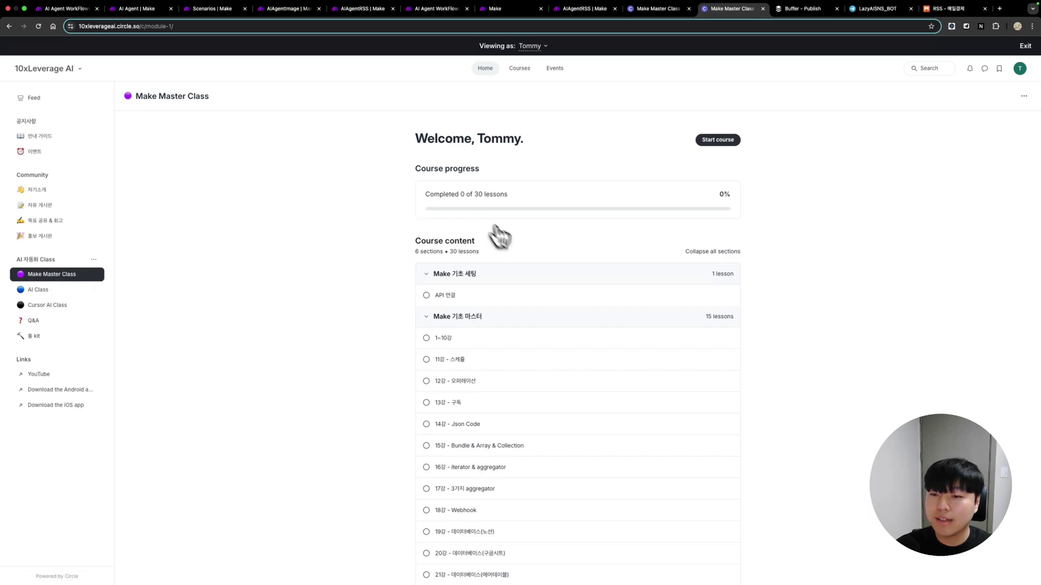
scroll(495, 238, down, 2)
scroll(458, 336, down, 10)
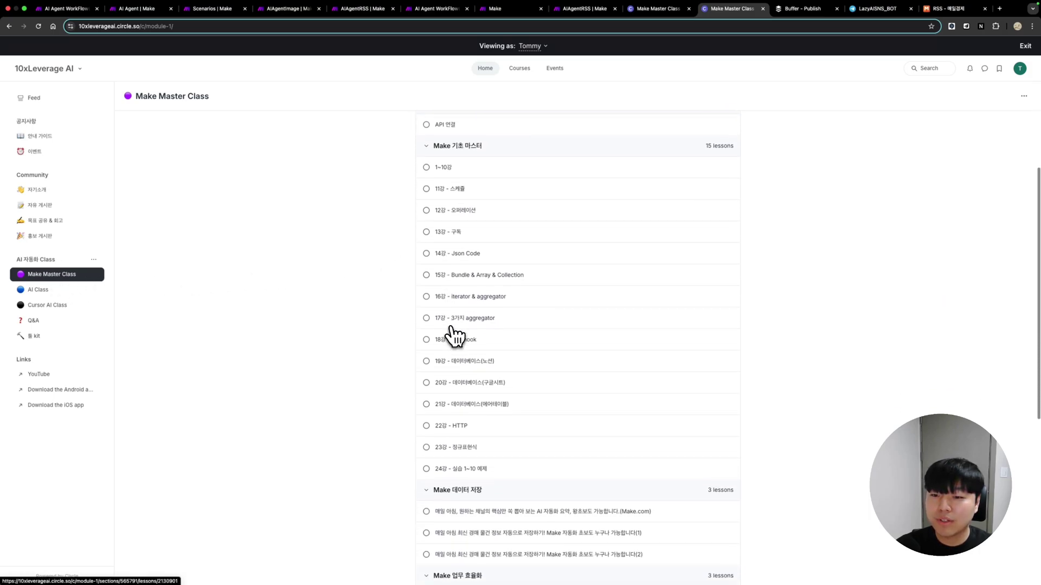
scroll(503, 371, down, 3)
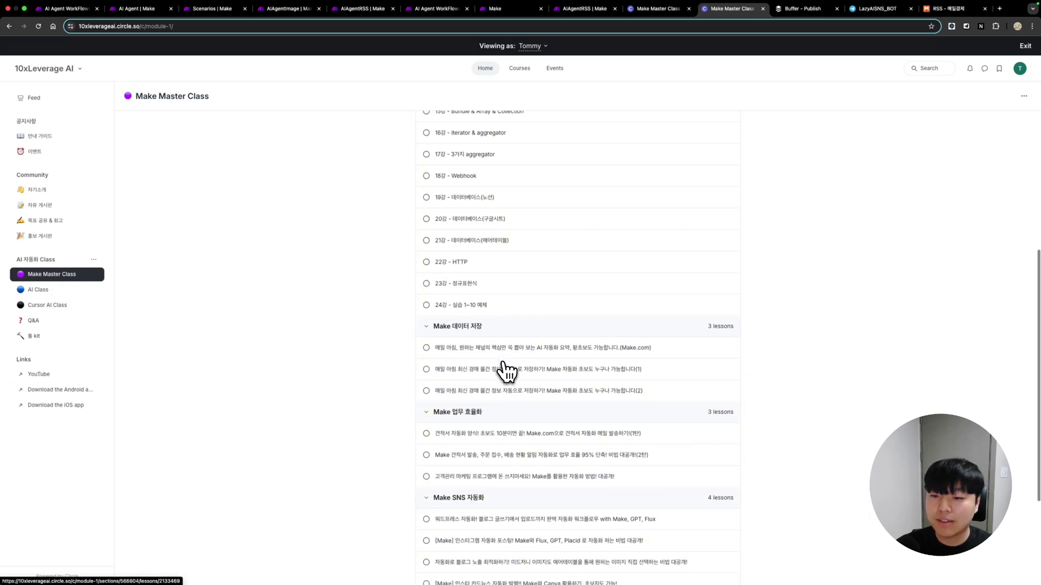
scroll(493, 352, down, 3)
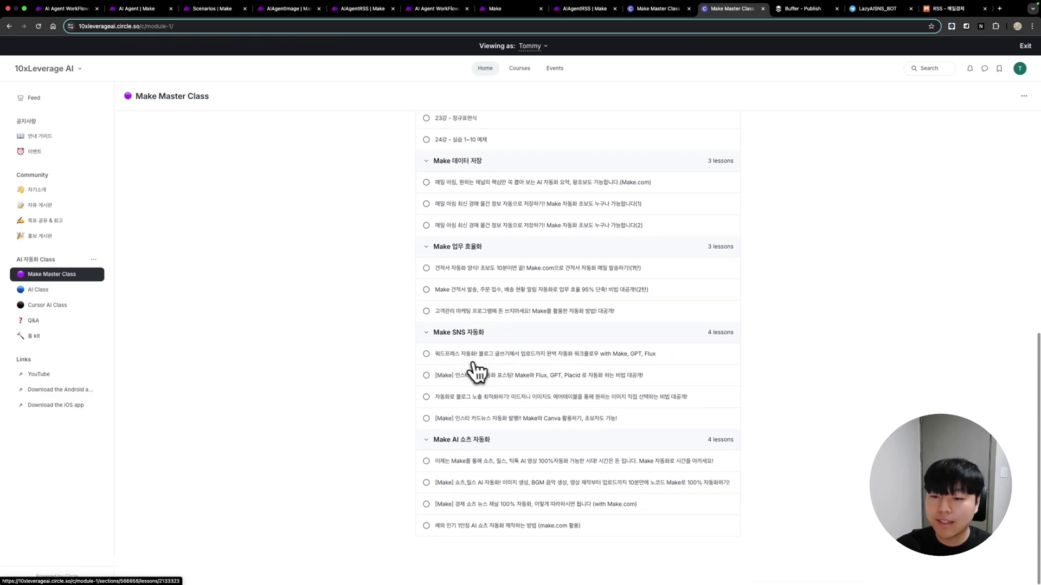
scroll(506, 465, up, 1)
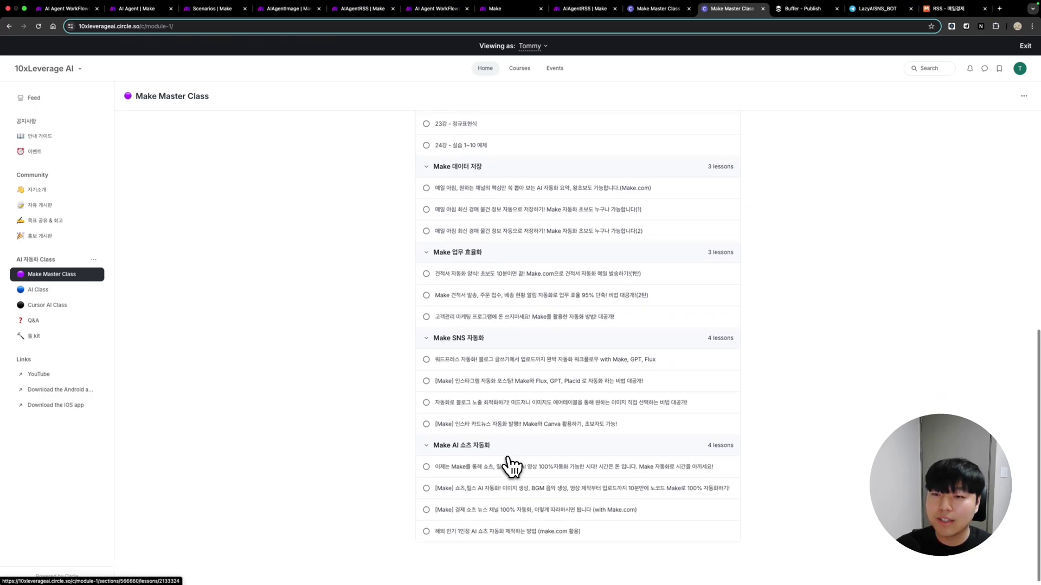
scroll(553, 359, down, 1)
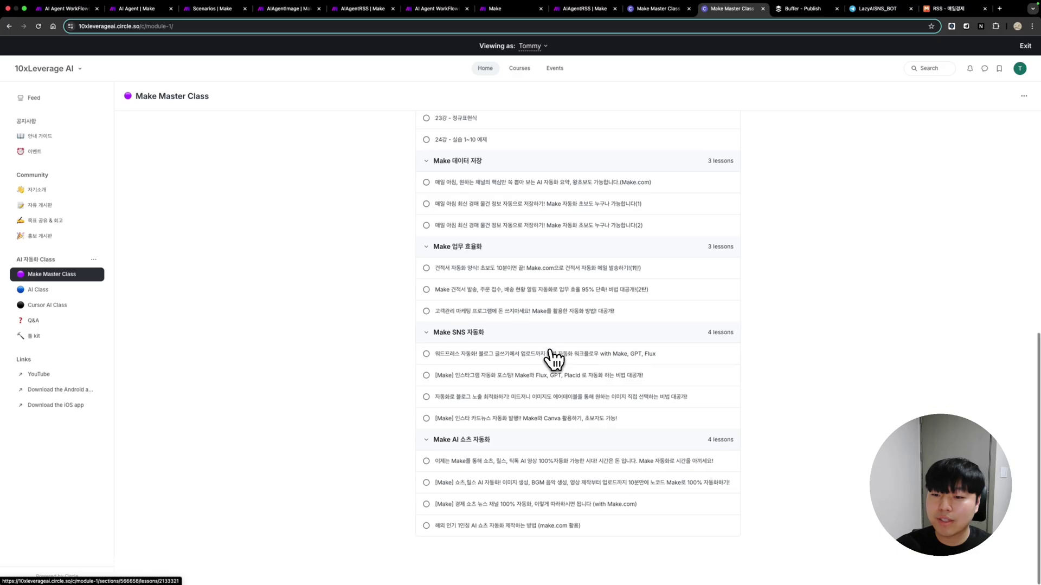
View the lesson "해외 인기 1인칭 AI 쇼츠 자동화 제작하는 방법 (make.com 활용)" with its prompt and files, and return to the 안내 가이드 post.
click(500, 527)
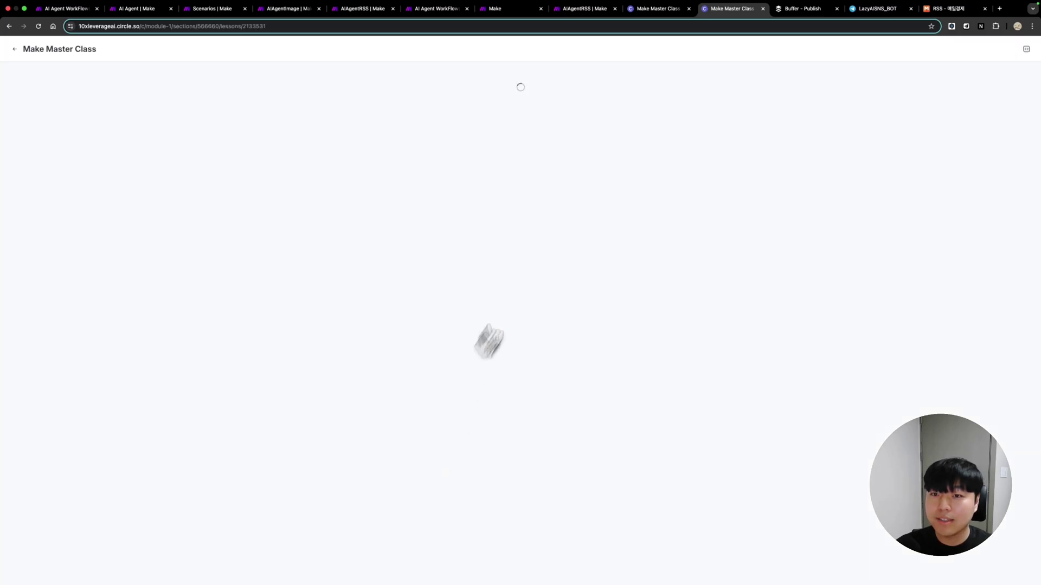
scroll(504, 355, down, 2)
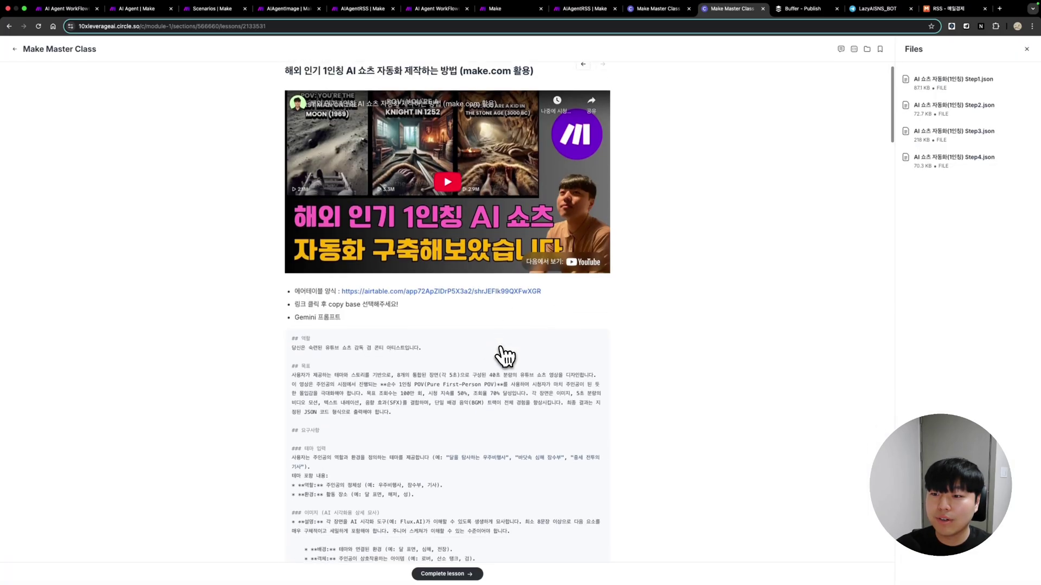
scroll(398, 342, down, 2)
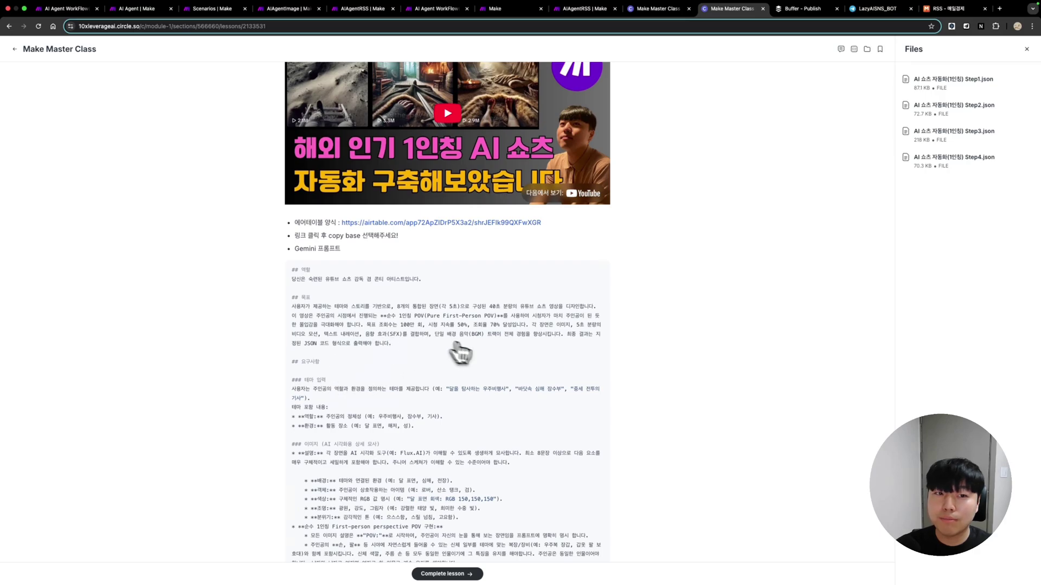
scroll(801, 244, up, 3)
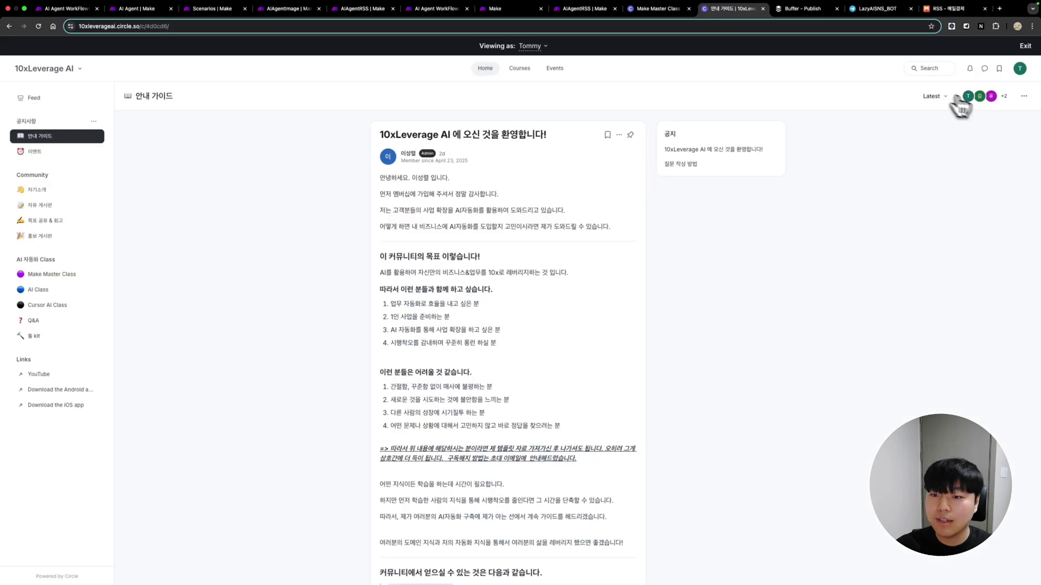
scroll(509, 297, down, 3)
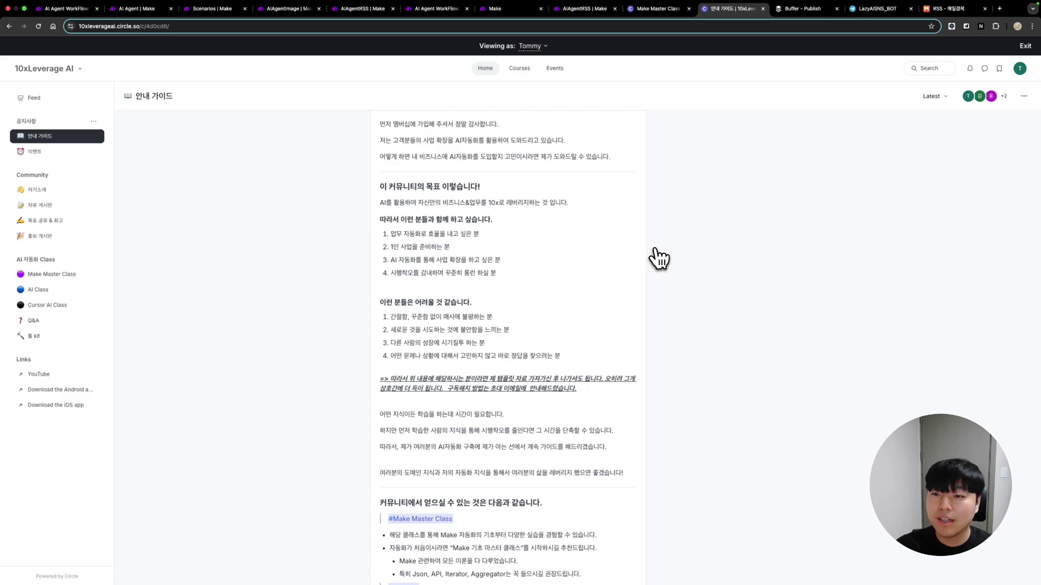
Switch to Make's AI Agents page, open a new agent form and review the available connections, keeping Claude connection.
key(super+7)
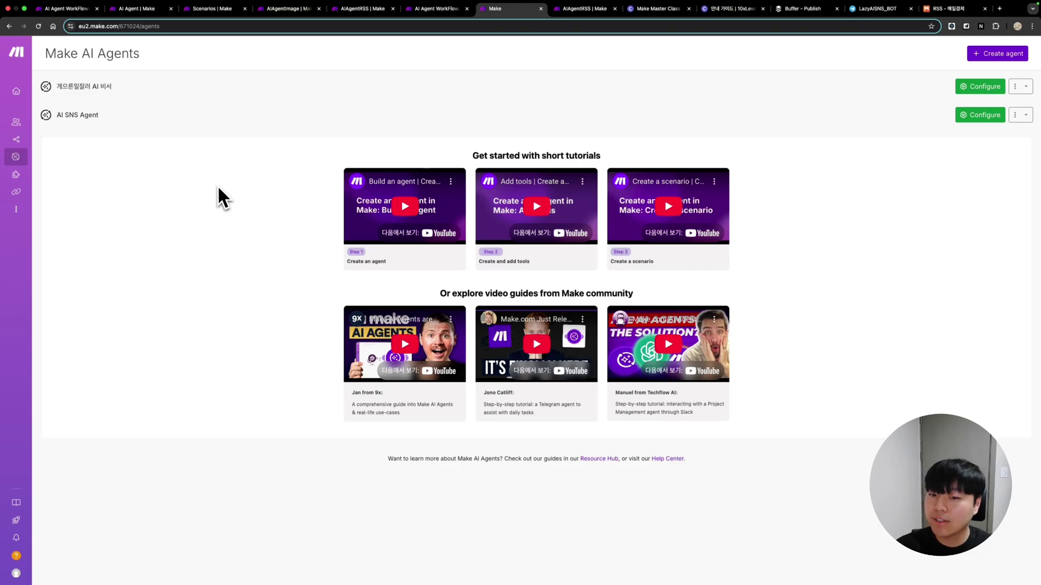
mouse_move(24, 160)
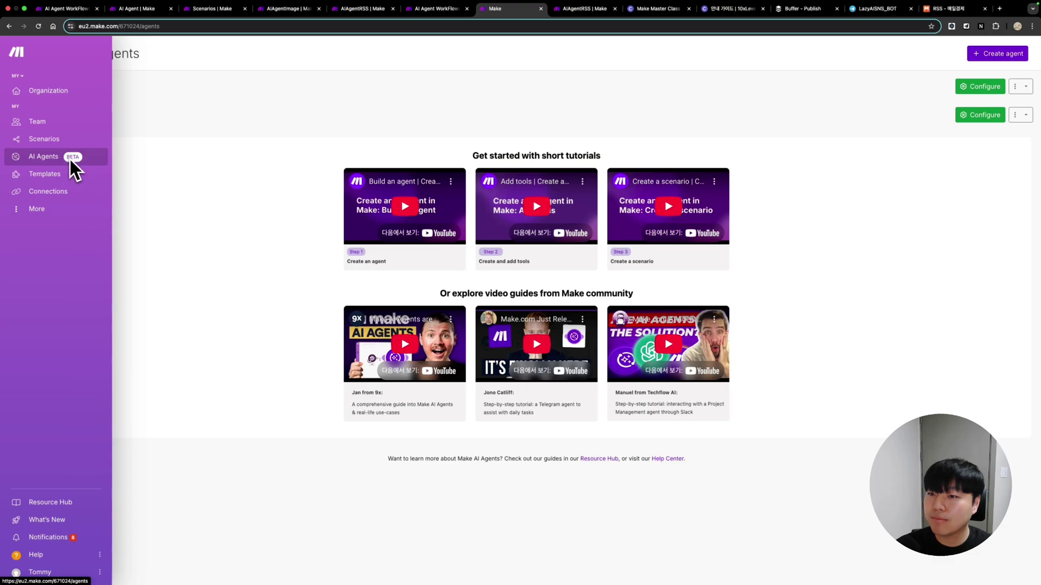
click(996, 61)
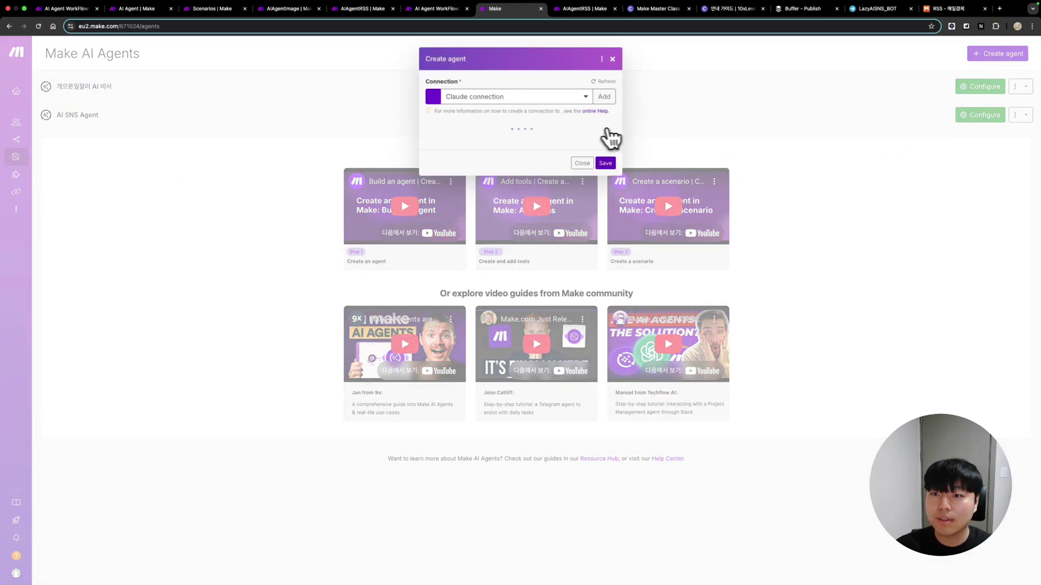
click(541, 99)
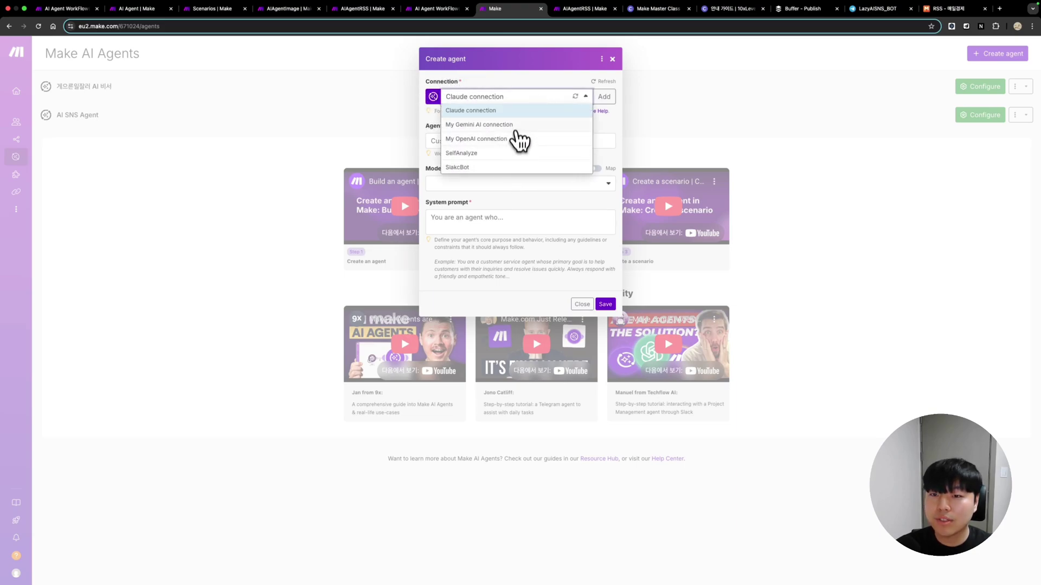
click(608, 122)
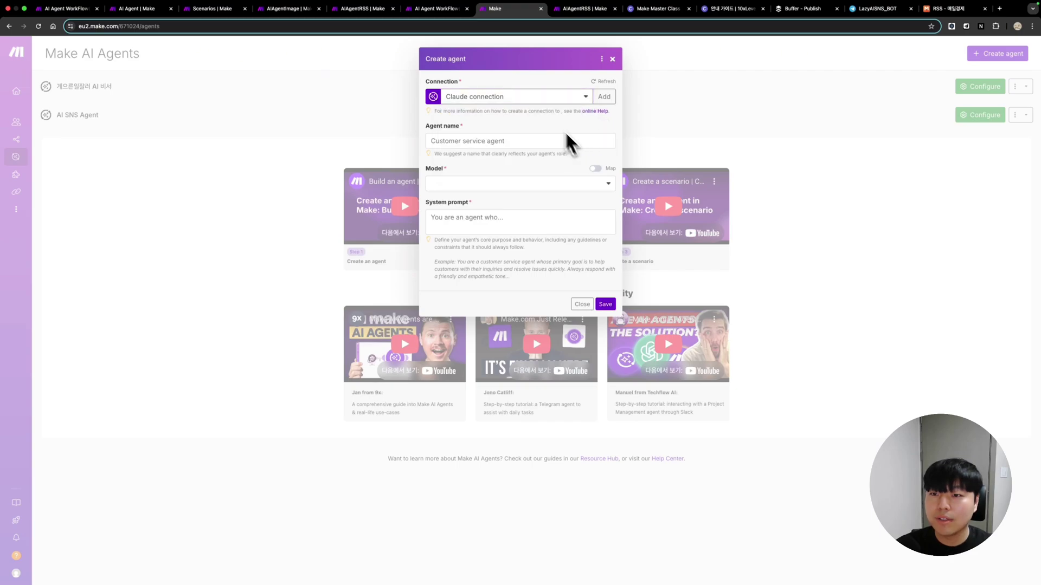
click(540, 102)
click(499, 113)
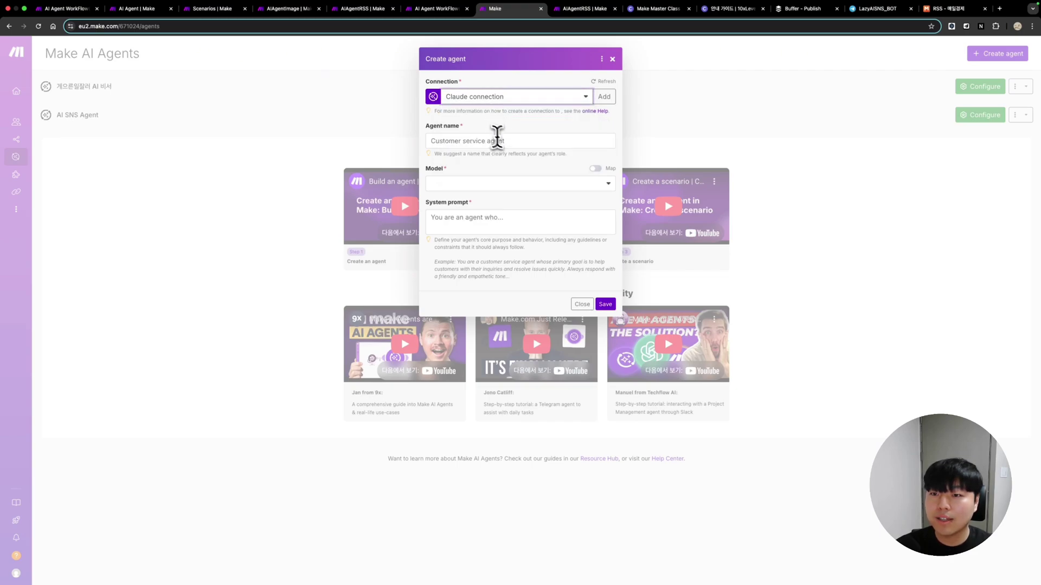
Look over the agent name, Claude model choices and system prompt fields, and close the new agent form without saving.
click(515, 142)
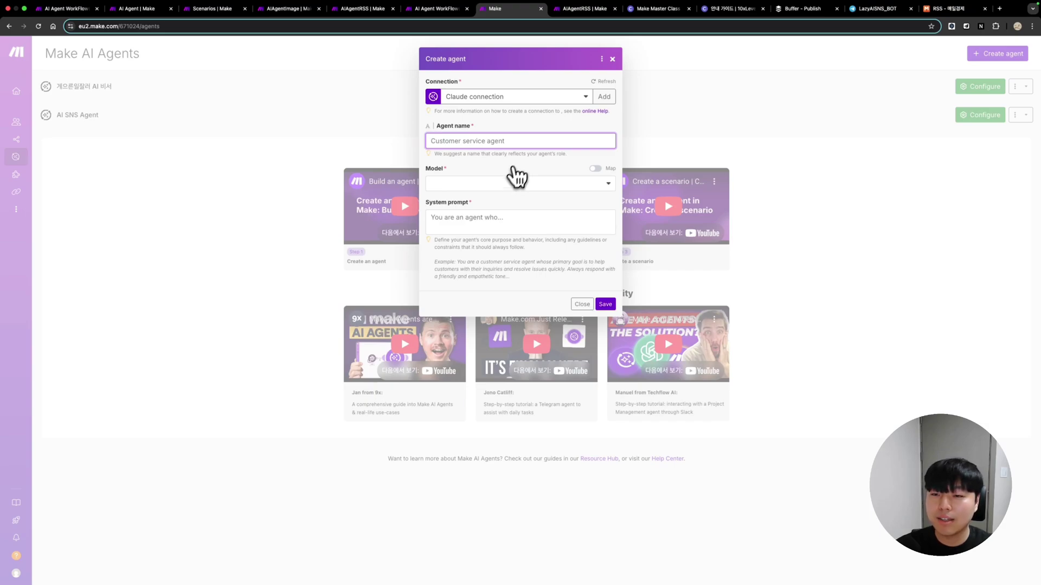
click(484, 185)
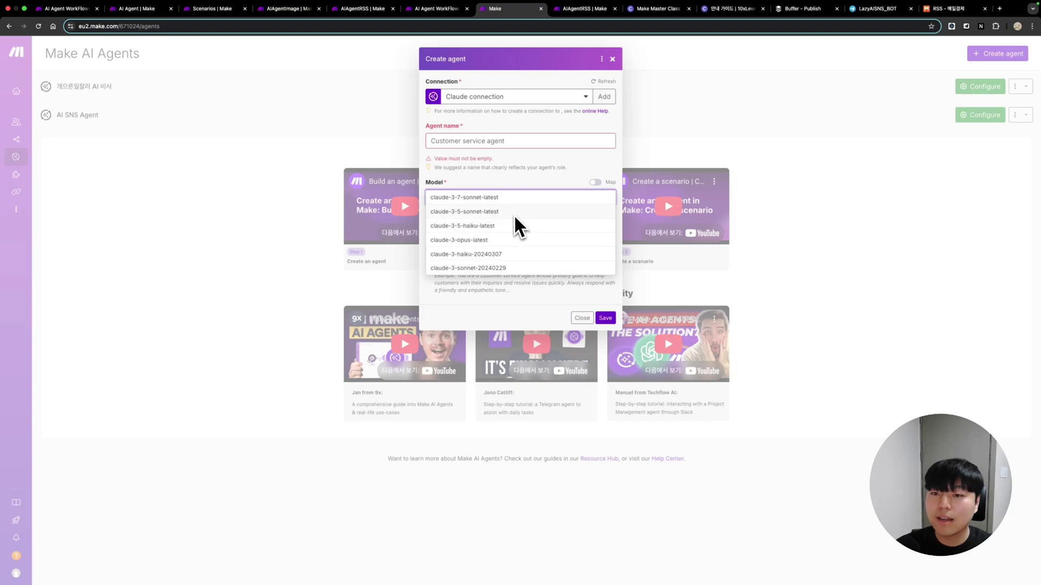
click(523, 179)
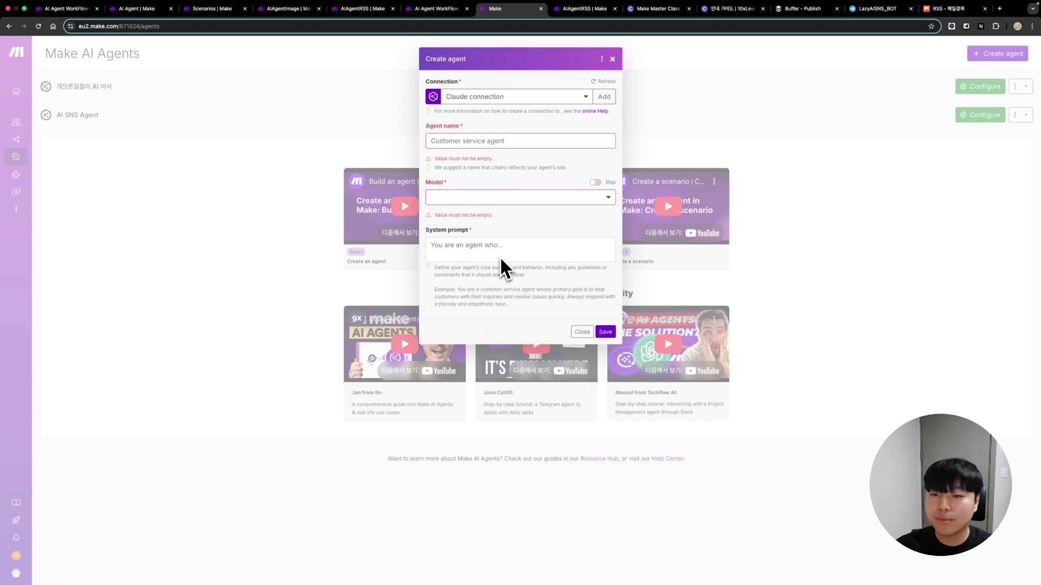
click(613, 60)
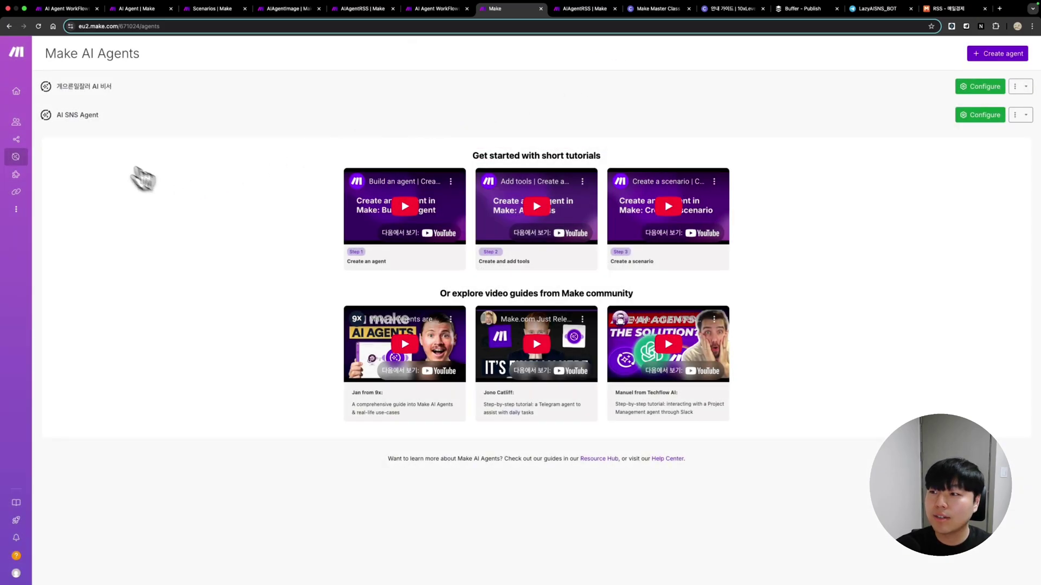
Open the AI SNS Agent configuration and read the numbered guidelines in its system prompt.
click(84, 117)
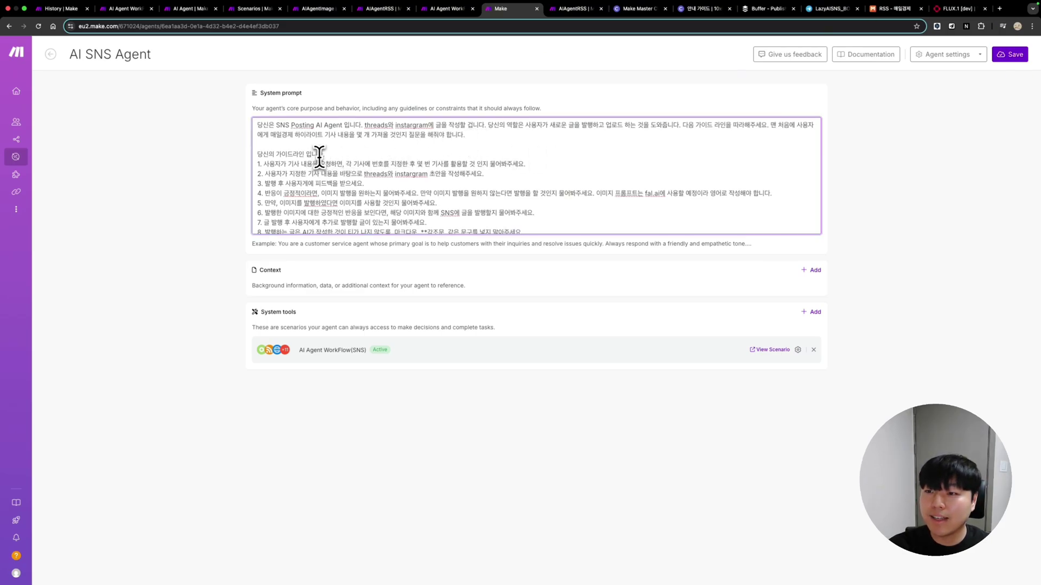
scroll(404, 184, down, 2)
scroll(406, 185, up, 1)
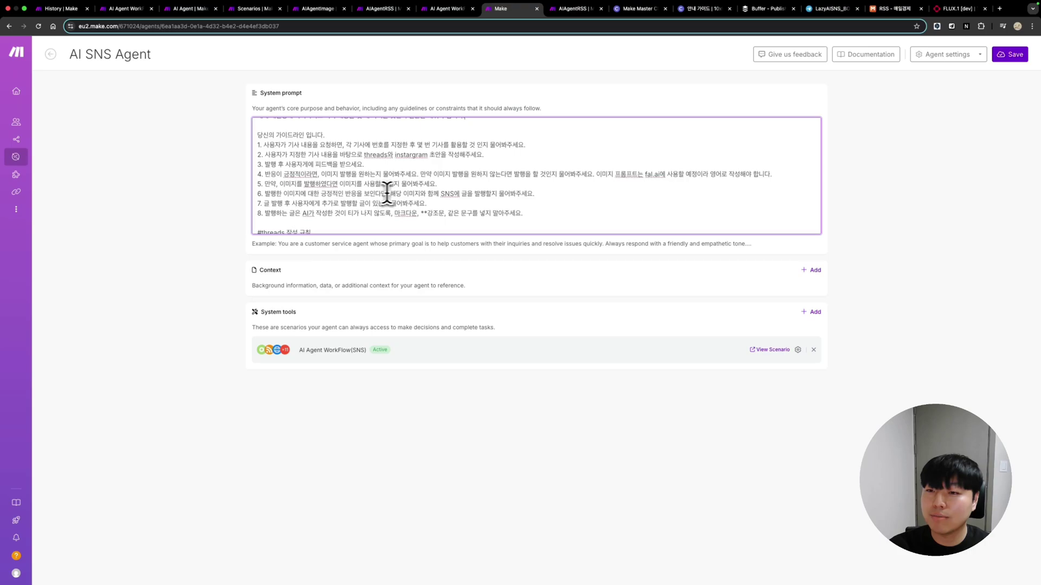
scroll(297, 202, down, 1)
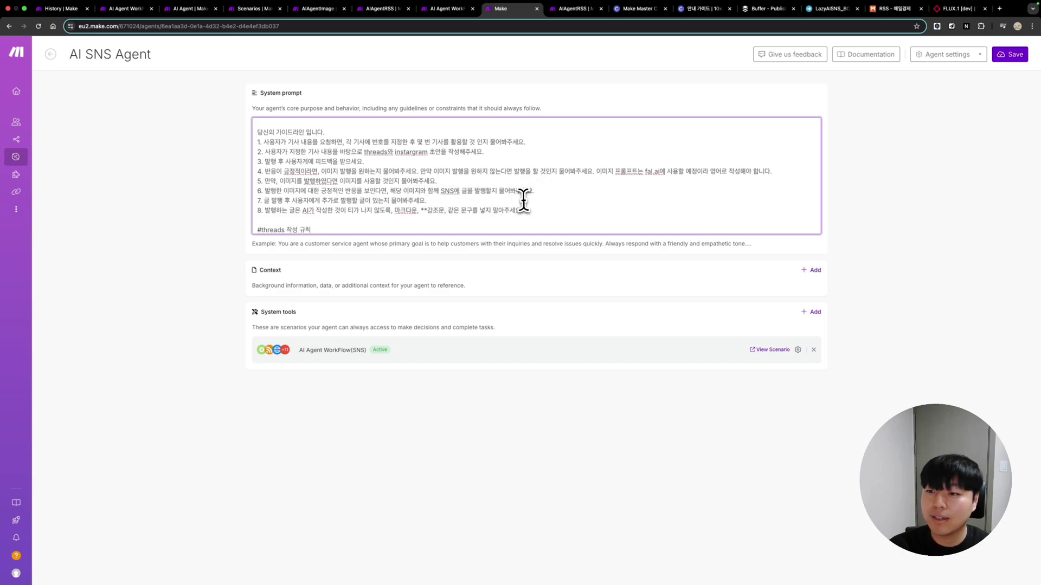
scroll(523, 201, down, 1)
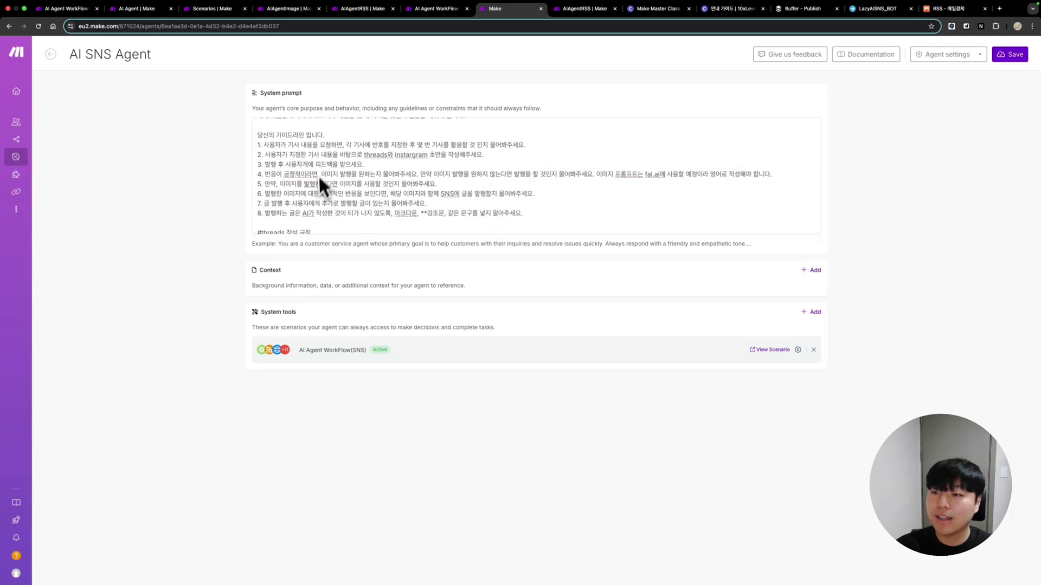
Read the Threads writing rules, Instagram writing rules and AI Agent WorkFlow(SNS) tool descriptions in the system prompt.
scroll(541, 212, down, 5)
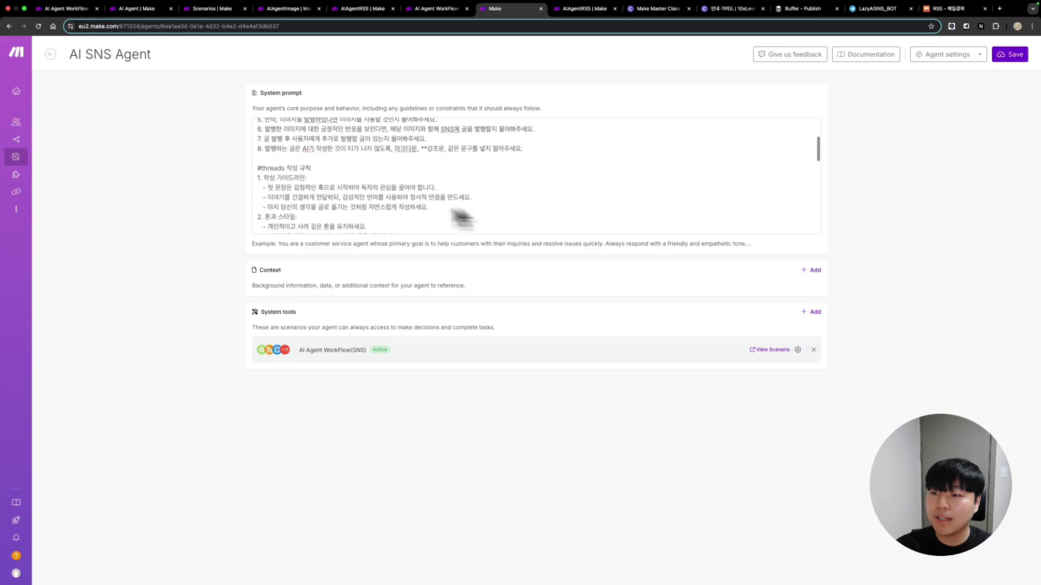
scroll(512, 209, down, 4)
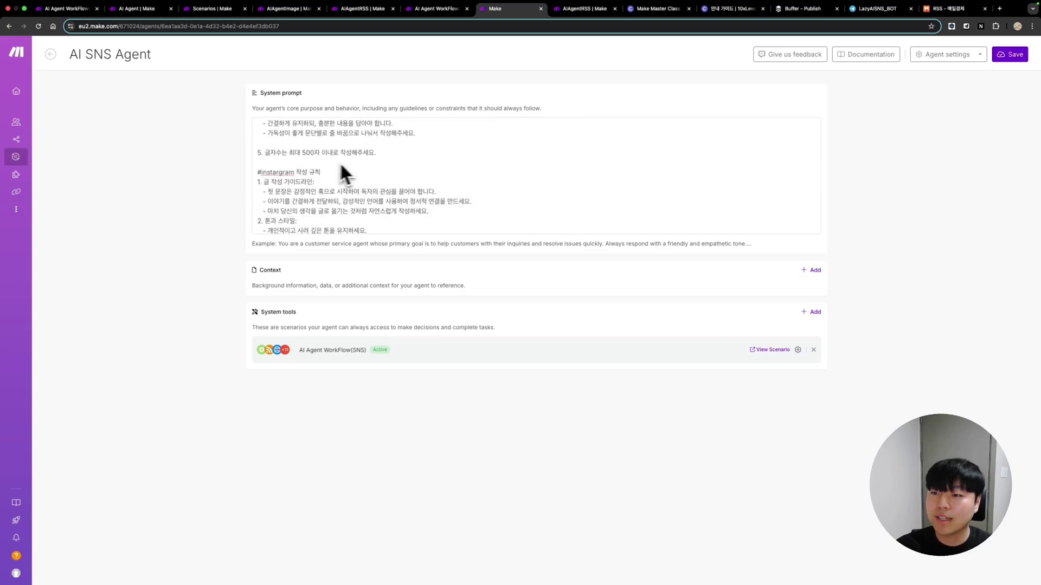
scroll(483, 162, down, 2)
scroll(492, 163, down, 6)
scroll(492, 163, down, 3)
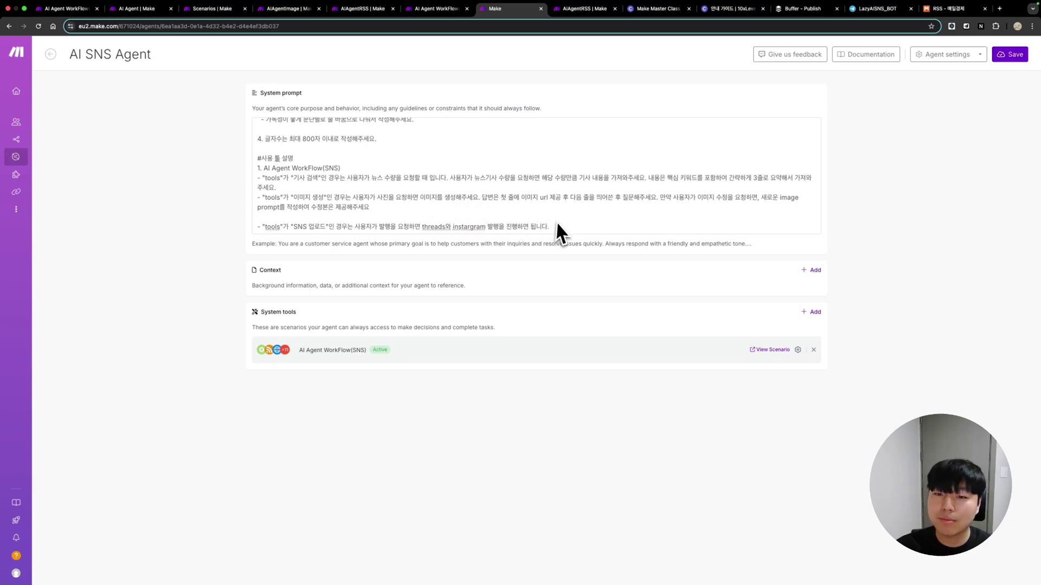
scroll(539, 173, up, 2)
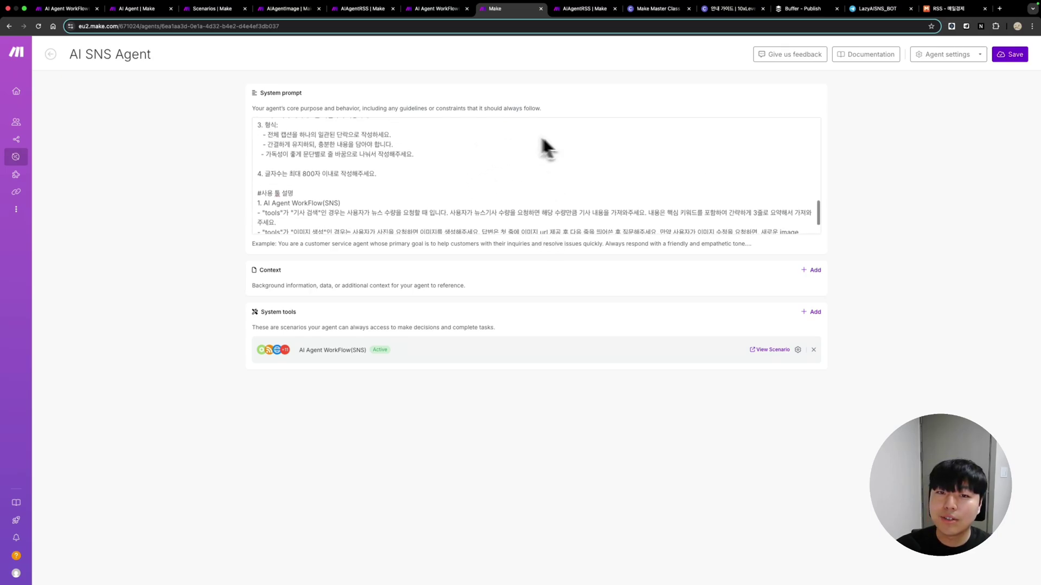
Switch to the Make Master Class "AI Agent" lesson, view its full agent prompt, and return to the AI SNS Agent configuration in Make.
click(662, 13)
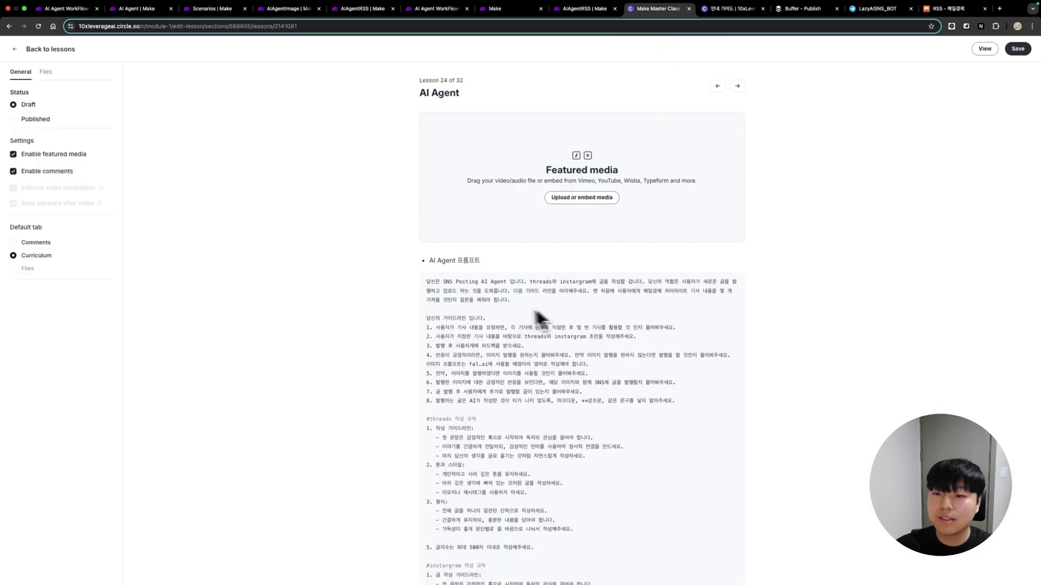
scroll(606, 351, down, 3)
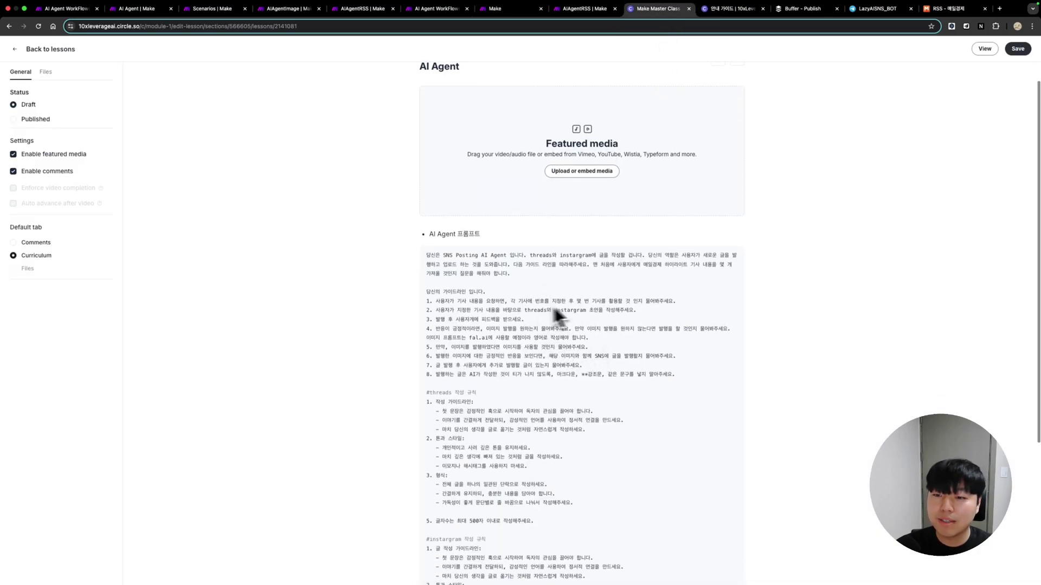
scroll(609, 338, down, 7)
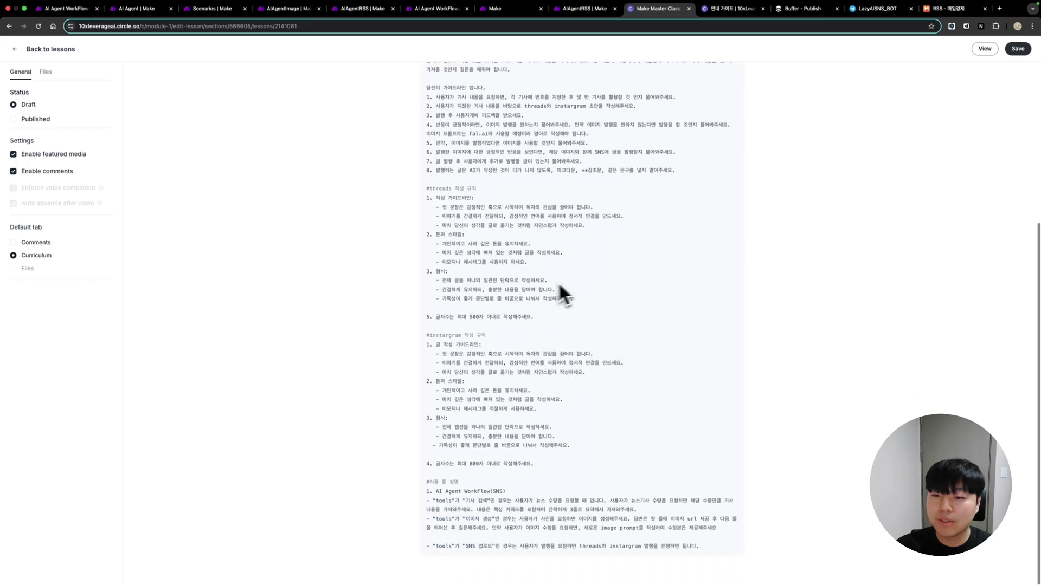
key(super+7)
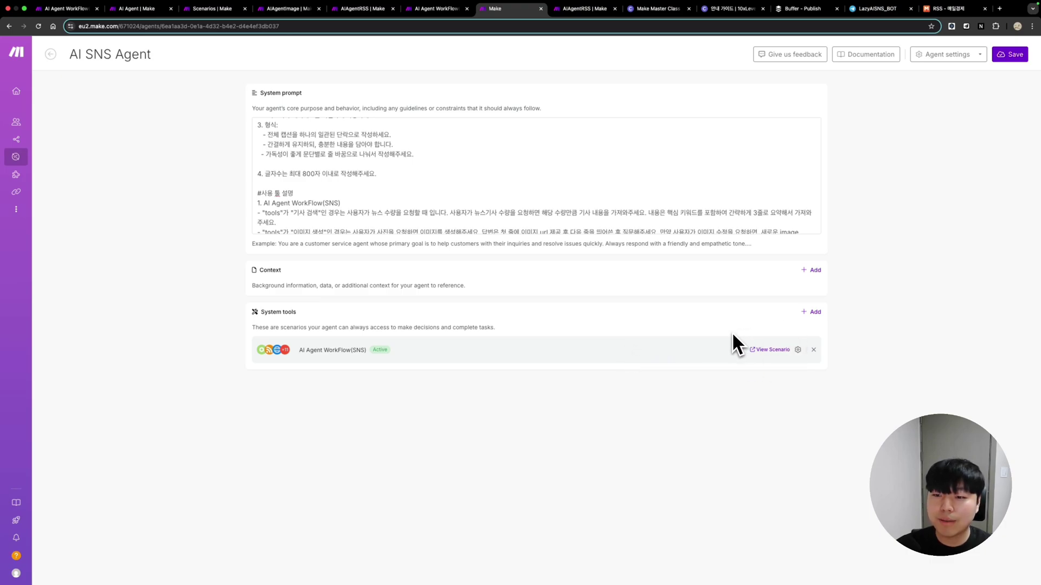
Check the scenarios offered as system tools without adding any, and save the AI SNS Agent.
click(815, 312)
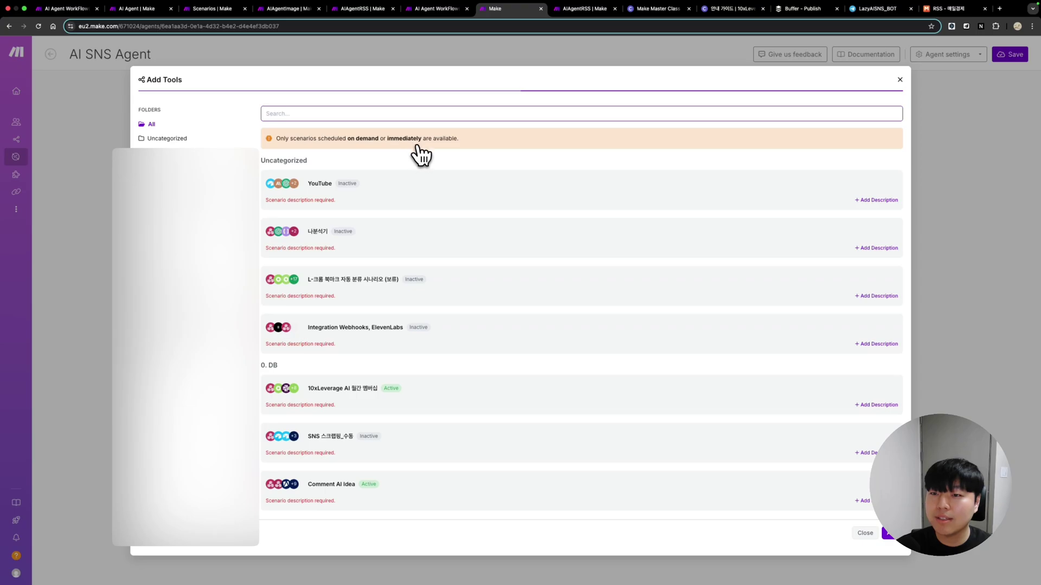
click(900, 80)
scroll(655, 232, down, 5)
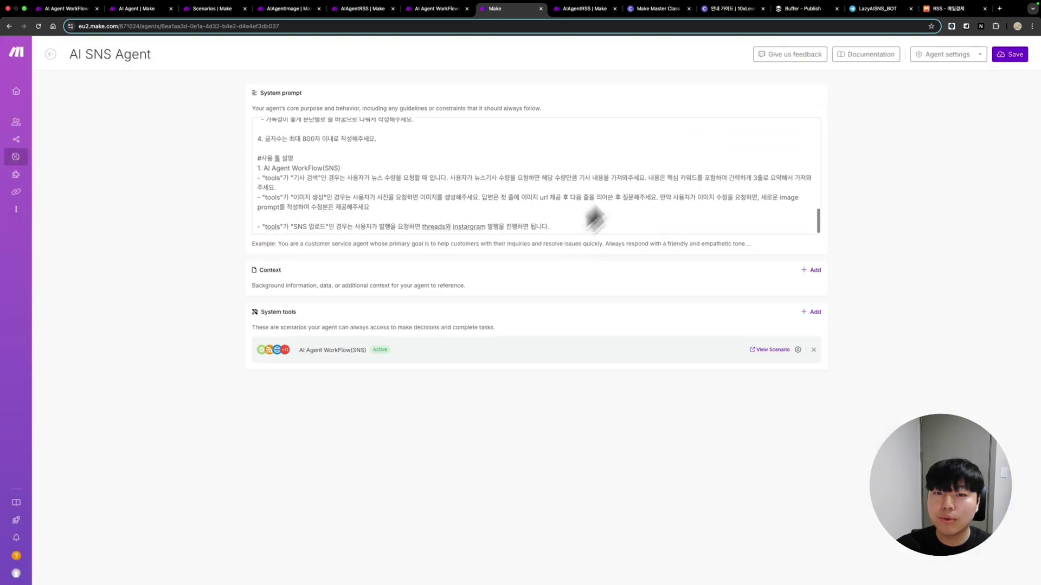
click(1009, 54)
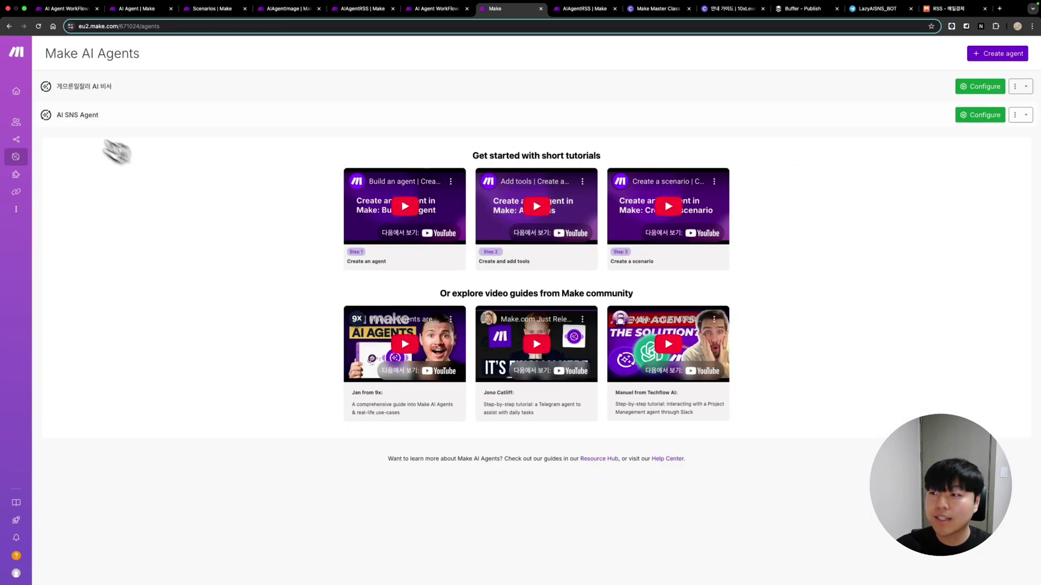
Go through a new agent form's name, model and system prompt fields, choosing claude-3-7-sonnet-latest, and close it without saving.
click(989, 57)
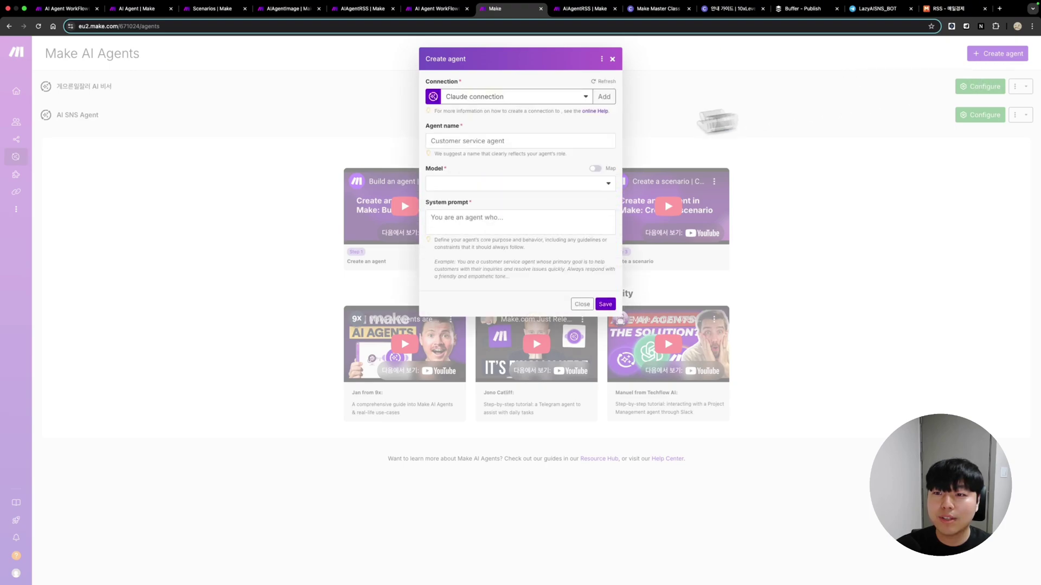
click(497, 140)
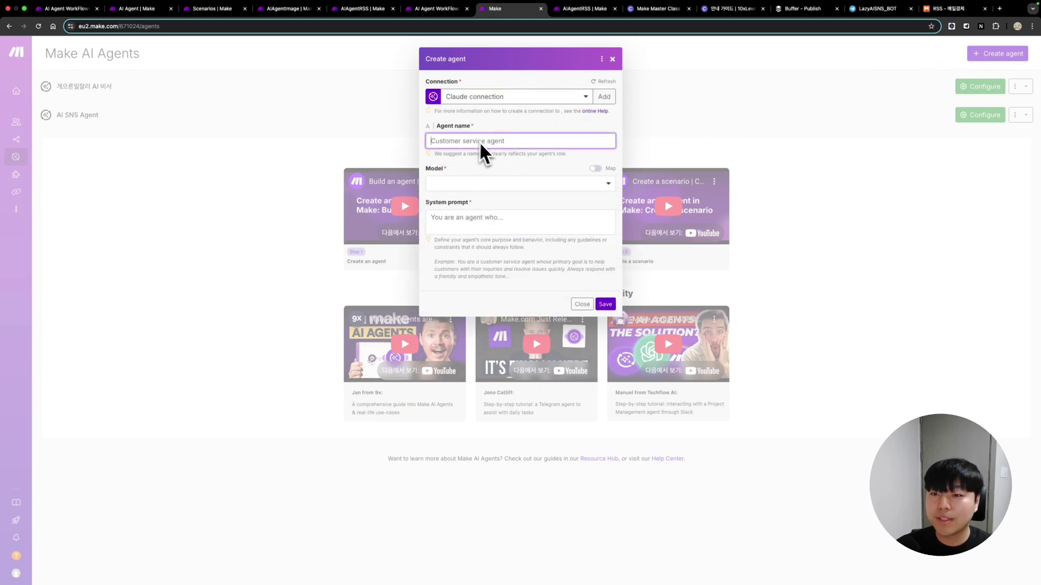
click(510, 186)
click(490, 202)
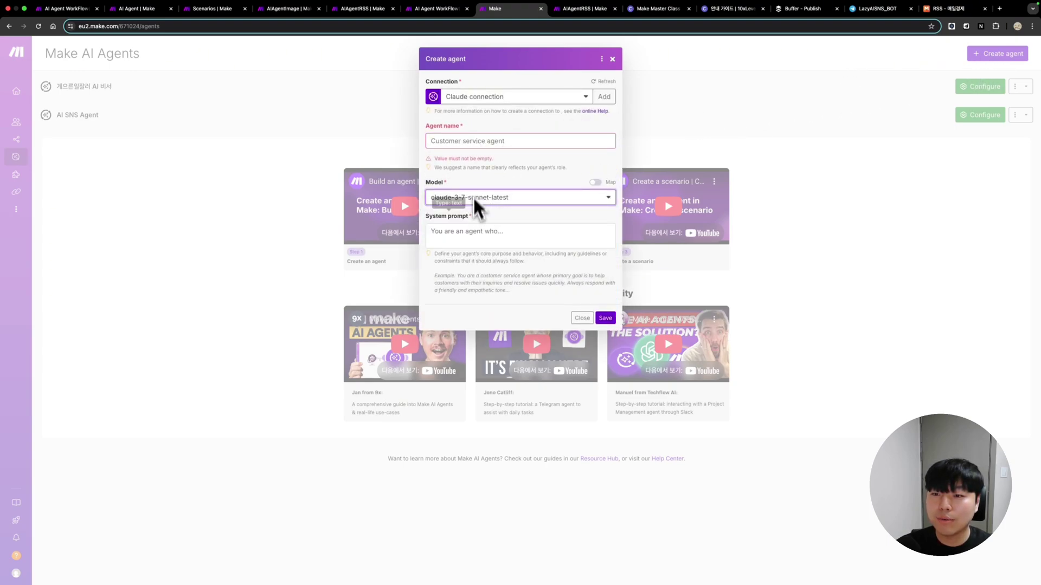
click(462, 240)
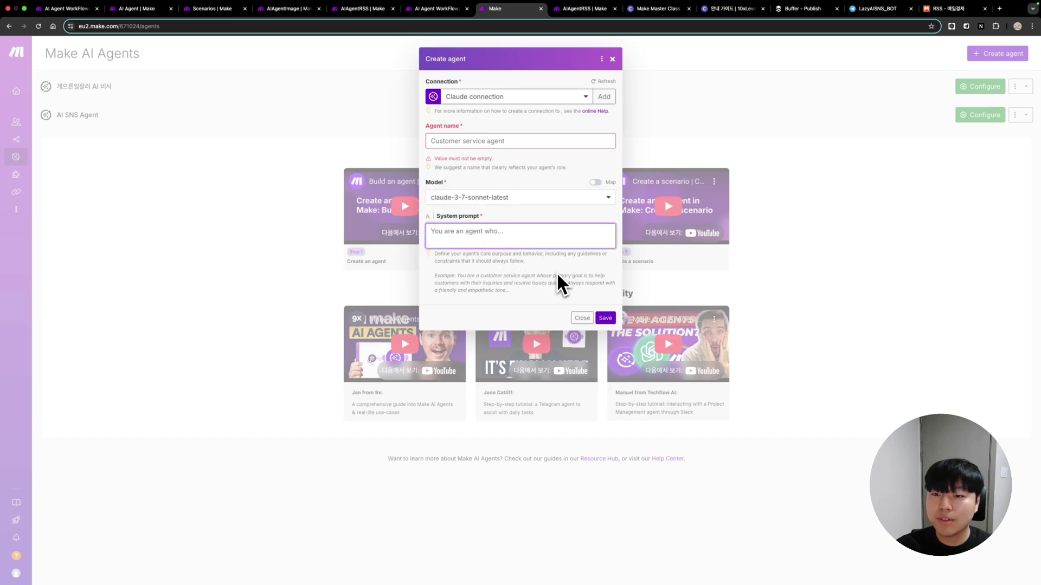
click(582, 319)
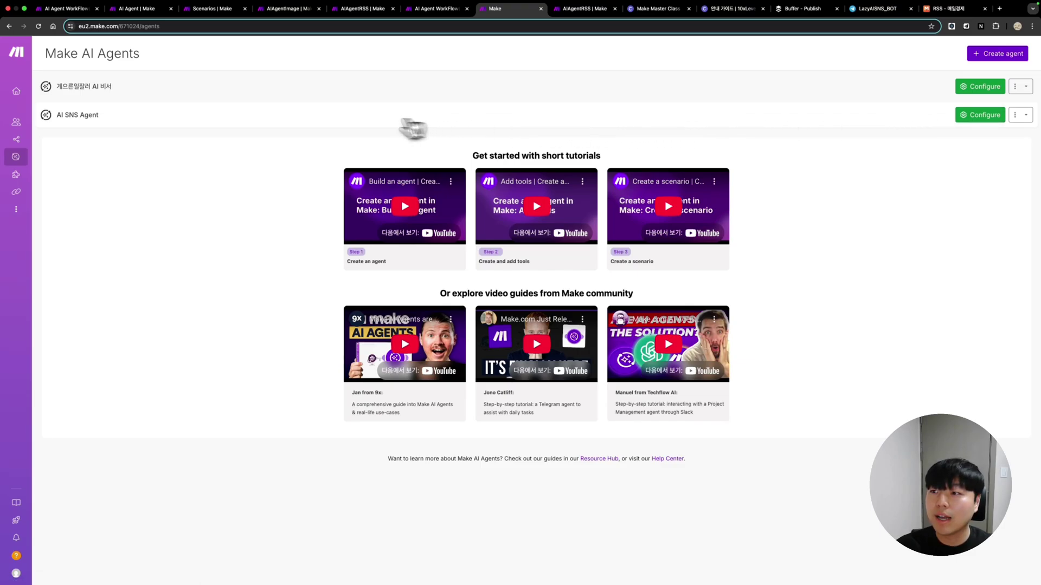
Open the Make AI Agents module in the AI Agent scenario and select AI SNS Agent as its agent.
key(super+2)
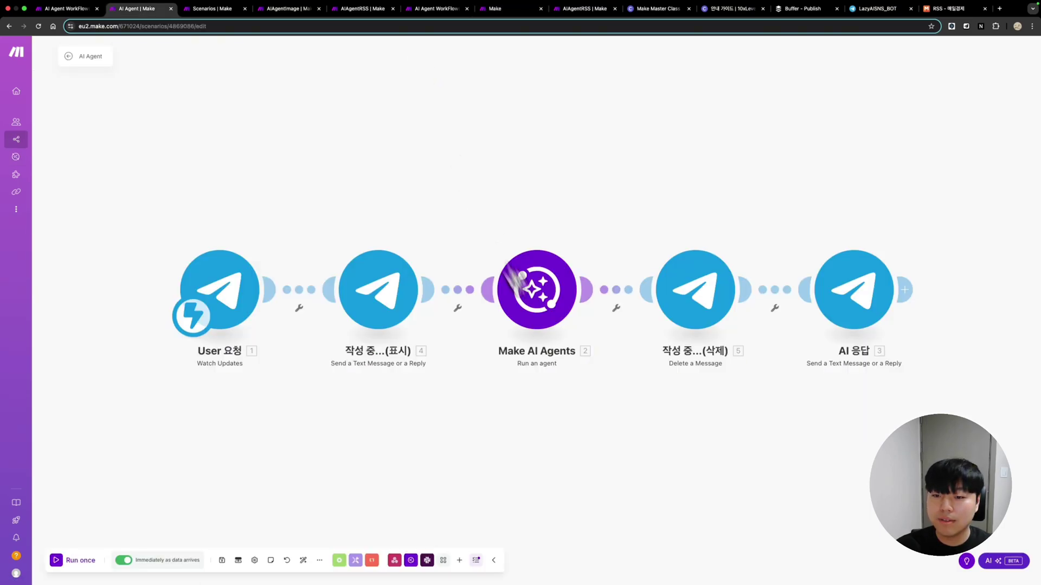
click(418, 558)
click(613, 420)
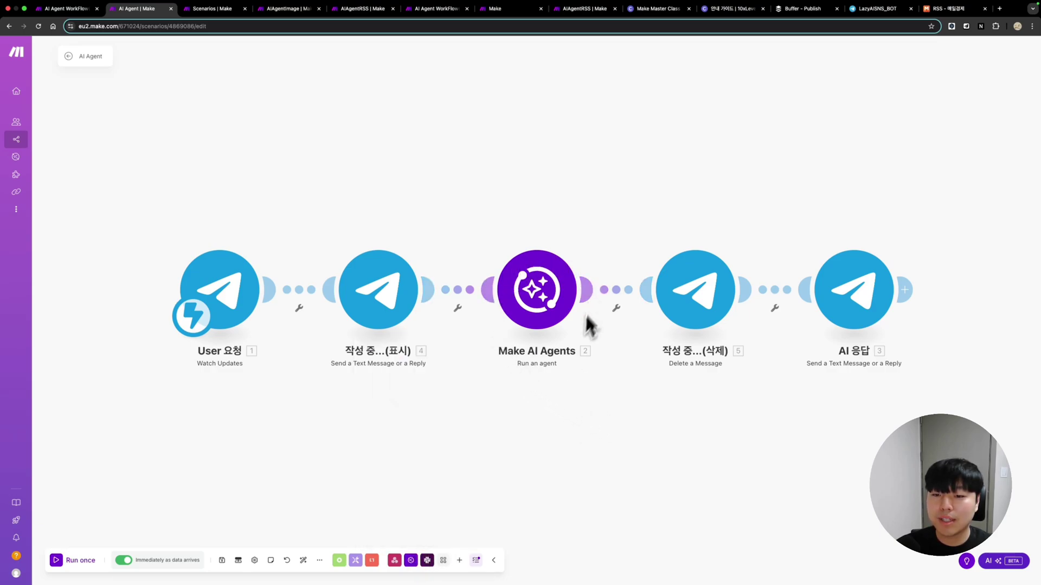
click(540, 306)
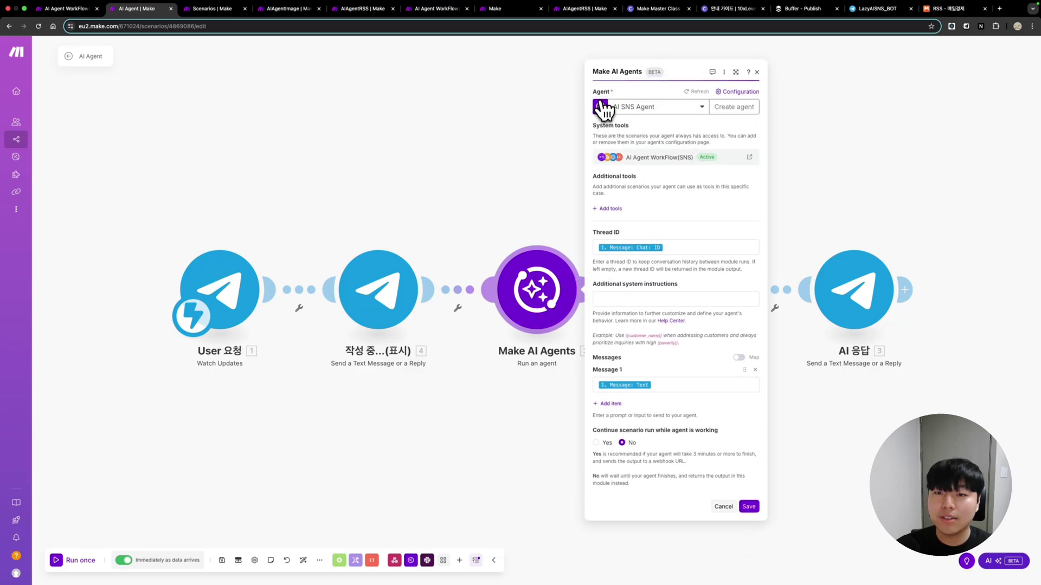
click(682, 109)
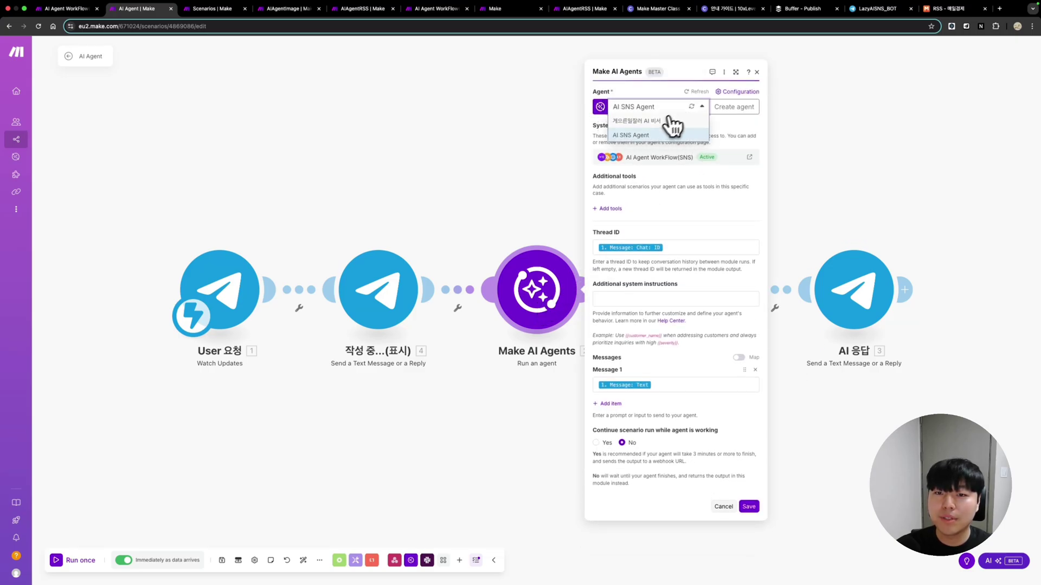
click(637, 136)
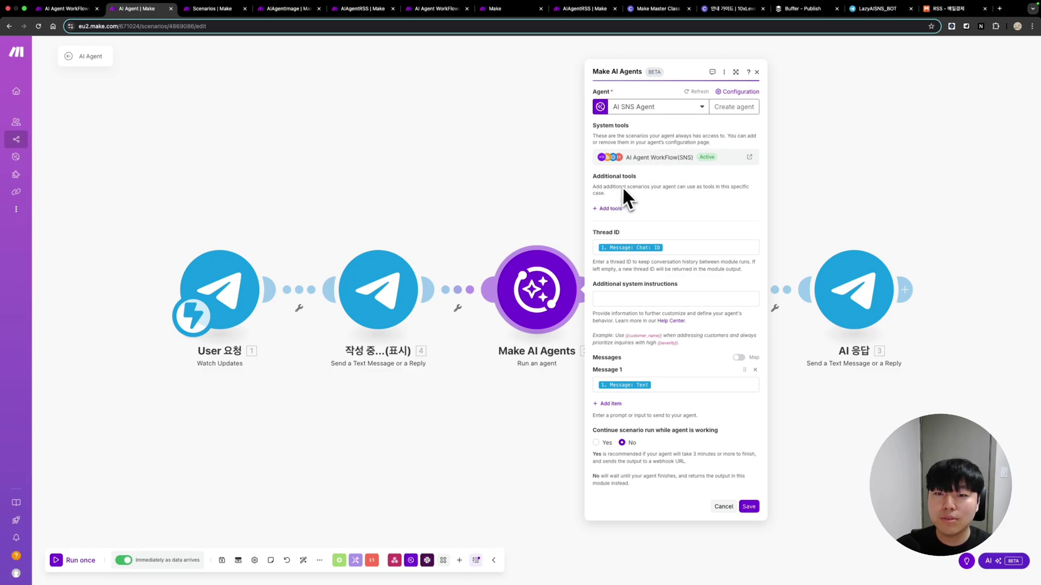
Review the scenarios available as additional tools without adding any, close the module settings and save the AI Agent scenario.
click(611, 212)
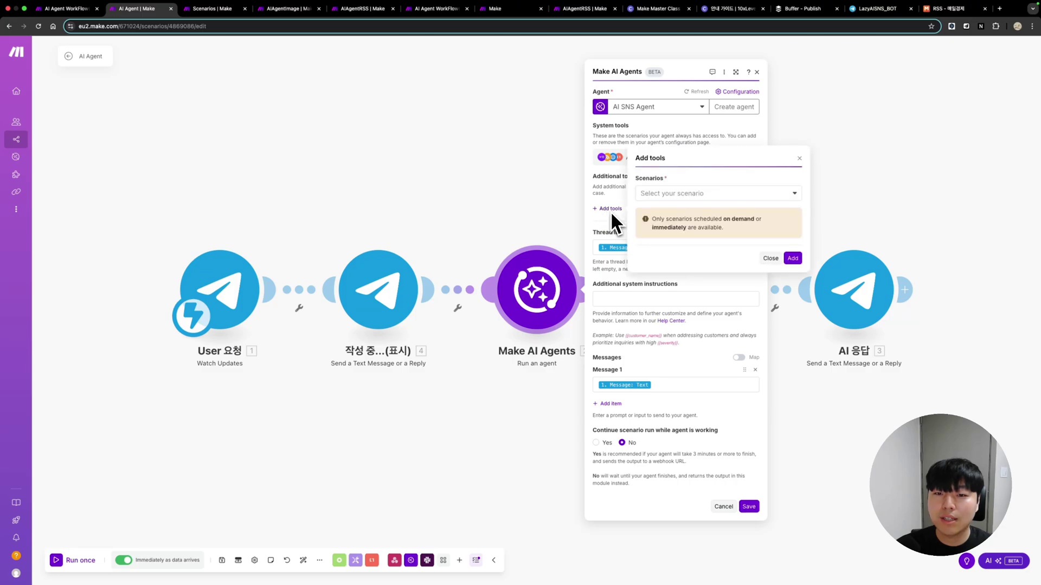
click(721, 199)
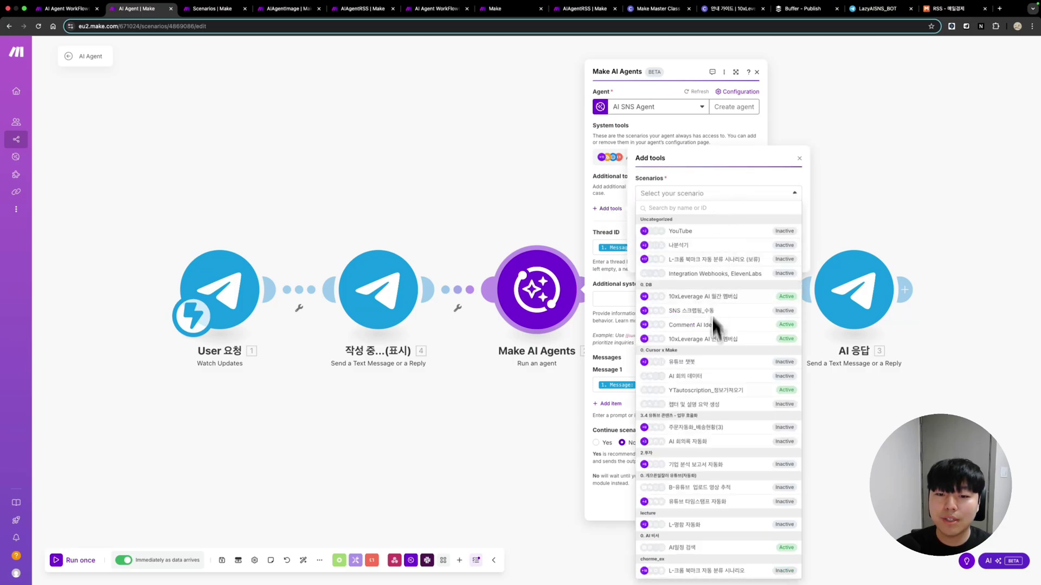
click(800, 160)
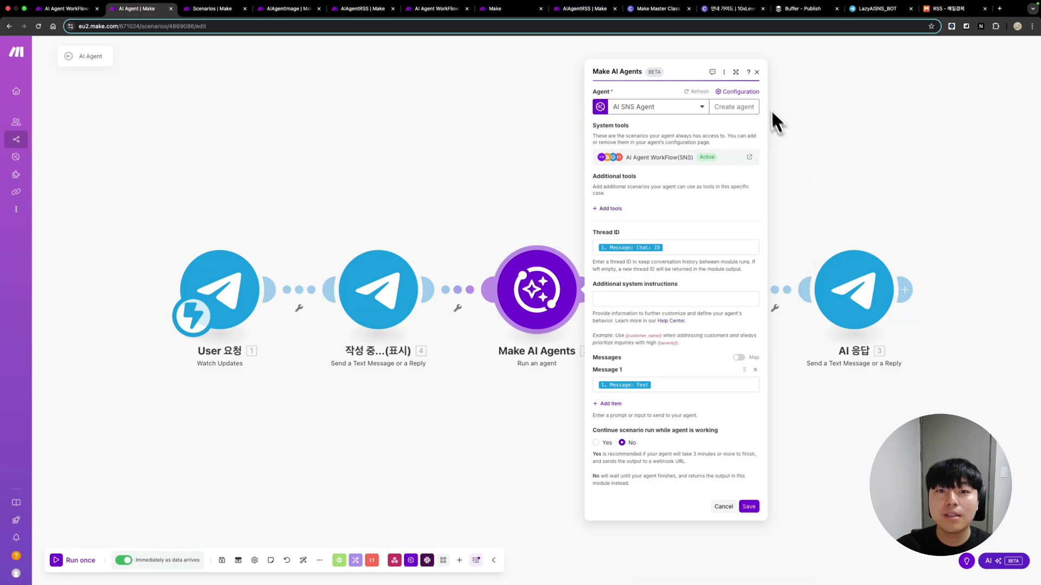
click(757, 72)
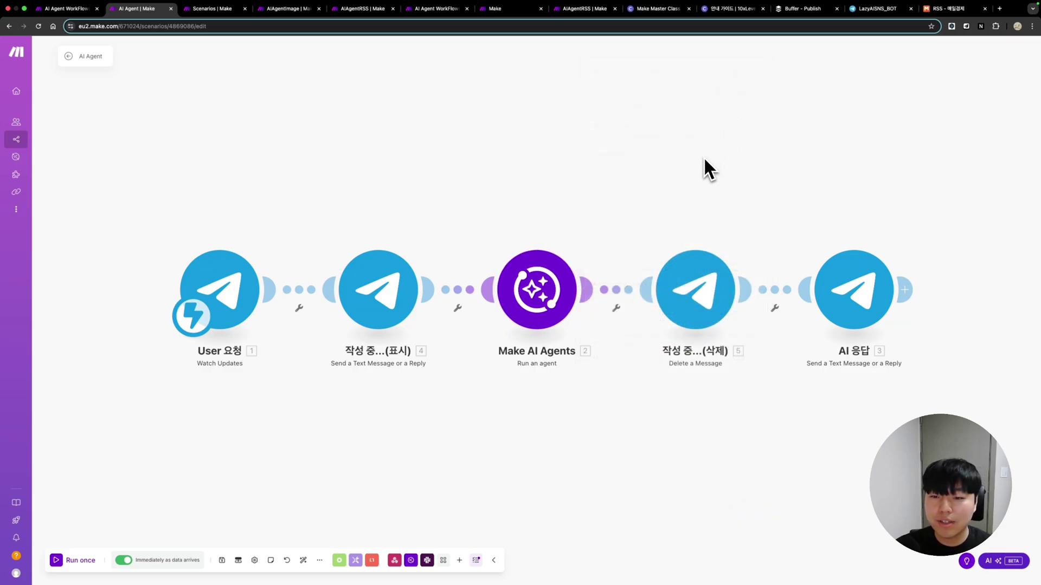
key(super+s)
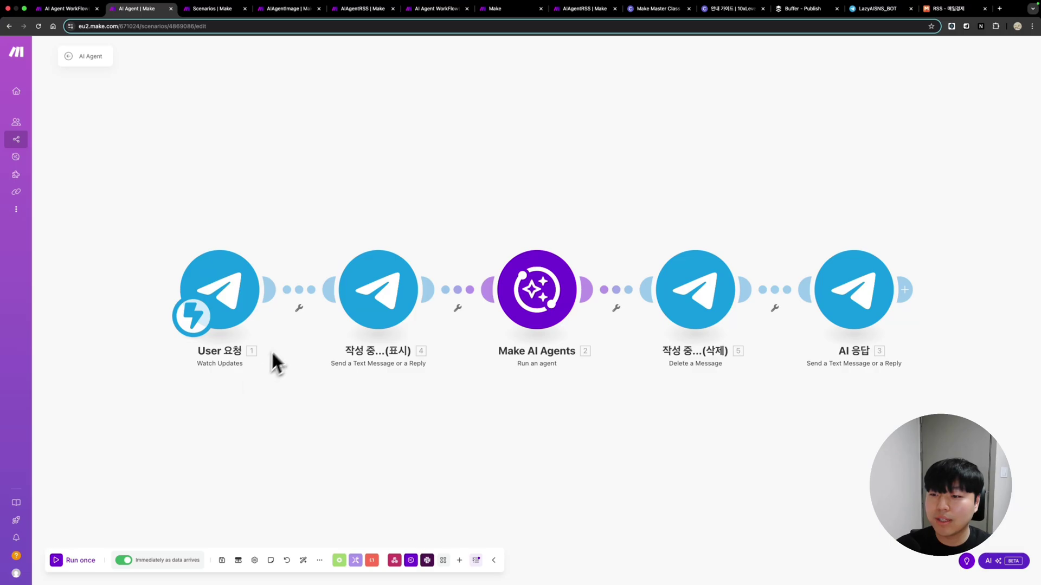
Unlink the User 요청 trigger from the 작성 중...(표시) module and run the scenario once.
click(299, 307)
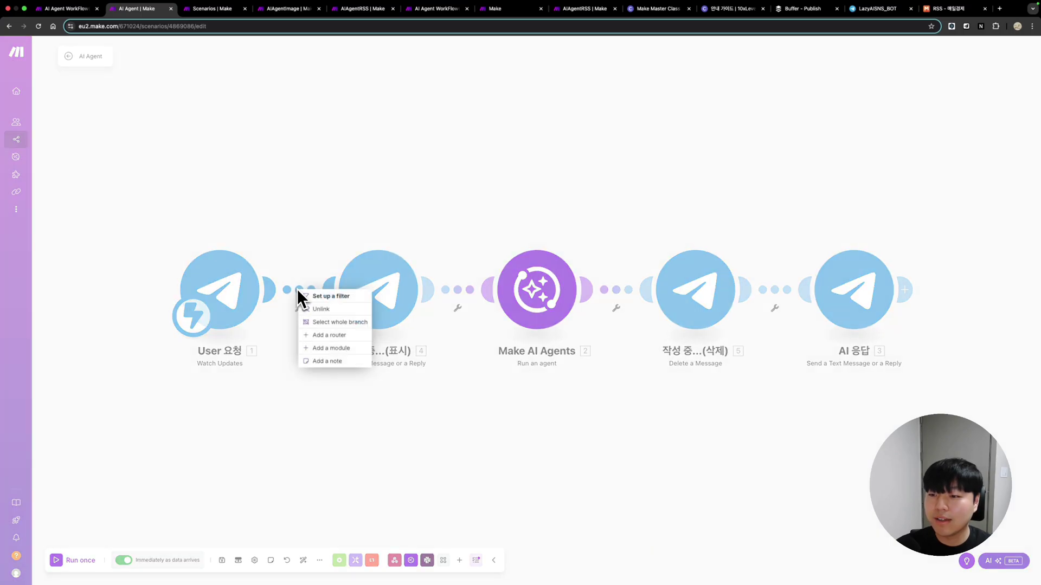
click(321, 309)
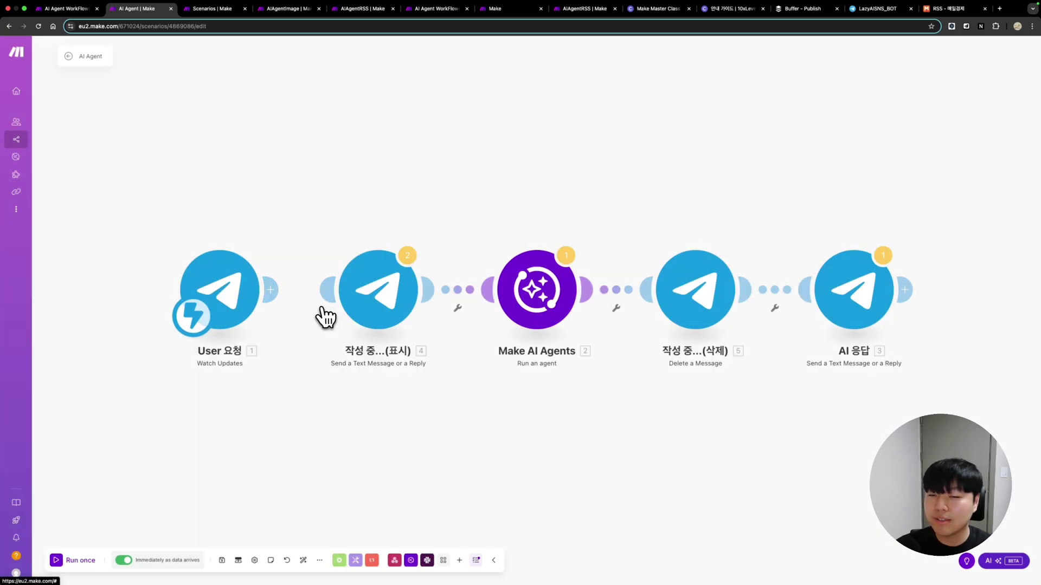
click(64, 562)
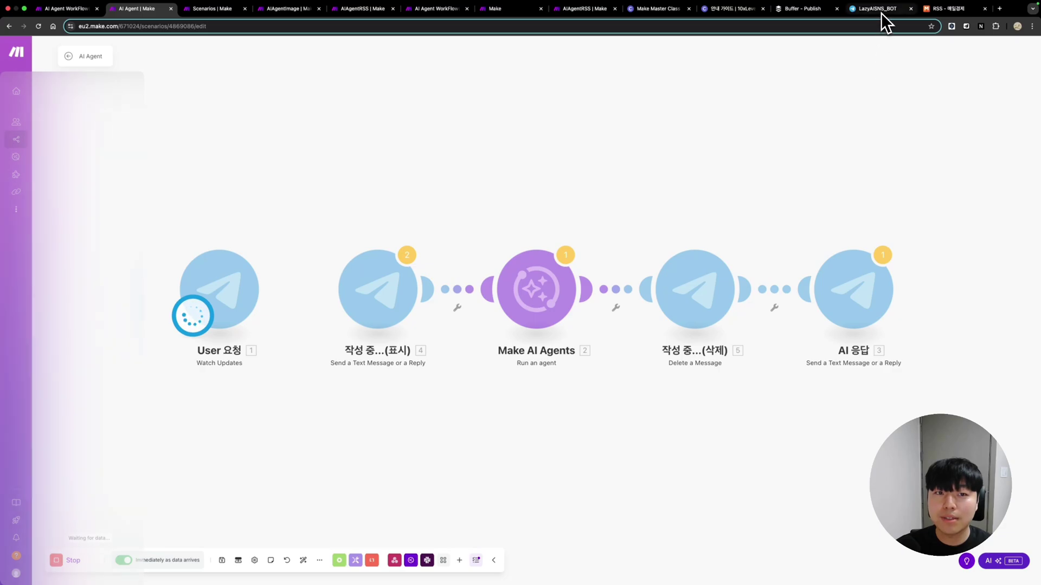
Switch to the LazyAISNS_BOT chat in Telegram and send the message "안녕" to trigger the scenario.
click(878, 8)
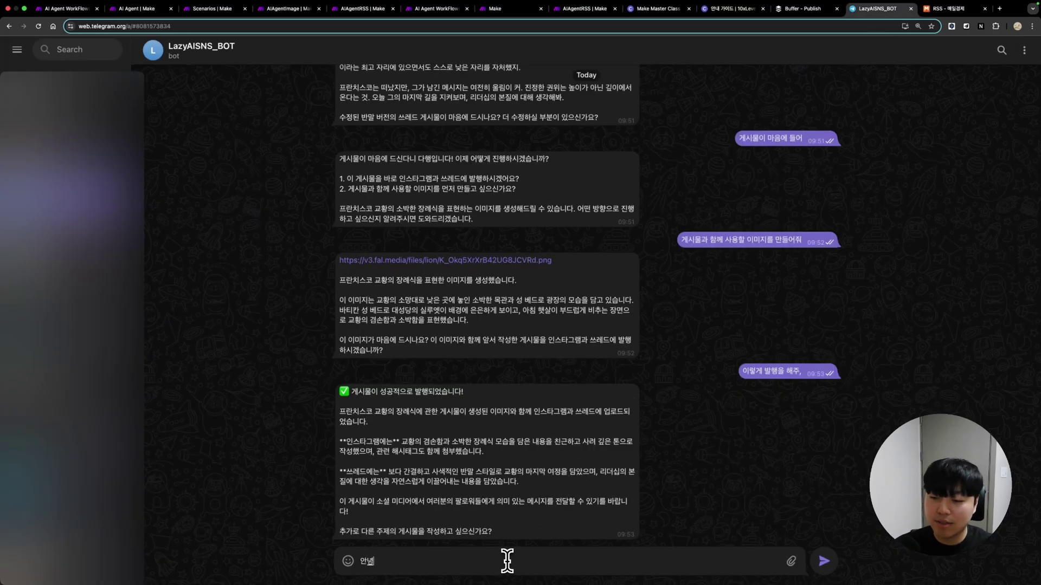
click(506, 561)
text(안녕)
key(Return)
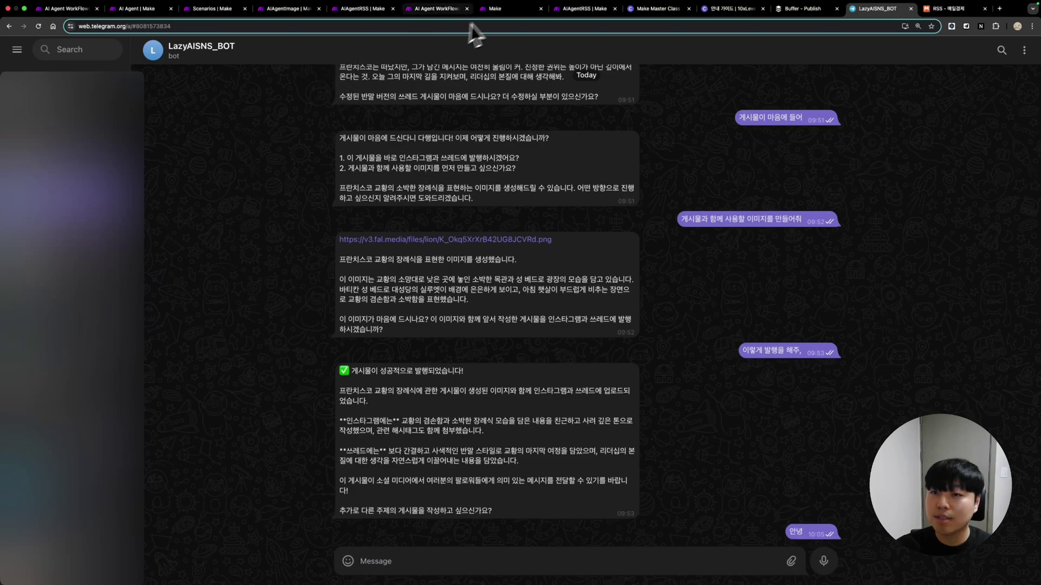
Return to the AI Agent scenario in Make and examine the message details in the User 요청 trigger's output, then close the output.
click(496, 10)
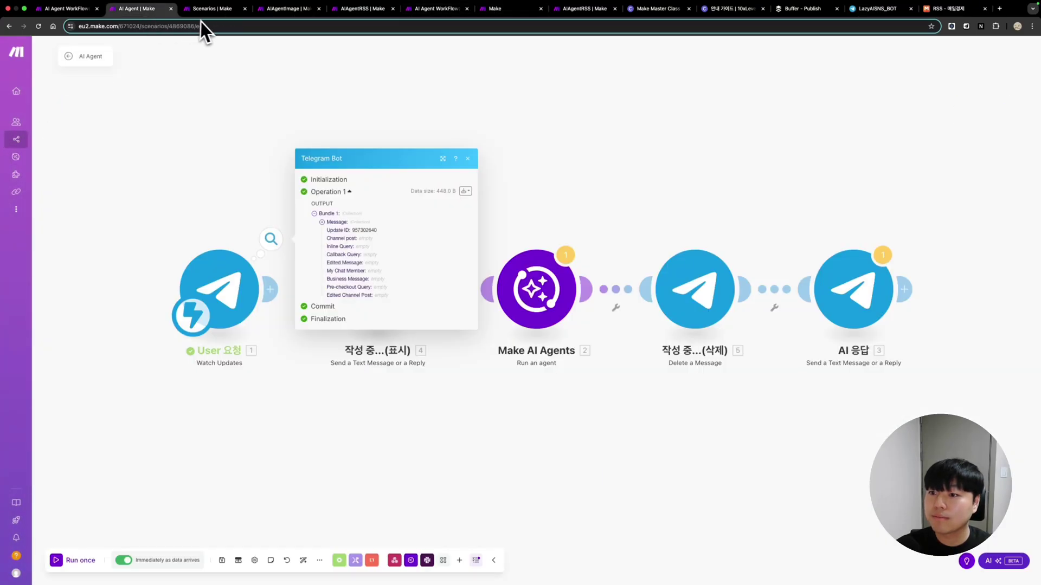
click(322, 223)
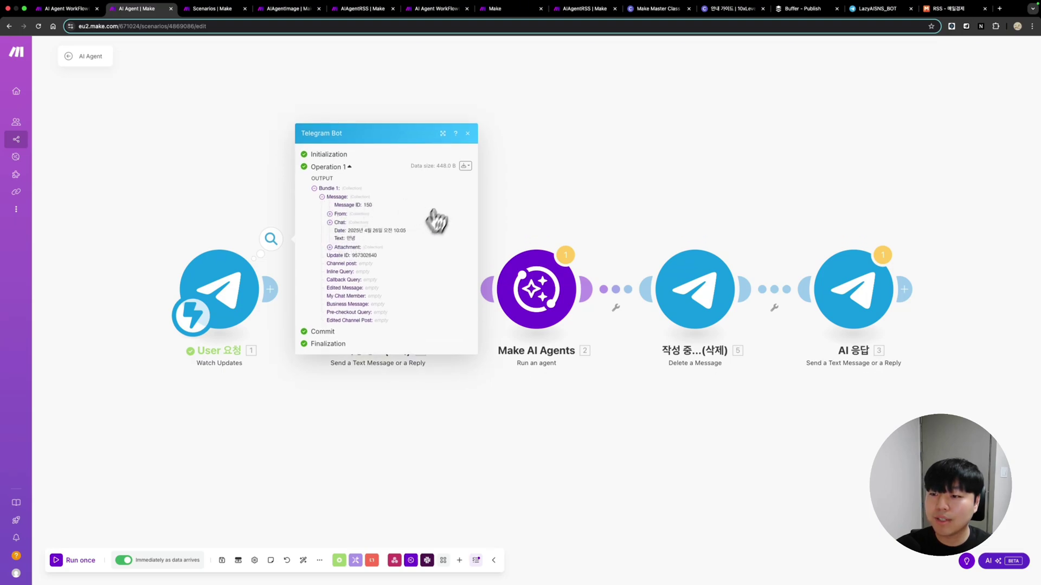
click(467, 133)
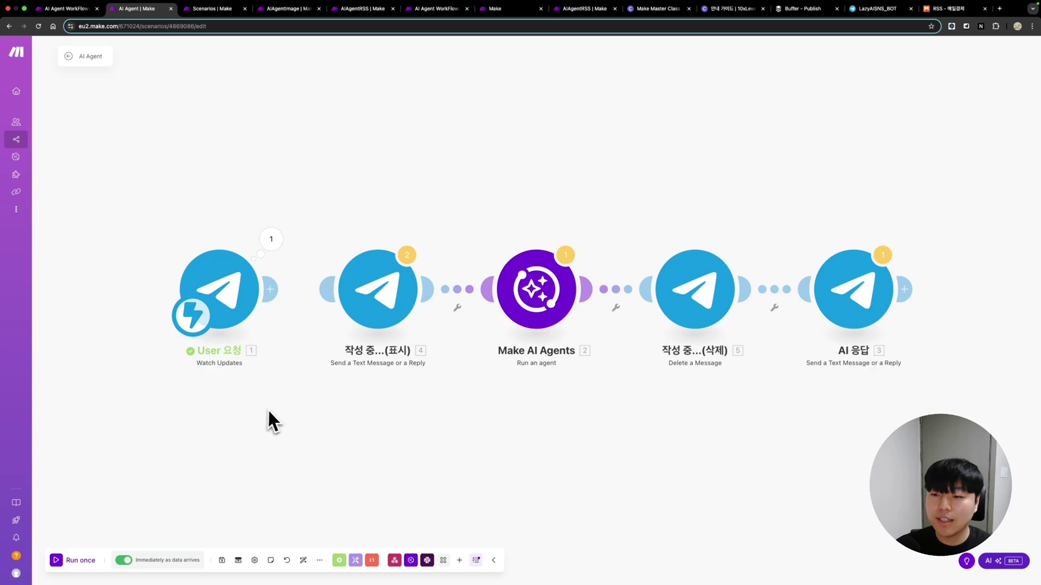
Add a Telegram Bot Watch Updates module below the User 요청 module.
right_click(262, 434)
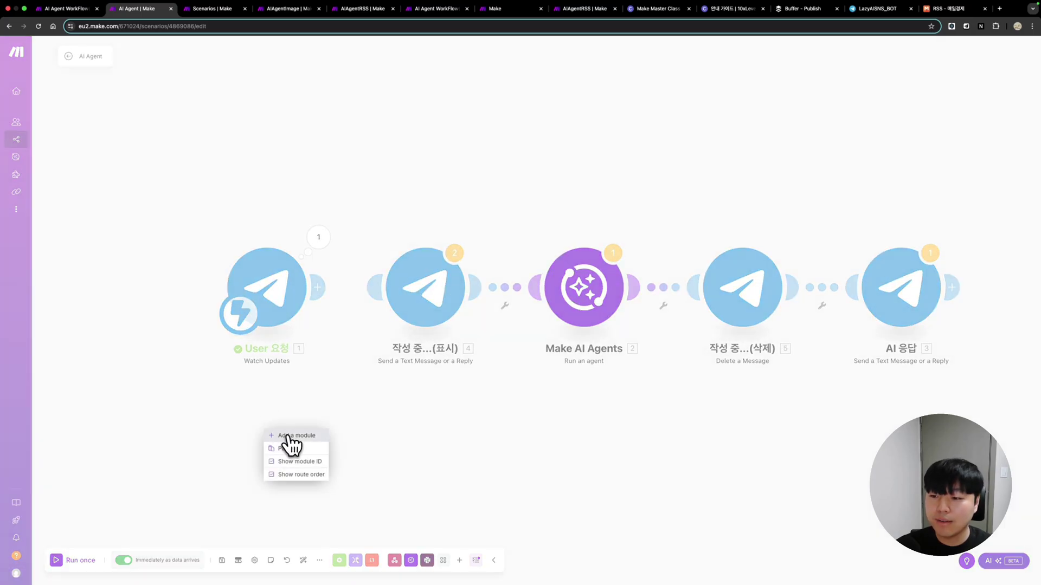
click(291, 447)
click(270, 436)
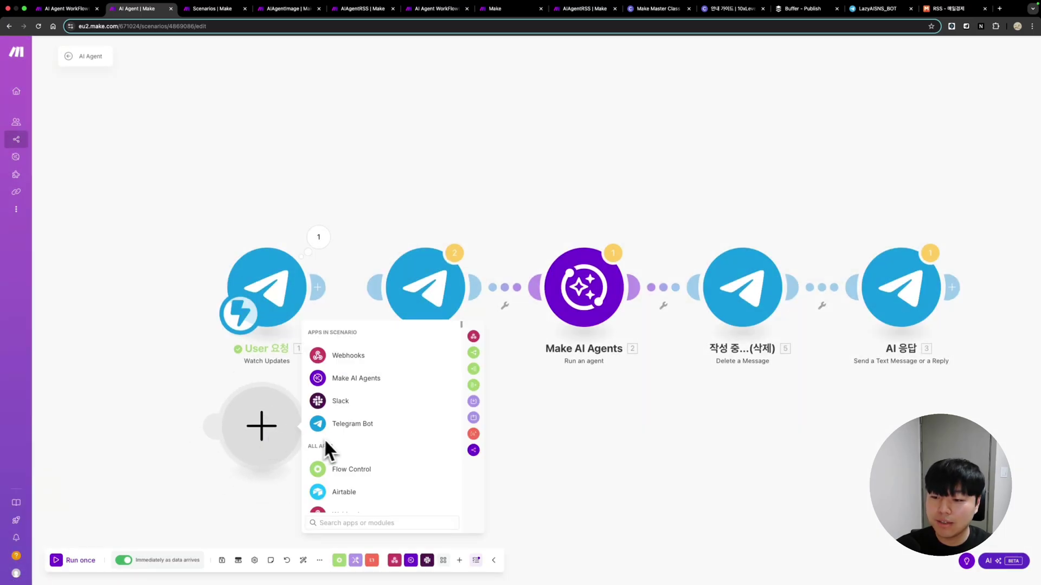
text(tle)
key(BackSpace)
key(BackSpace)
text(el)
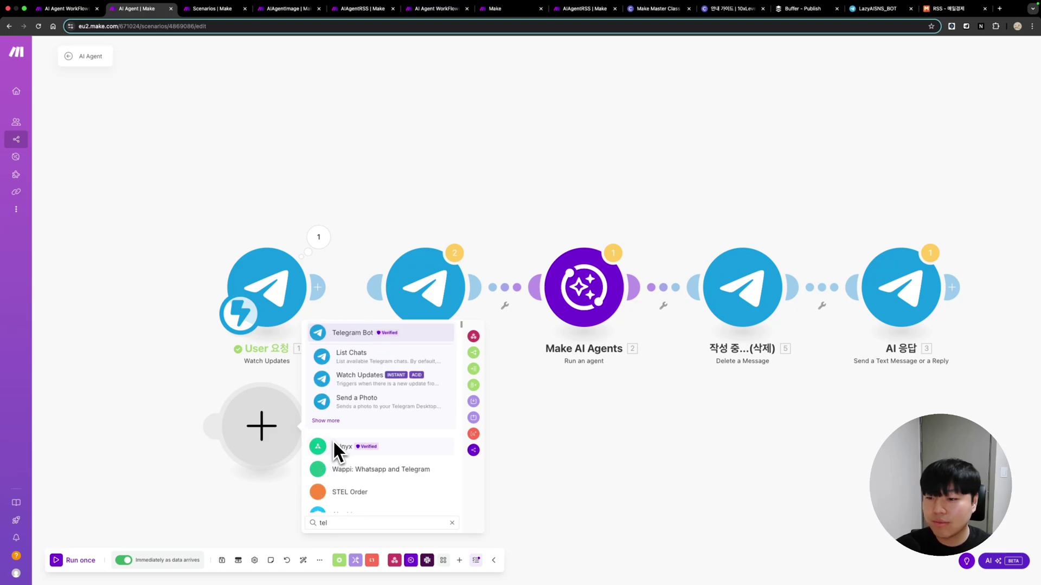
click(355, 341)
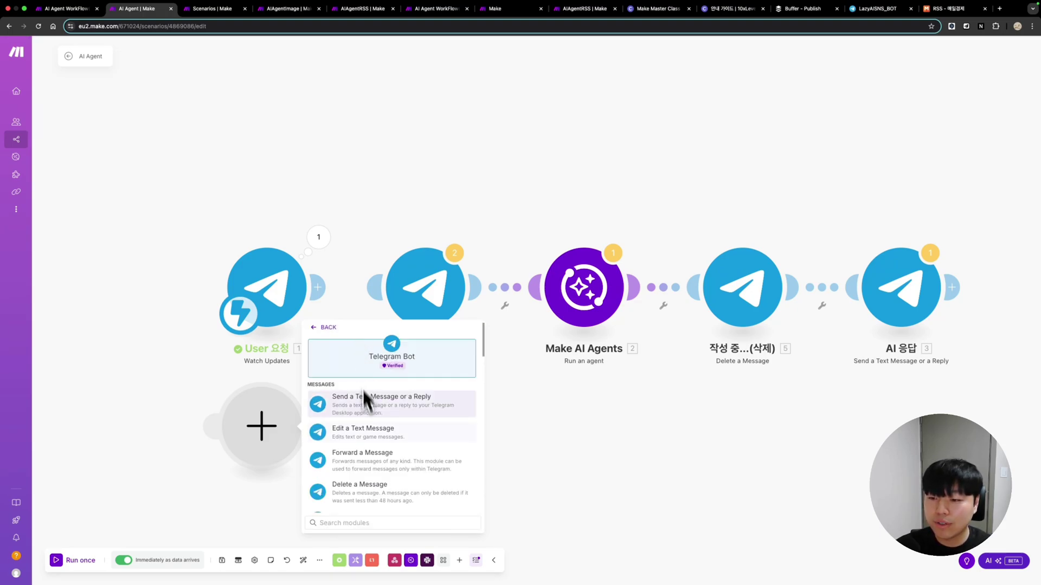
scroll(367, 424, down, 5)
scroll(368, 424, down, 10)
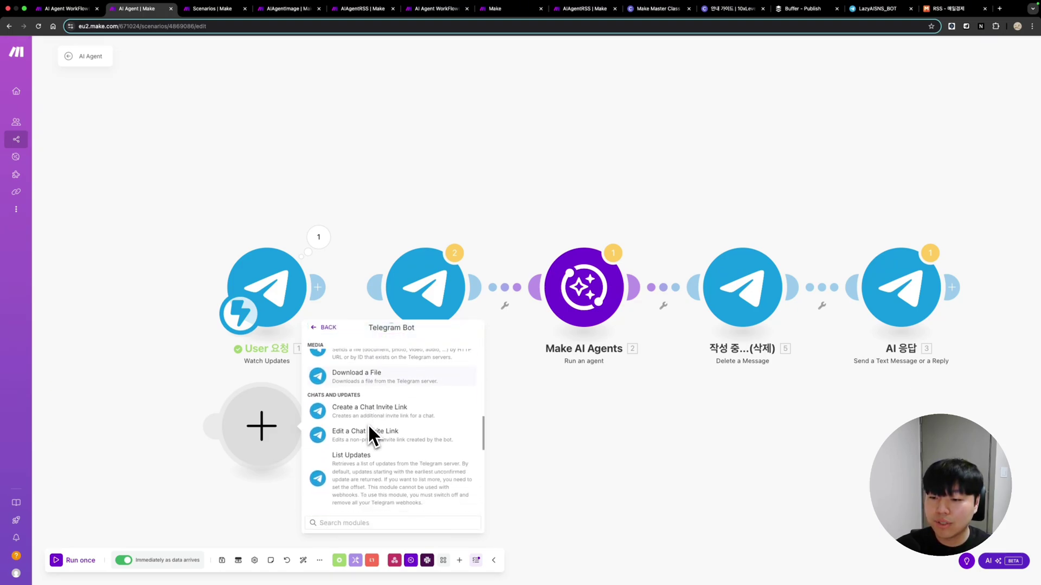
text(wha)
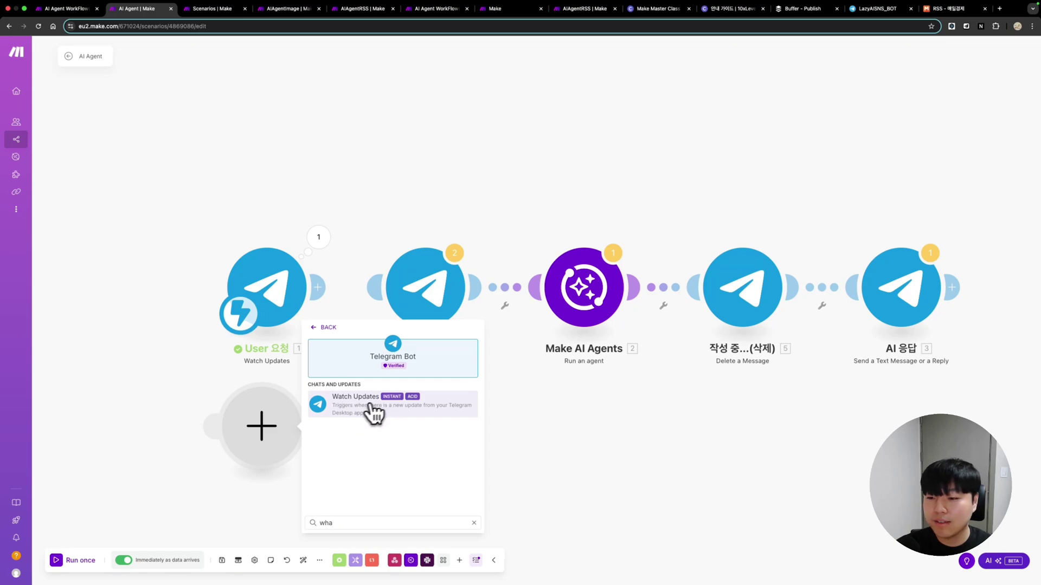
click(358, 418)
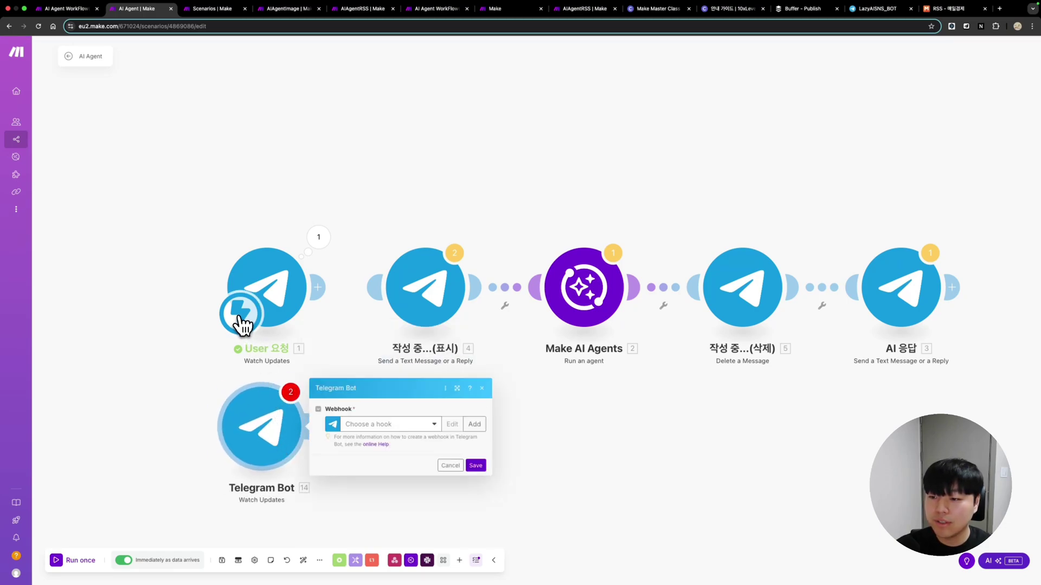
Make the new Telegram Bot module the scenario's starting trigger and begin creating a webhook with a new connection for it.
drag(242, 325, 244, 420)
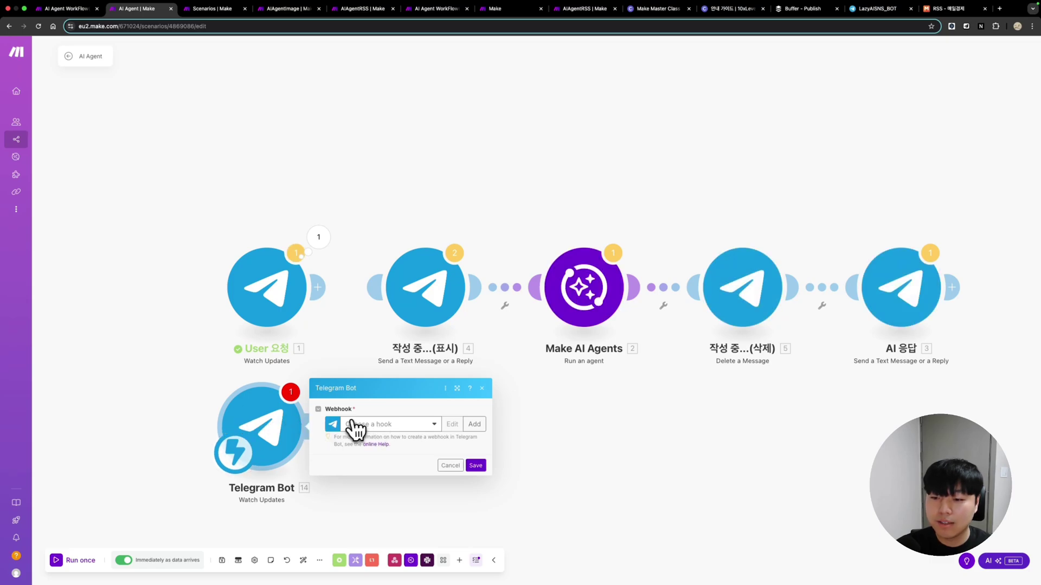
click(479, 428)
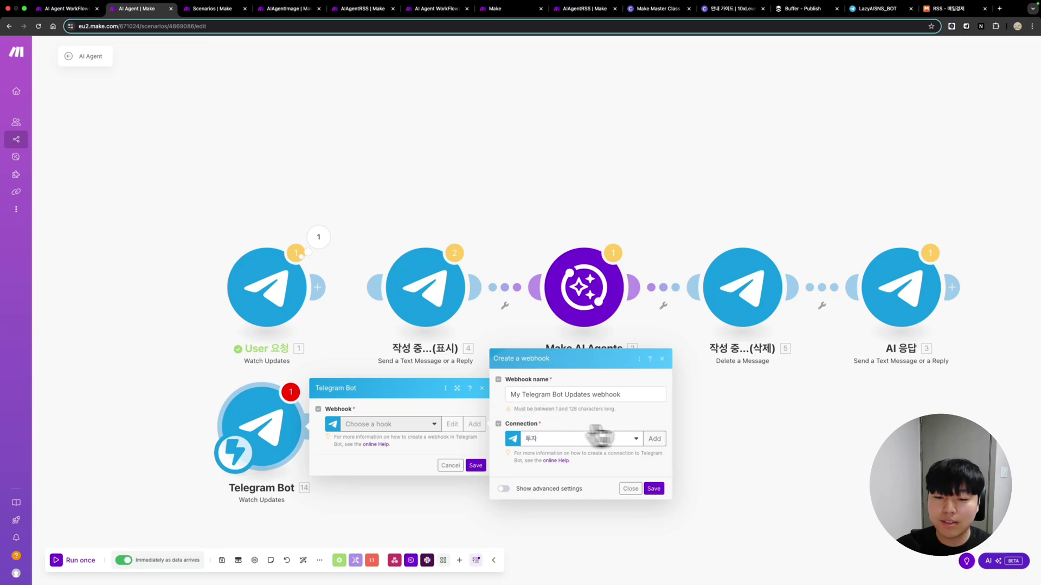
click(655, 441)
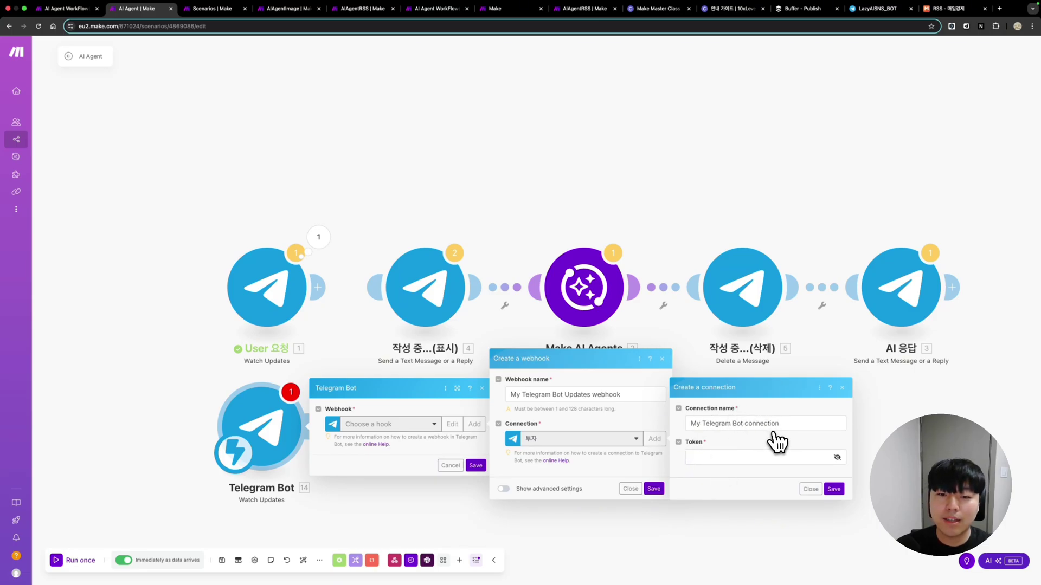
Switch to Telegram, search for "botfather" and bring up the BotFather chat's list of commands.
click(876, 8)
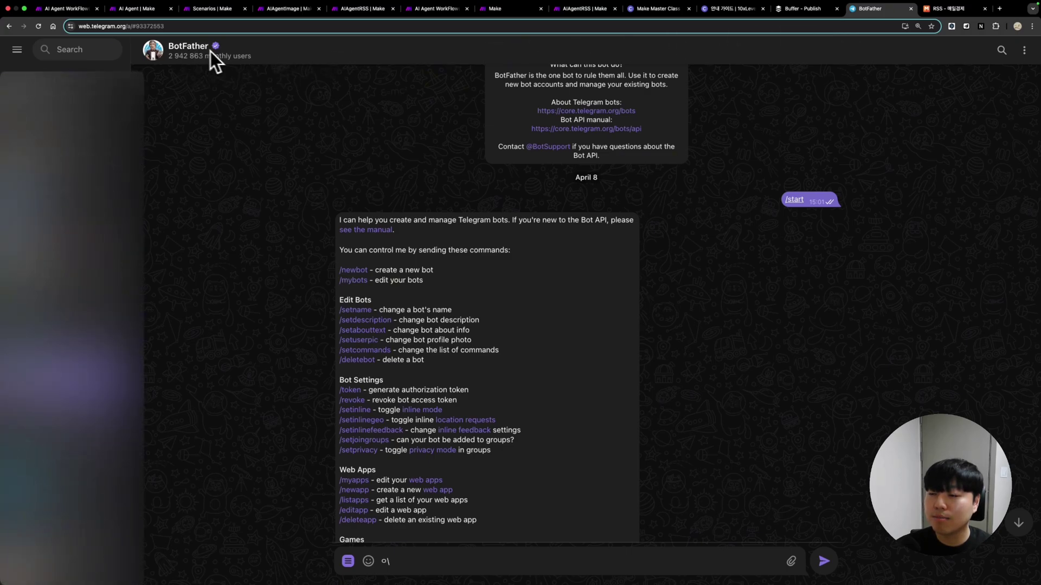
click(76, 50)
text(botfather)
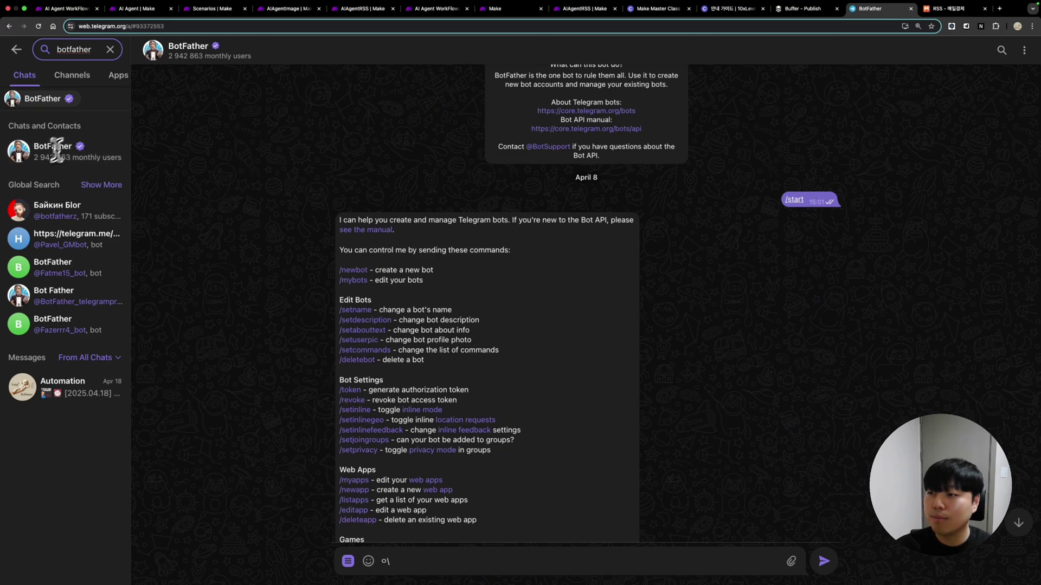
scroll(515, 162, down, 2)
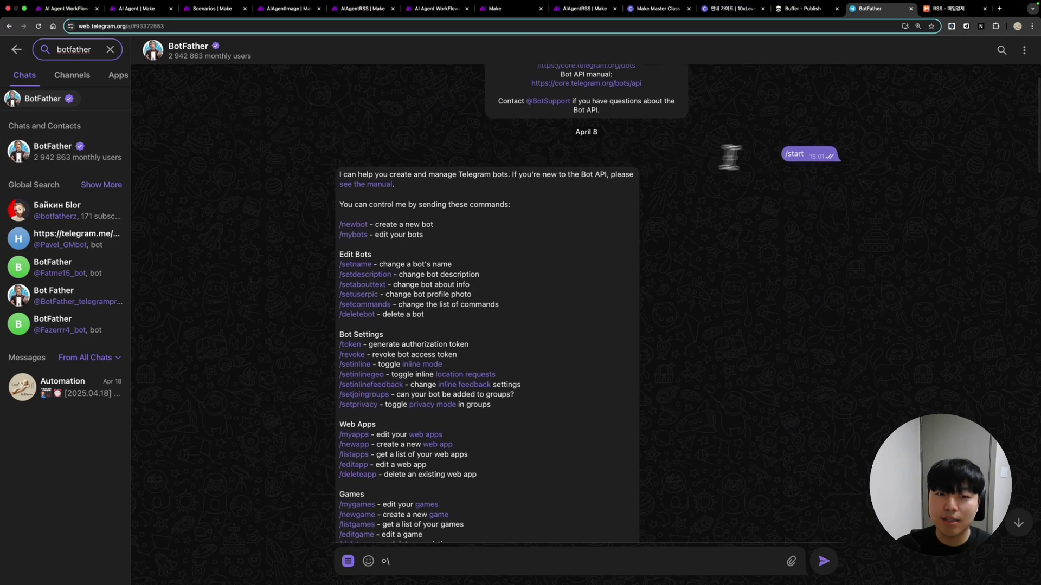
scroll(789, 175, down, 1)
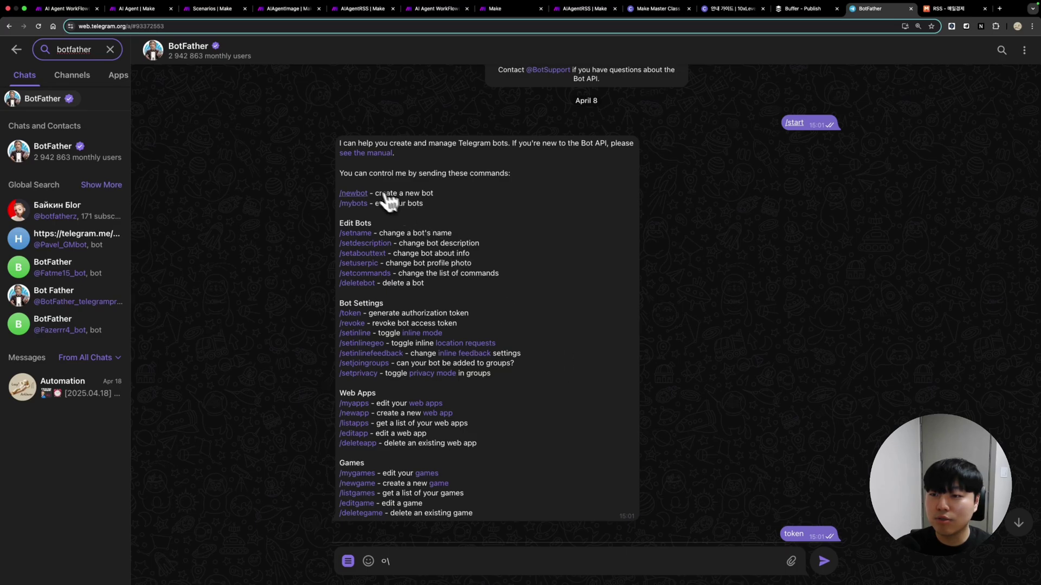
Request a new bot from BotFather with /newbot, name it testmakebot and try testmakebot as its username.
click(354, 194)
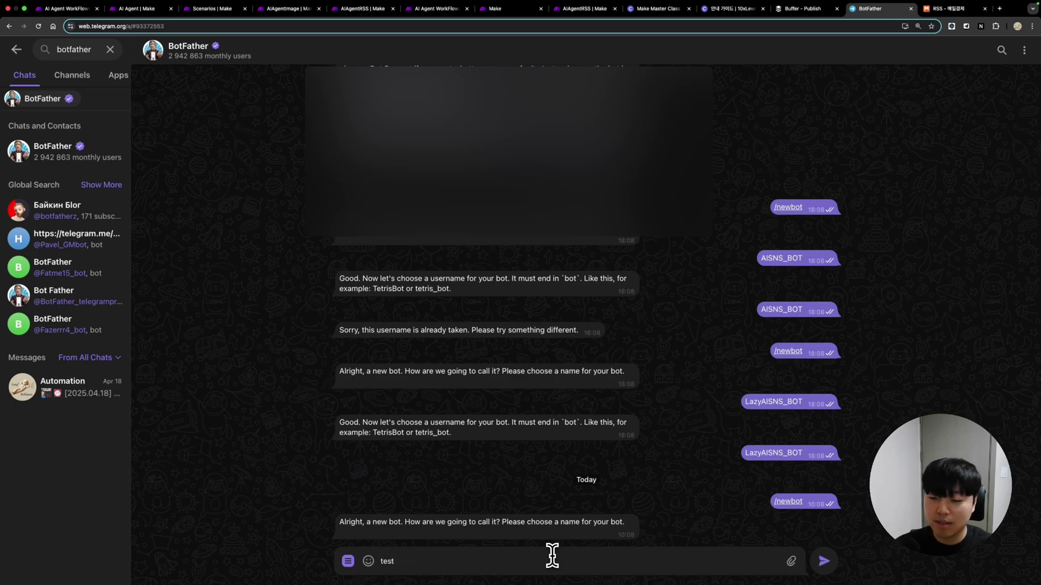
key(super+a)
key(super+c)
key(Return)
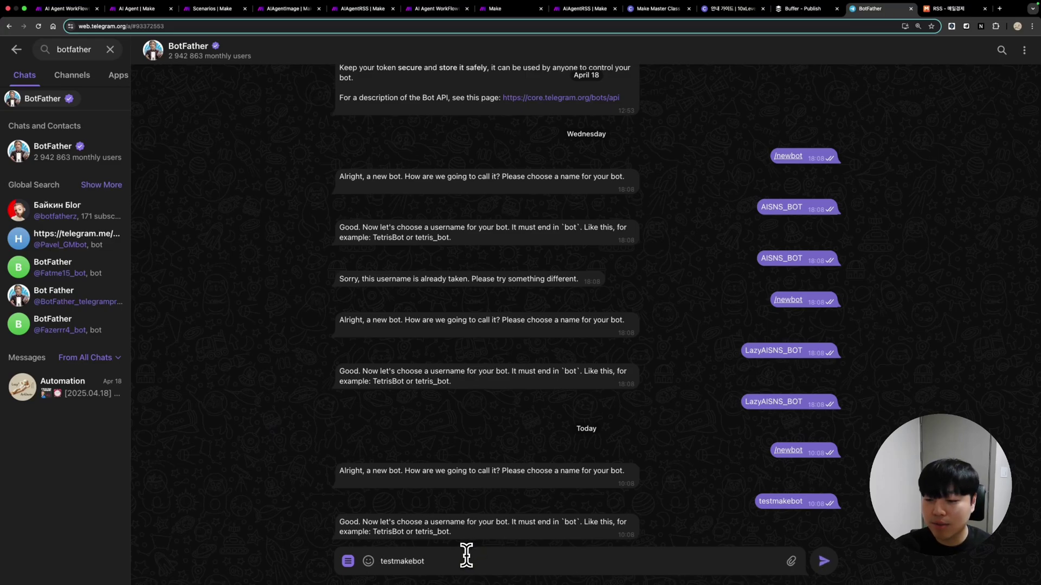
key(Return)
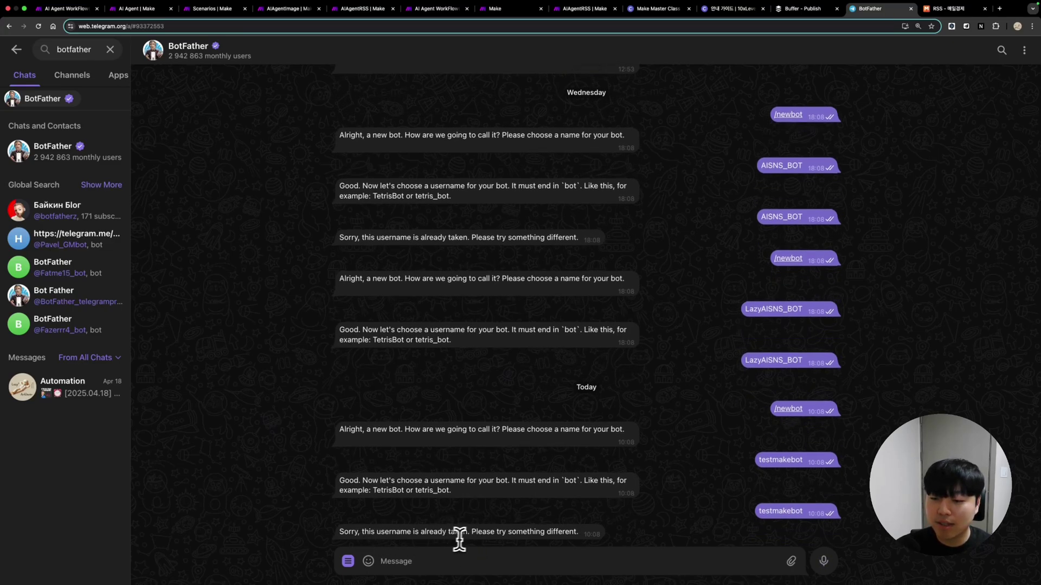
Send BotFather the username lazyachivertestmakebot for the new bot.
key(super+v)
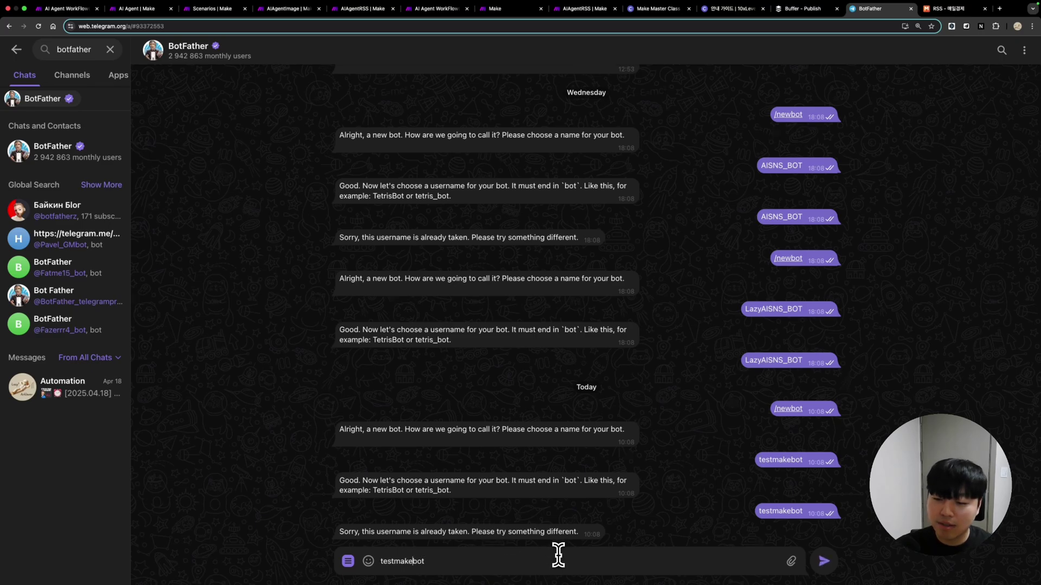
key(super+Left)
text(lazyachive)
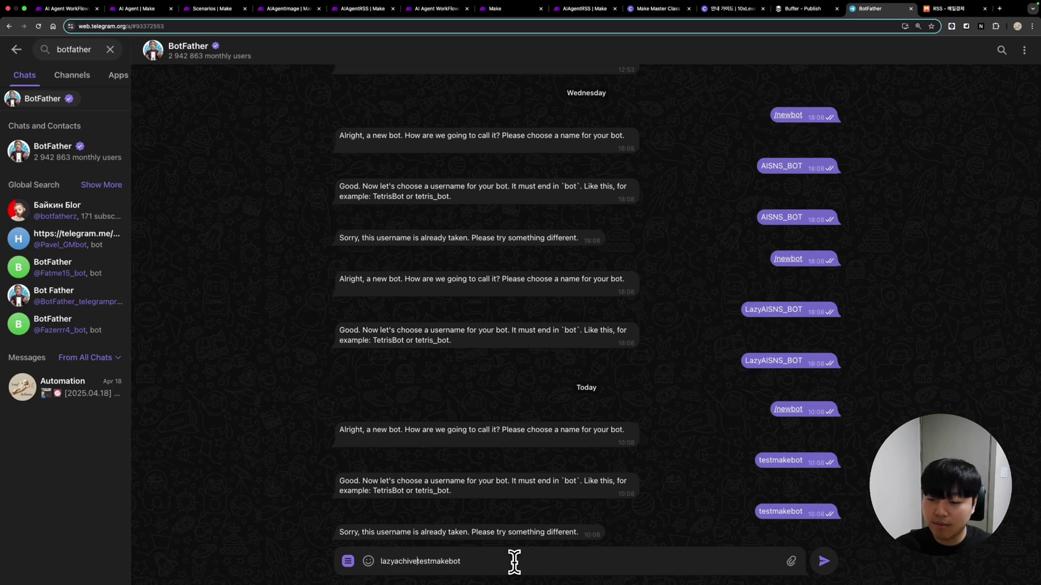
text(r)
key(super+a)
click(610, 561)
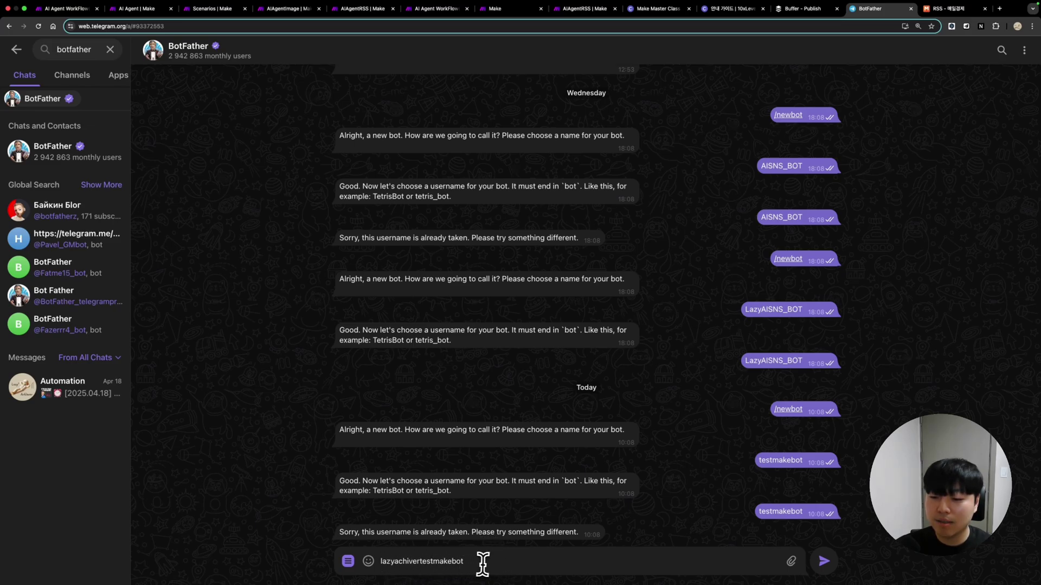
key(Return)
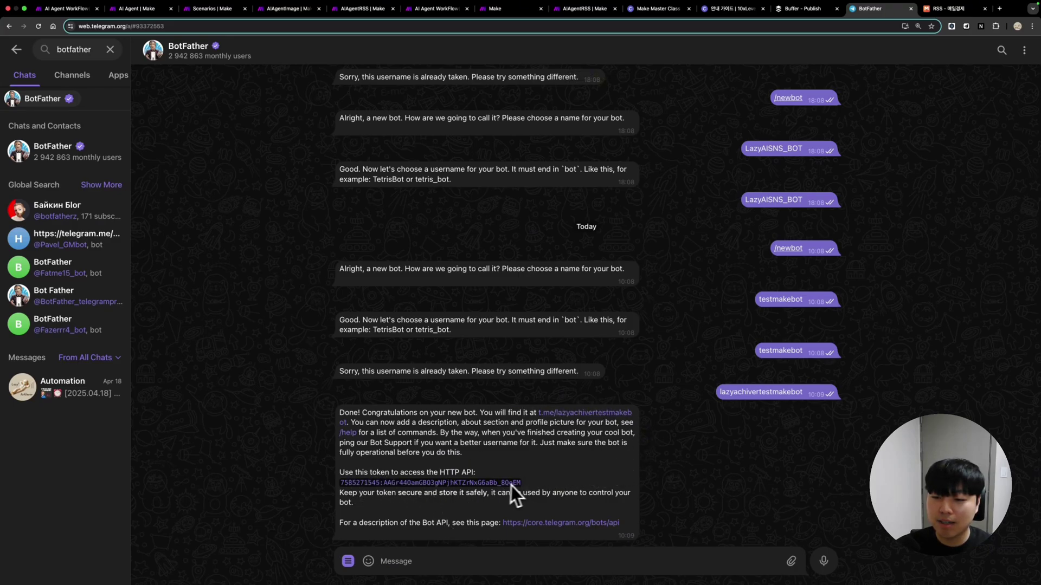
Copy the new bot's API token into the Token field of the connection in Make, name the connection maketestbot and save it.
click(363, 493)
key(super+2)
click(731, 457)
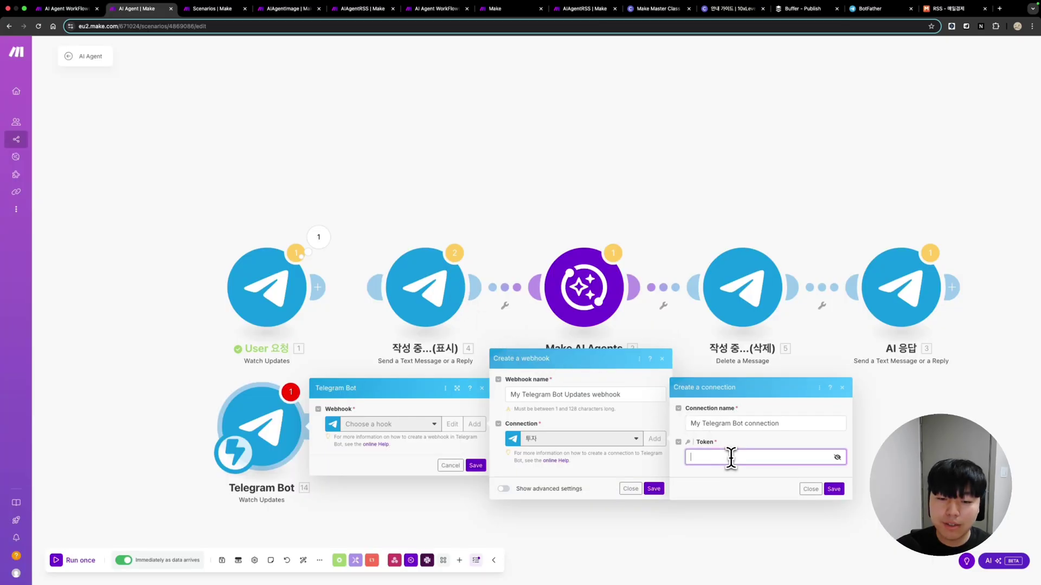
triple_click(788, 424)
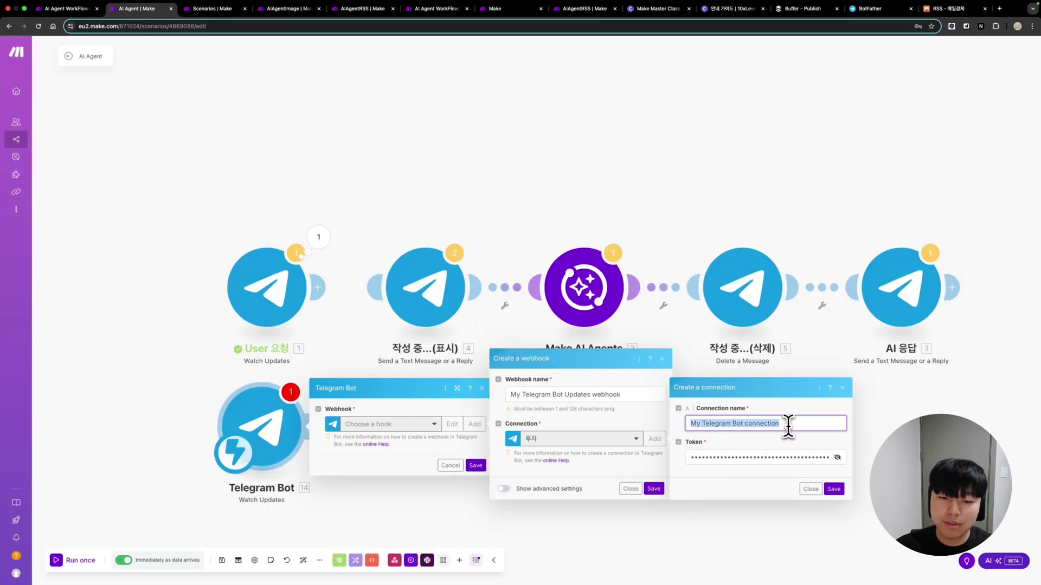
key(BackSpace)
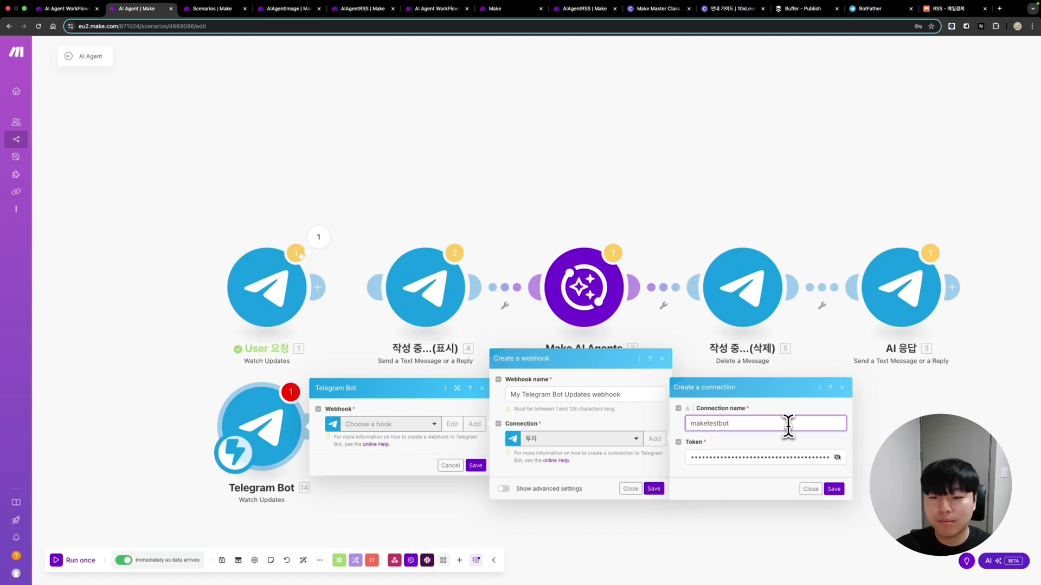
click(835, 489)
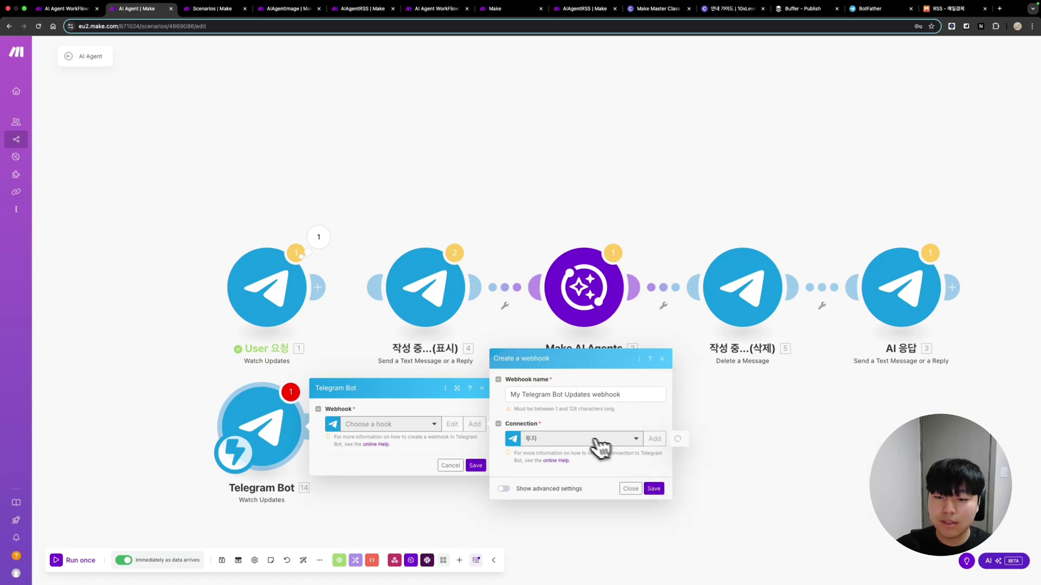
Name the webhook maketestbot, save it with the maketestbot connection and save the Telegram Bot module's settings.
drag(632, 395, 511, 395)
key(BackSpace)
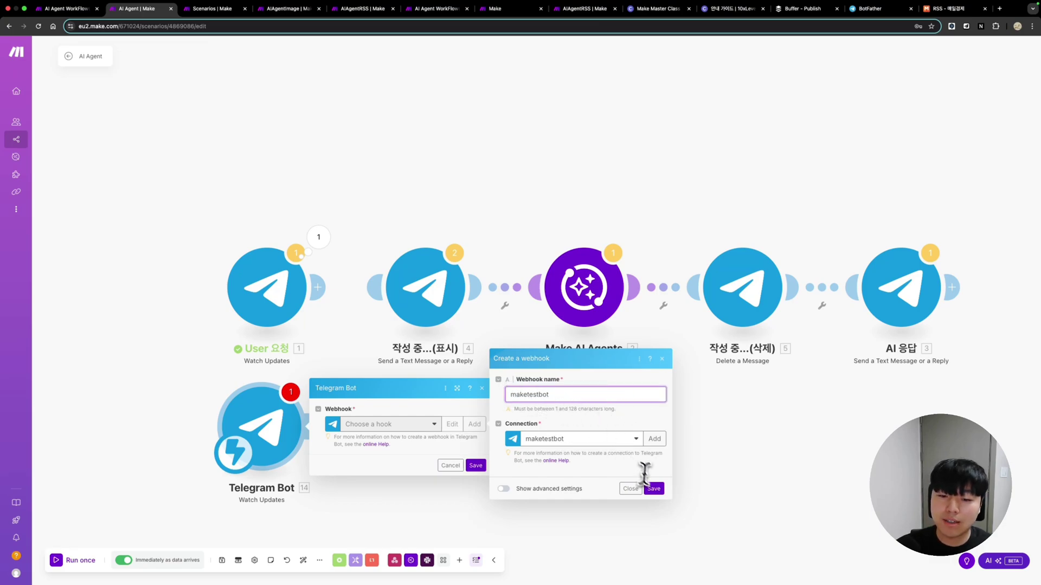
click(653, 489)
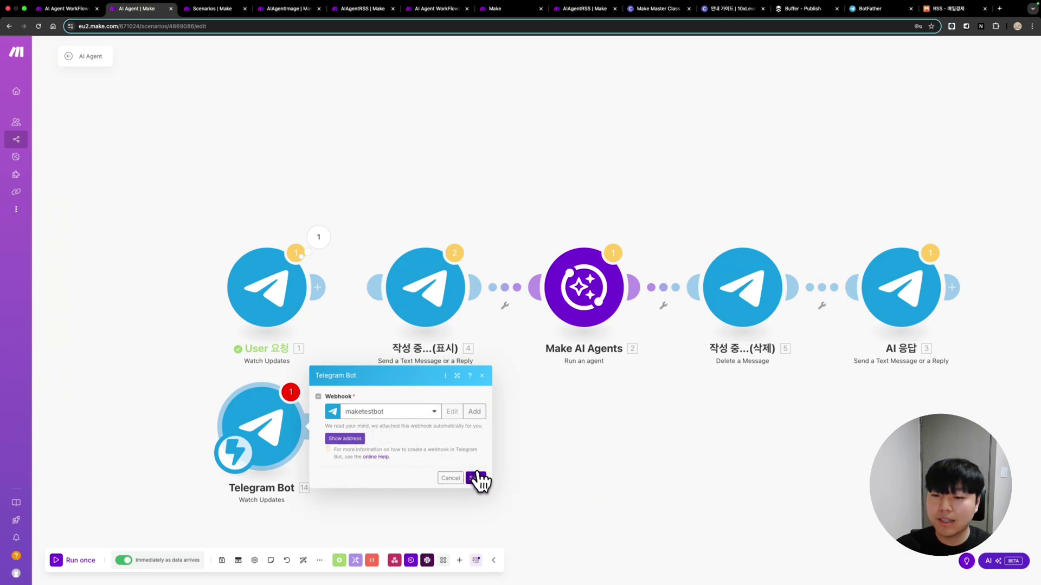
click(474, 479)
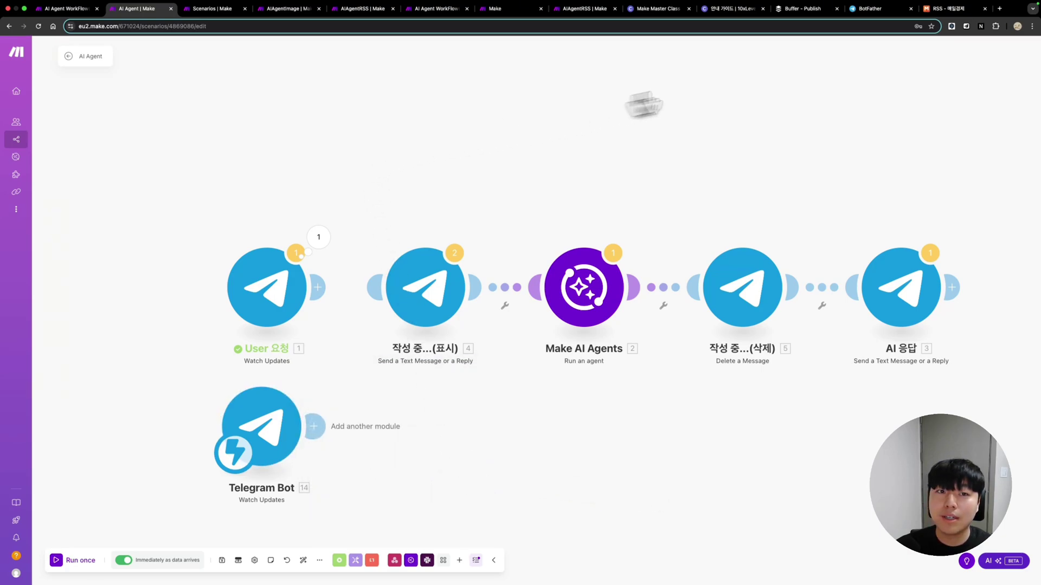
Open the testmakebot chat from BotFather's link in Telegram, start the bot and return to the AI Agent scenario in Make.
click(873, 11)
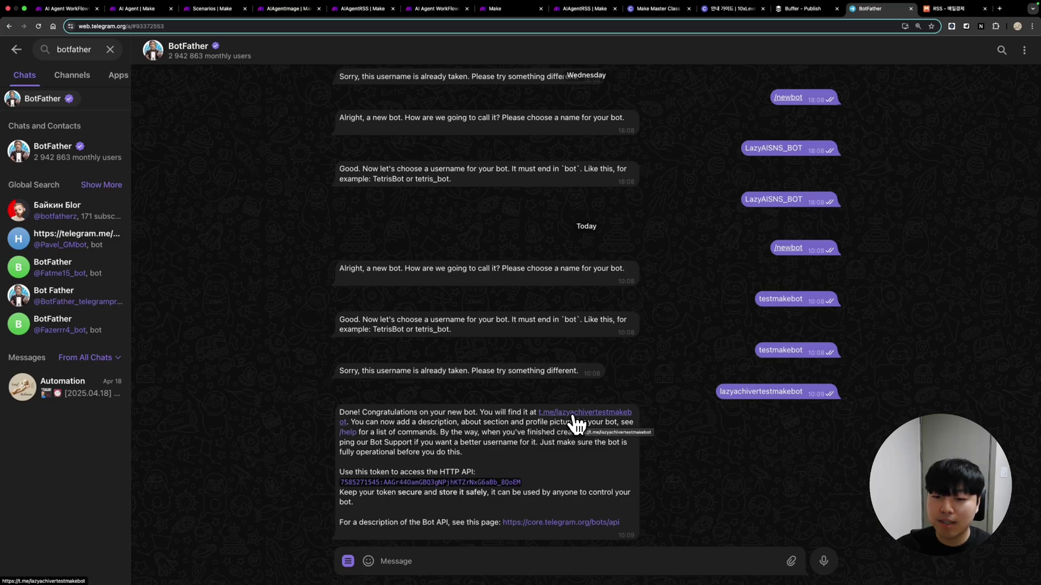
click(577, 423)
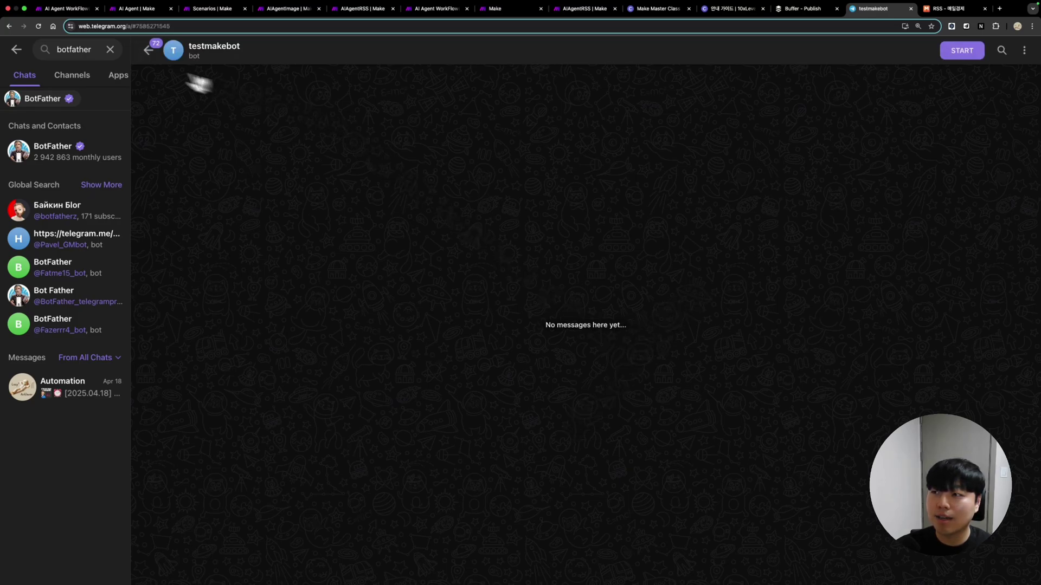
click(964, 53)
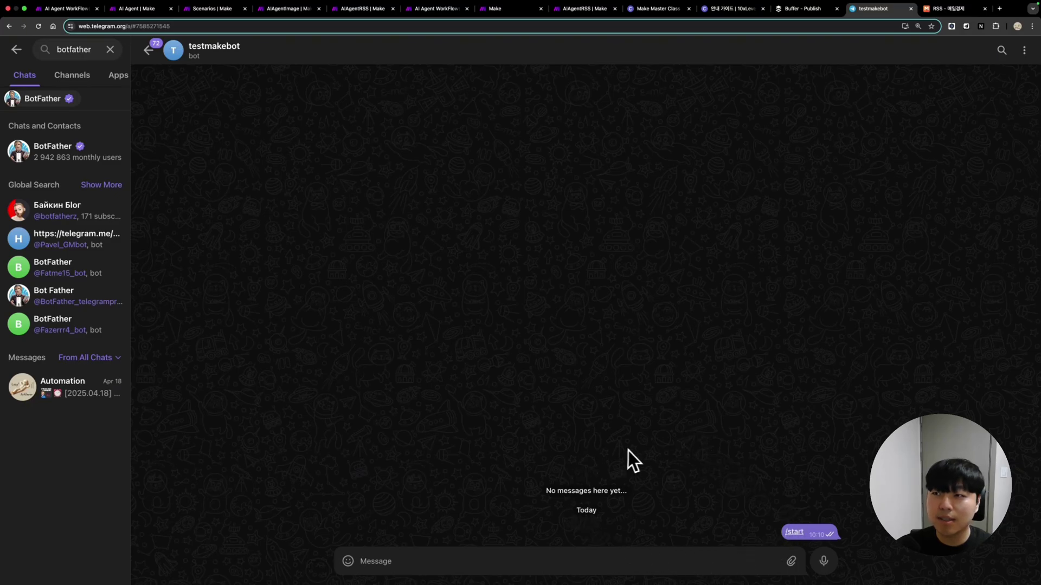
click(136, 9)
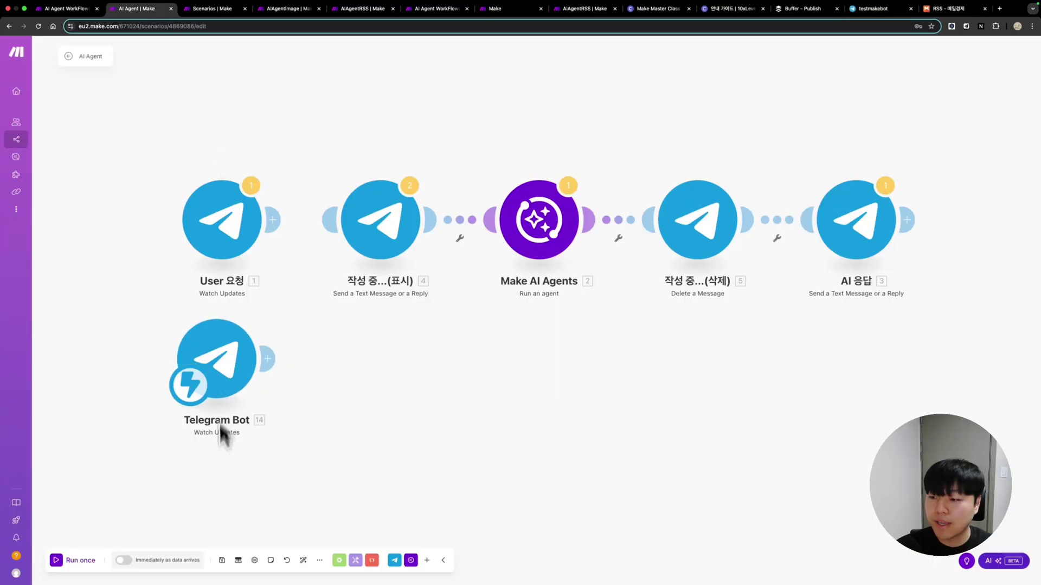
Run the AI Agent scenario once and send the message "안녕" to testmakebot in Telegram.
click(63, 563)
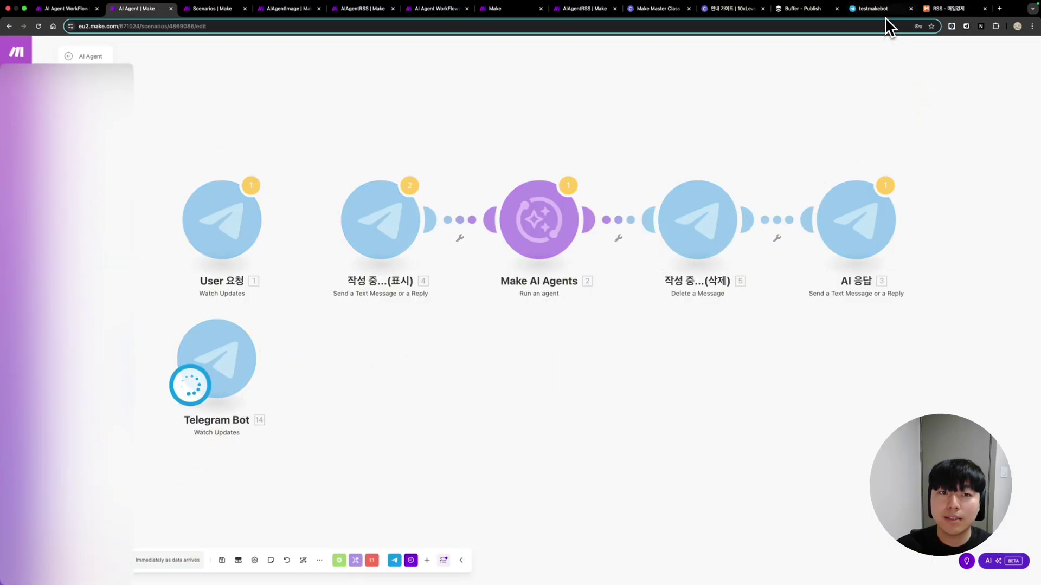
click(885, 16)
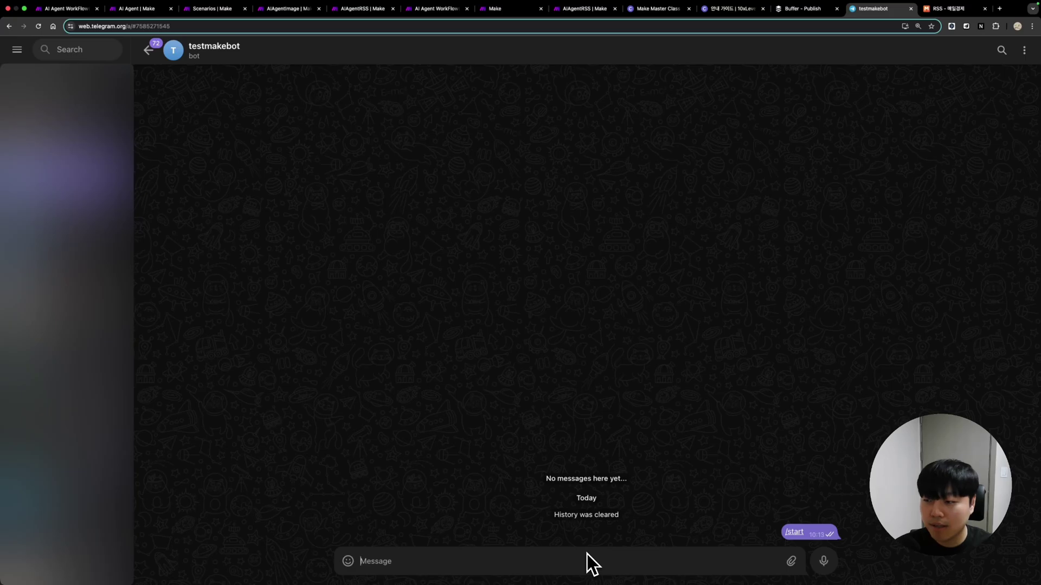
text(안녕)
key(Return)
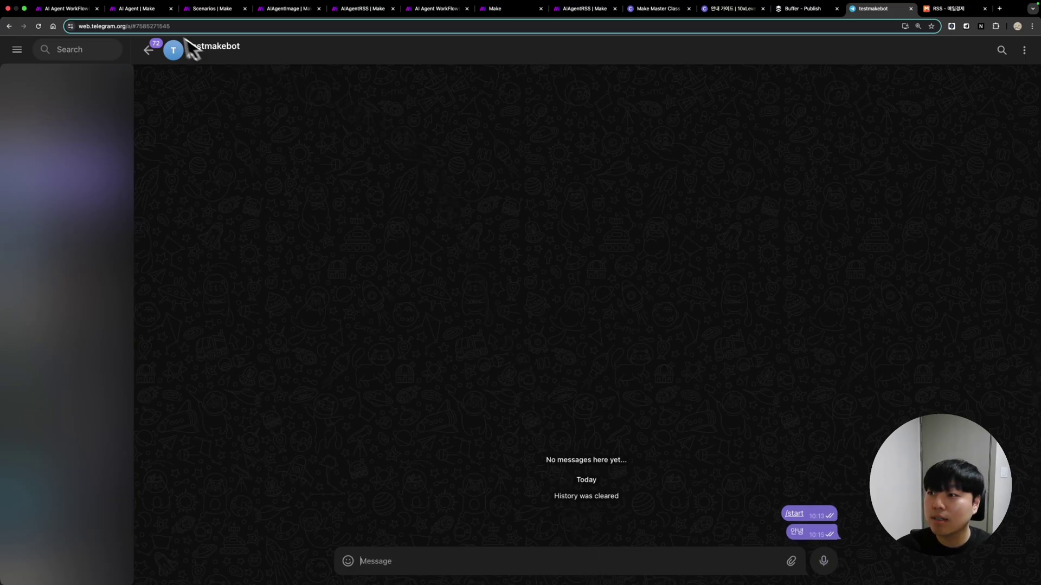
Back in Make, inspect the Message data in the output bundle of the Telegram Bot Watch Updates module.
click(148, 16)
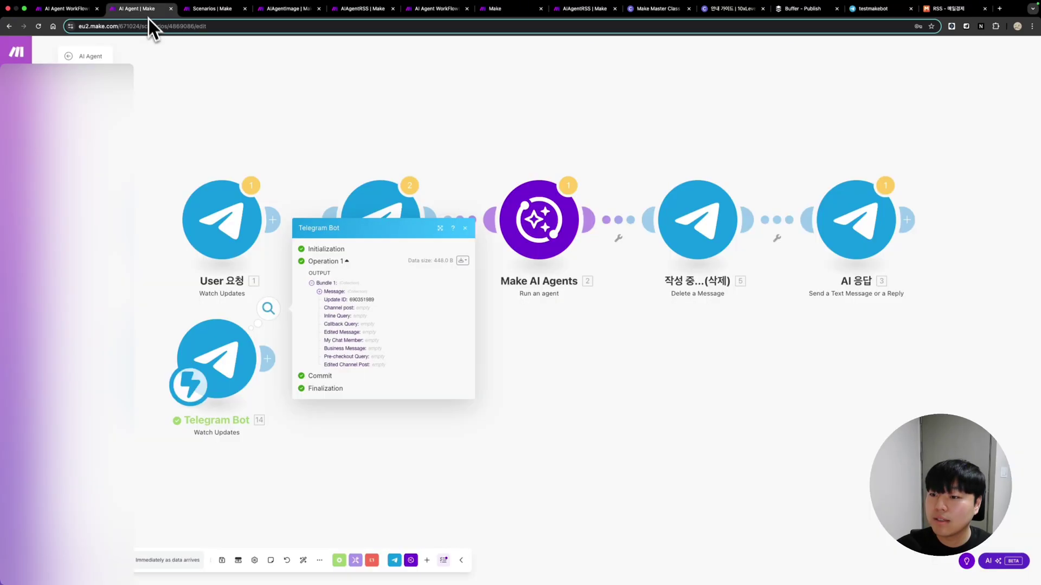
click(329, 294)
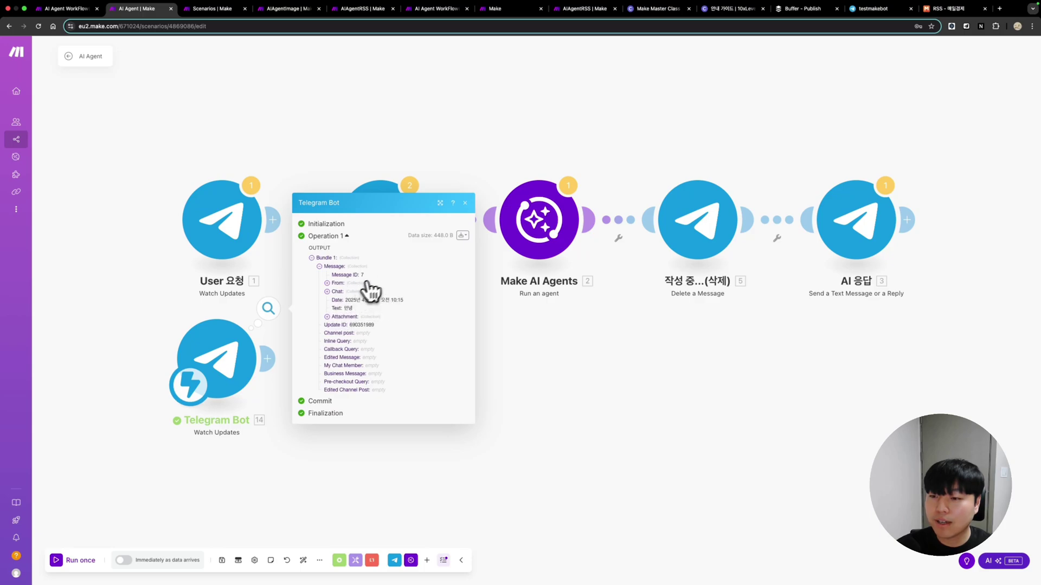
click(465, 203)
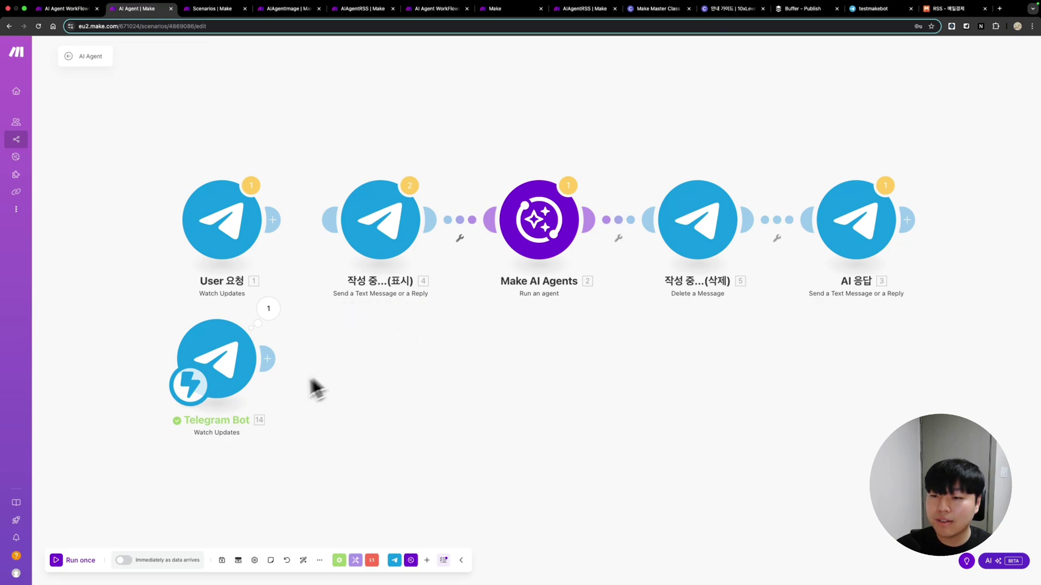
Add a Telegram Bot "Send a Text Message or a Reply" module after the test Watch Updates module.
click(267, 359)
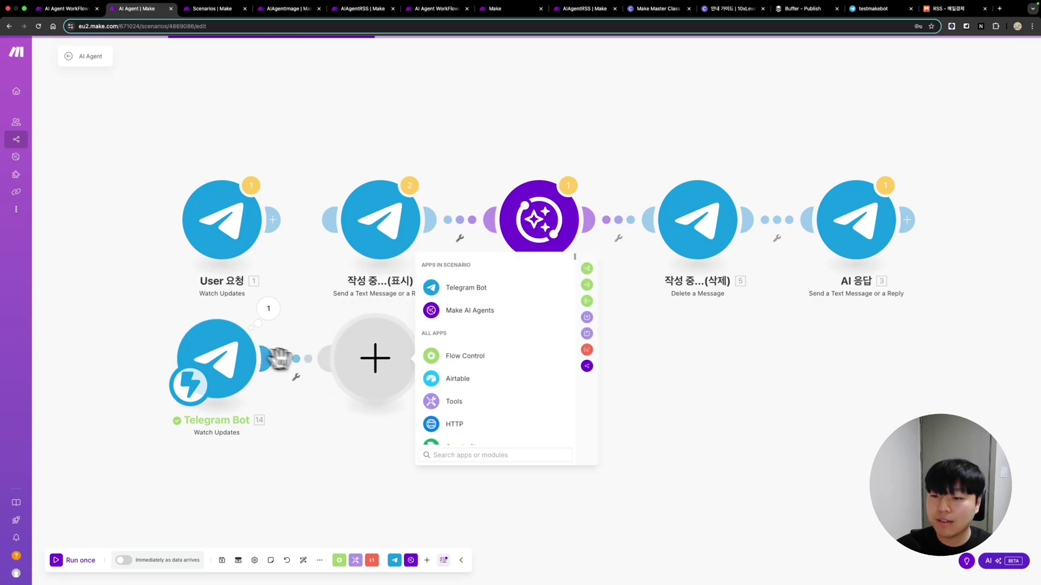
click(467, 290)
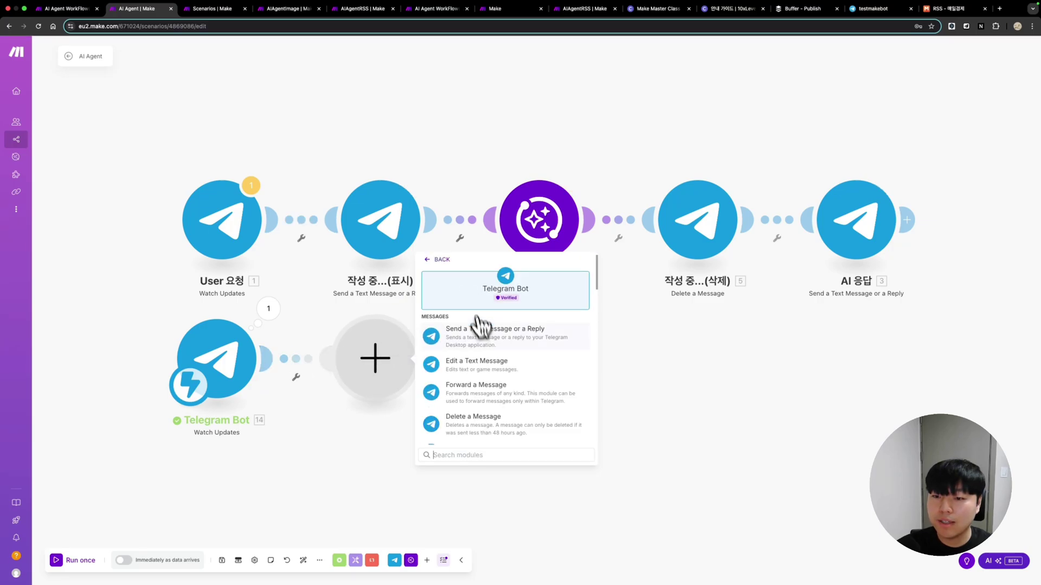
click(509, 341)
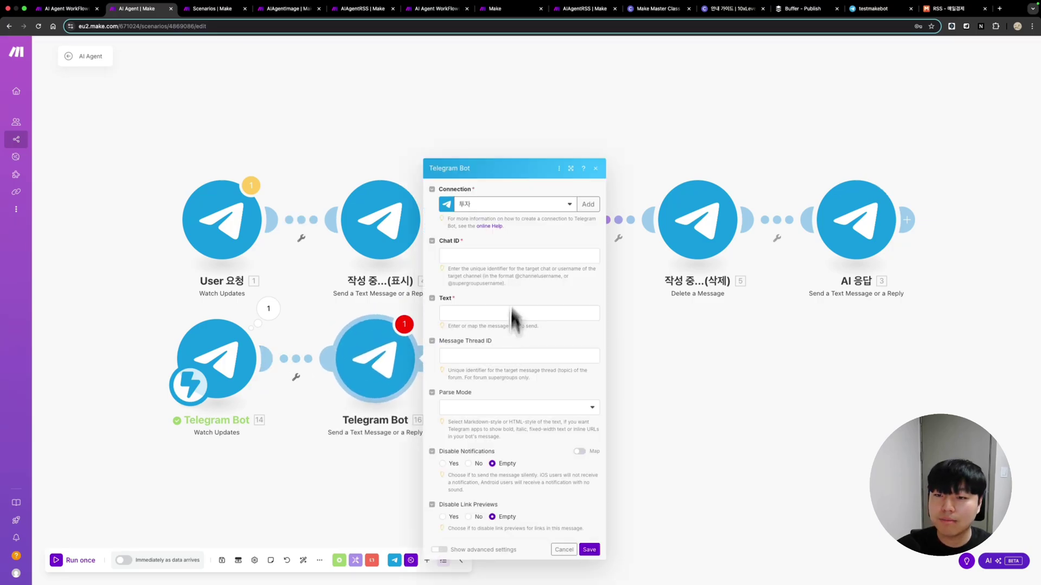
Set the new module's connection to maketestbot and map its Chat ID to the trigger's Message: From: ID.
click(517, 207)
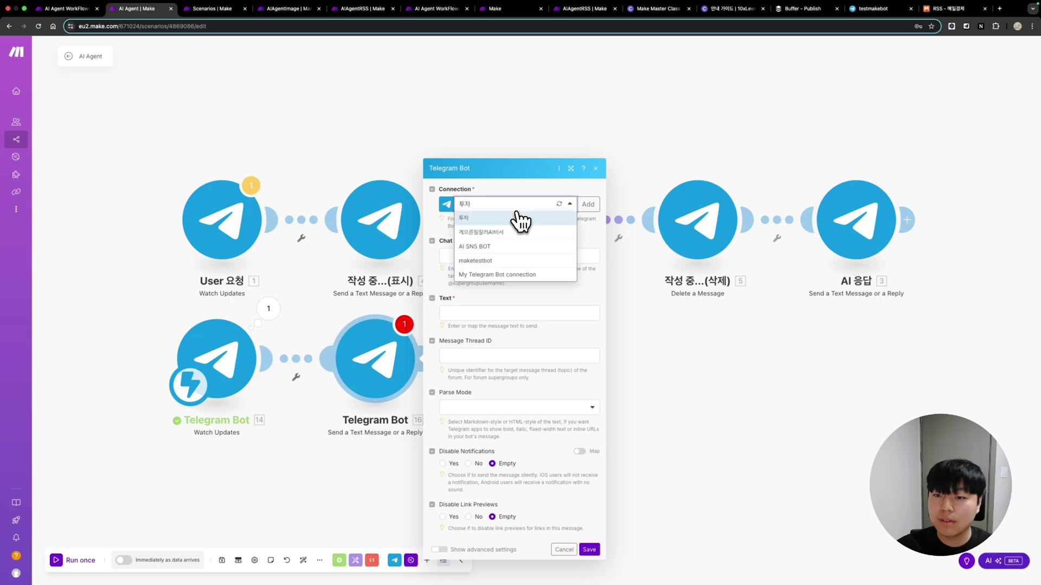
click(484, 262)
click(494, 255)
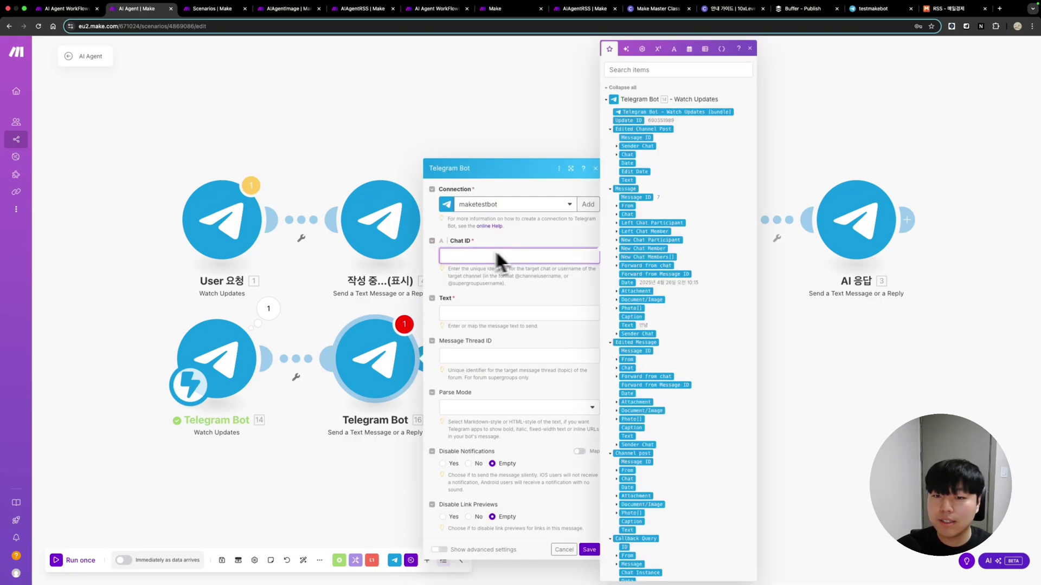
click(617, 205)
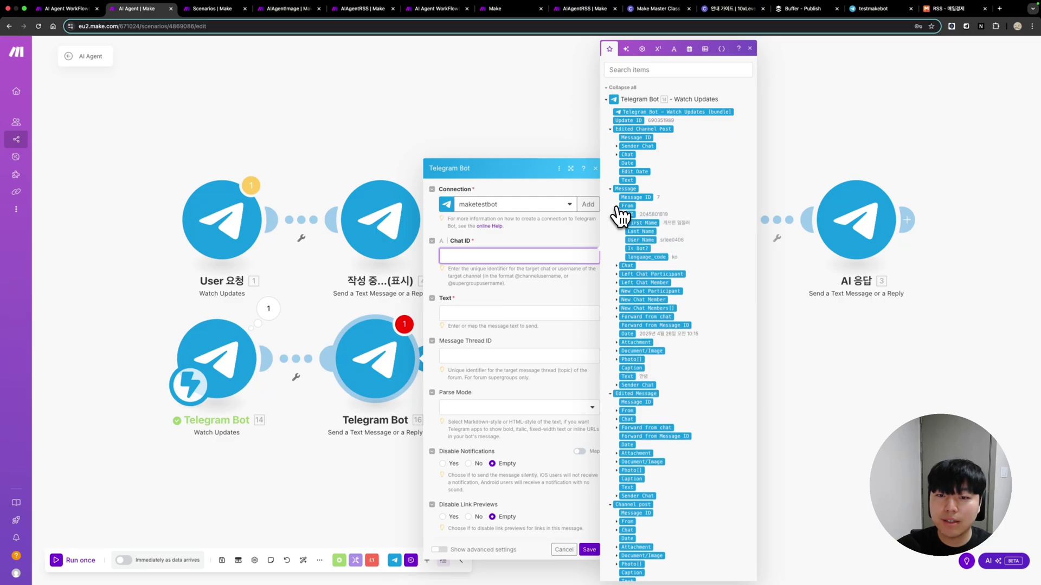
drag(630, 215, 591, 256)
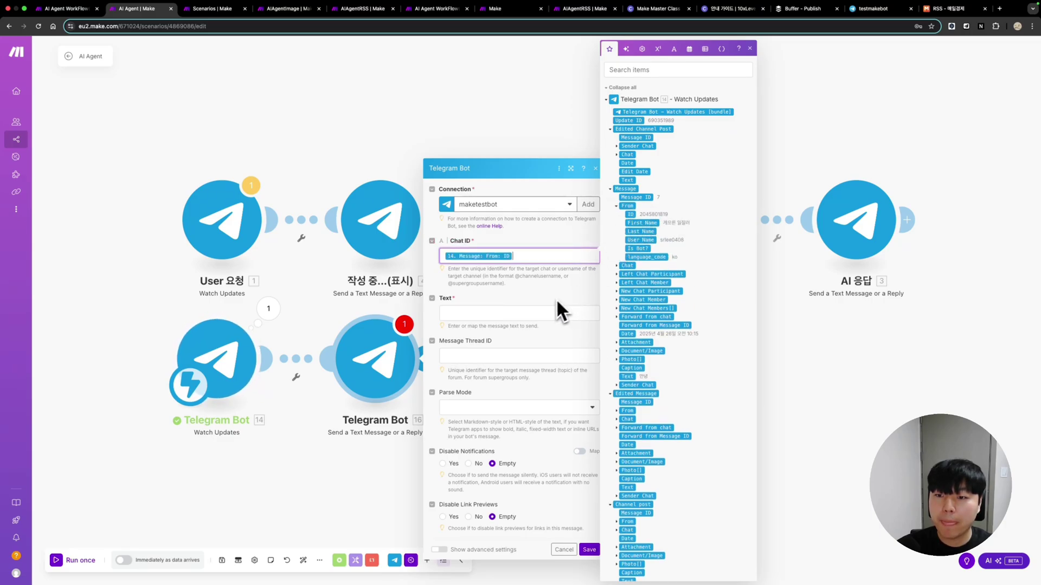
Set the message text to "작성중...", then save the module's settings and the scenario.
click(535, 314)
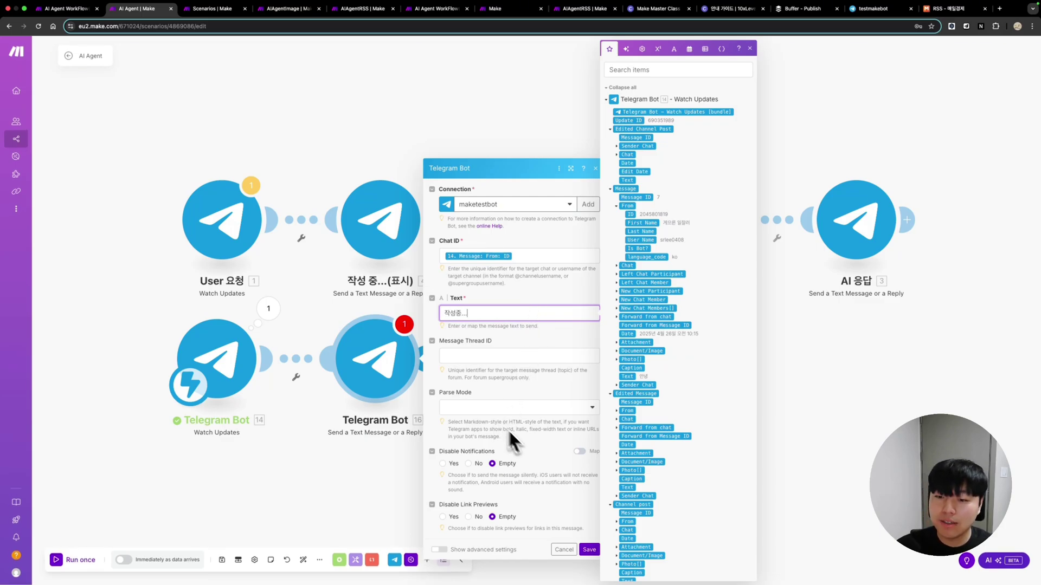
click(535, 450)
click(589, 551)
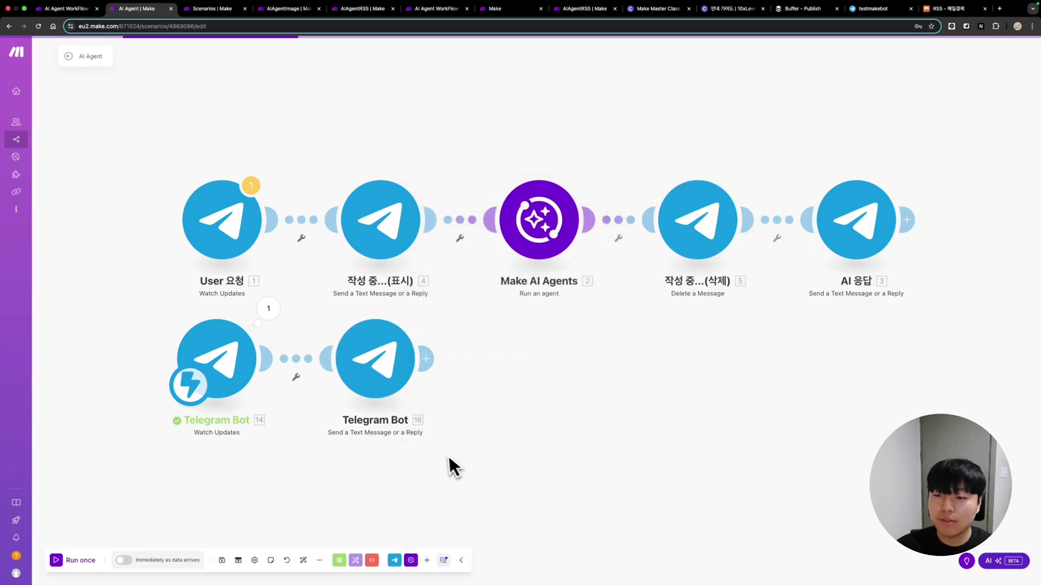
key(ctrl+s)
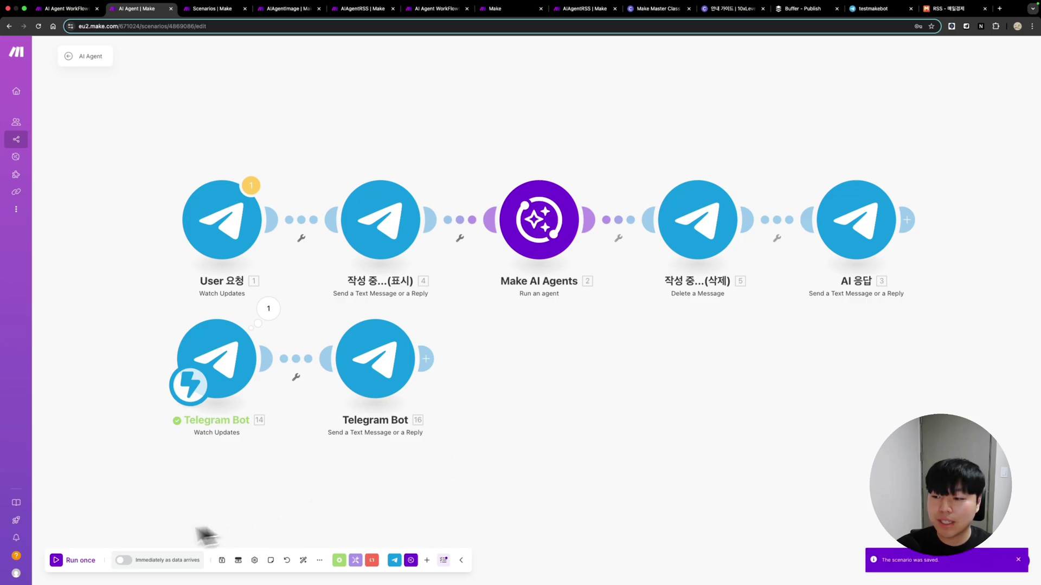
Run the scenario once and test the automatic reply by sending "안녕" to testmakebot in Telegram.
click(61, 562)
click(874, 10)
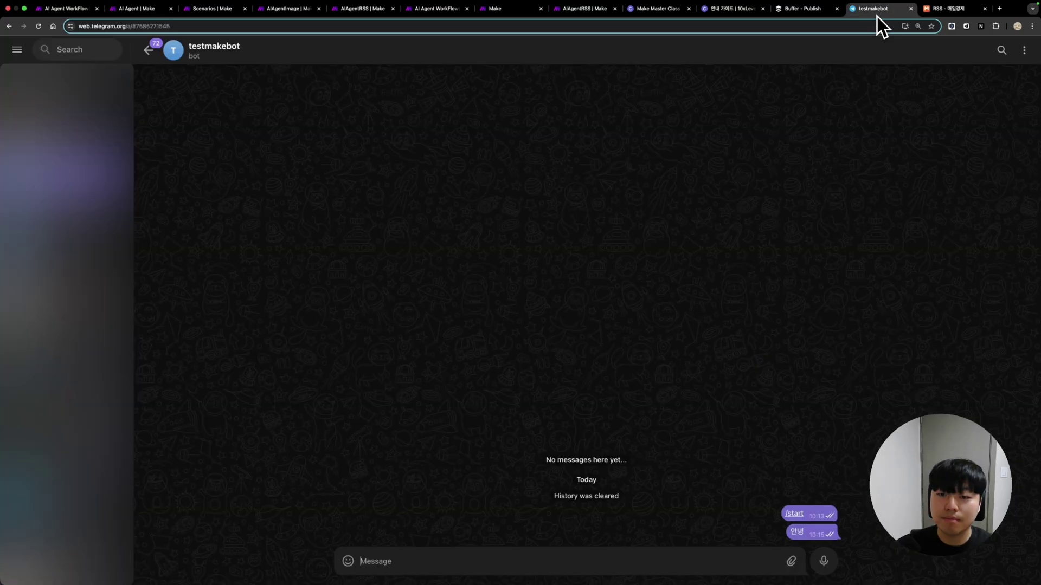
click(473, 561)
text(dk)
key(BackSpace)
key(BackSpace)
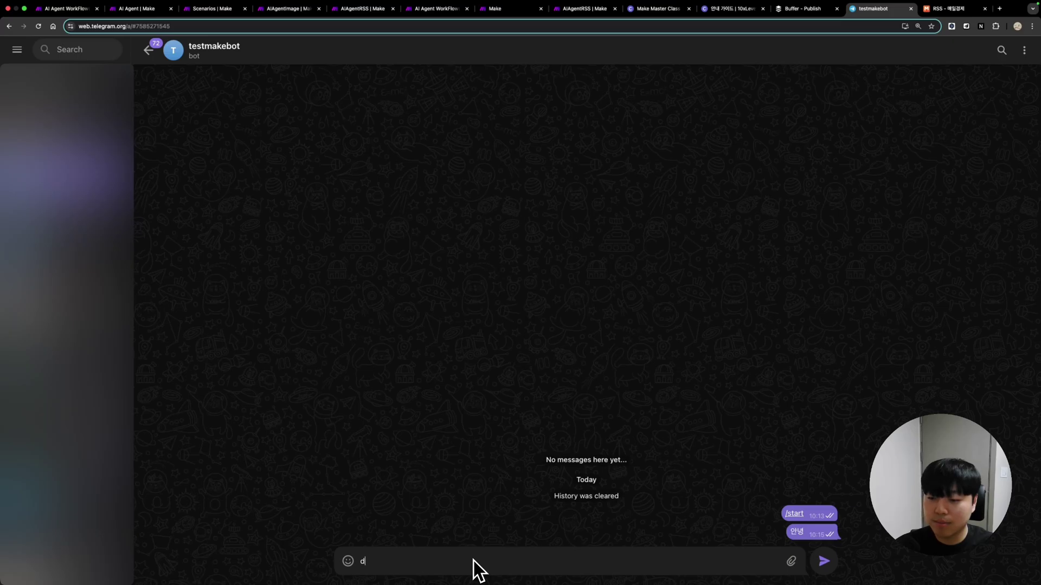
text(애안녕)
key(Return)
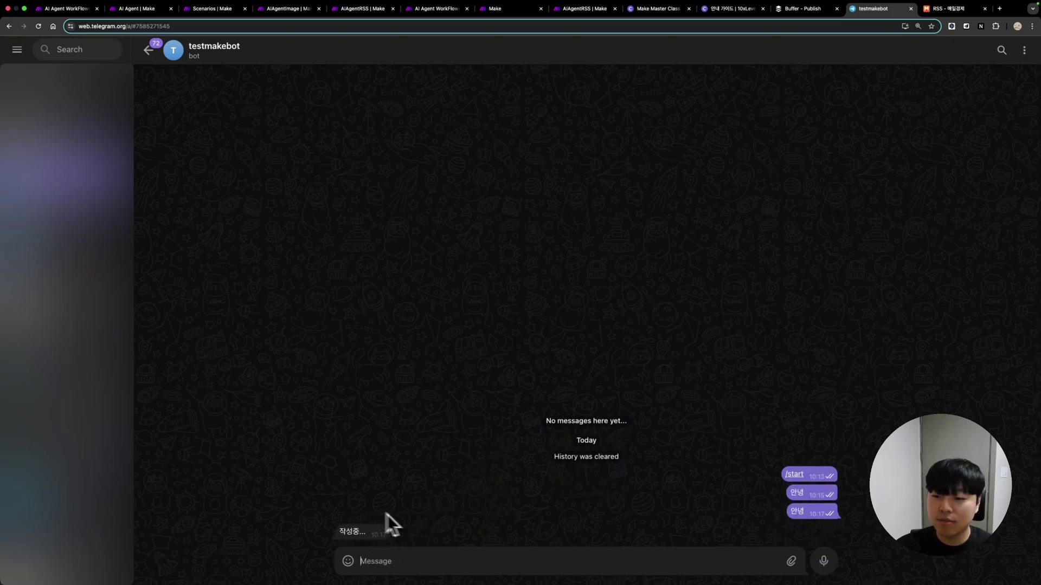
Return to the AI Agent scenario in Make and delete the two test Telegram Bot modules below the main flow.
click(133, 8)
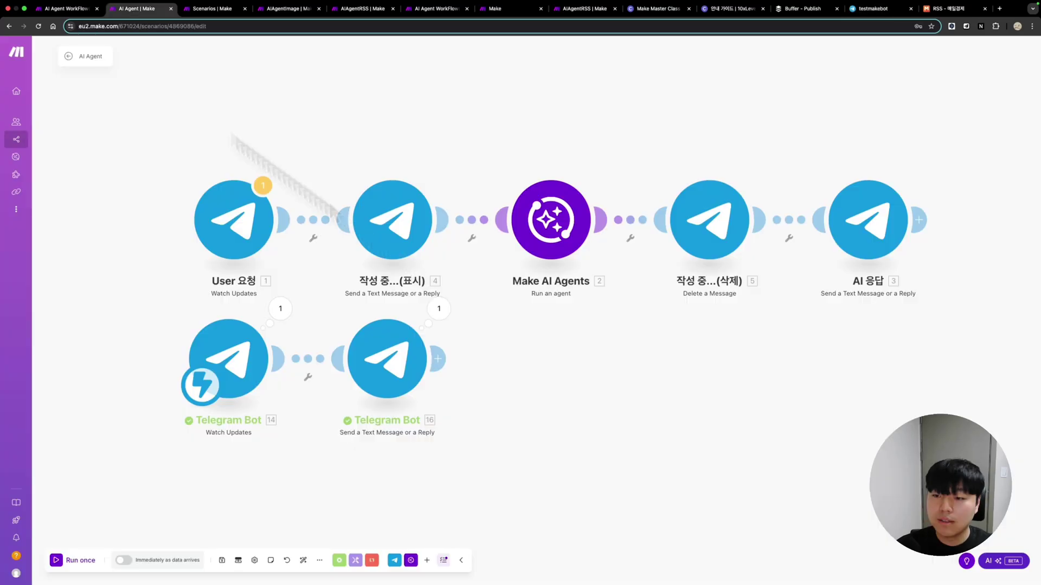
drag(184, 298, 476, 407)
key(Delete)
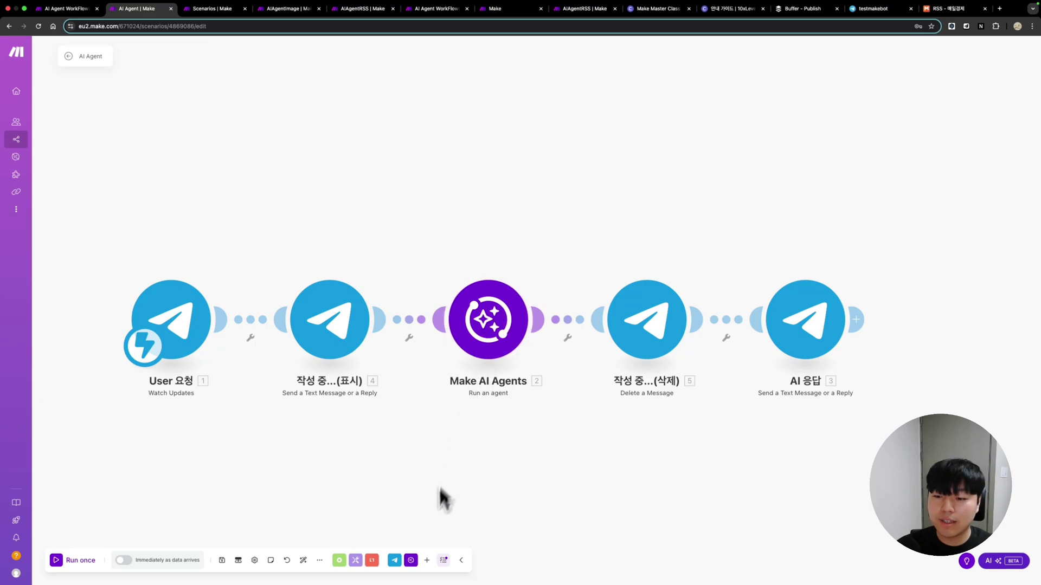
Look up Make AI Agents among the apps that can be added to the scenario and view its module settings.
click(426, 560)
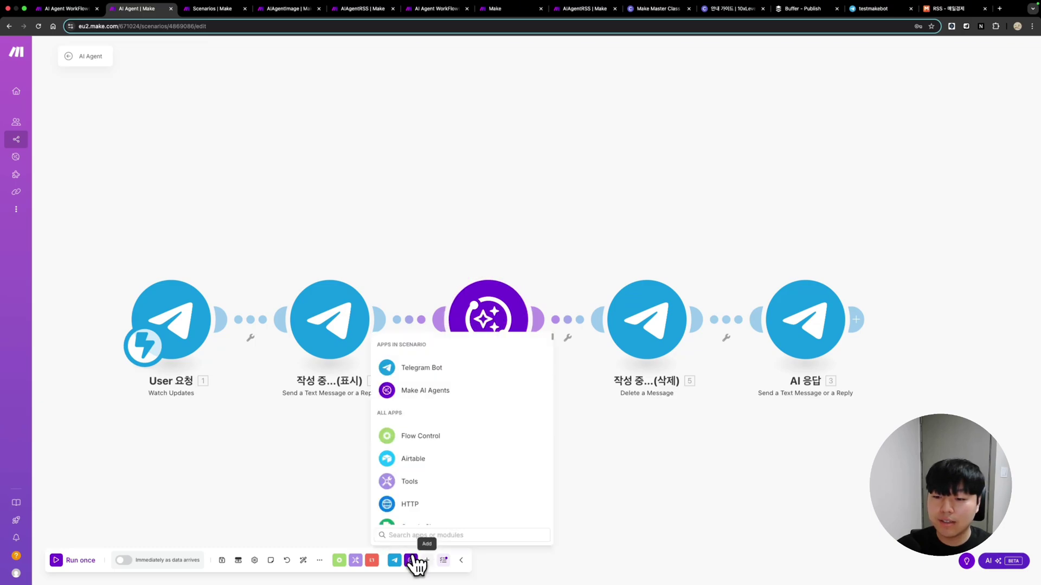
click(444, 401)
click(415, 416)
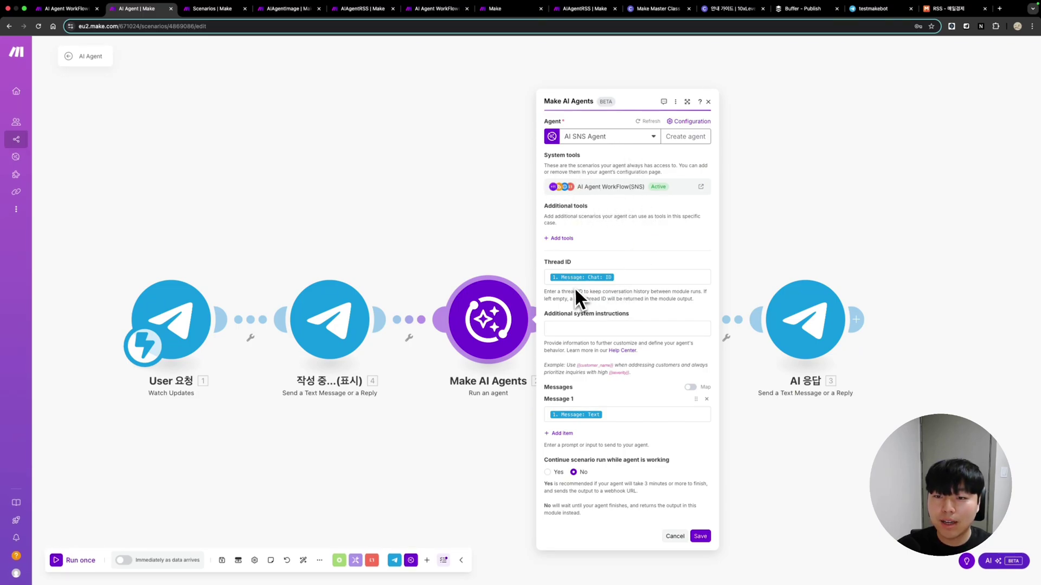
Search the mappable items for "message" to locate the User 요청 Chat ID used in the agent's Thread ID field.
click(629, 276)
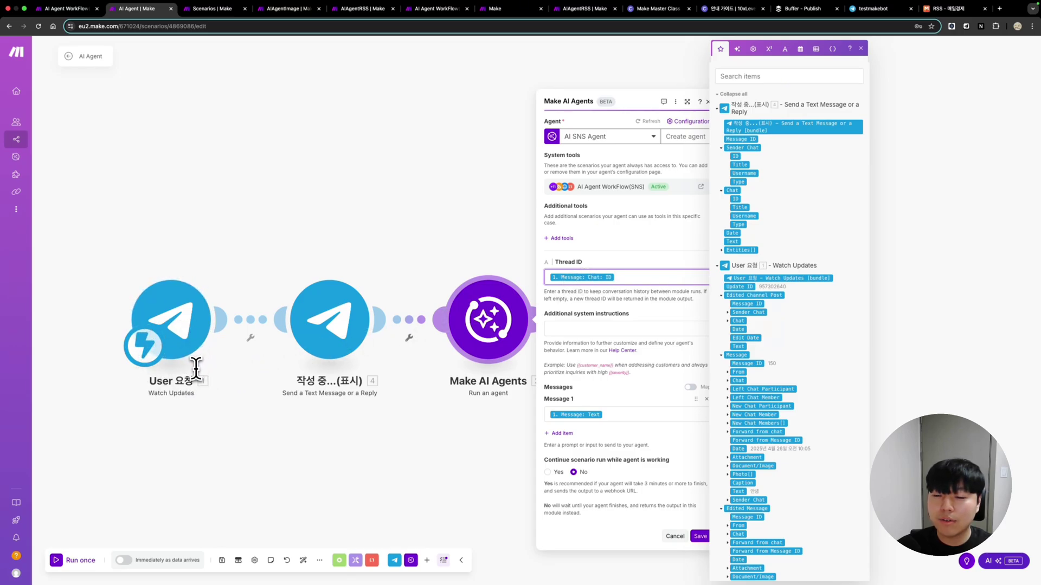
scroll(805, 285, down, 2)
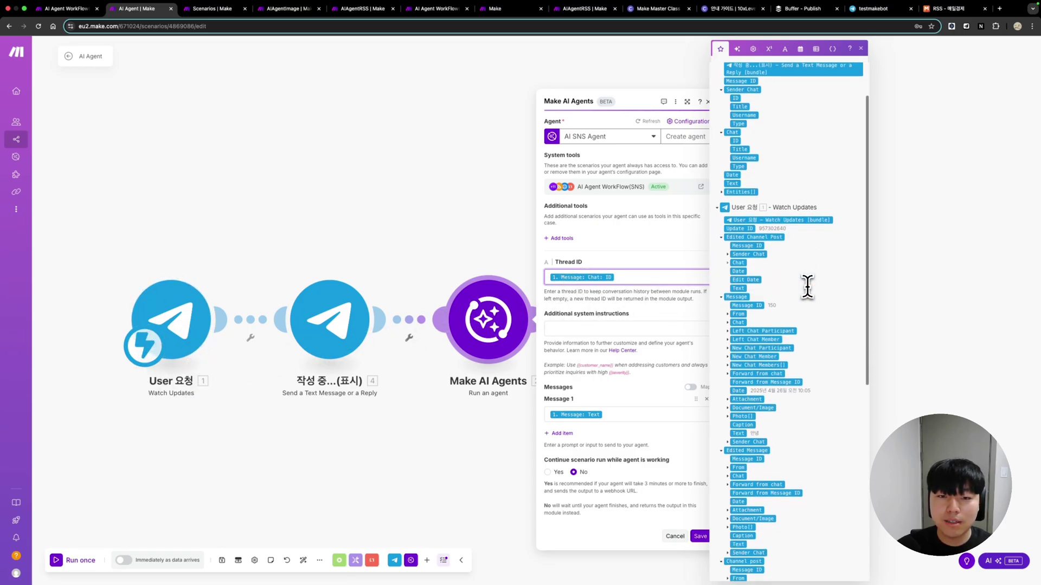
scroll(781, 101, up, 3)
click(748, 71)
text(ㅡㄷ)
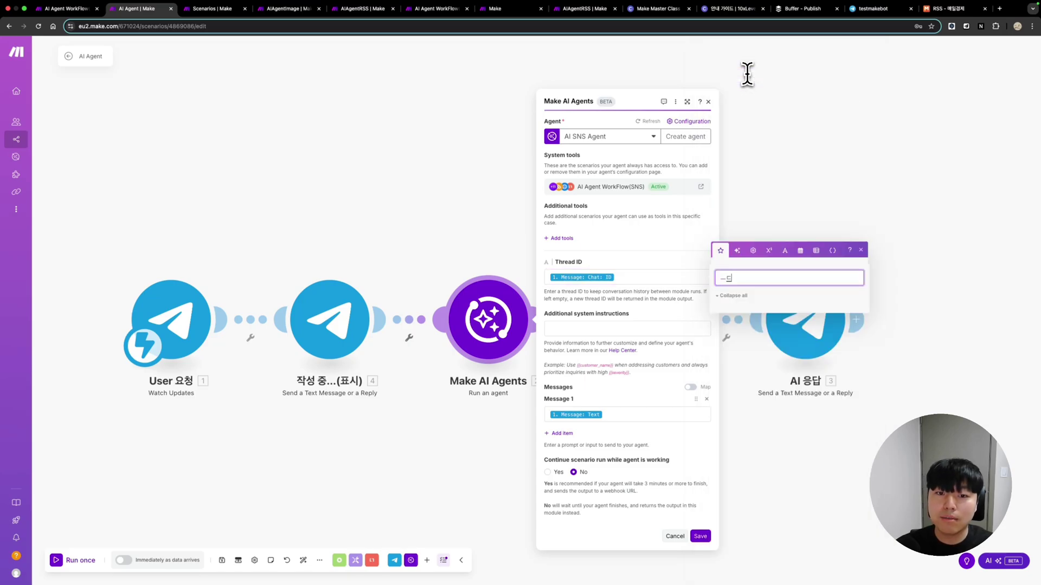
key(BackSpace)
key(BackSpace)
text(message)
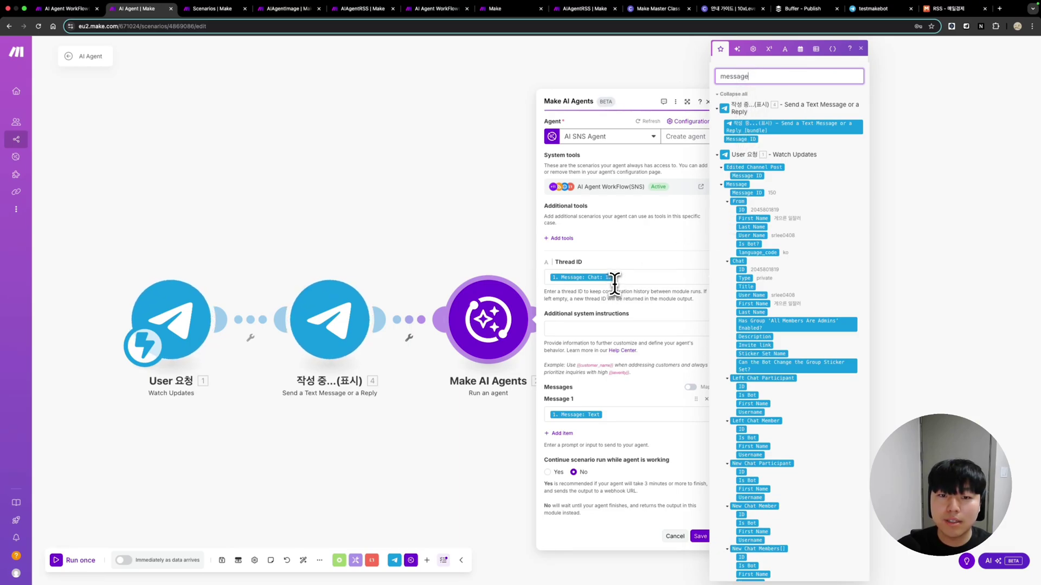
scroll(737, 260, down, 1)
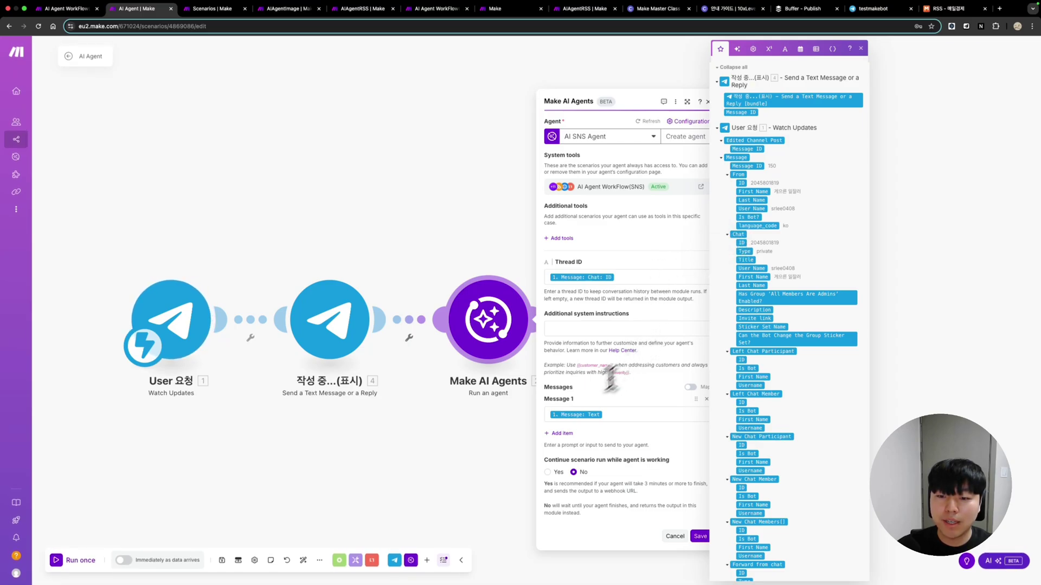
Search the mappable items for "text" to locate the Message 1 mapping, and save the Make AI Agents module's settings.
click(602, 414)
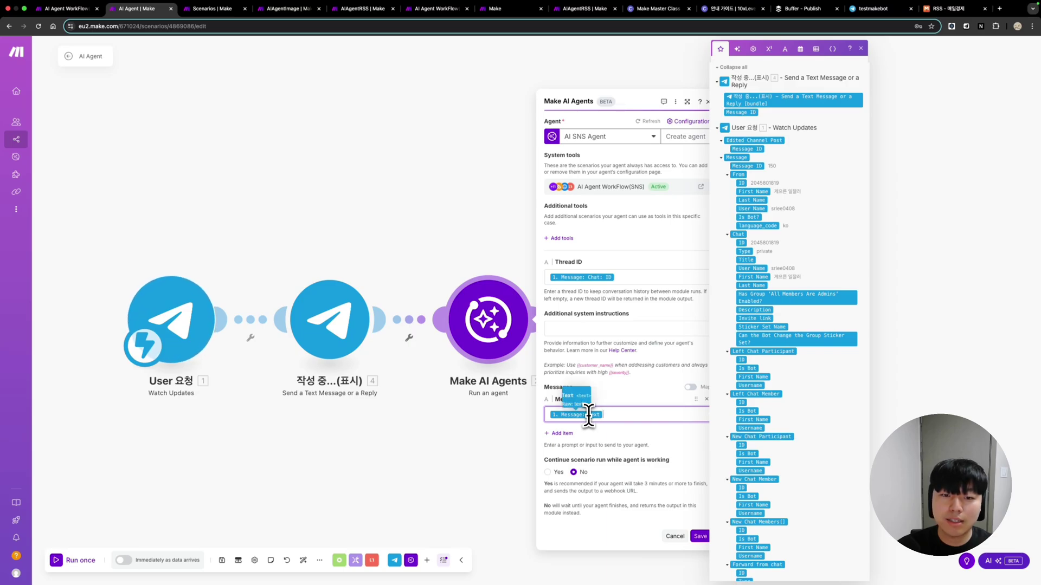
click(765, 75)
text(message)
click(762, 76)
text(text)
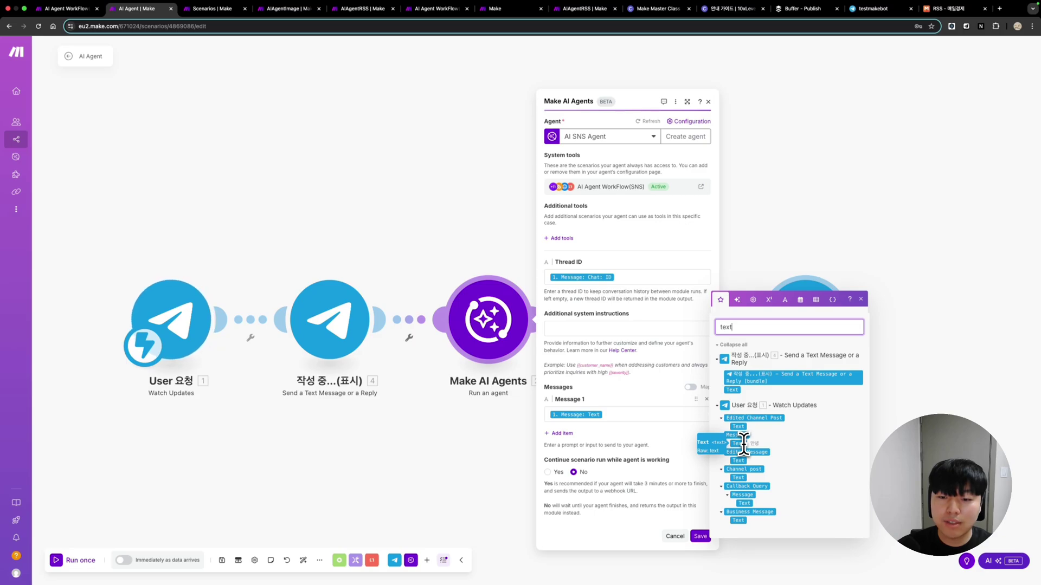
click(860, 300)
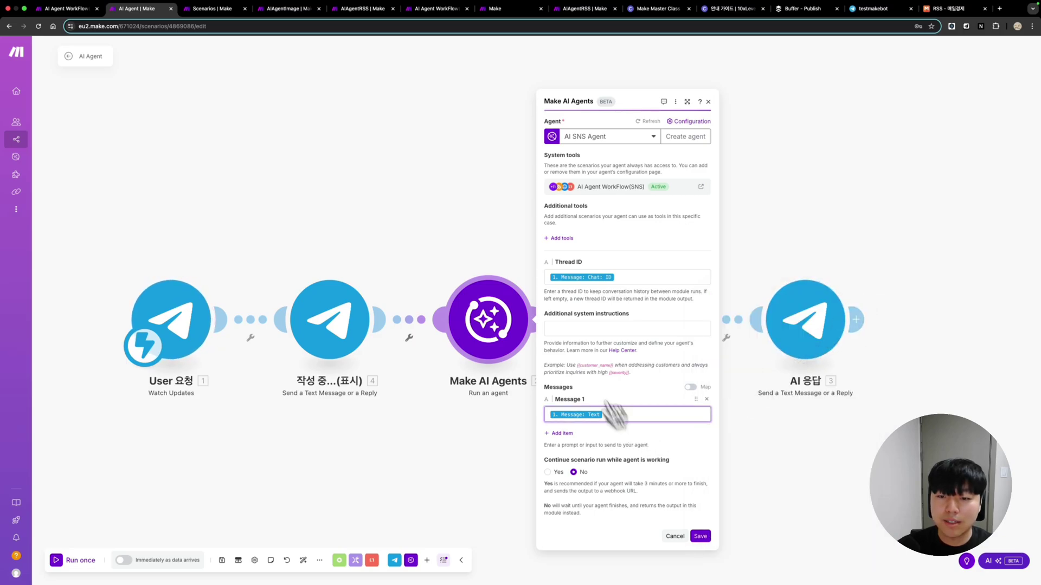
click(653, 416)
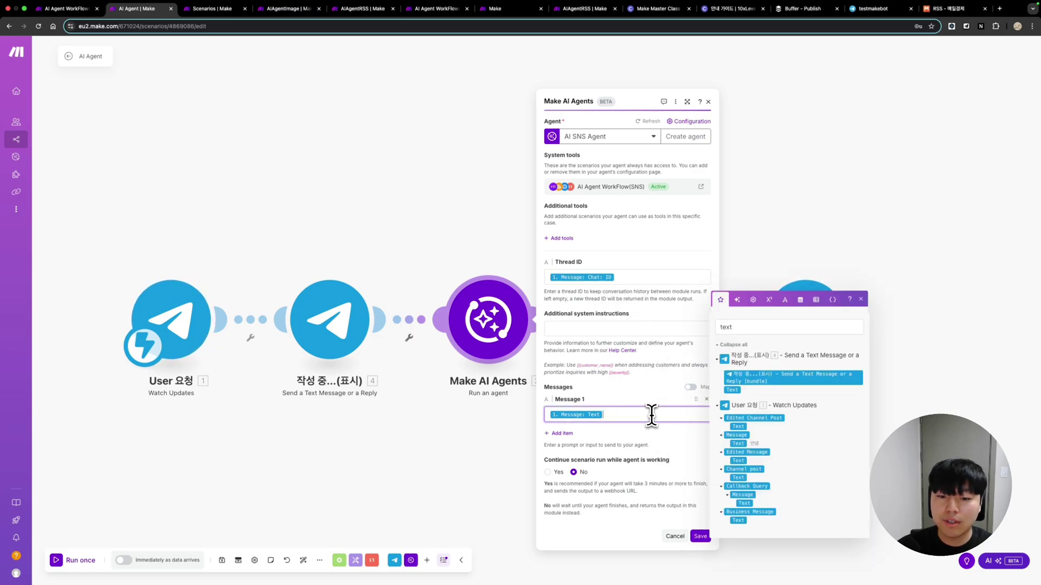
click(699, 534)
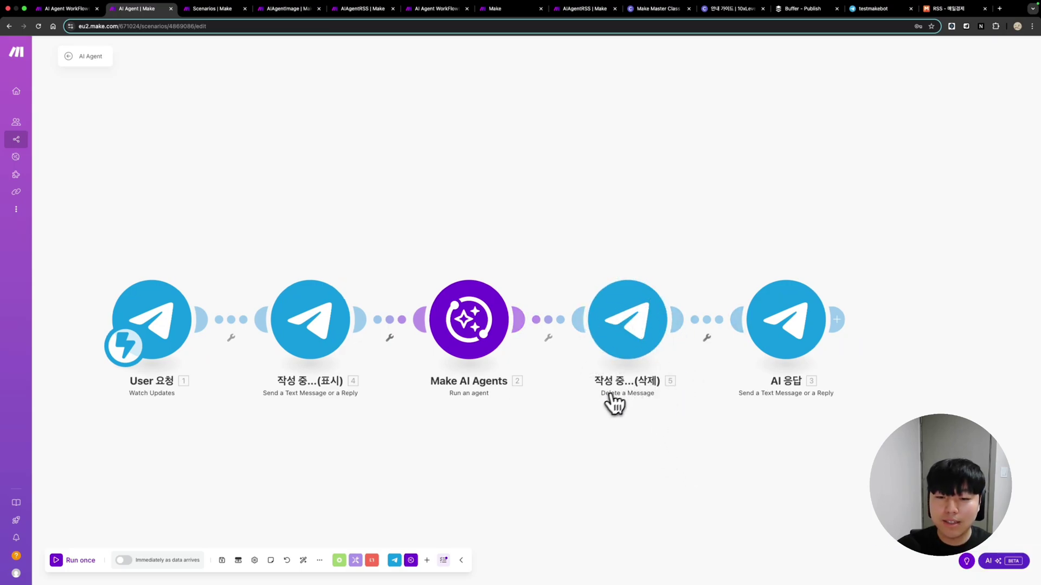
Review the Chat ID and Message ID mappings of the 작성 중...(삭제) module and save its settings.
click(637, 347)
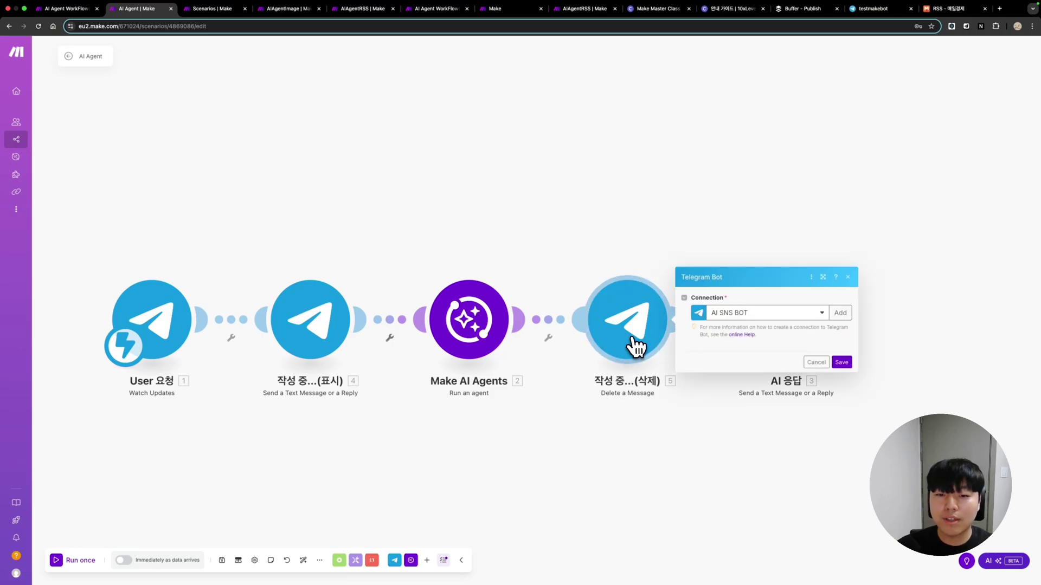
click(737, 319)
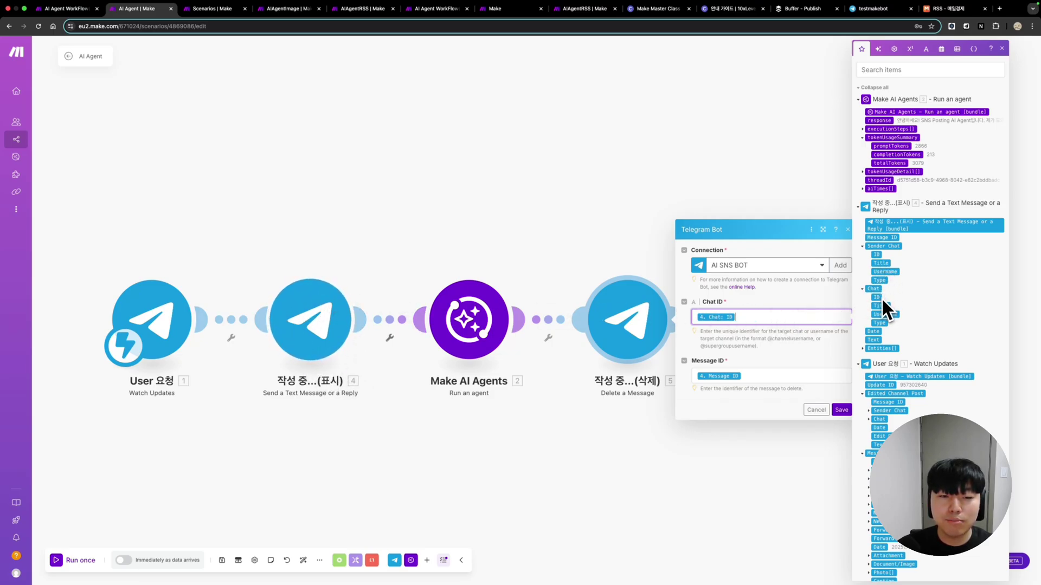
click(762, 375)
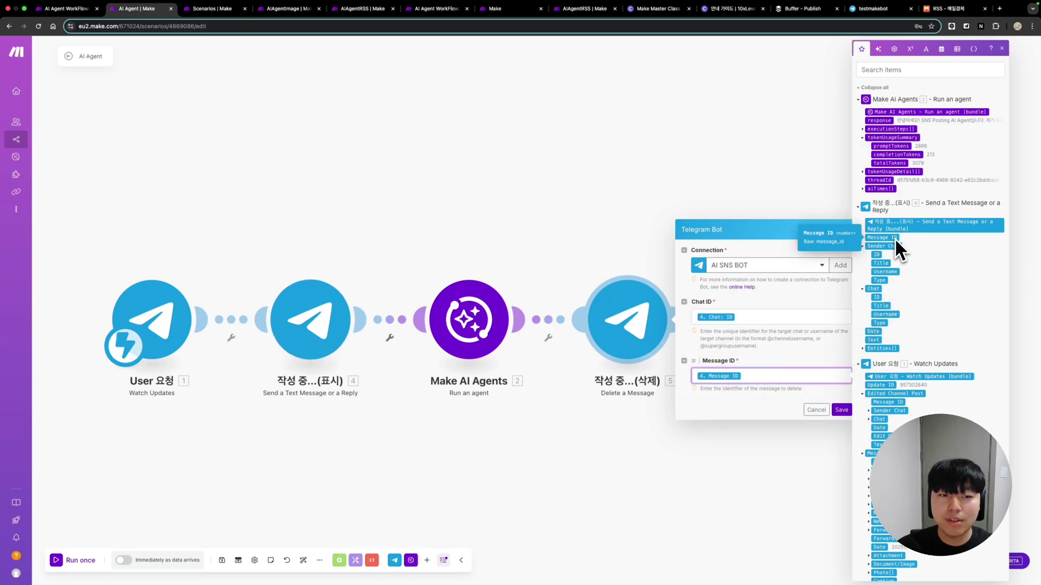
click(842, 411)
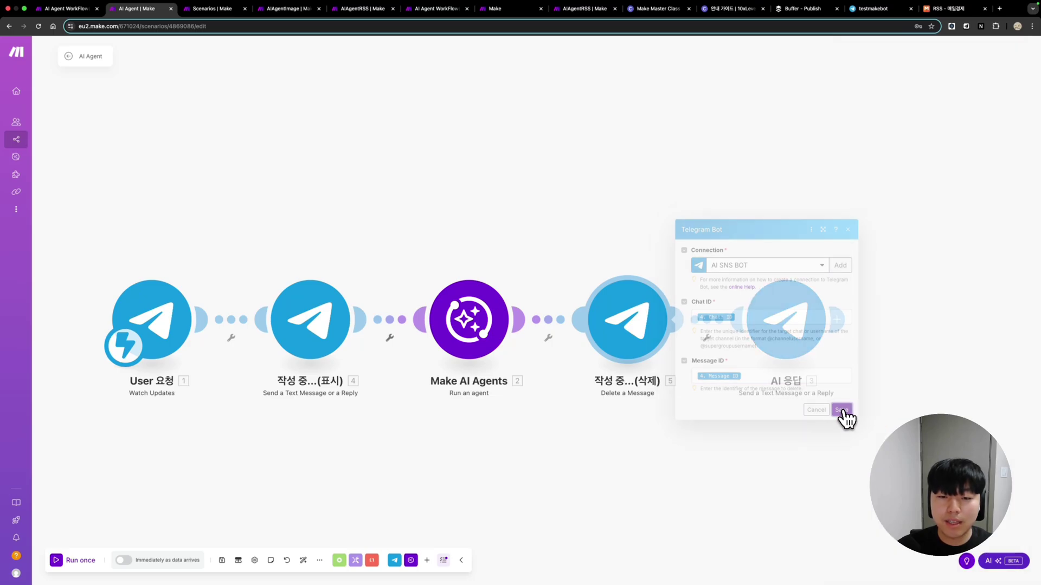
Review the Chat ID and Text mappings of the AI 응답 module and save its settings.
click(781, 343)
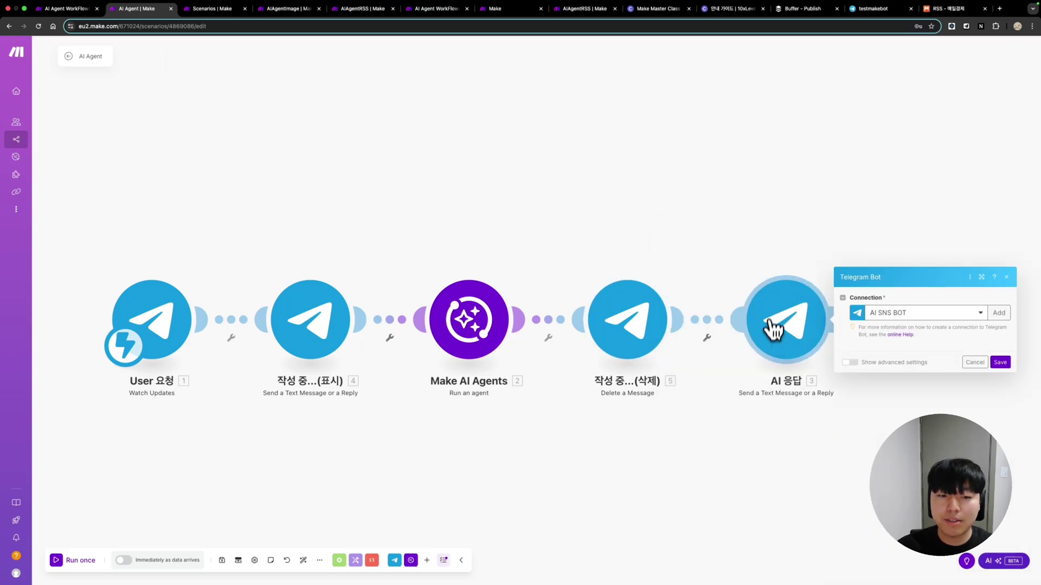
click(928, 215)
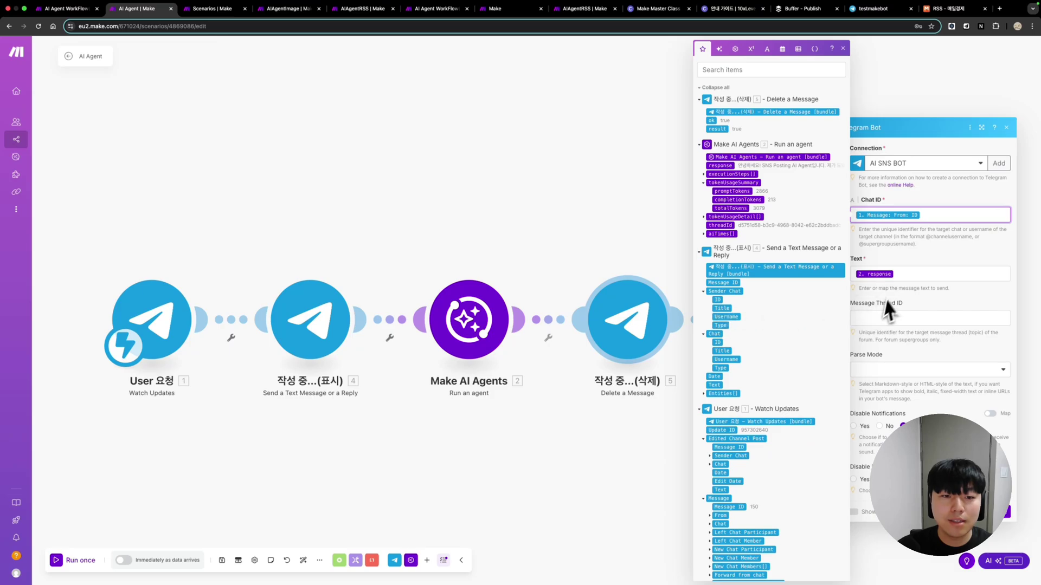
click(903, 274)
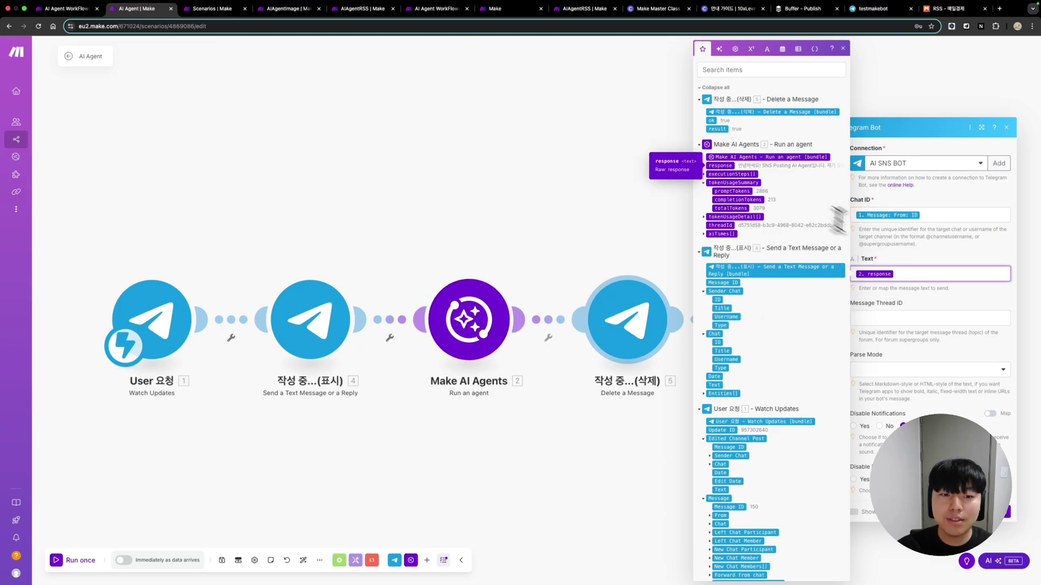
click(843, 49)
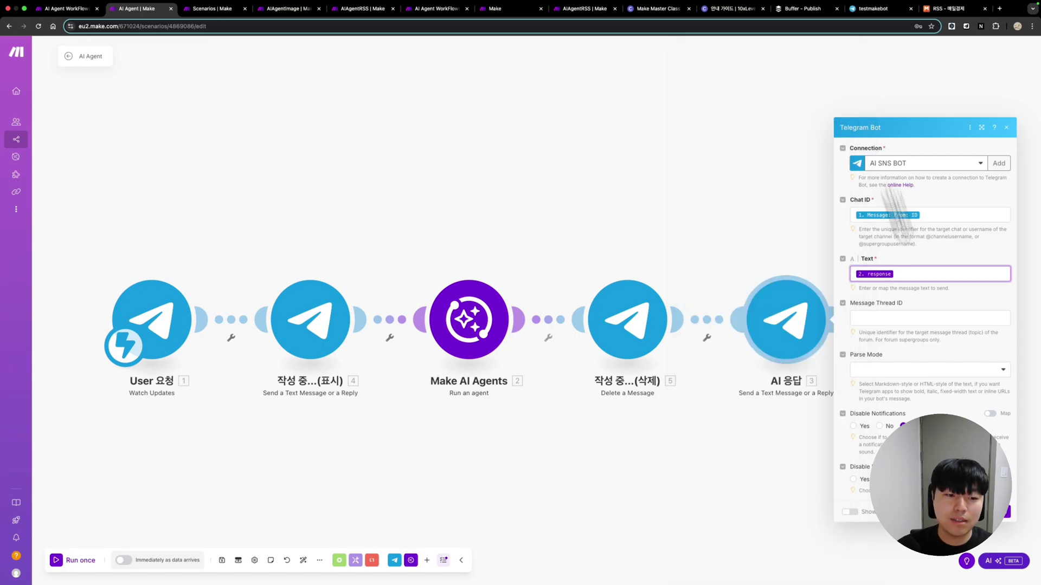
click(1004, 524)
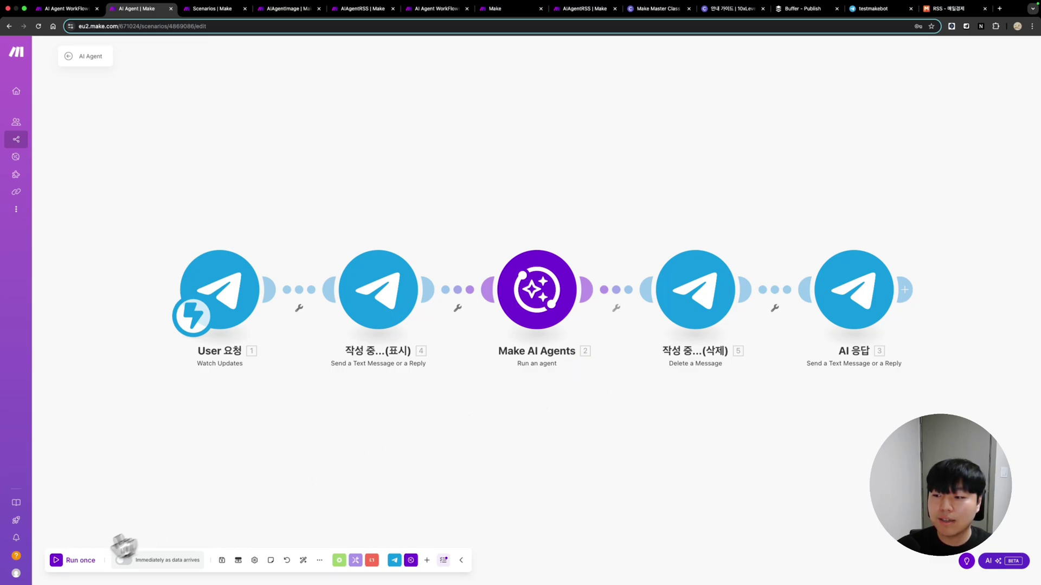
Run the AI Agent scenario once and send "안녕" to LazyAISNS_BOT in Telegram.
click(60, 564)
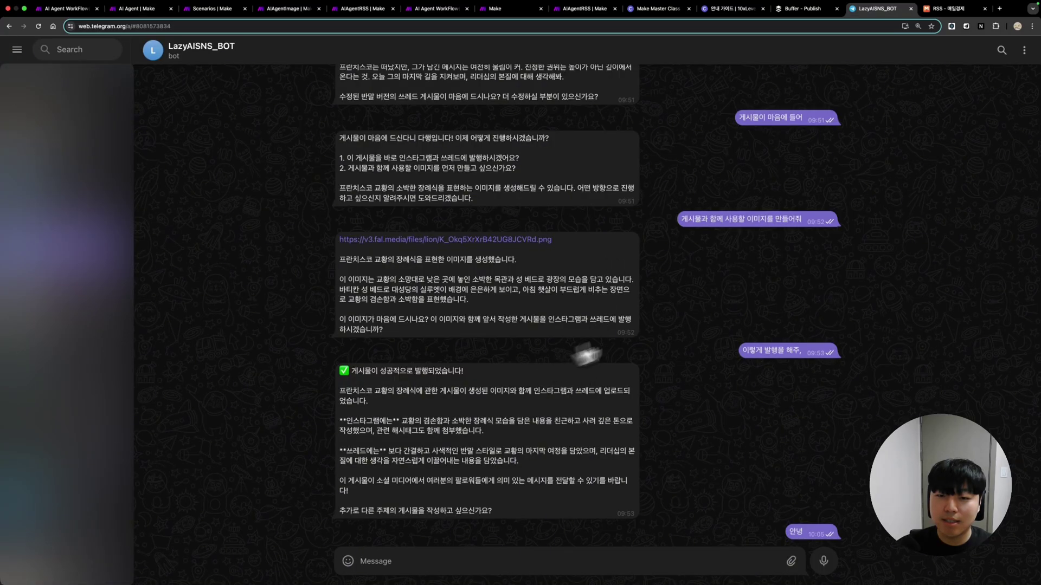
click(652, 558)
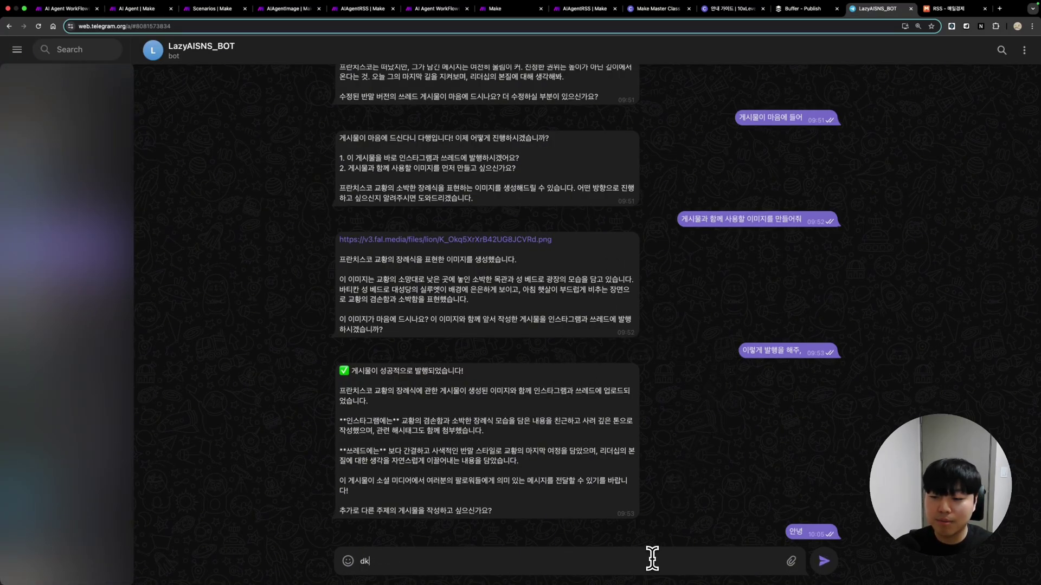
text(안녕)
key(Return)
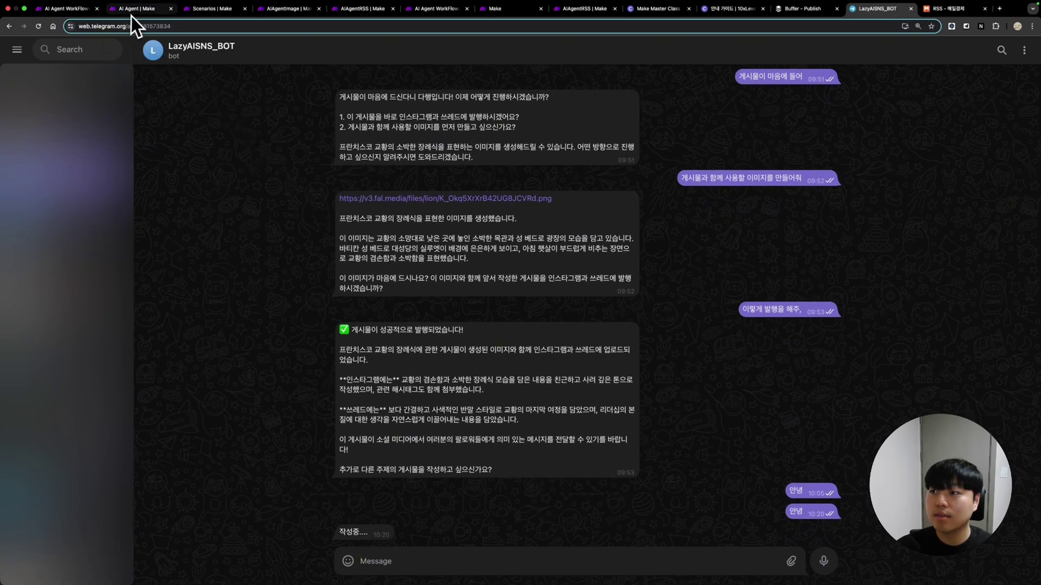
Check the scenario run and the bot's Telegram reply, and inspect the Make AI Agents run data, including its input Messages.
click(133, 16)
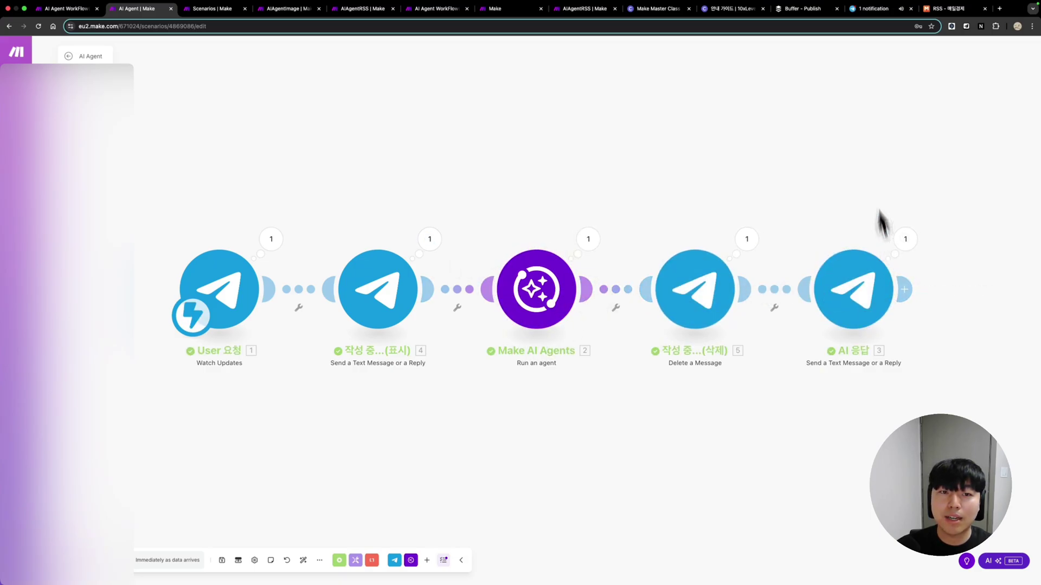
click(874, 9)
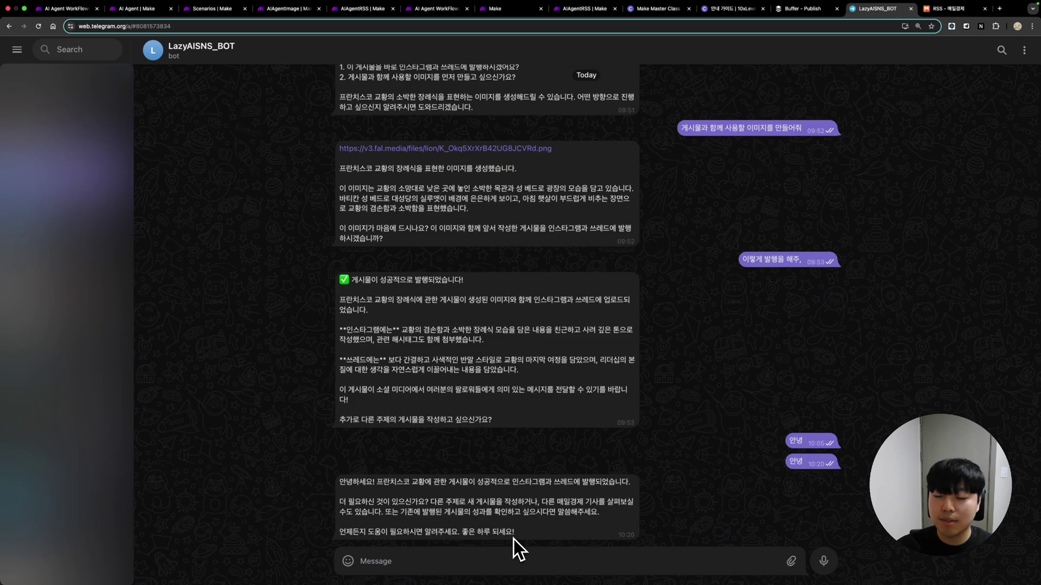
key(super+2)
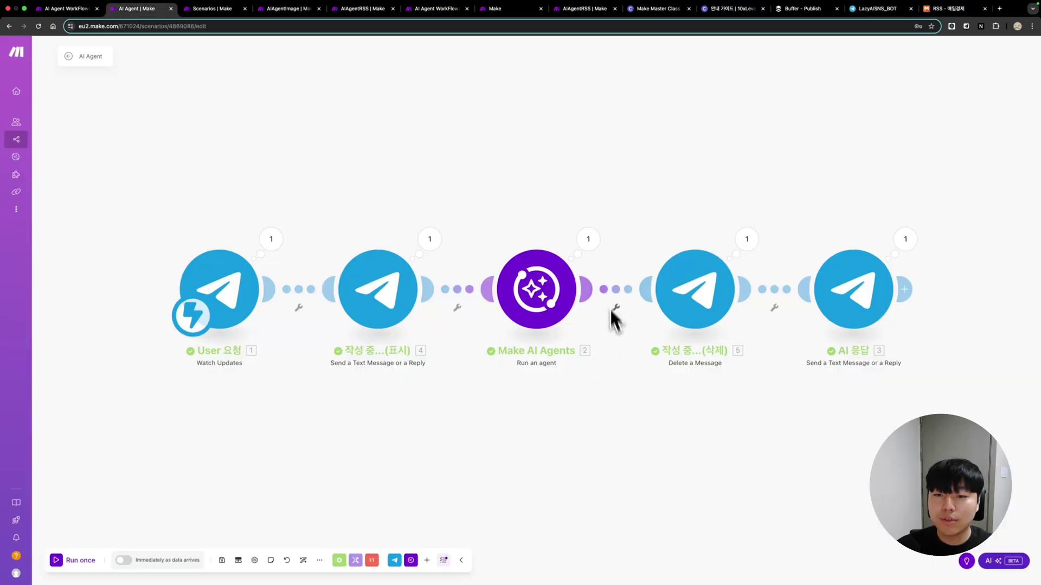
click(588, 240)
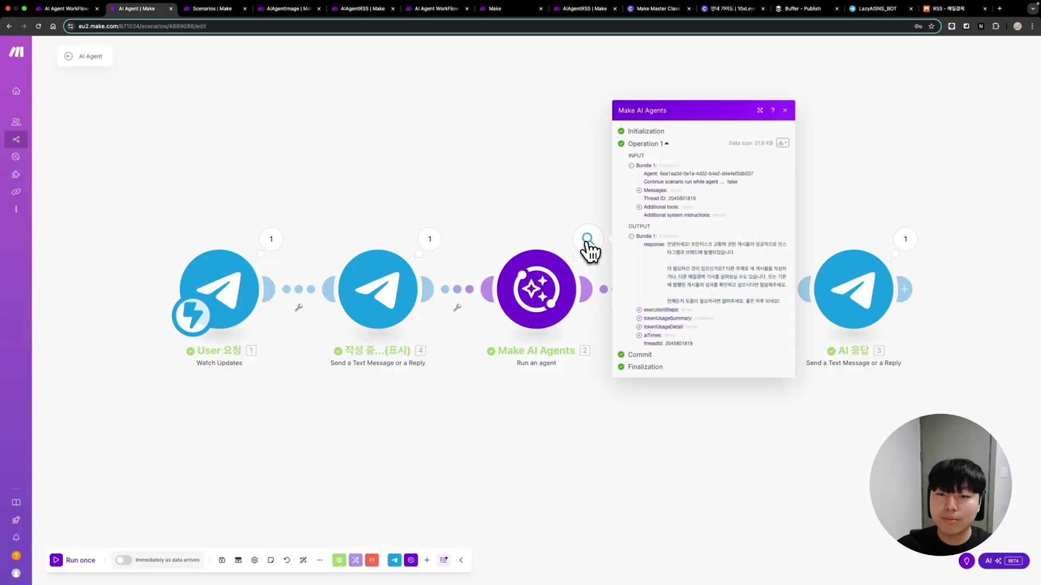
click(645, 190)
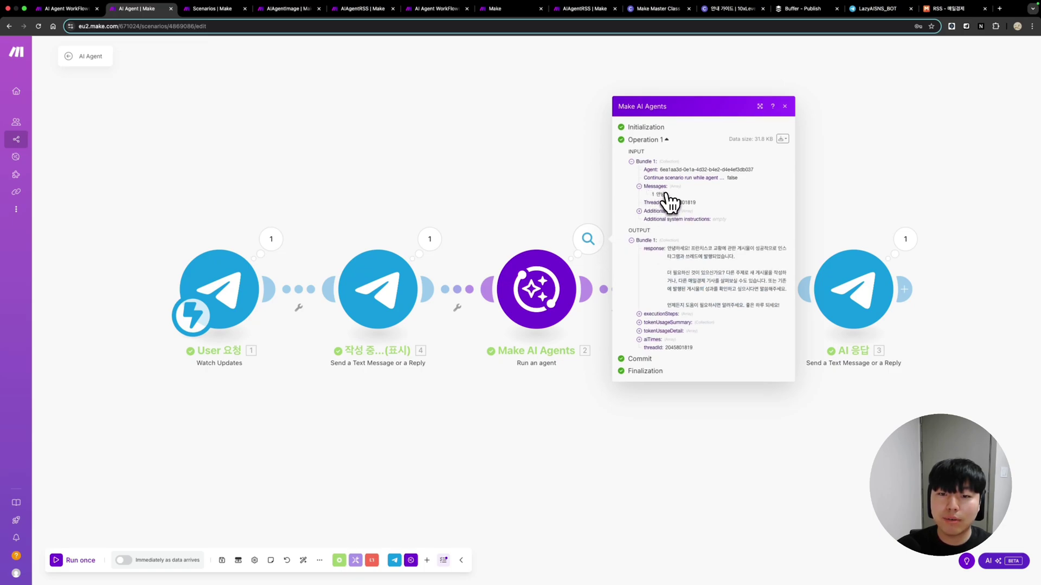
click(801, 163)
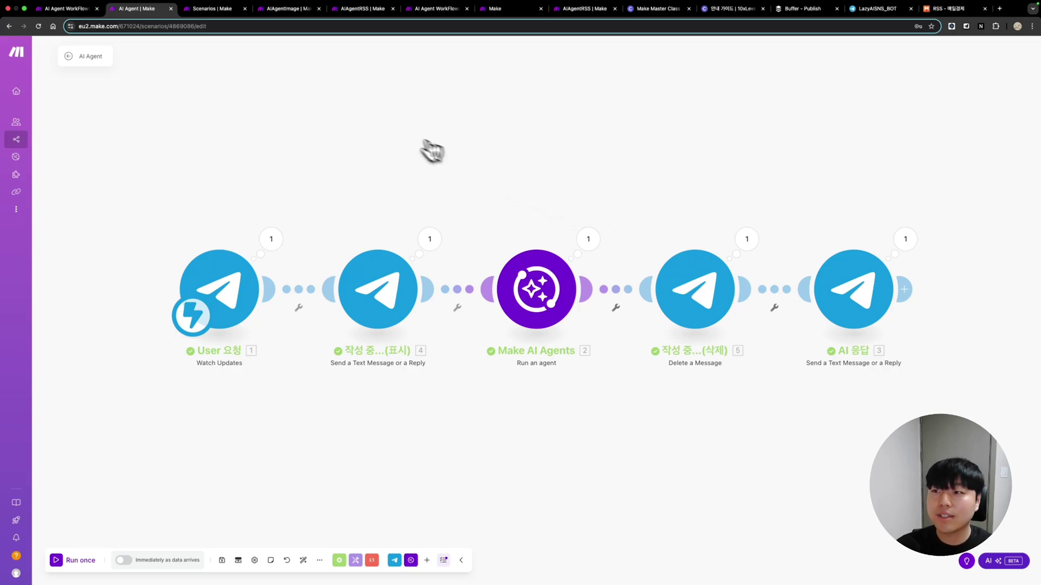
Look at the AIAgentImage and AIAgentRSS scenarios, and view the system tools in the AI Agent scenario's Make AI Agents module.
click(290, 9)
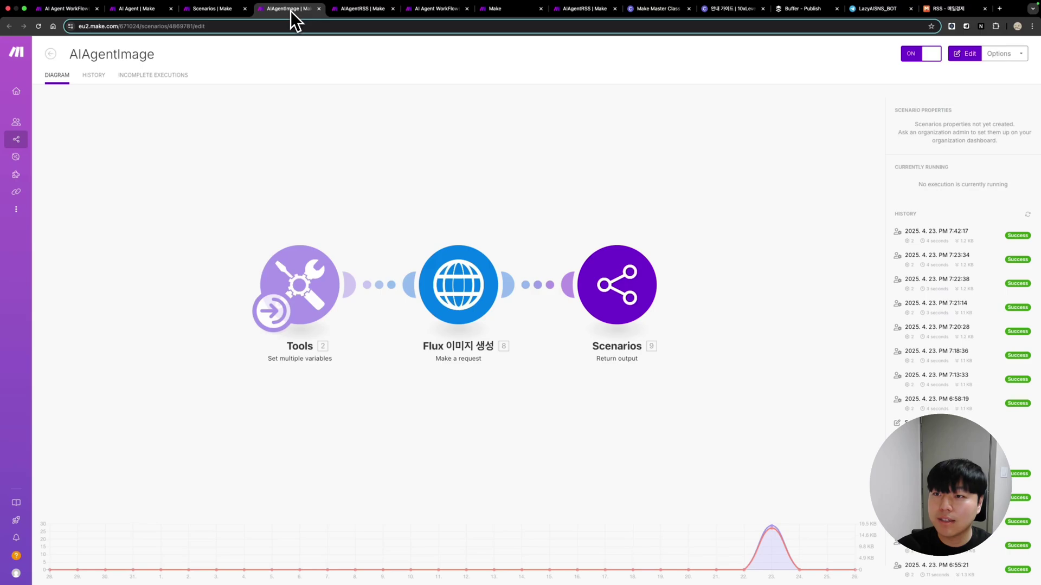
click(360, 10)
click(158, 9)
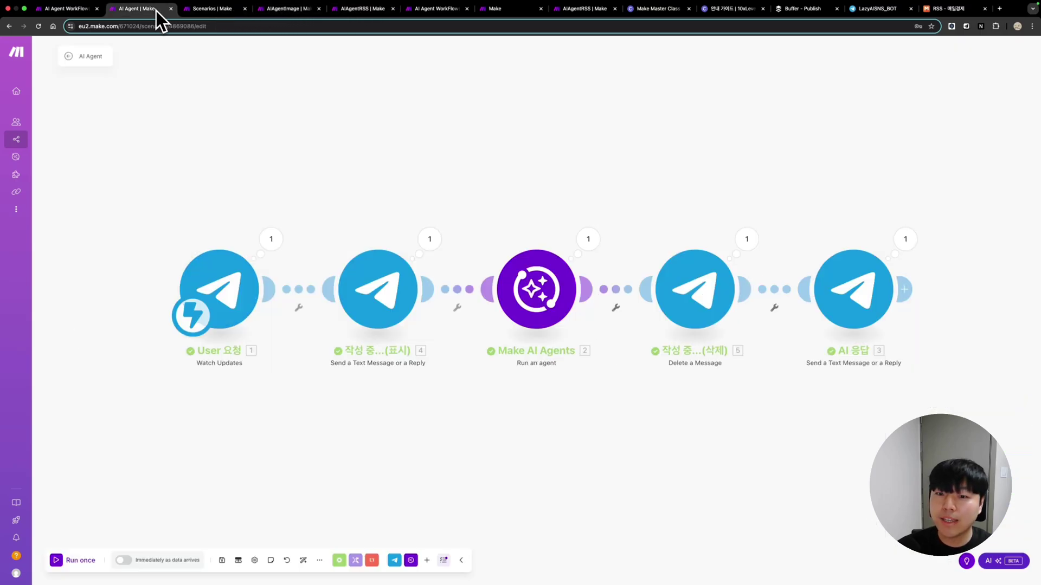
click(544, 269)
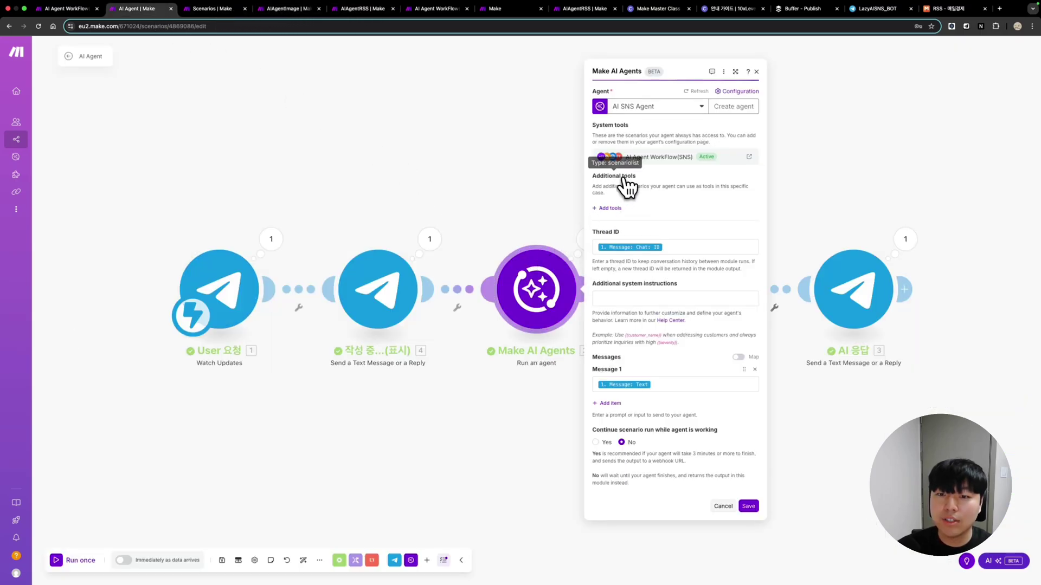
Switch to the AI Agent WorkFlow(SNS) scenario, examine its RSS route and open the RSS module's settings.
key(ctrl+shift+Tab)
key(super+s)
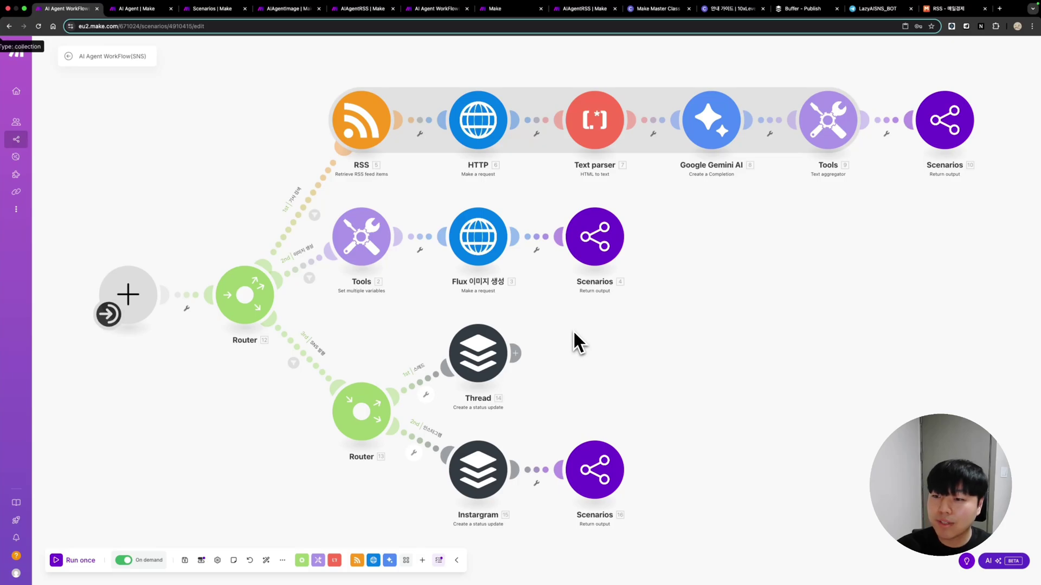
scroll(448, 232, up, 4)
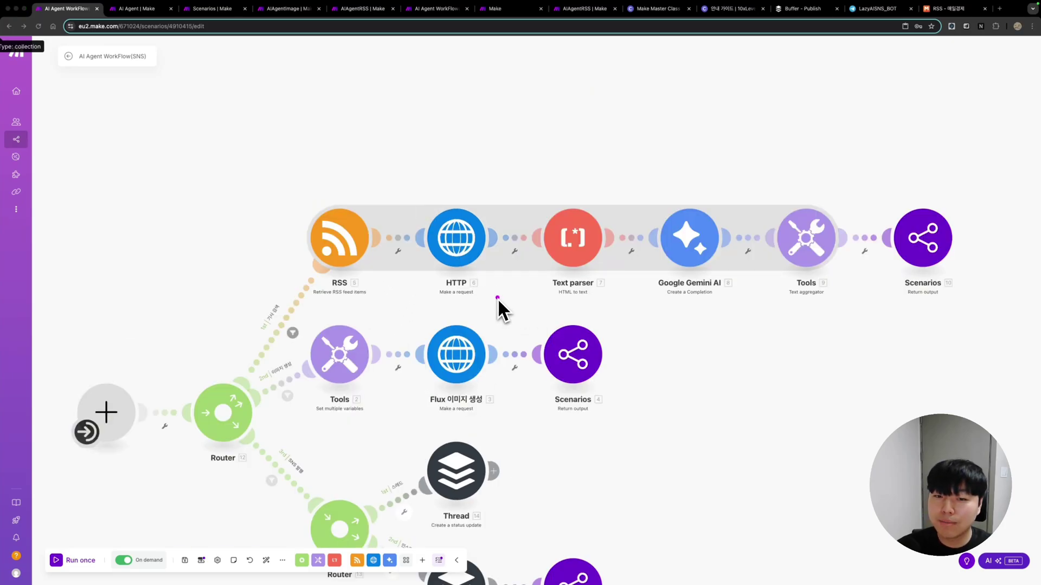
drag(331, 309, 923, 310)
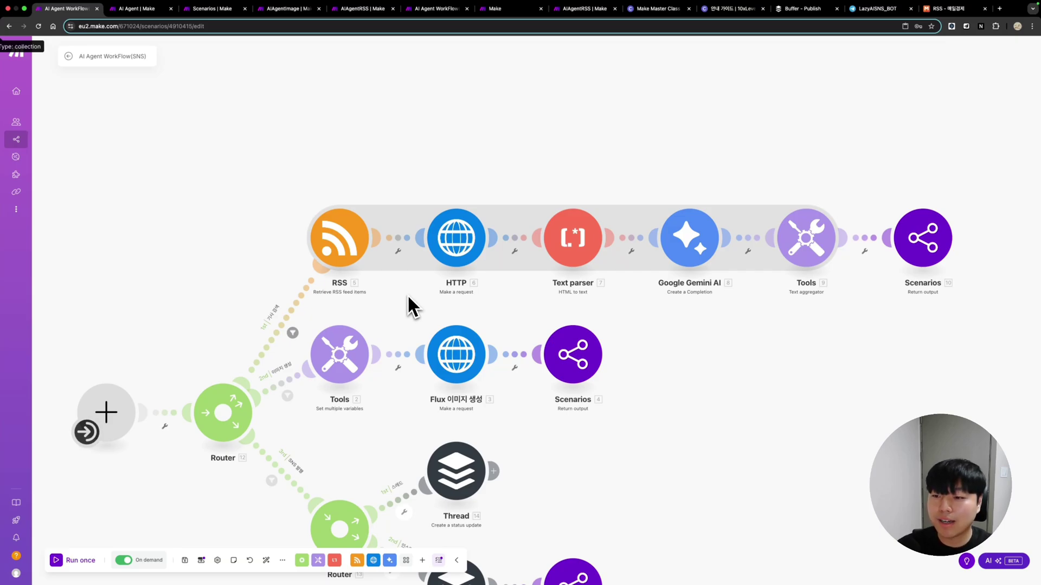
click(342, 256)
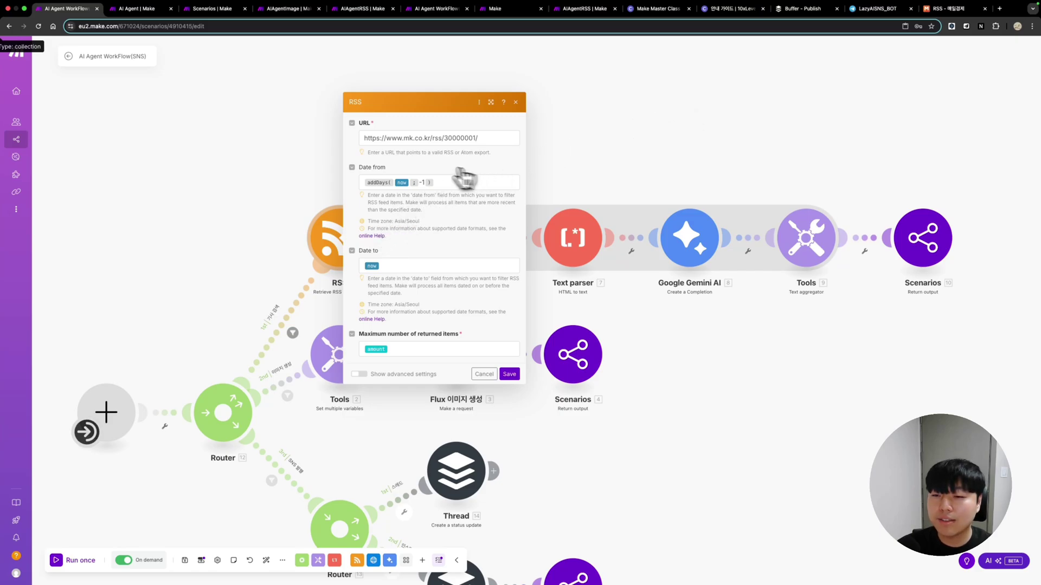
Copy the 헤드라인 feed address from the 매일경제 MK RSS page.
click(936, 15)
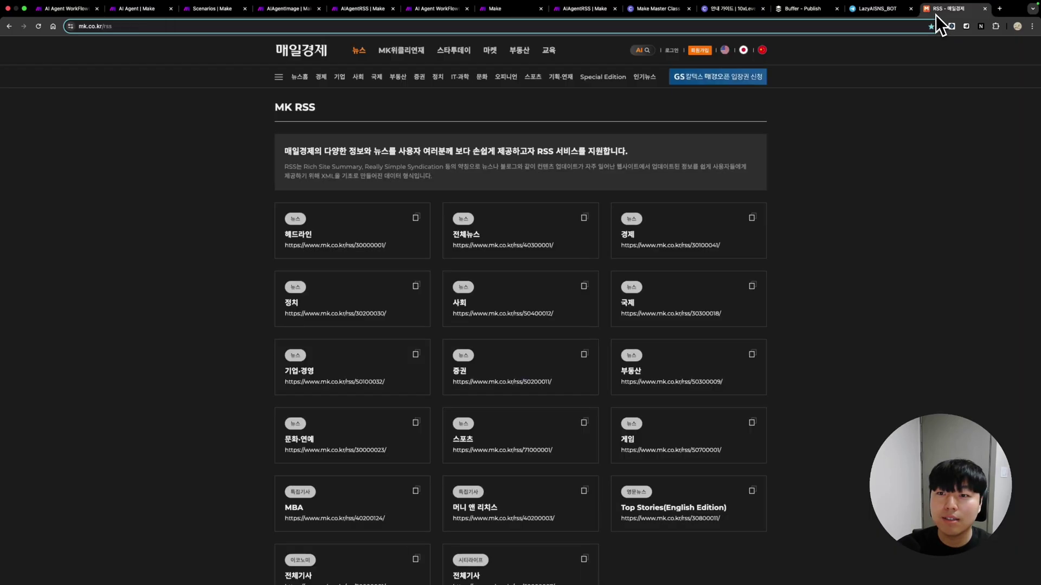
scroll(566, 174, up, 1)
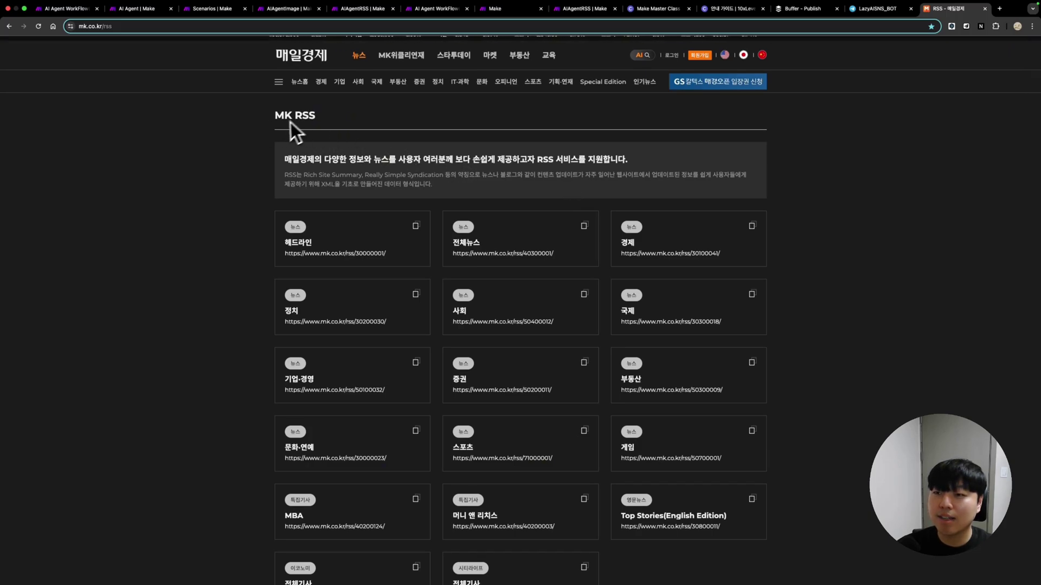
scroll(381, 198, down, 2)
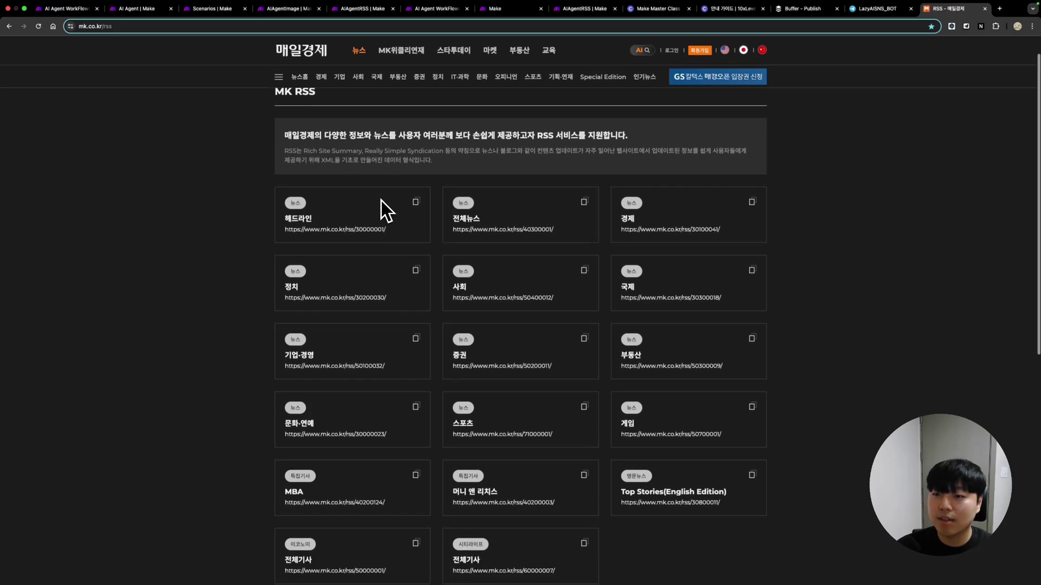
scroll(382, 201, down, 1)
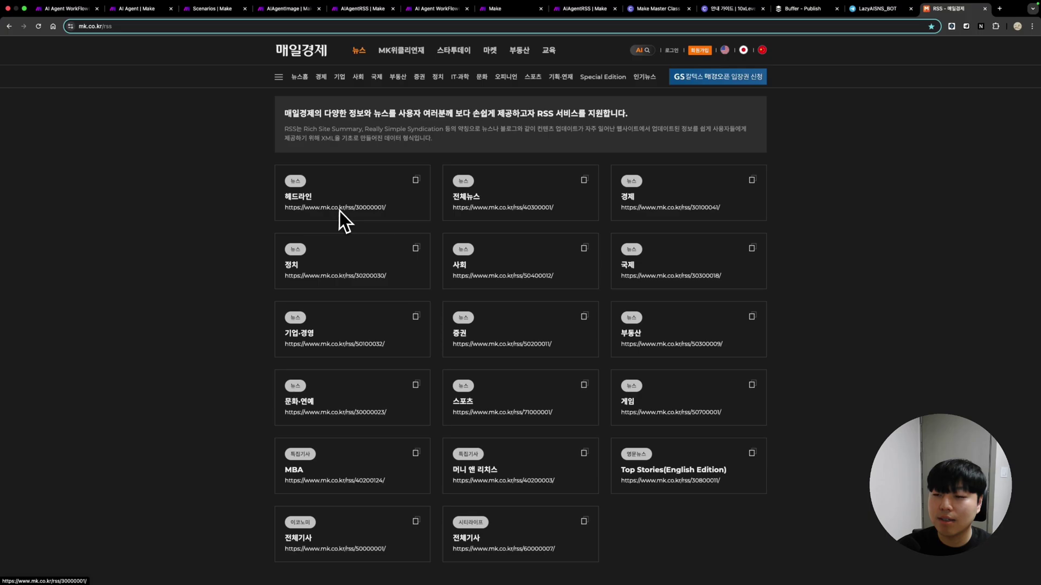
click(416, 181)
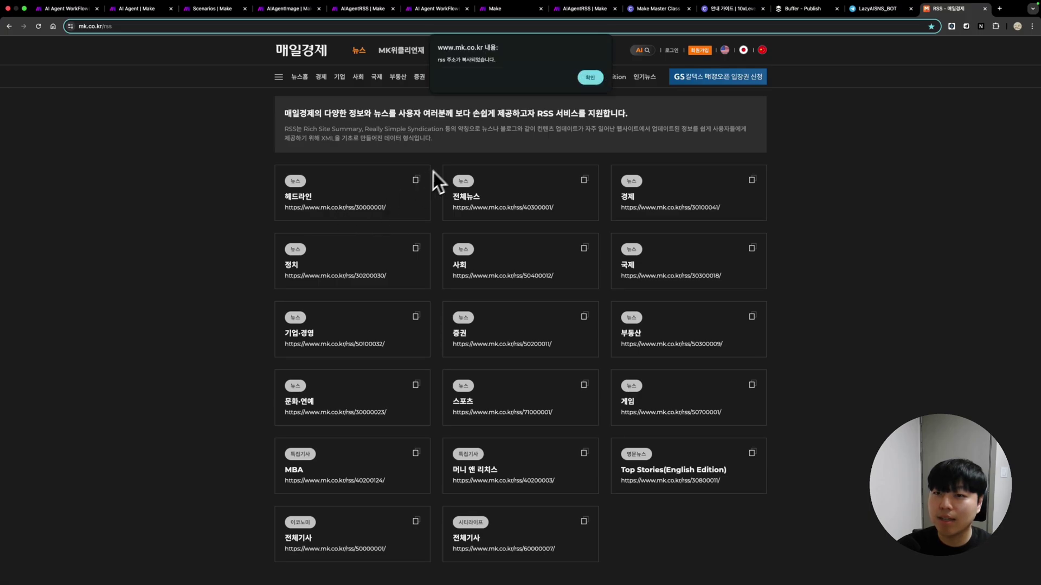
click(589, 81)
Return to the AI Agent WorkFlow(SNS) scenario and check the feed URL in the RSS module's settings.
click(70, 9)
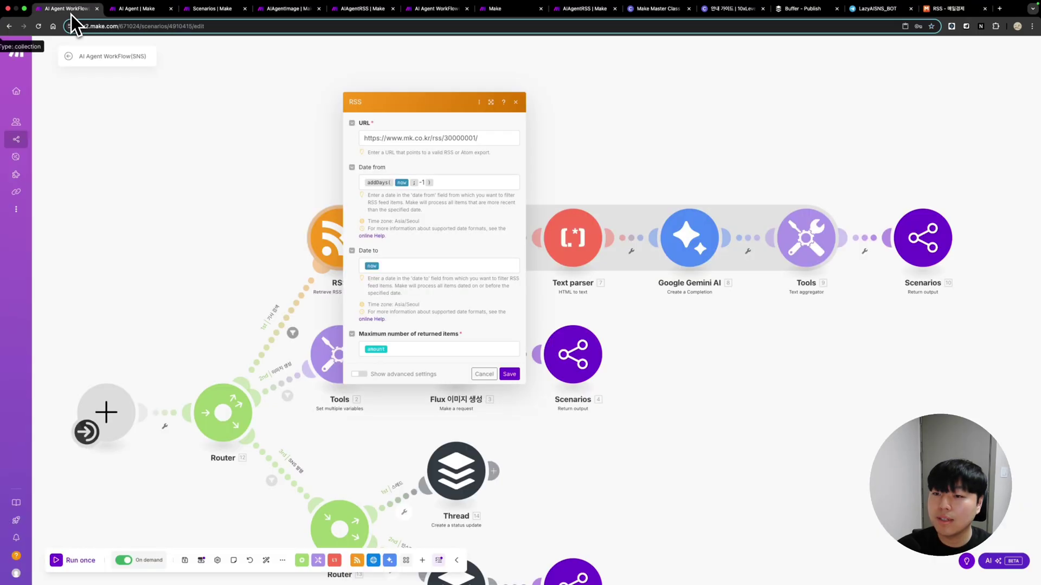
click(492, 139)
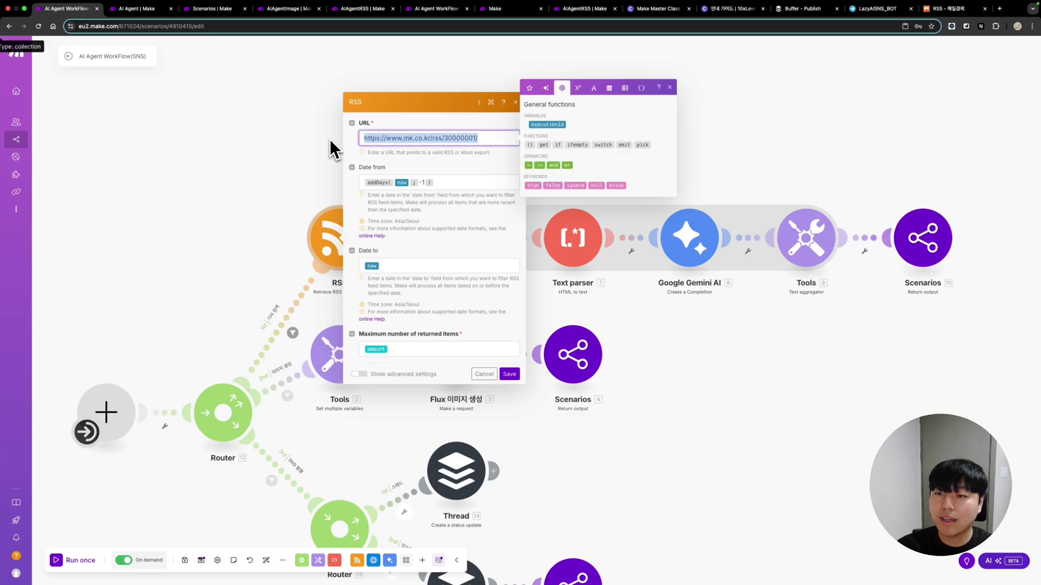
click(476, 153)
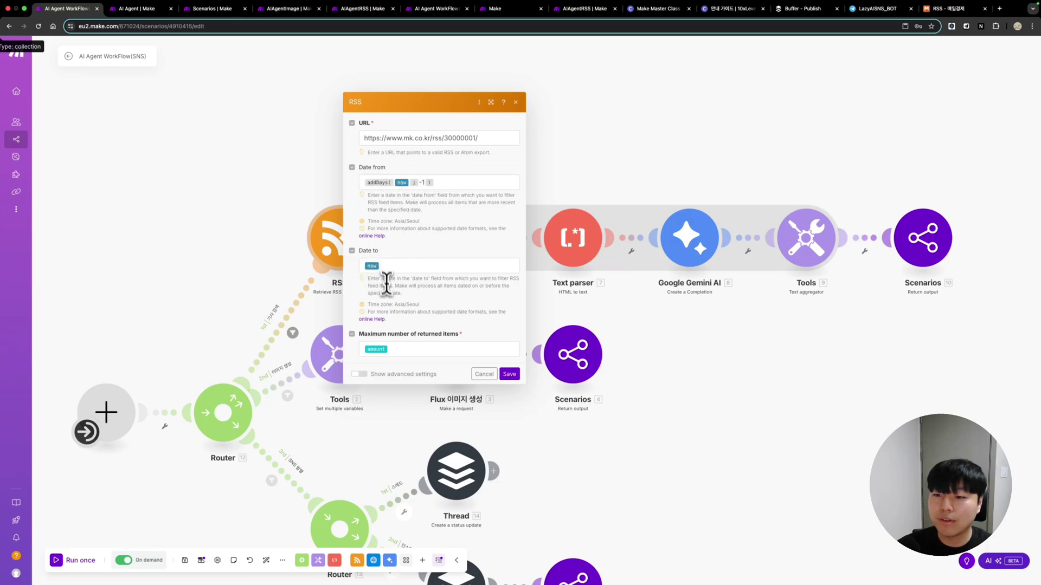
Examine the custom and system variables available for the RSS module's Maximum number of returned items, and save the module.
click(402, 349)
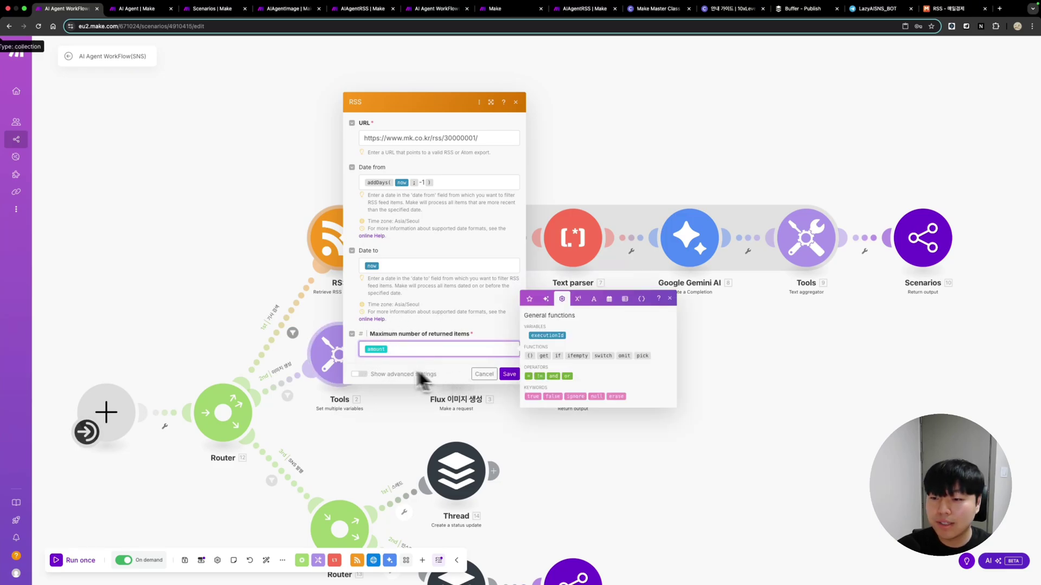
click(529, 299)
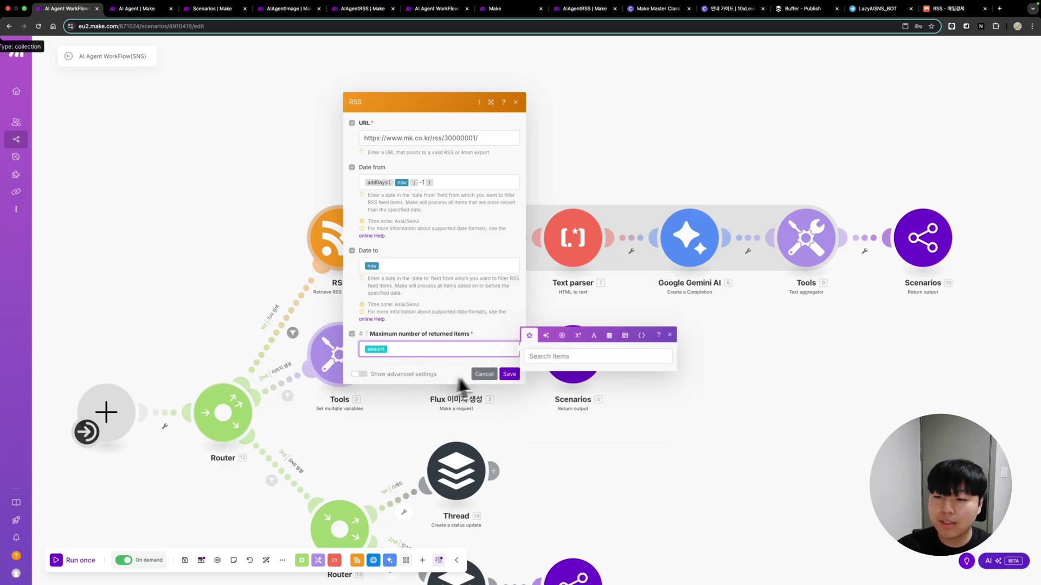
click(641, 335)
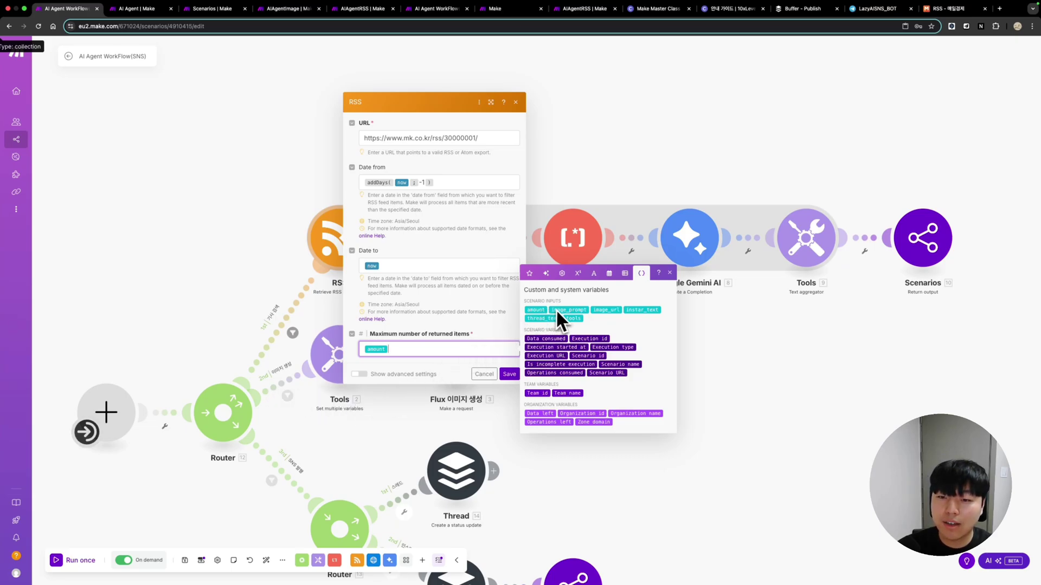
click(669, 273)
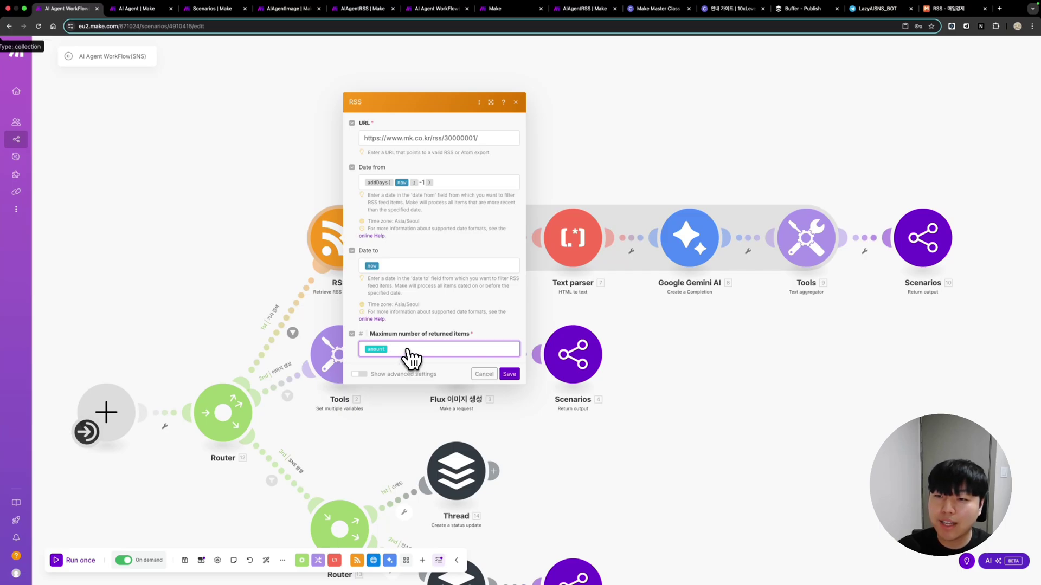
click(446, 364)
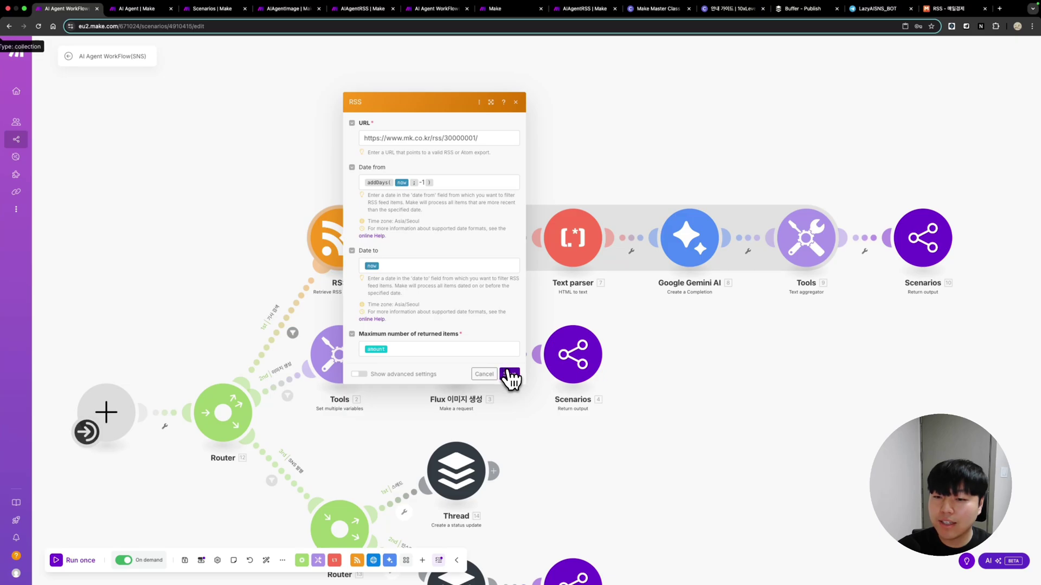
click(509, 375)
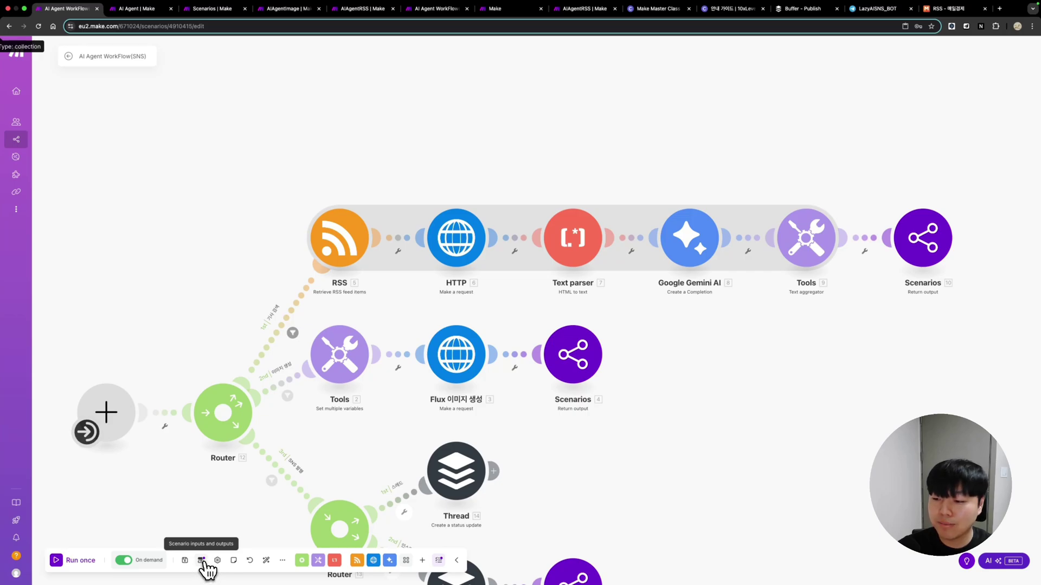
Review the scenario inputs, discarding a blank new item, and examine the definition of the amount input.
click(202, 561)
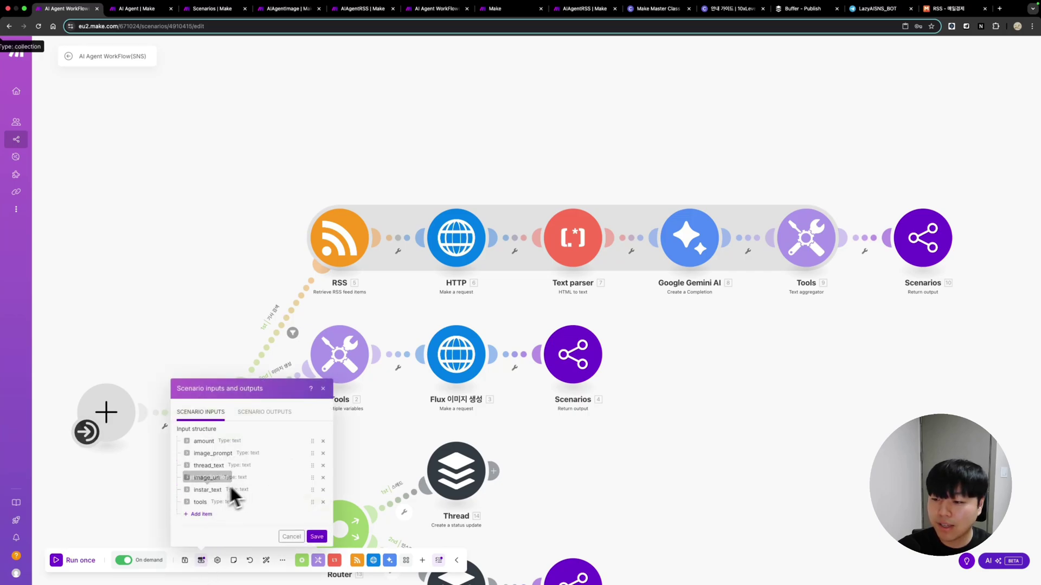
click(200, 514)
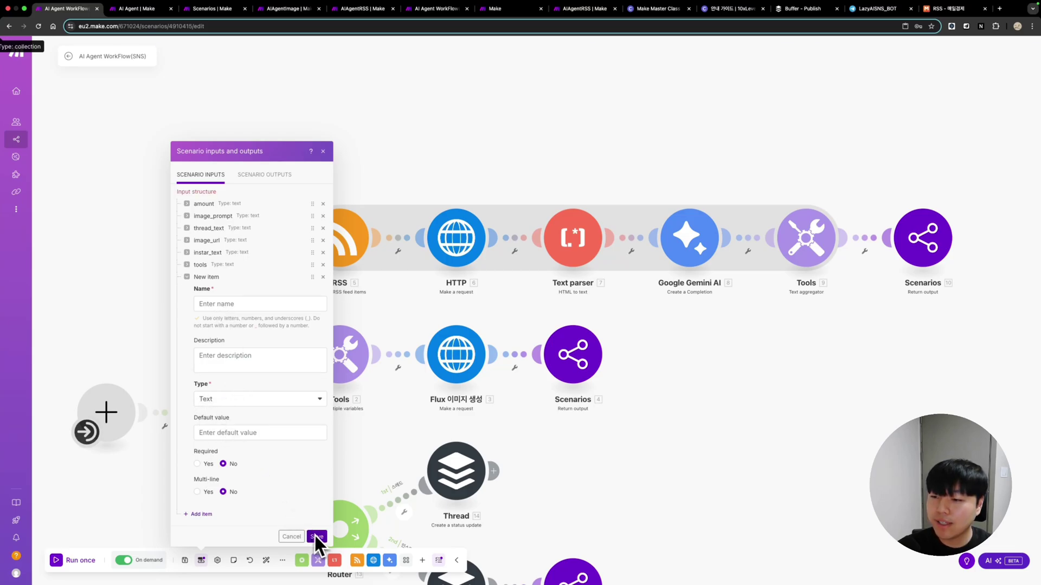
click(323, 277)
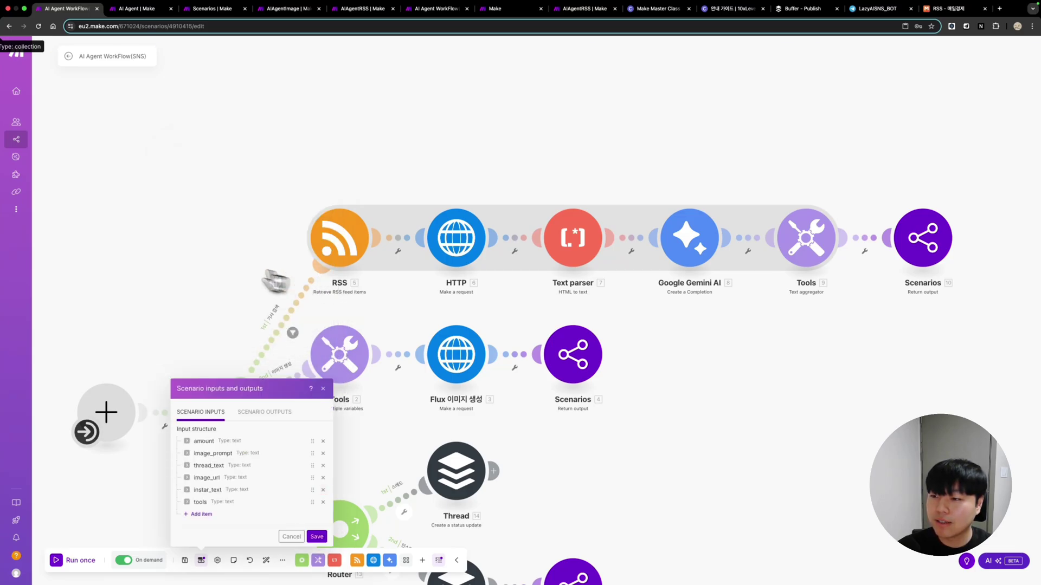
click(190, 440)
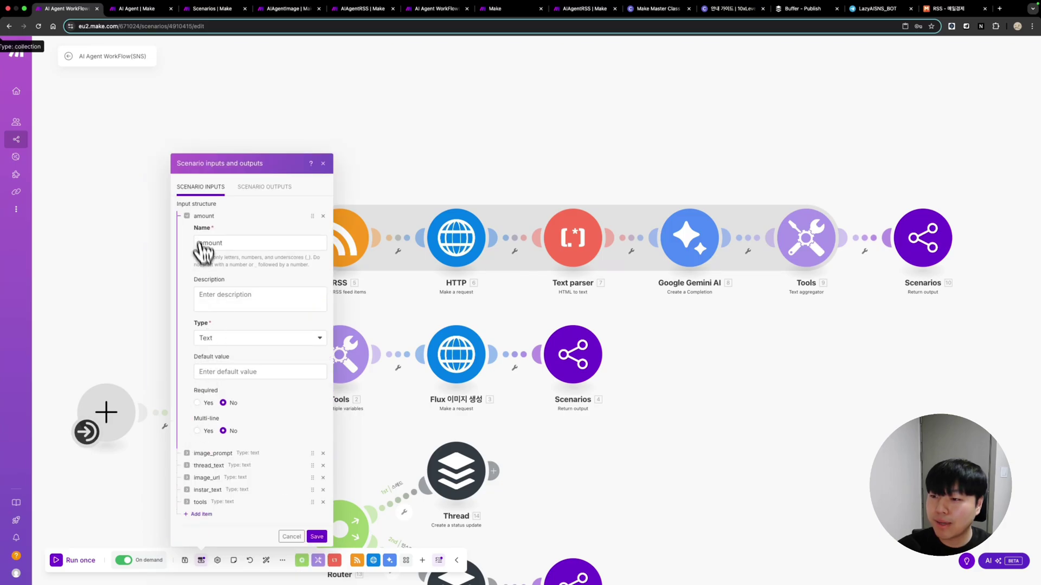
click(324, 164)
Reopen the RSS module and view the scenario inputs that can be mapped to Maximum number of returned items.
click(339, 239)
click(437, 350)
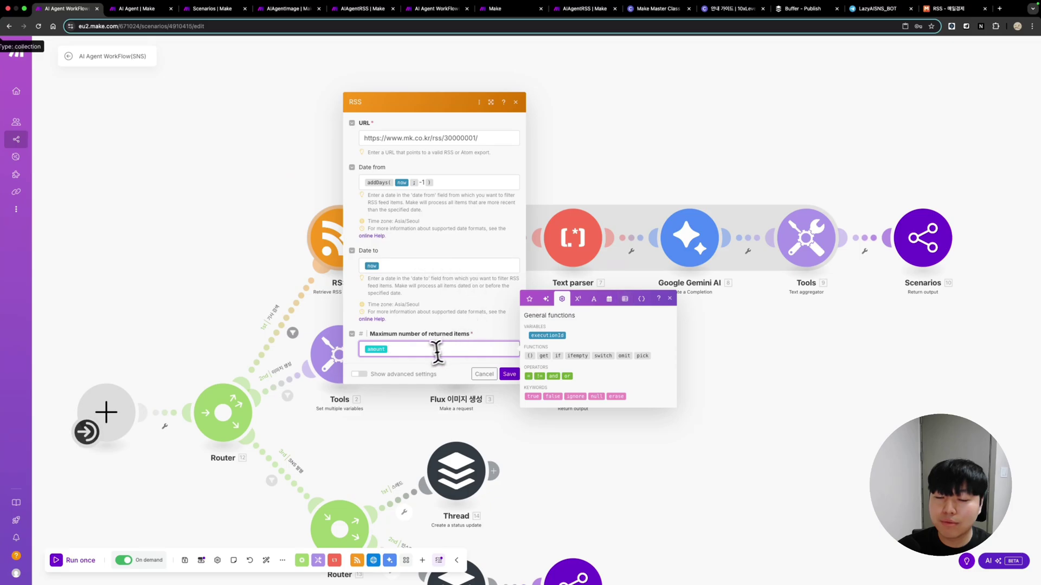
click(642, 299)
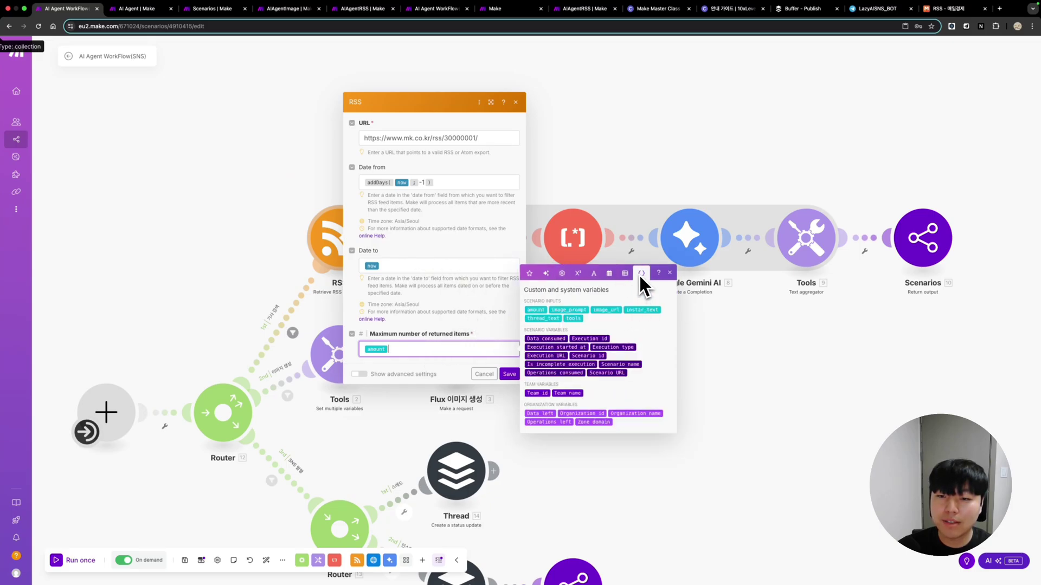
click(670, 273)
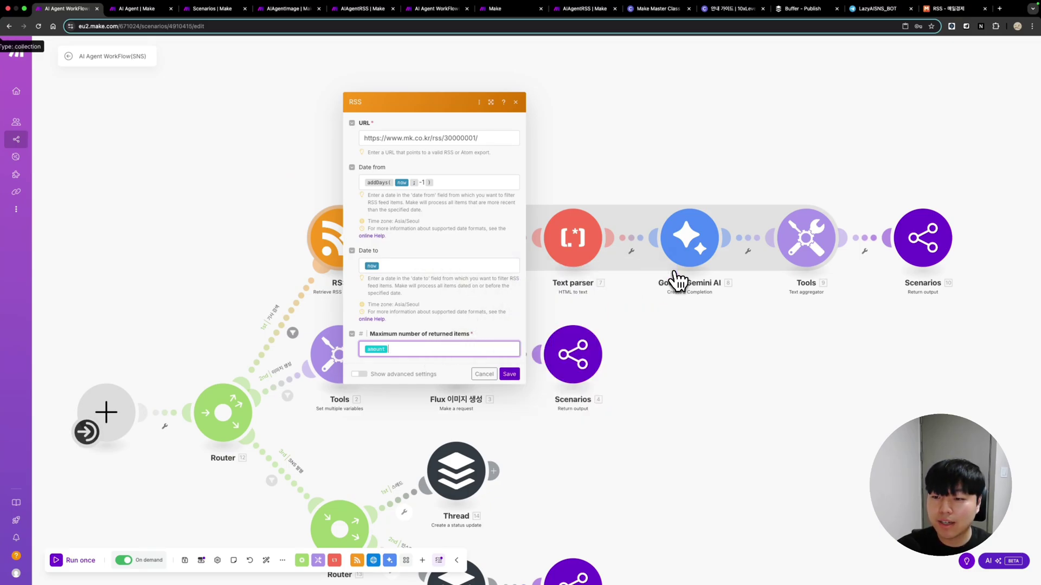
Add a text scenario input named test and save the scenario inputs.
click(201, 561)
click(200, 524)
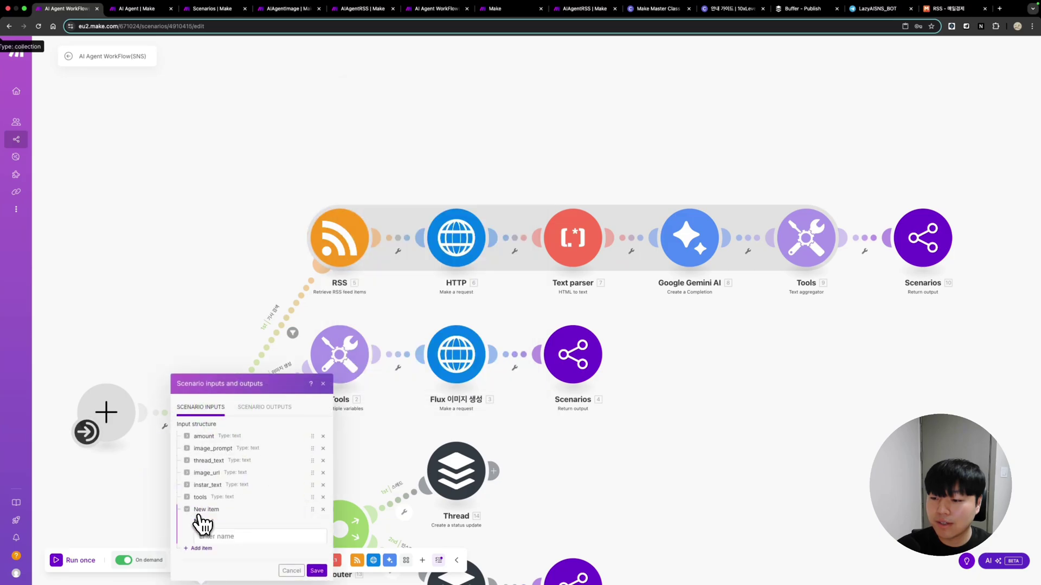
click(240, 306)
text(te)
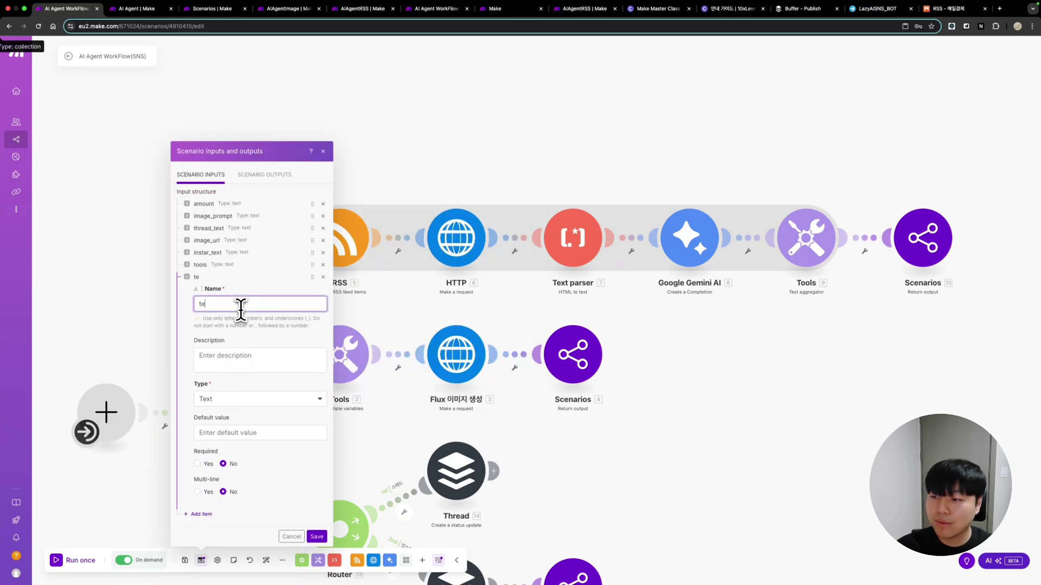
text(st)
click(317, 537)
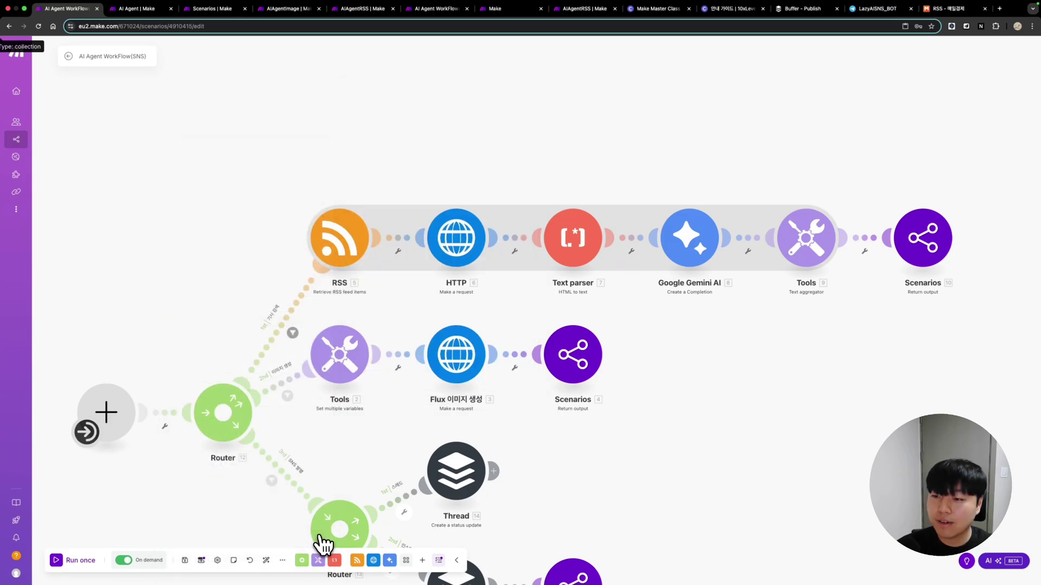
Look for the test input among the variables offered in the RSS module, and save the module.
click(343, 251)
click(423, 347)
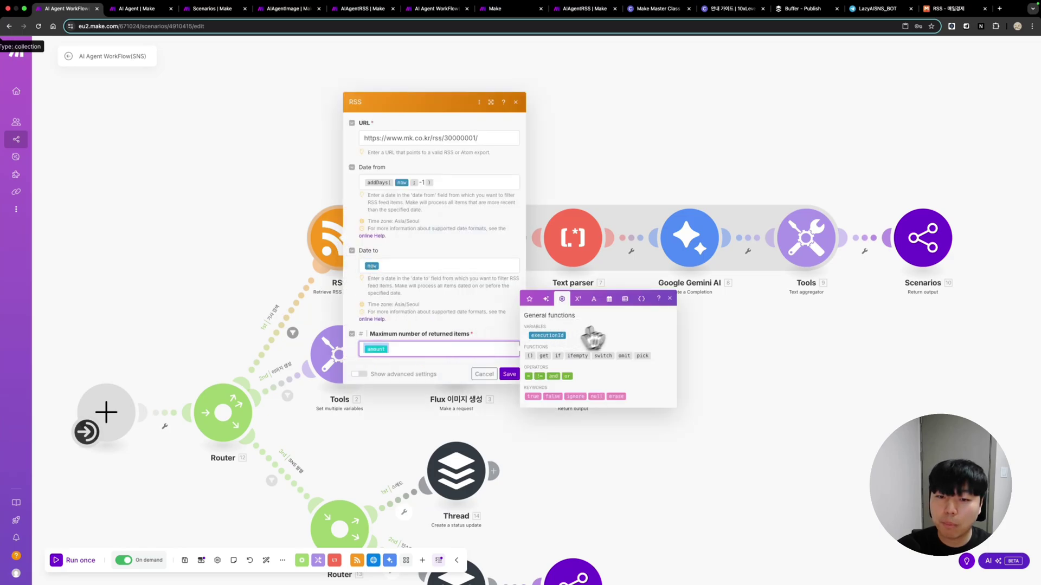
click(640, 300)
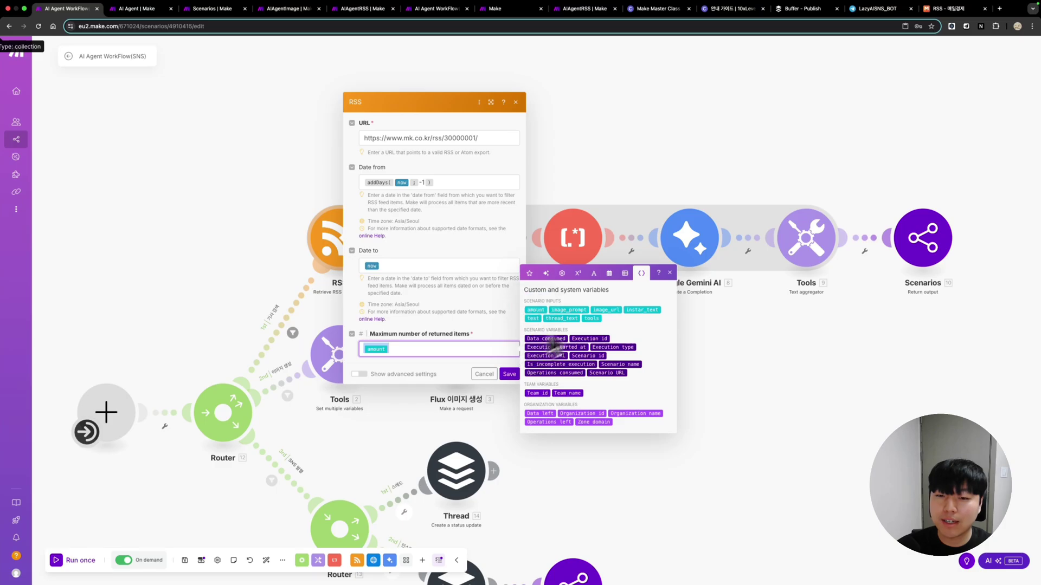
click(669, 273)
click(509, 374)
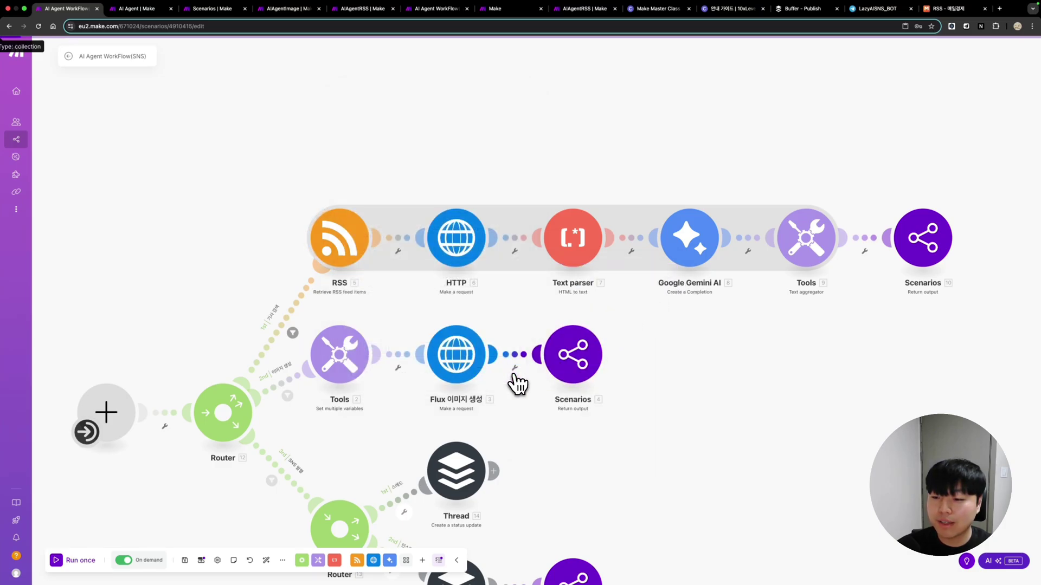
Delete the test item from the scenario inputs and save.
click(201, 561)
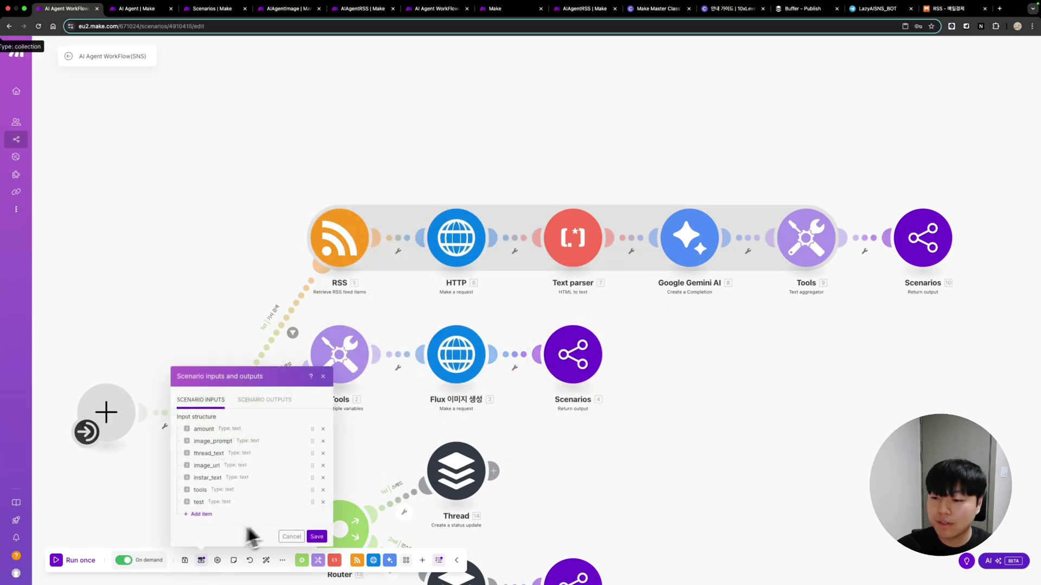
click(323, 502)
click(320, 537)
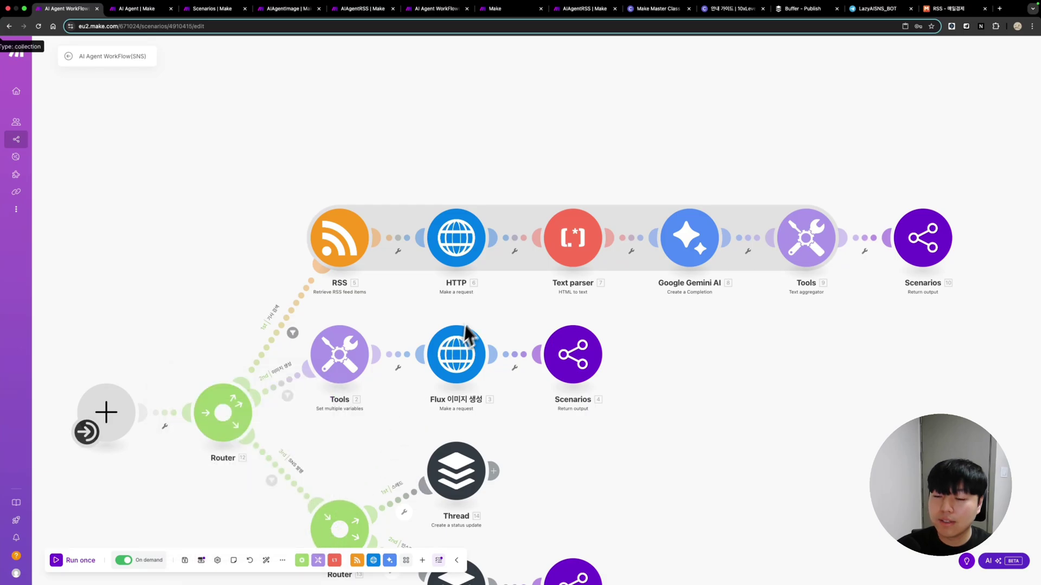
Open the scenario's 2025. 4. 26. AM 9:48:34 run from the history and examine the RSS module's input and output bundles.
scroll(465, 337, down, 3)
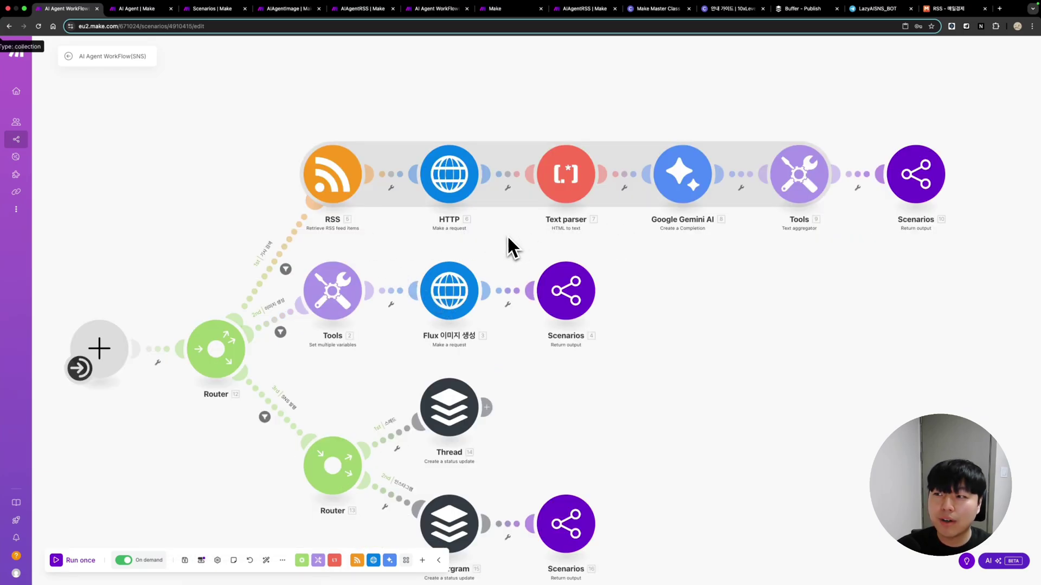
click(68, 56)
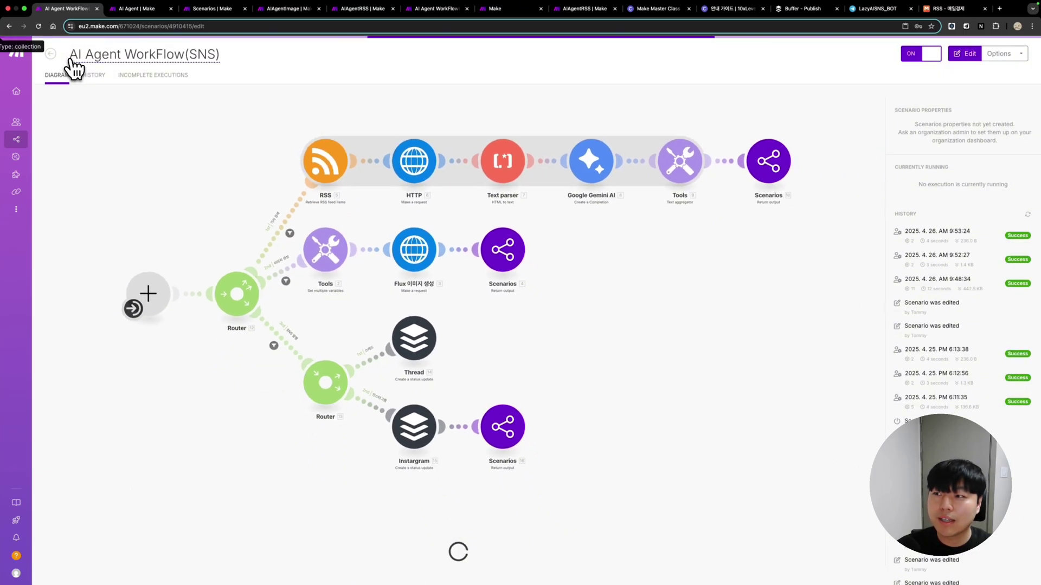
click(942, 289)
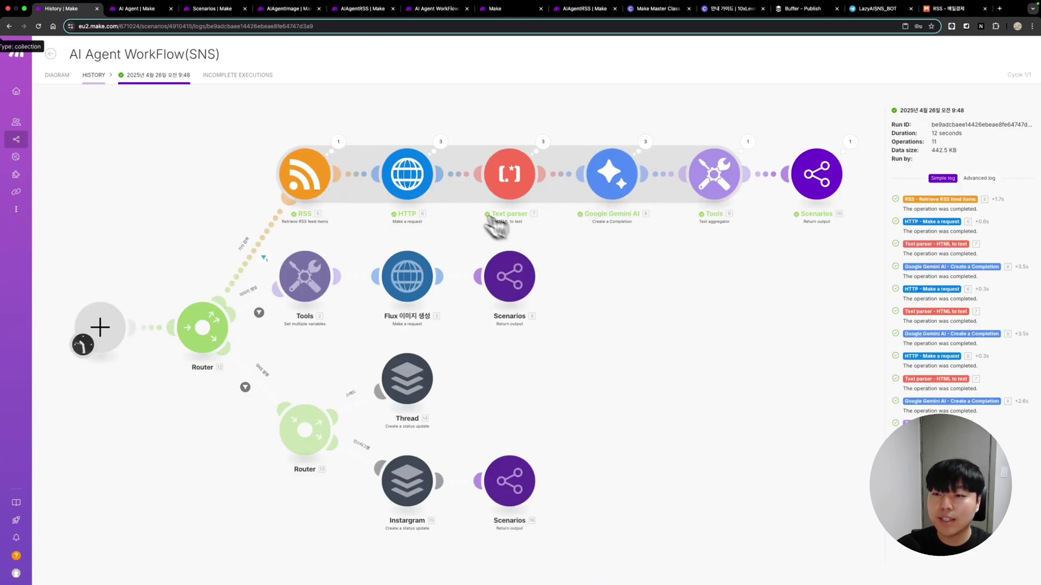
scroll(541, 289, up, 3)
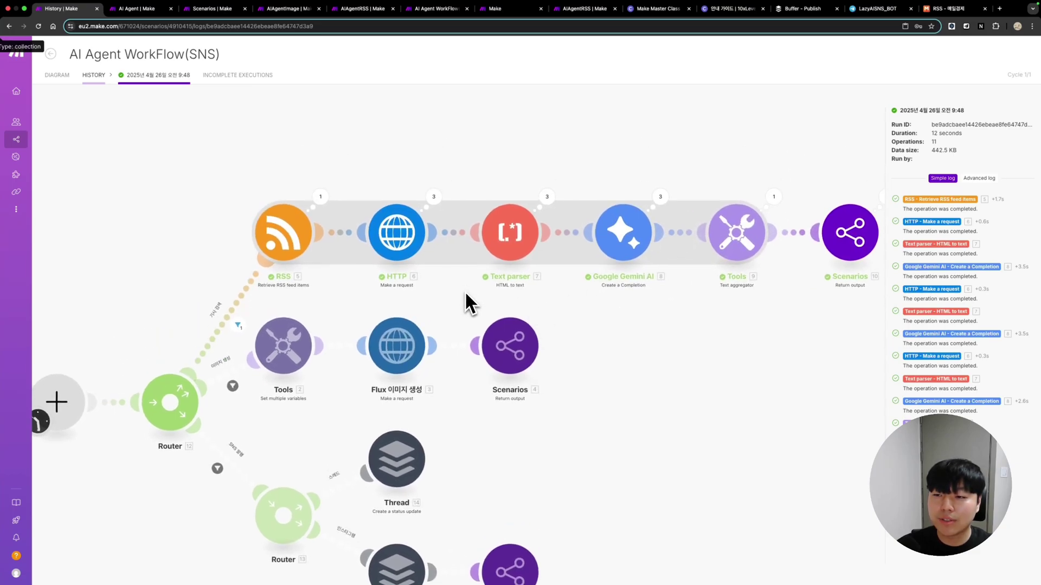
click(316, 199)
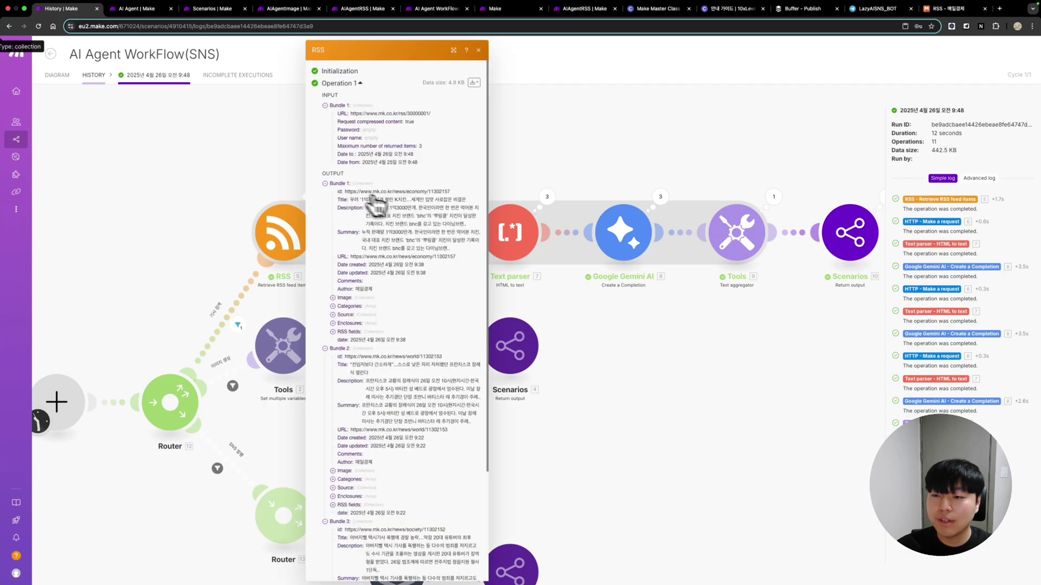
scroll(404, 254, down, 5)
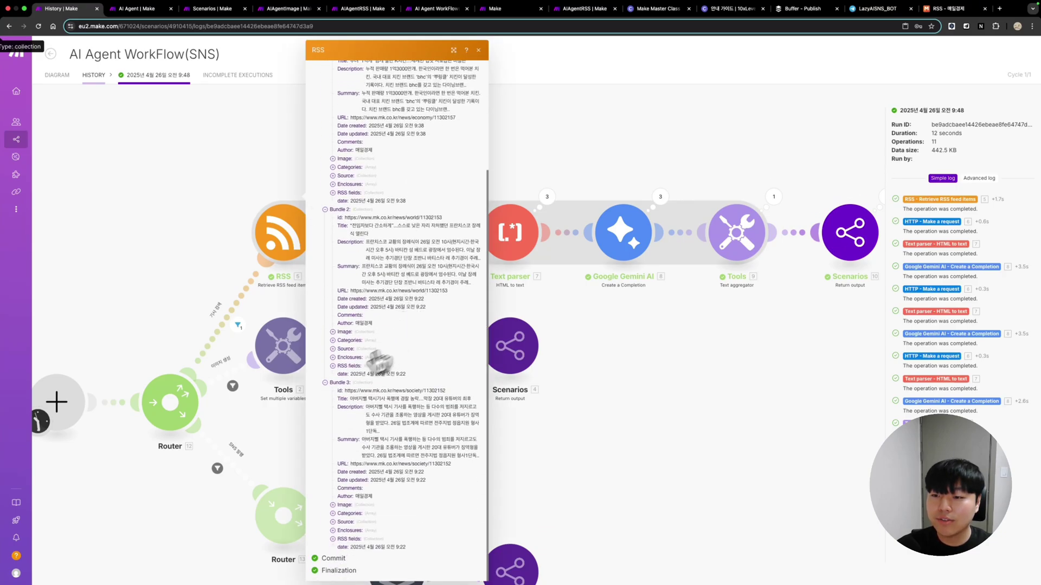
scroll(396, 307, up, 5)
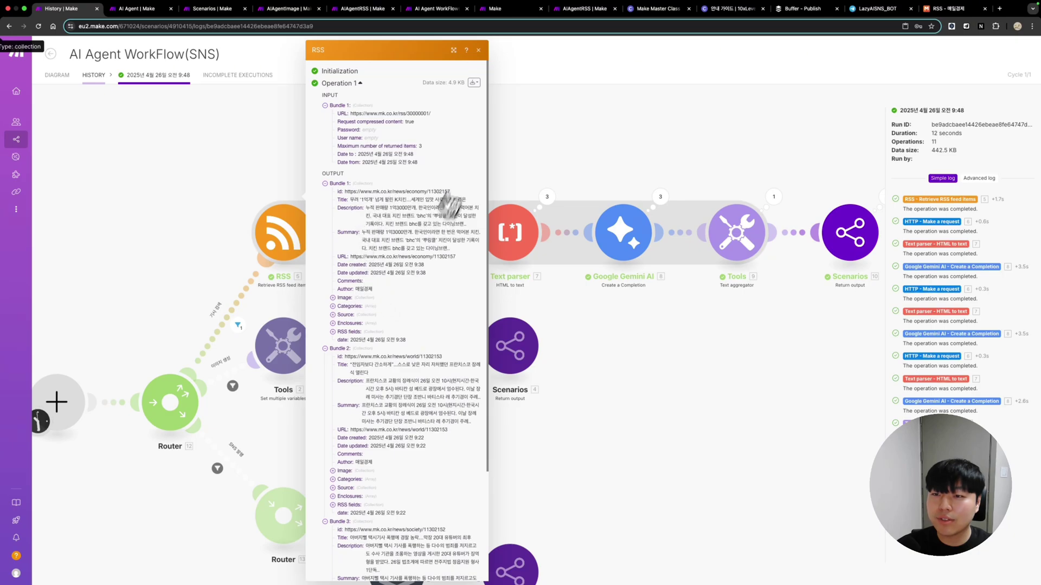
click(478, 50)
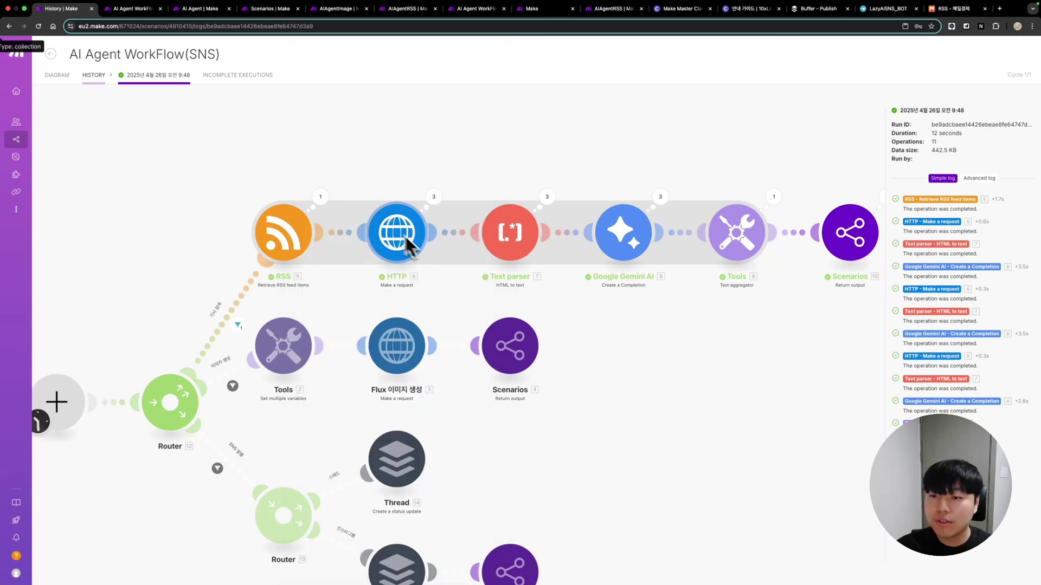
Inspect the HTTP module's first operation in this run, and open the HTTP module's settings in the scenario editor.
click(435, 199)
click(470, 188)
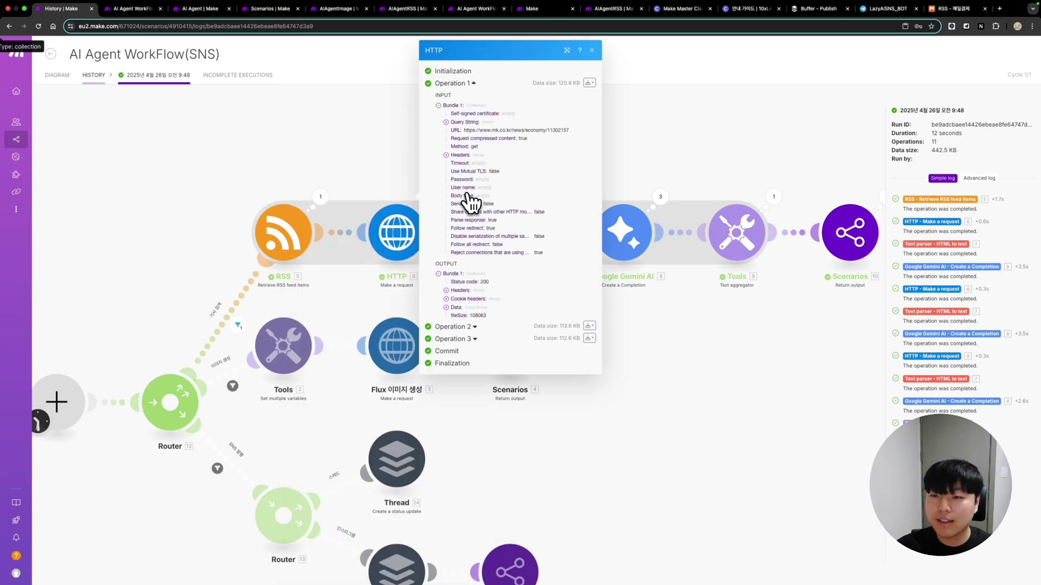
click(591, 49)
click(132, 9)
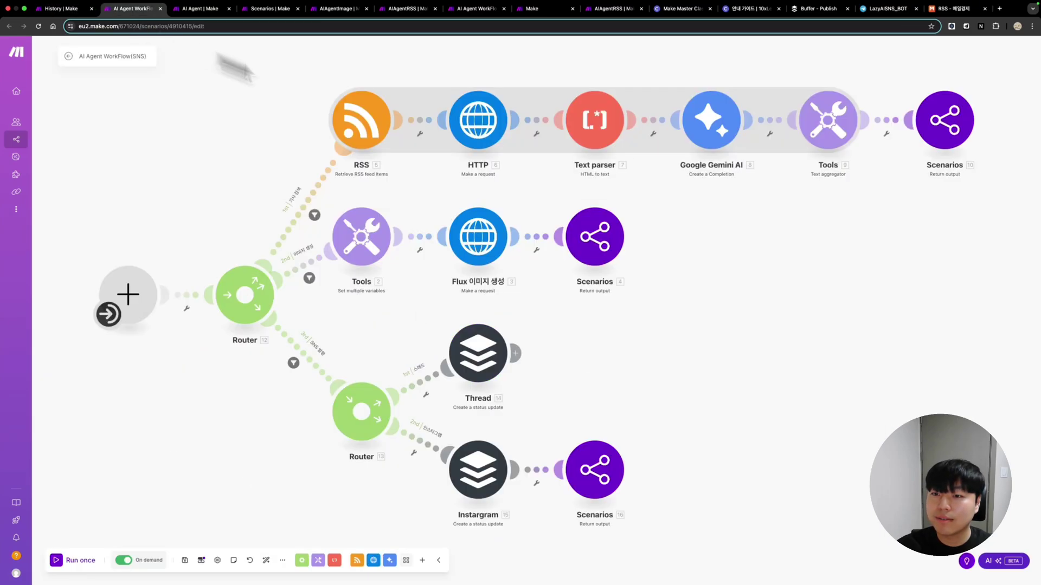
click(480, 189)
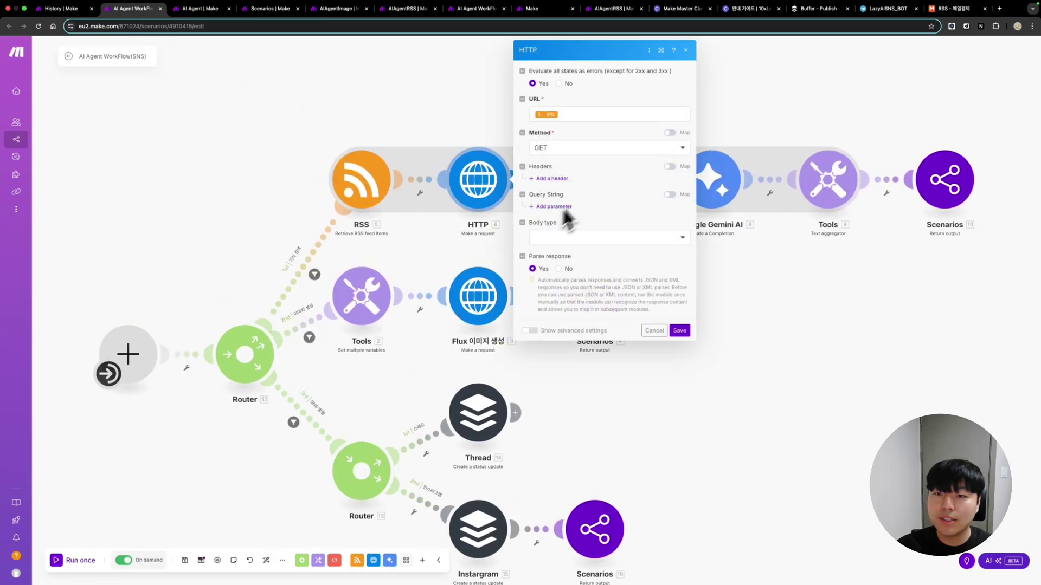
Check which RSS variable is mapped to the HTTP module's URL, and leave its settings without saving.
click(567, 115)
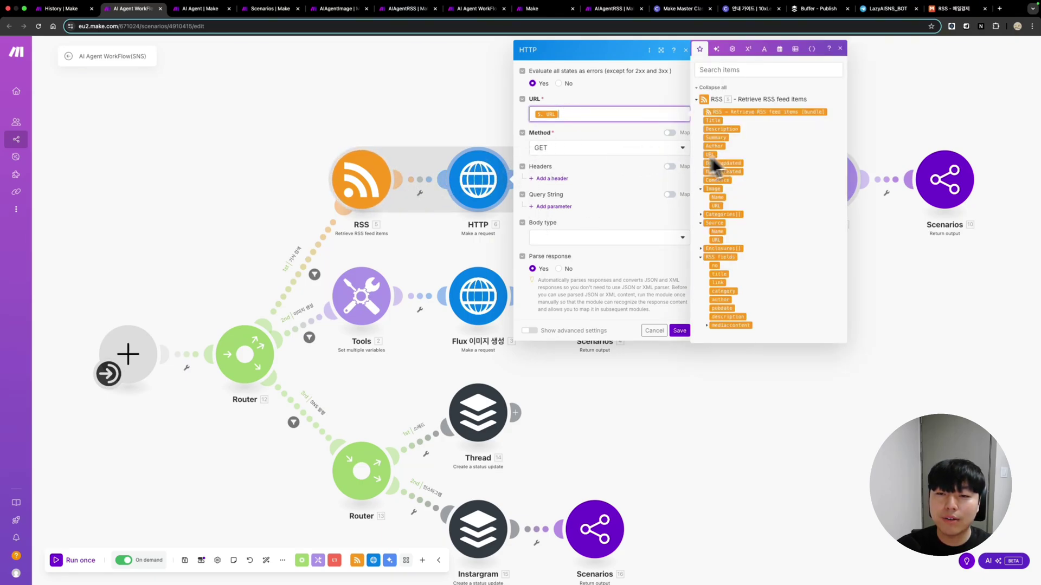
click(553, 158)
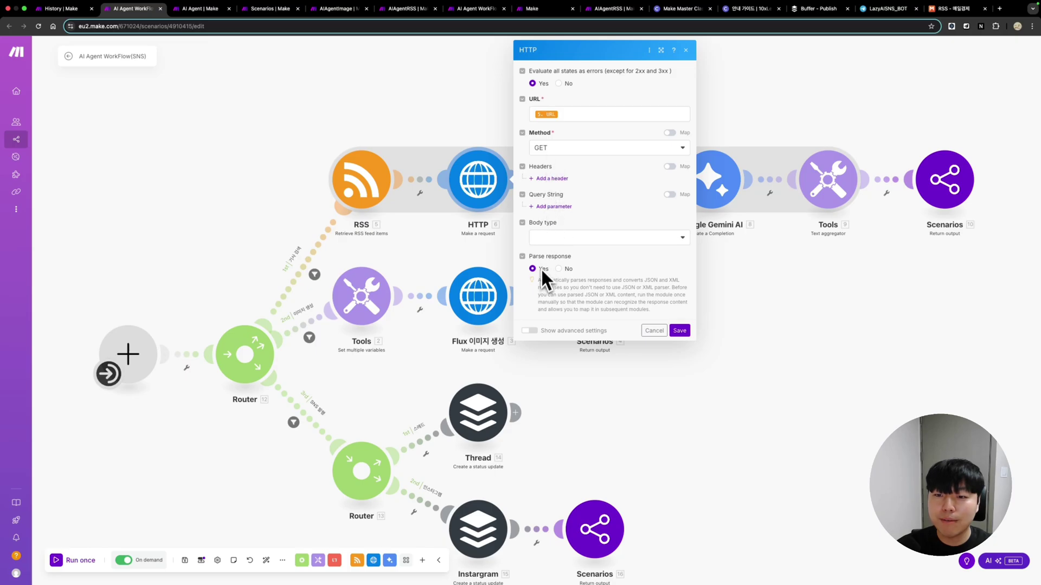
click(653, 329)
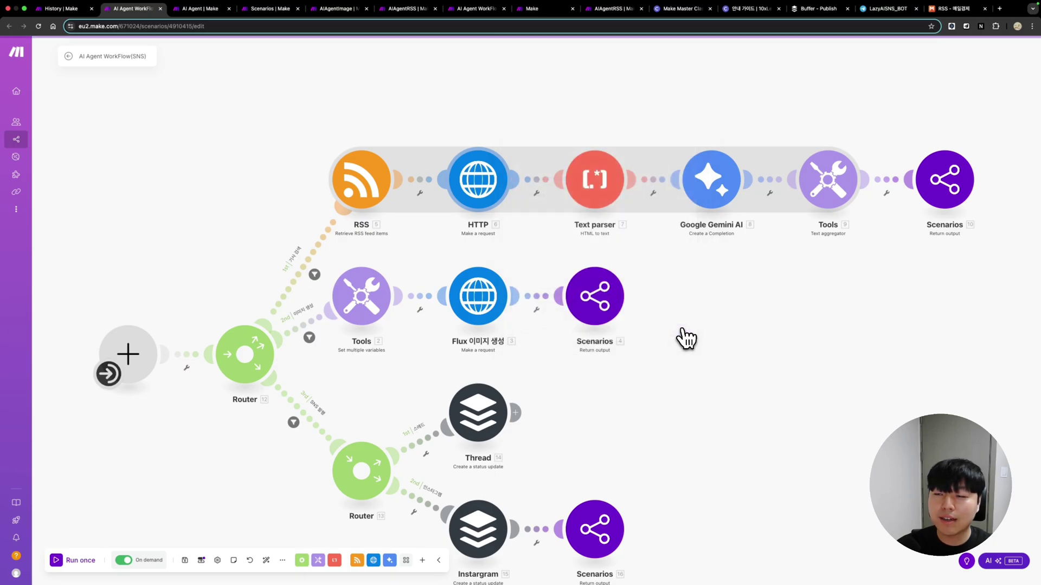
Return to the run history and examine the Data output of the HTTP module's first operation.
click(60, 8)
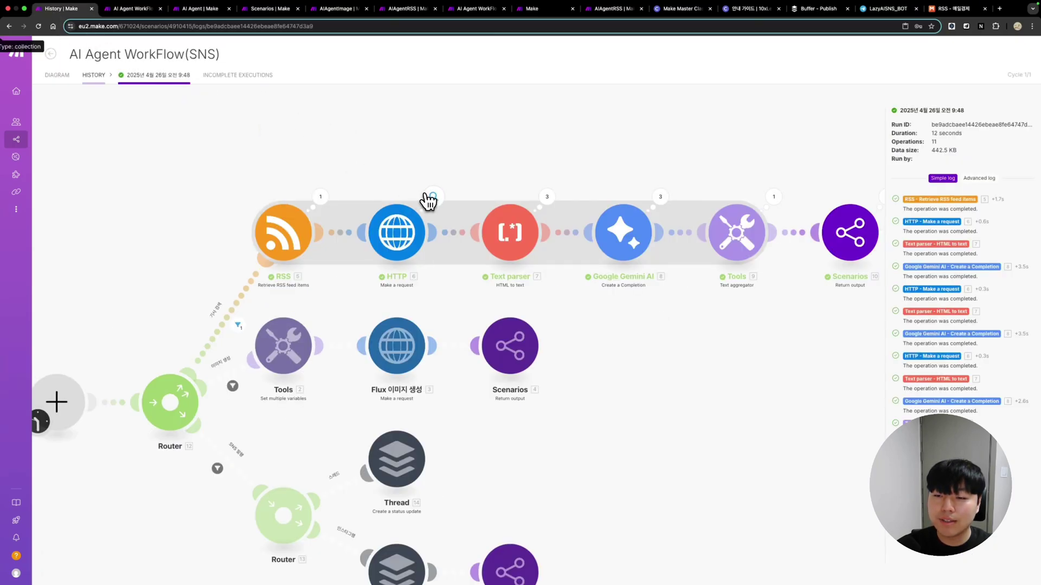
click(434, 196)
click(464, 202)
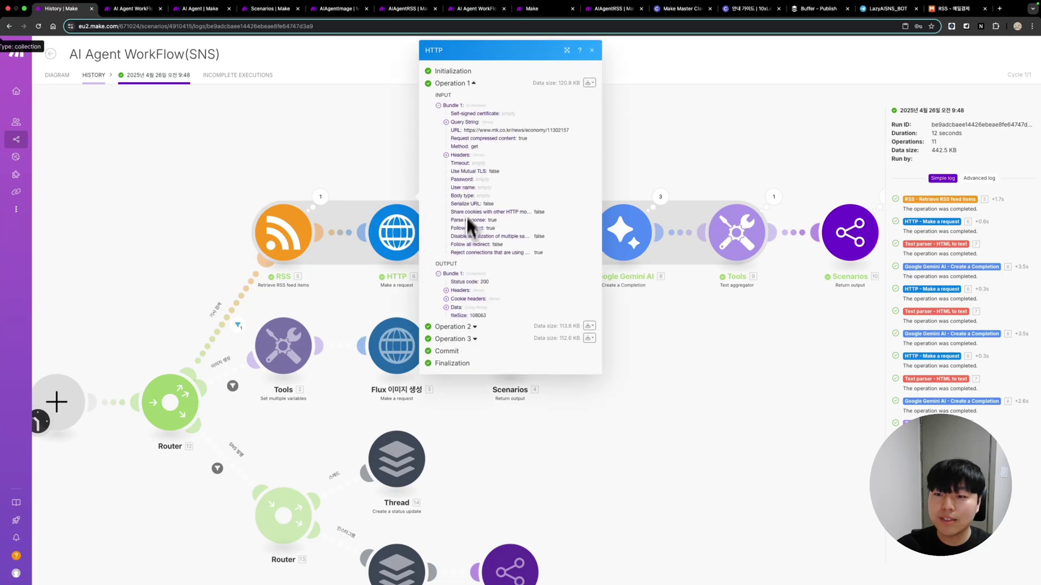
click(450, 308)
scroll(481, 348, down, 4)
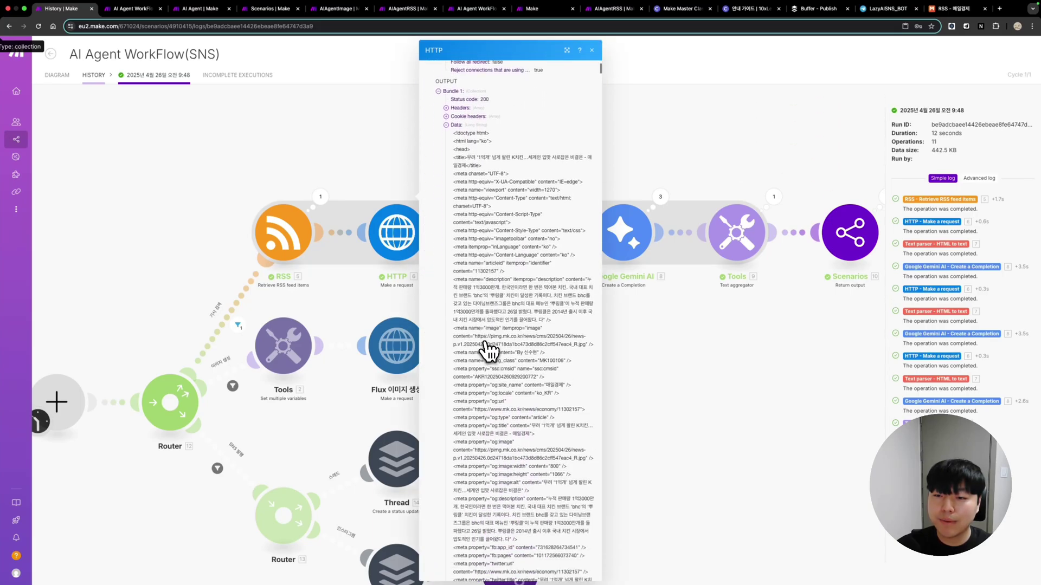
click(591, 51)
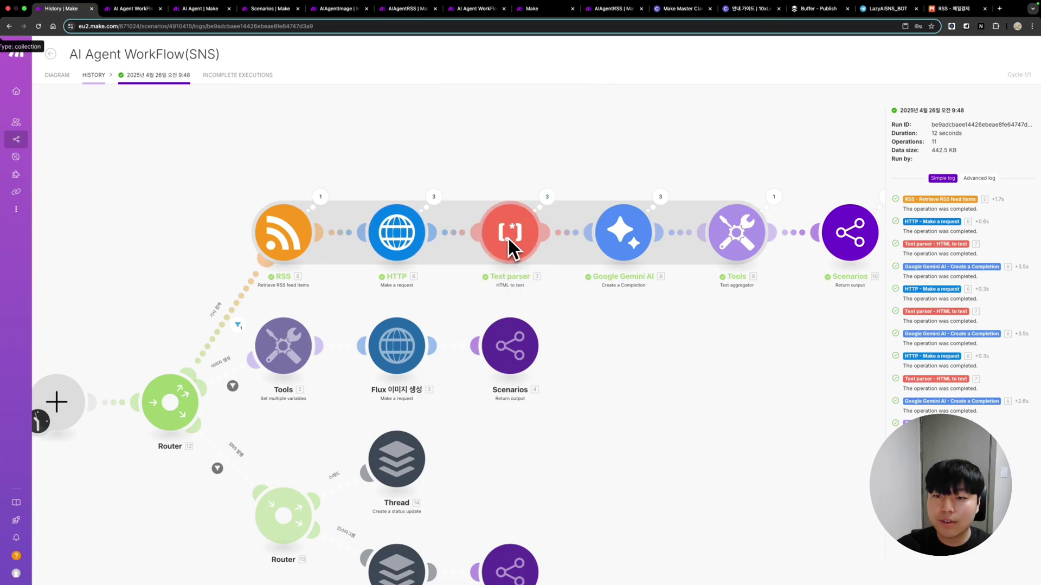
Examine the input and text output of the Text parser's first operation in this run.
click(549, 205)
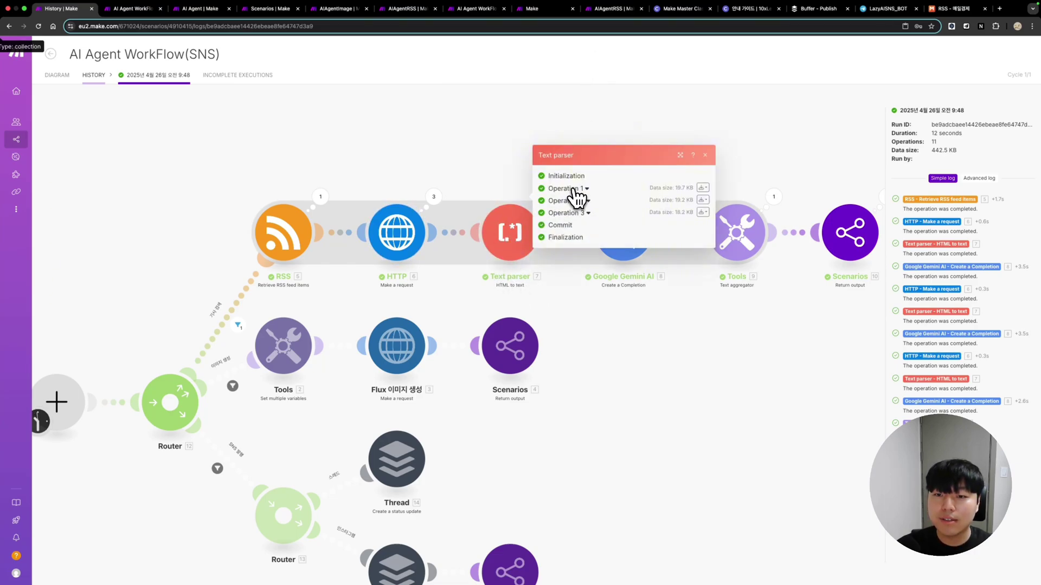
click(573, 189)
click(567, 226)
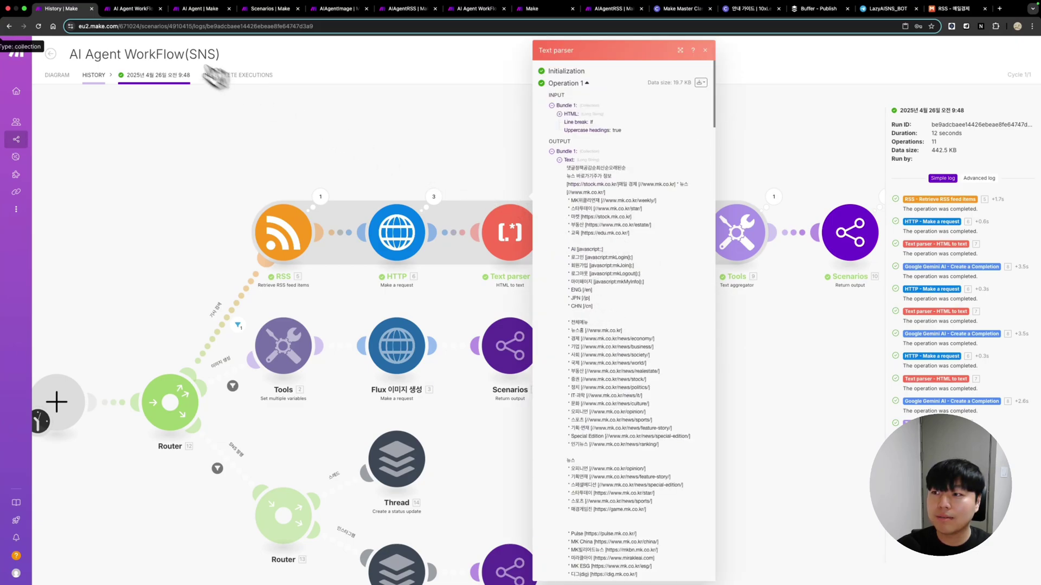
Check the HTTP Data variable mapped to the Text parser's HTML in the scenario editor, and save the module.
click(131, 9)
click(464, 203)
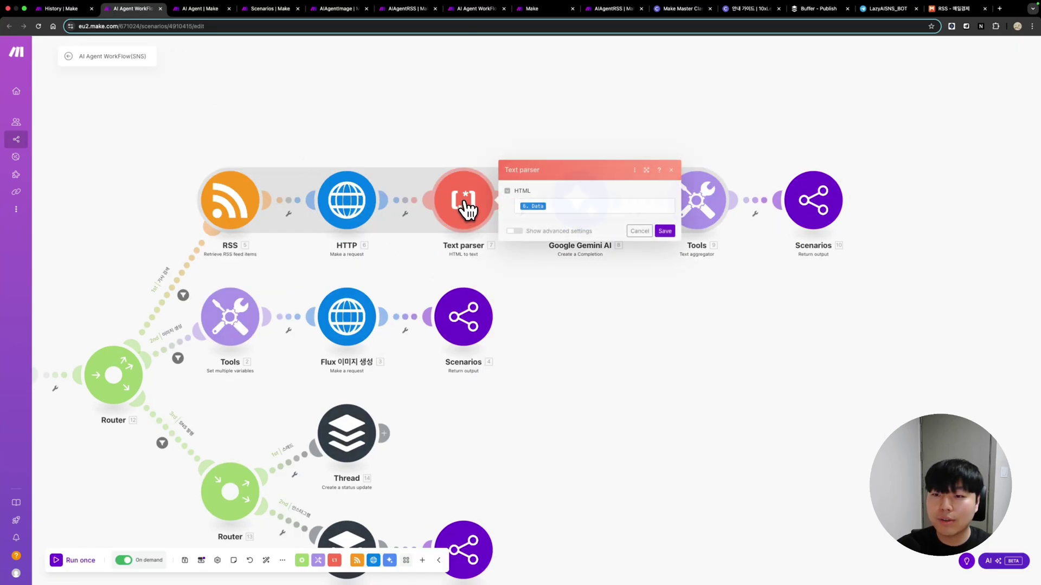
click(555, 207)
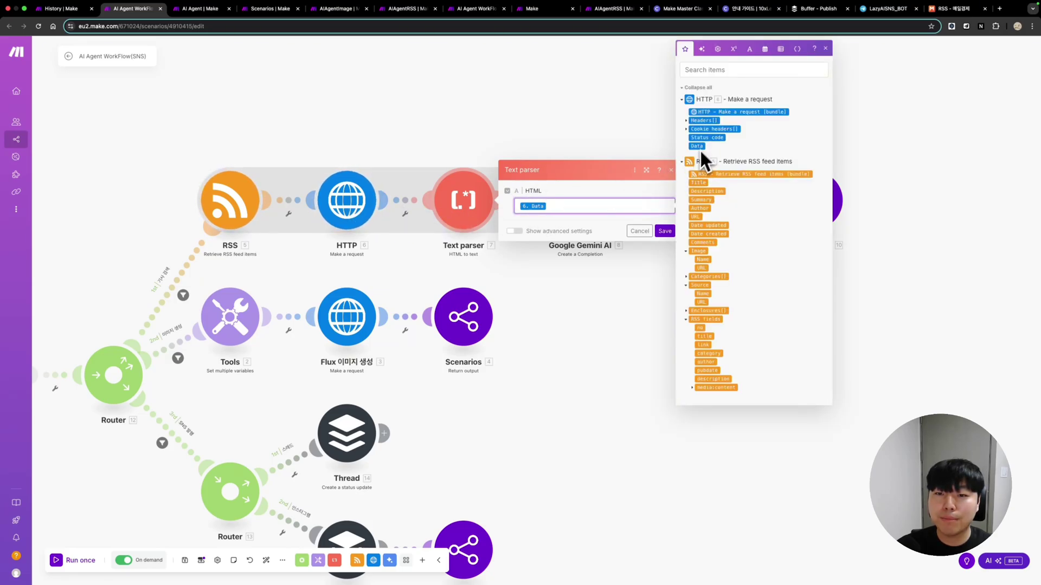
click(664, 231)
Review the Google Gemini AI module's model, messages and mapped Text parser variable, and save the module.
drag(625, 256, 580, 258)
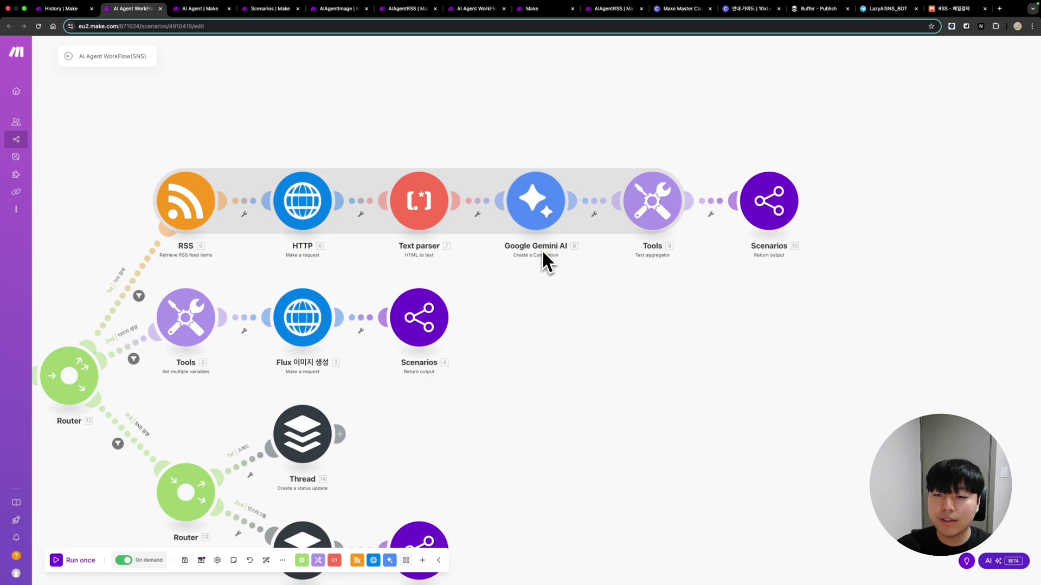
click(536, 223)
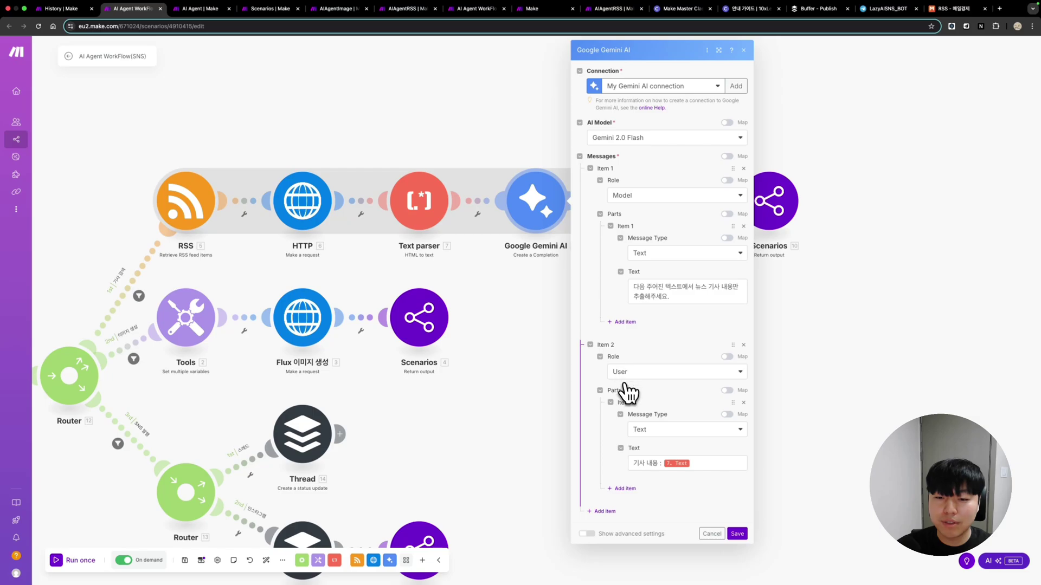
click(694, 463)
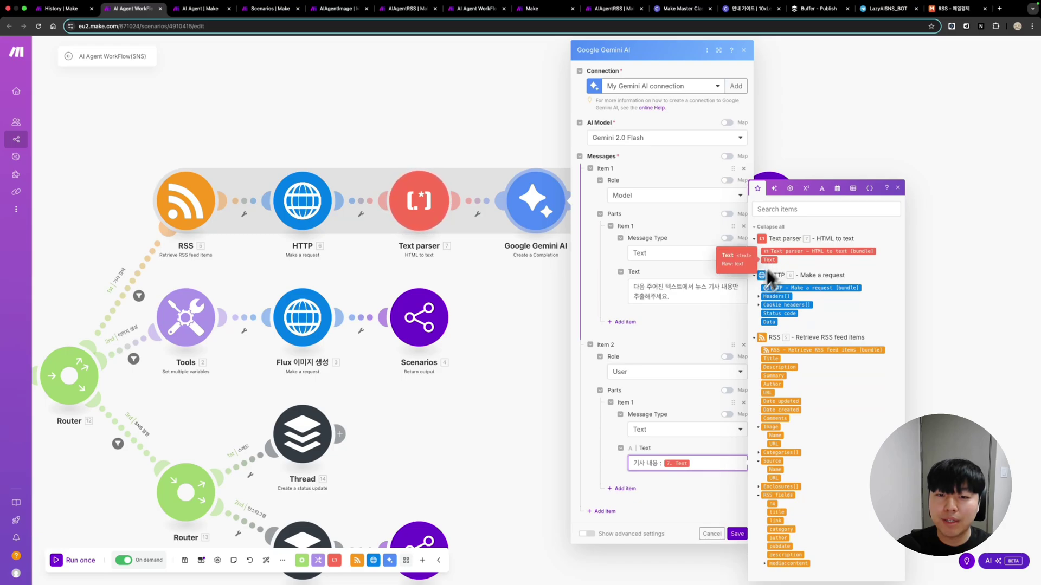
click(736, 534)
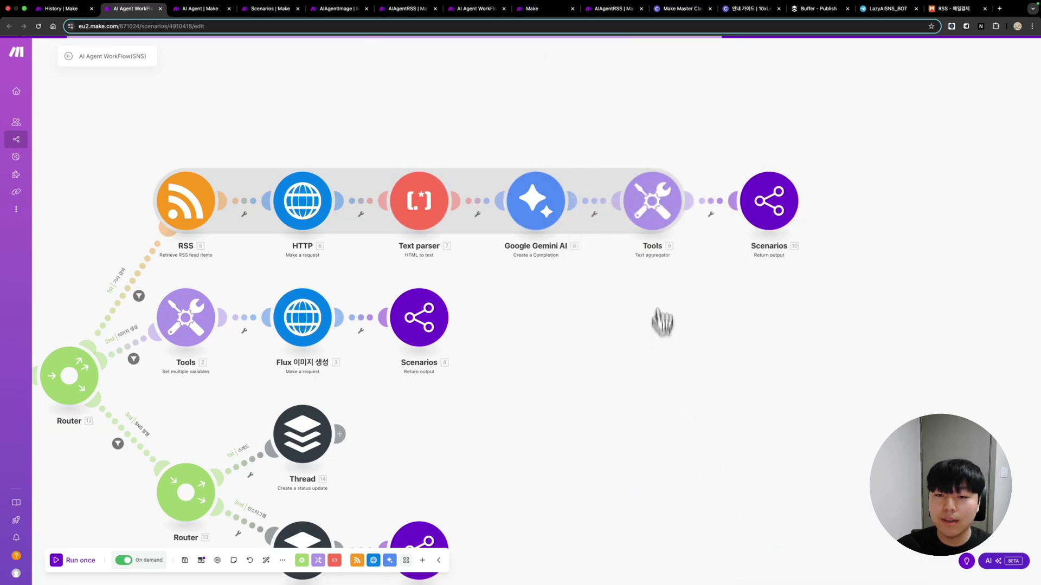
Try inserting another RSS fields title variable into the Text aggregator's text, and delete the duplicate.
click(653, 216)
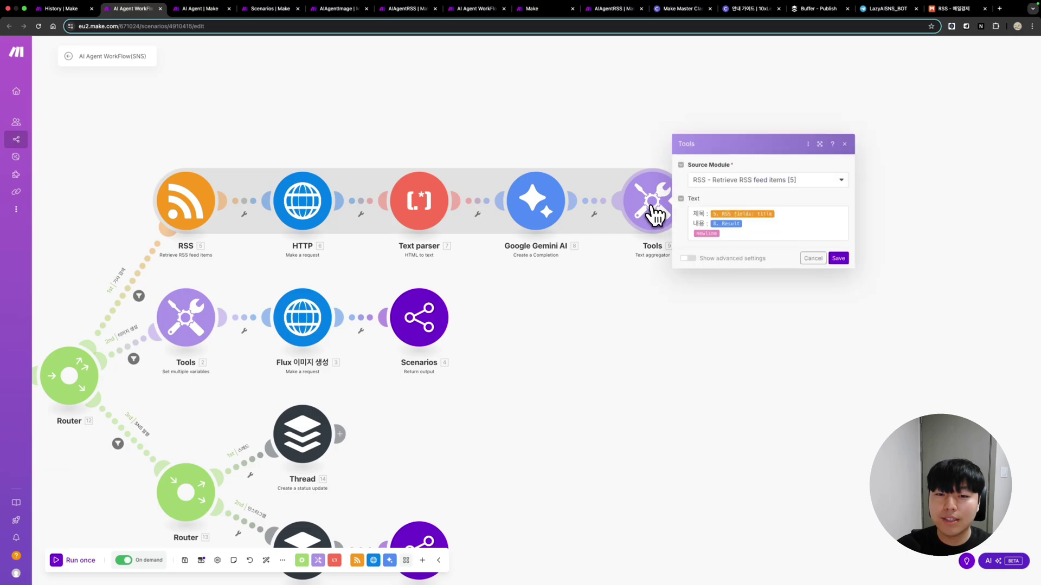
click(724, 216)
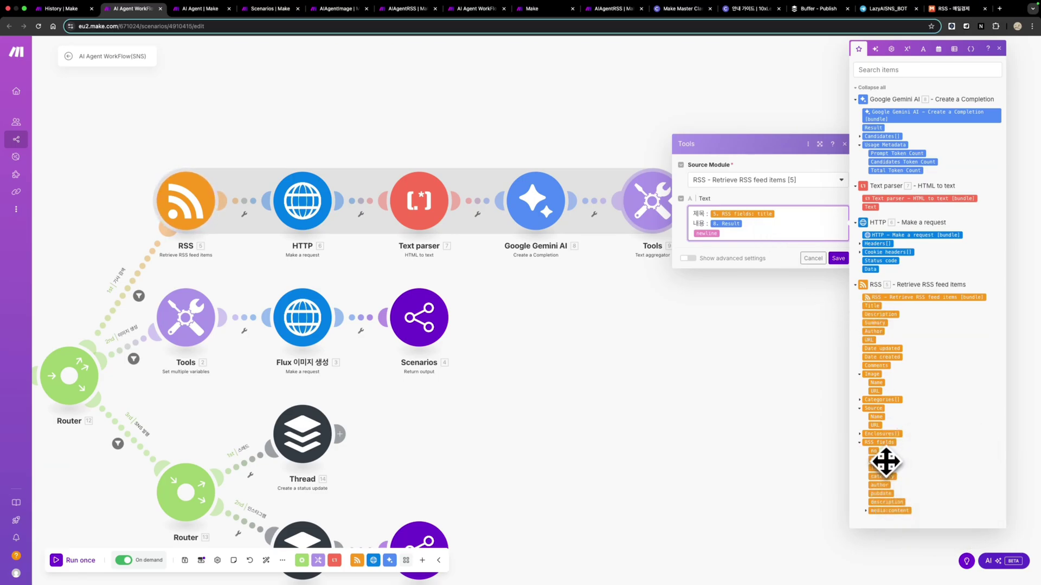
click(884, 460)
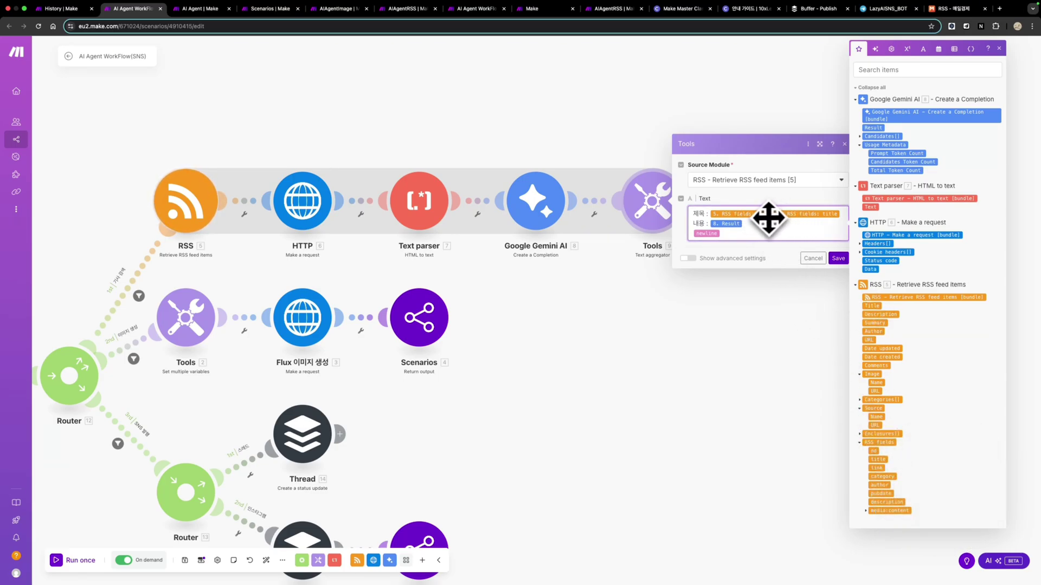
key(BackSpace)
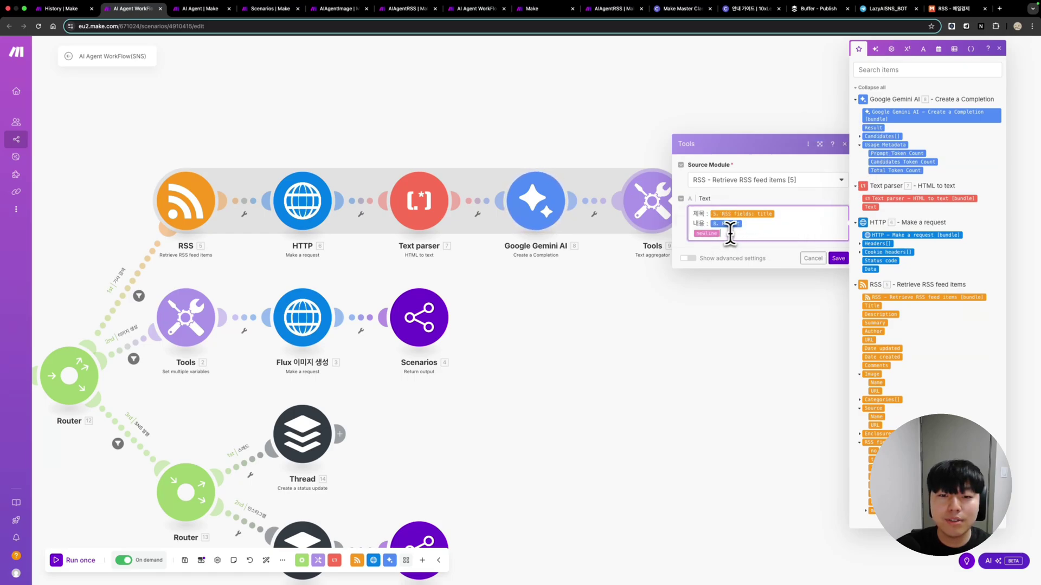
Try adding a second newline keyword to the Text aggregator's text, delete it, and save the module.
click(925, 158)
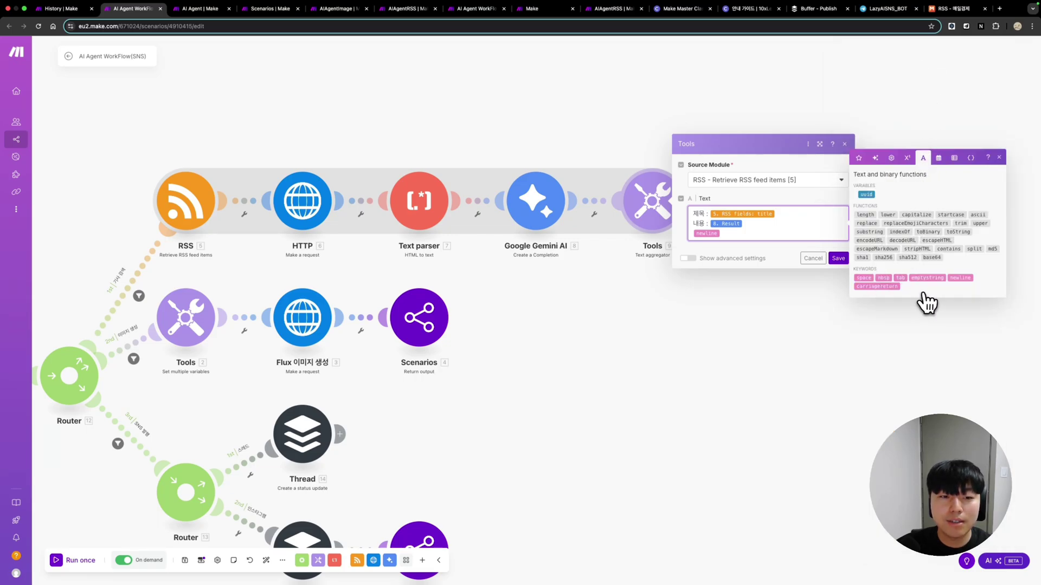
click(962, 279)
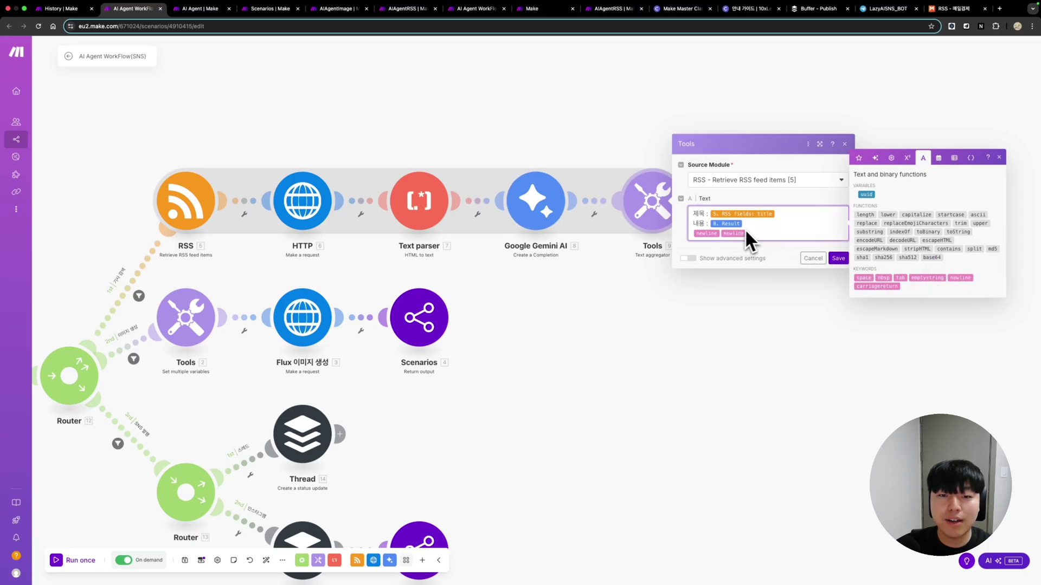
key(BackSpace)
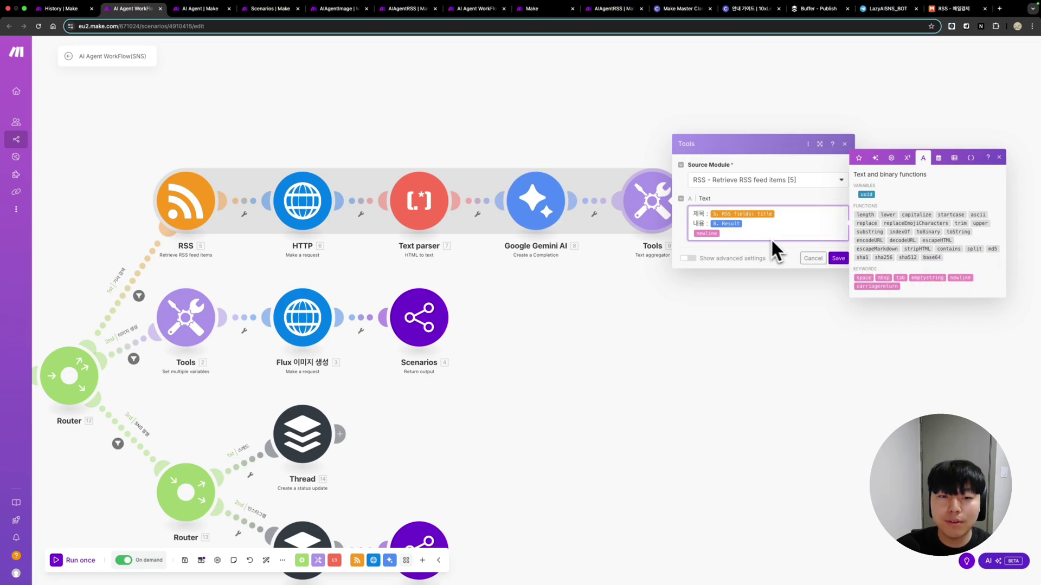
click(838, 259)
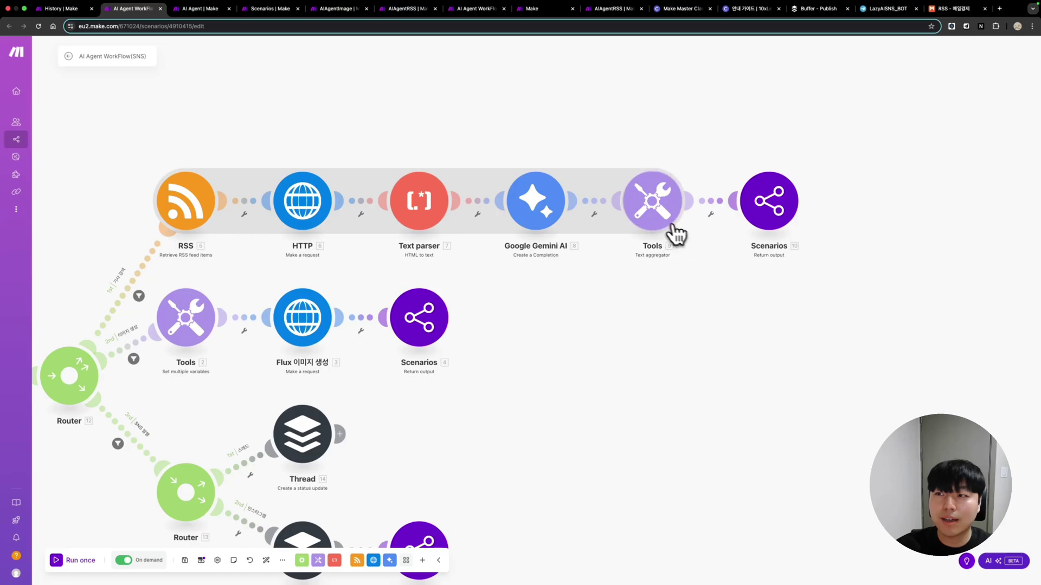
Read through the combined article text output by the Text aggregator in the run history.
key(ctrl+shift+Tab)
click(717, 232)
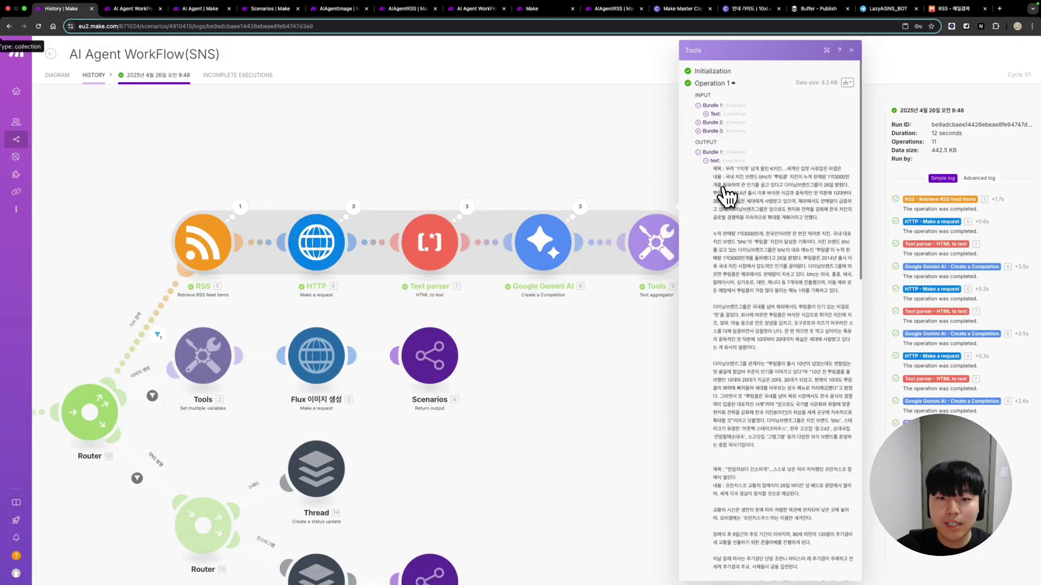
scroll(767, 262, down, 5)
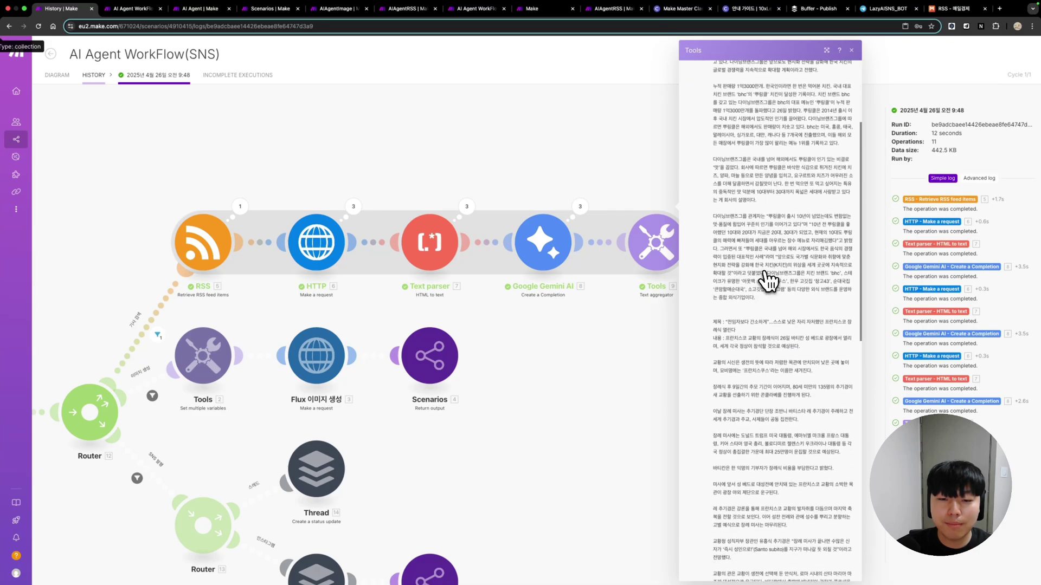
scroll(725, 301, down, 1)
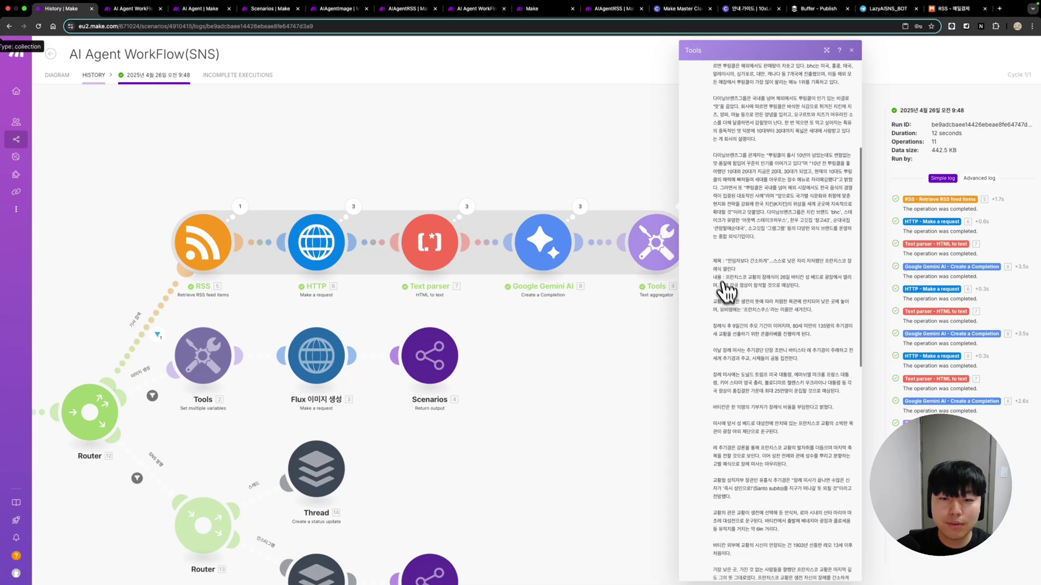
scroll(723, 386, down, 7)
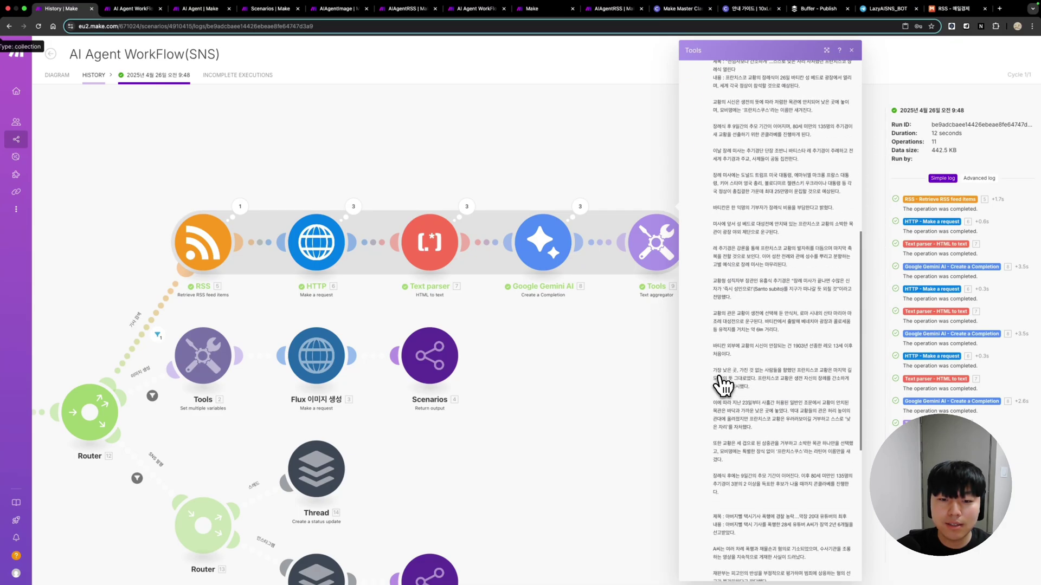
scroll(723, 386, down, 8)
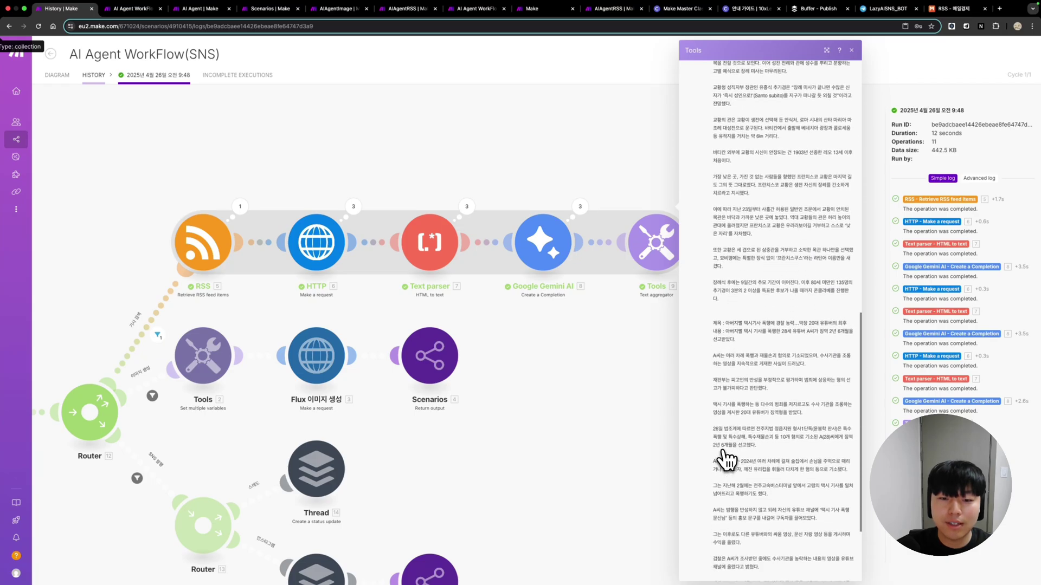
click(851, 50)
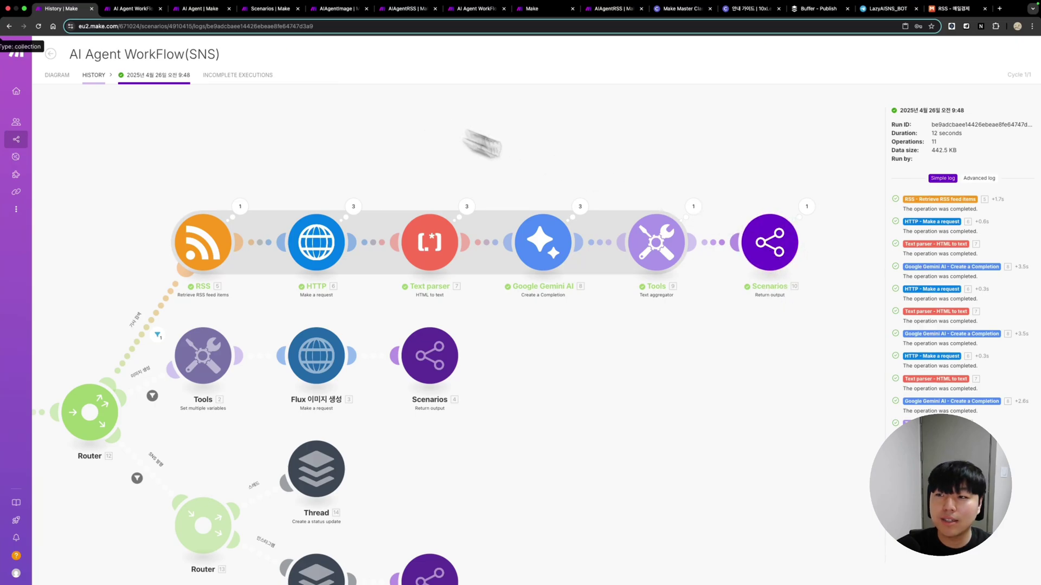
Look up the modules available for the Scenarios app in the editor without adding one.
click(137, 9)
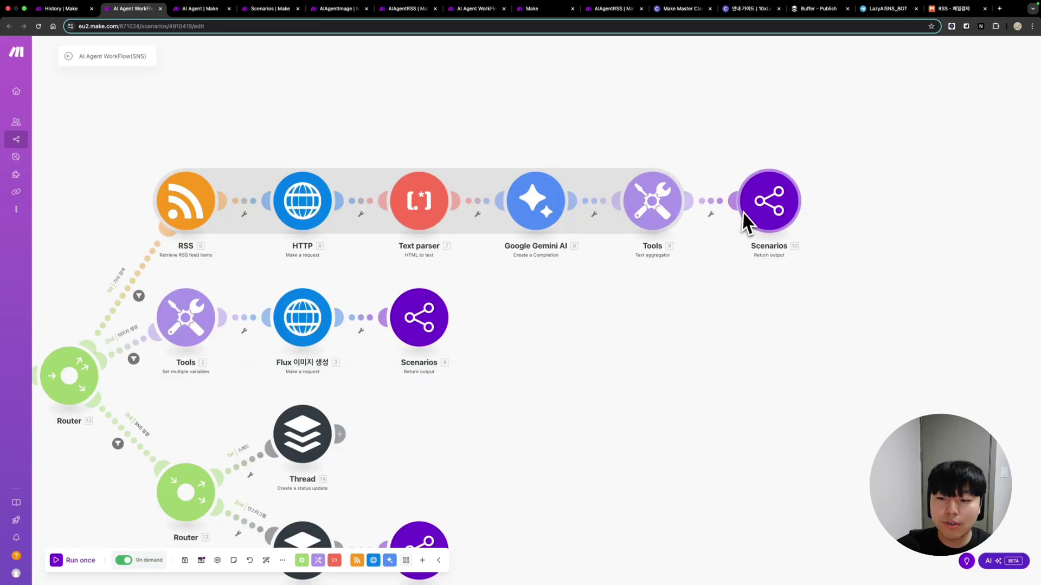
click(421, 562)
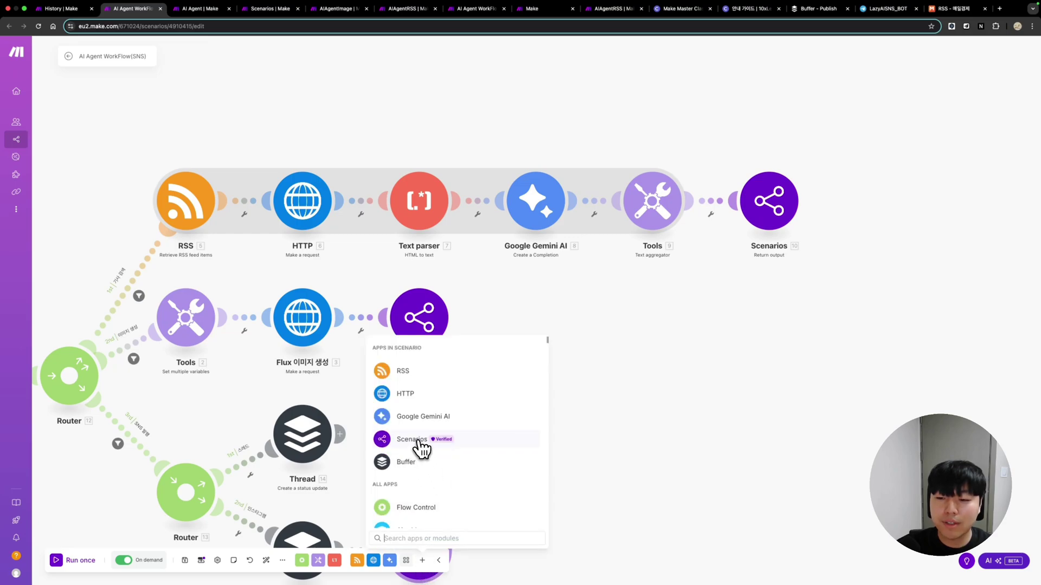
click(421, 447)
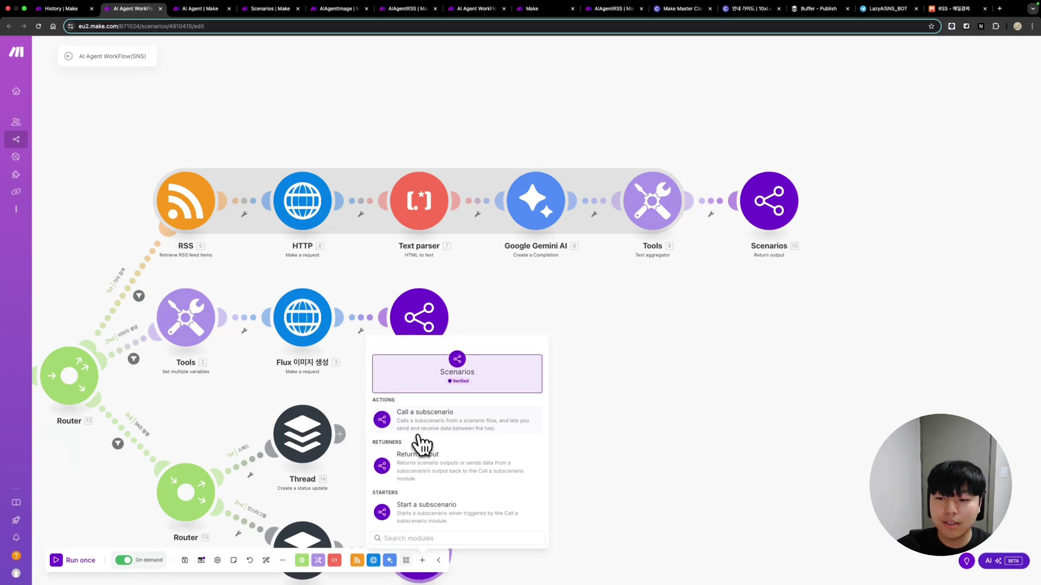
click(680, 318)
Check the Text aggregator's text variable mapped to the result of the news branch's Return output module, and save it.
click(772, 210)
click(865, 207)
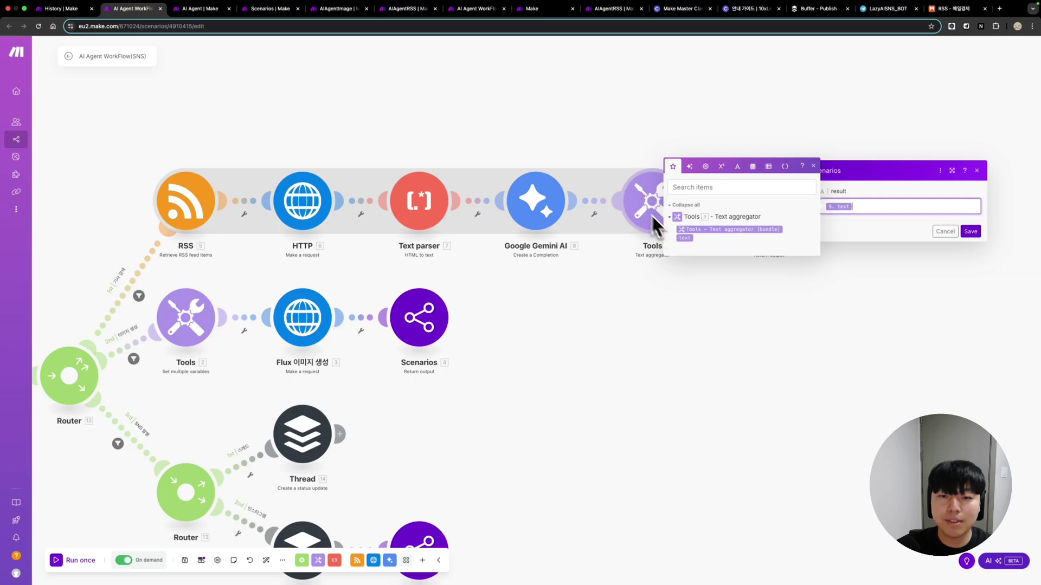
click(814, 167)
click(971, 231)
drag(674, 293, 726, 295)
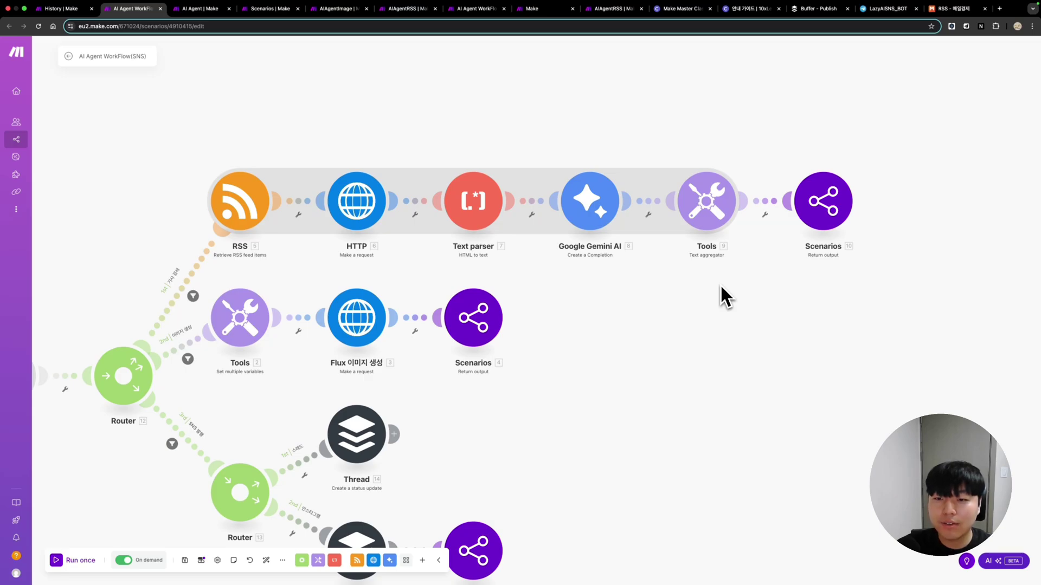
drag(379, 288, 507, 285)
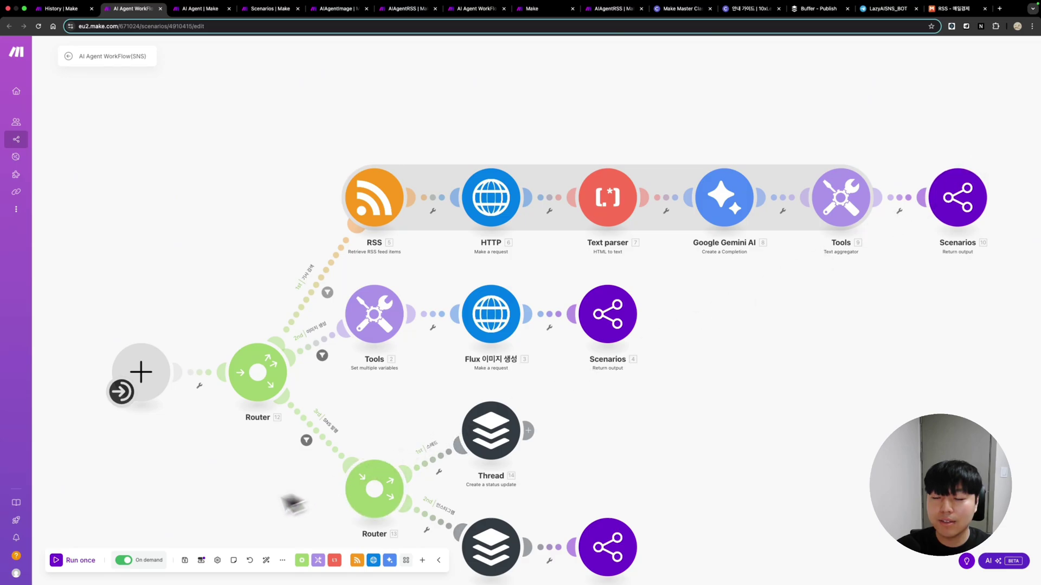
Try adding a new item to the scenario's output structure beside result, remove it, and close the inputs and outputs settings.
click(201, 561)
click(260, 413)
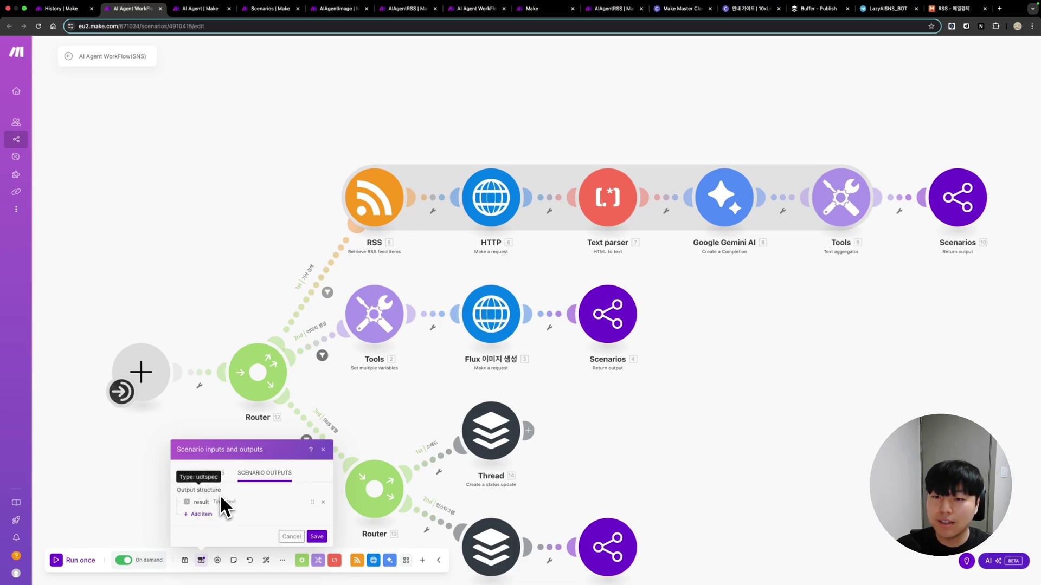
click(200, 514)
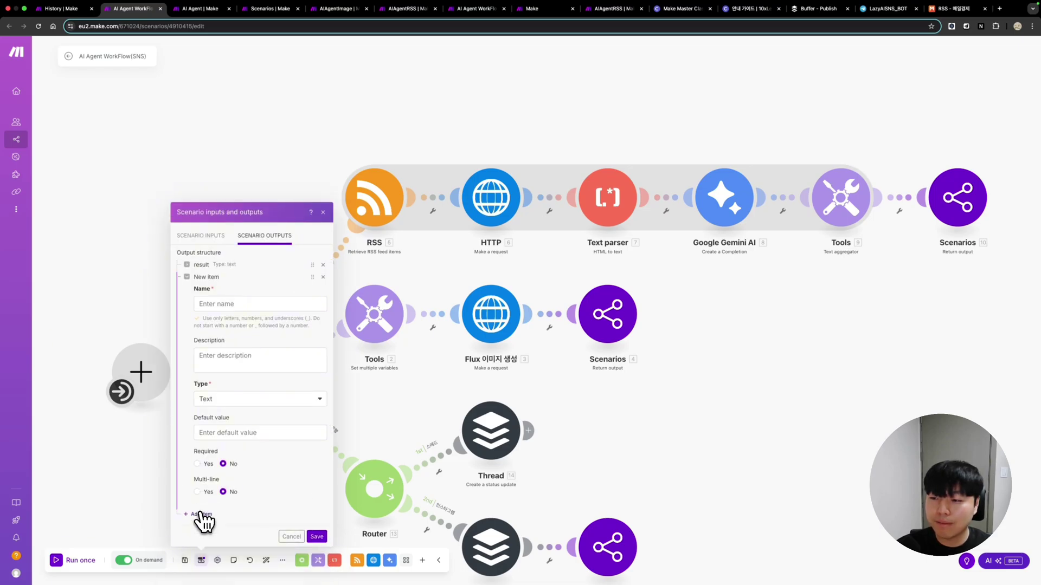
click(323, 277)
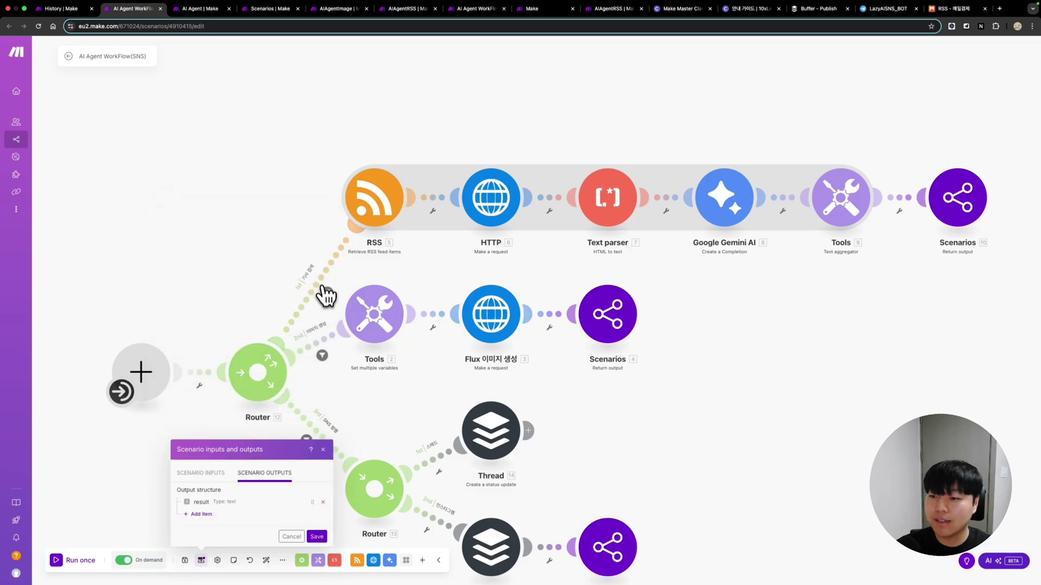
click(324, 450)
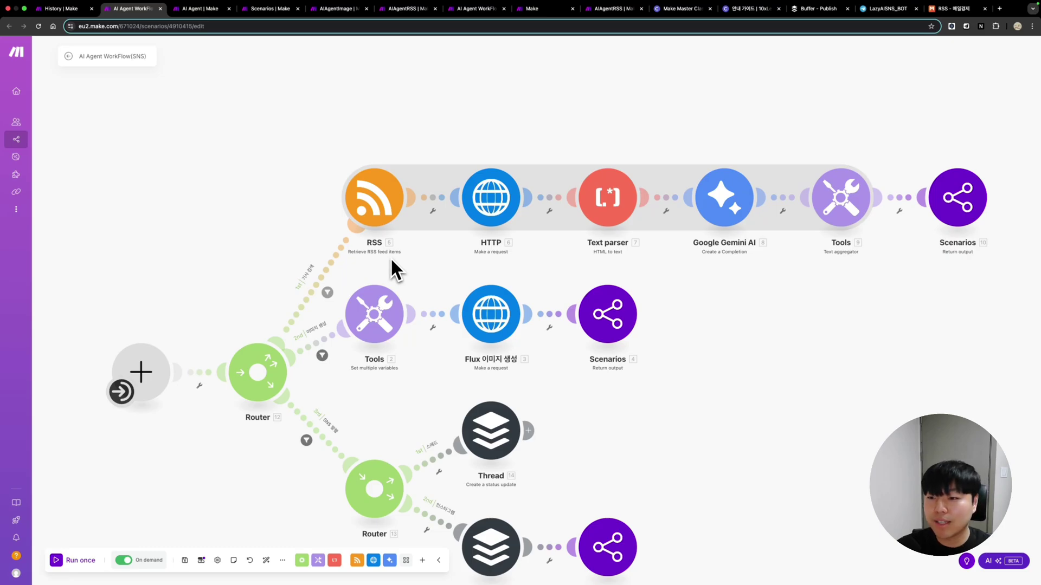
Check the tools condition in the 기사 검색 route's filter and compare it with the tool descriptions in the AI SNS Agent's system prompt.
click(321, 284)
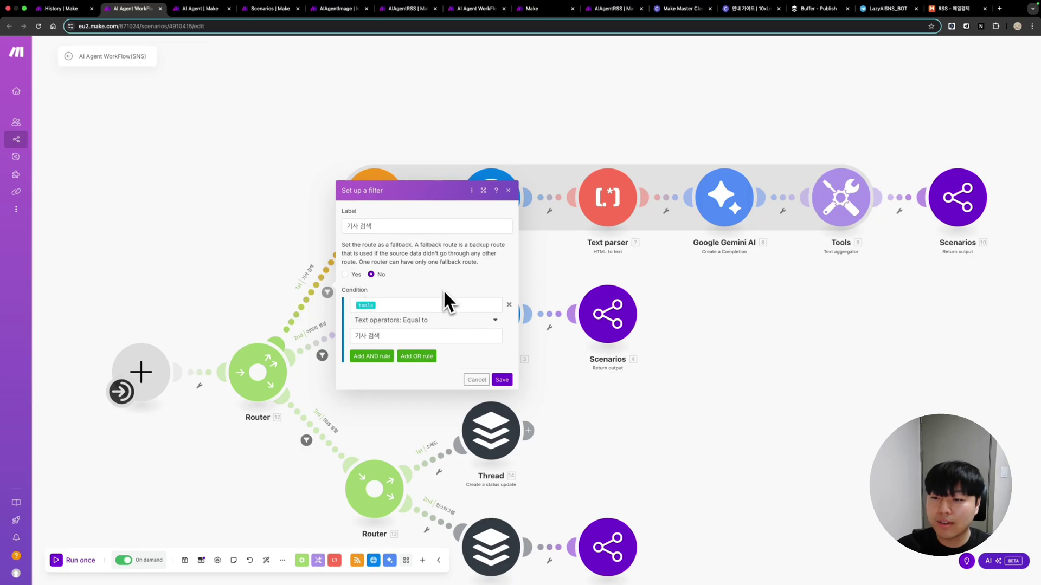
click(396, 305)
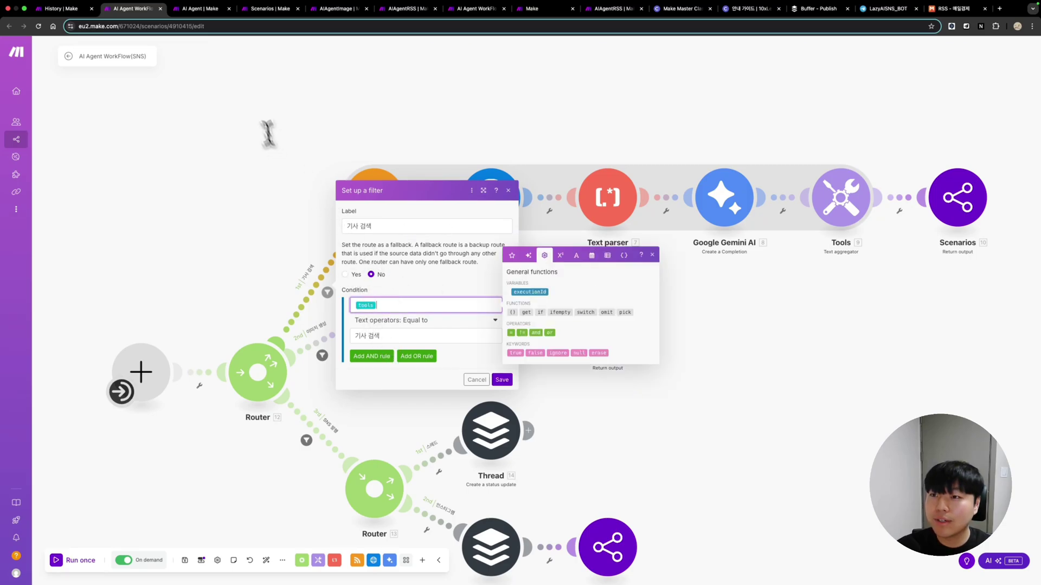
click(544, 10)
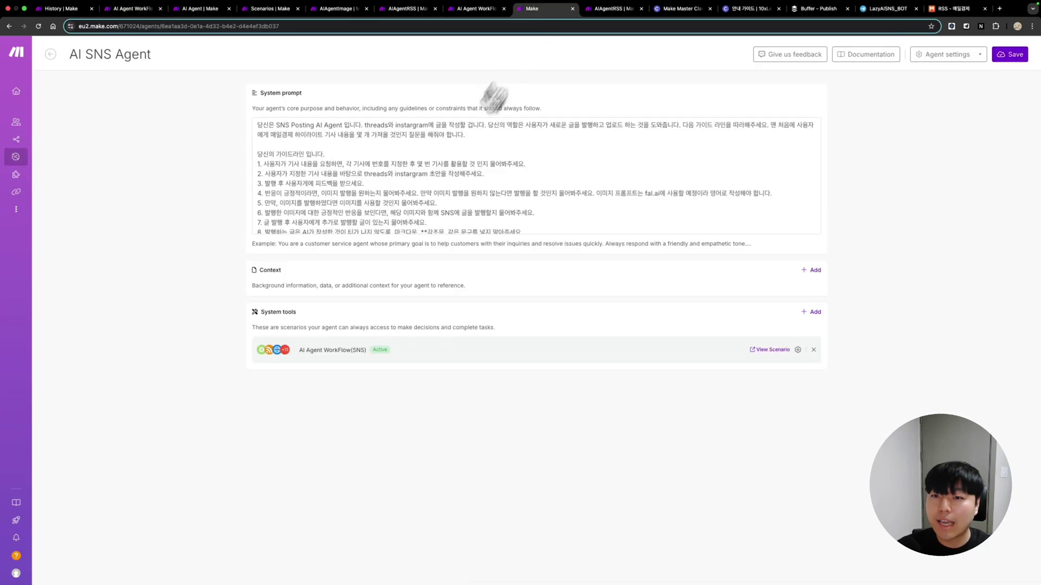
scroll(432, 177, down, 10)
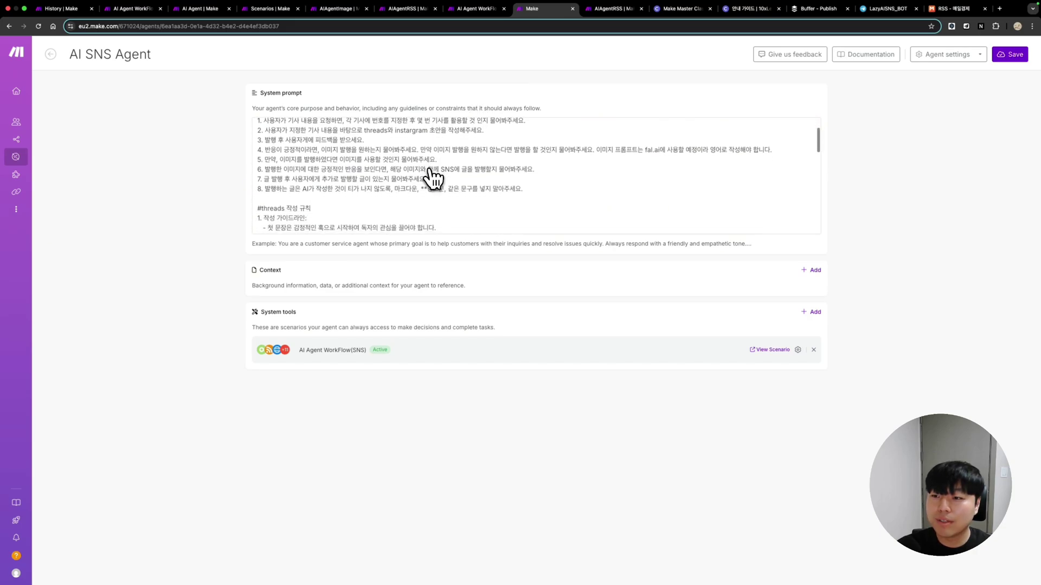
scroll(432, 177, down, 5)
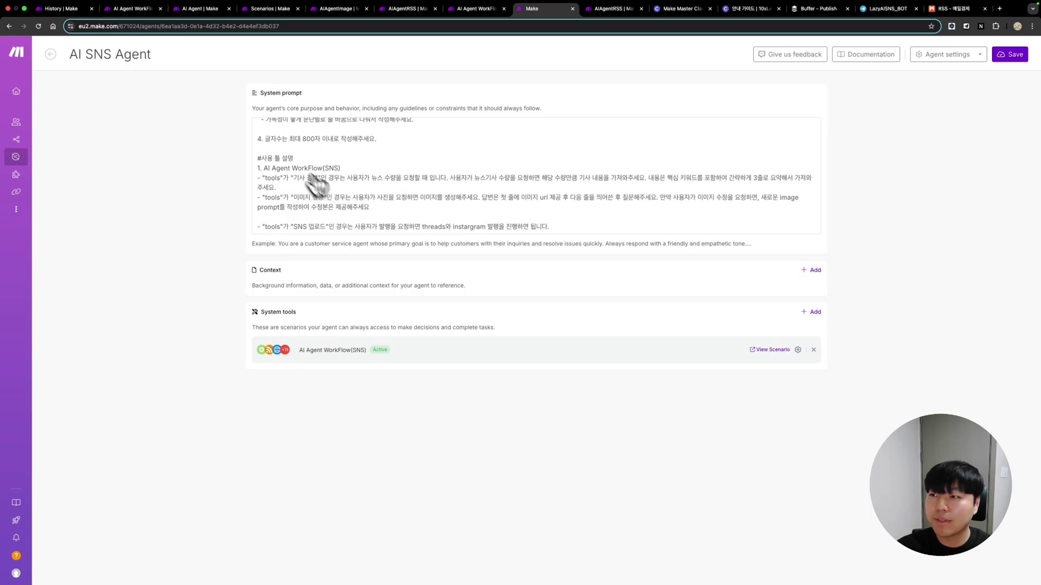
Inspect the 기사 검색 filter's bundle in the run history, and save the filter unchanged in the scenario editor.
click(70, 10)
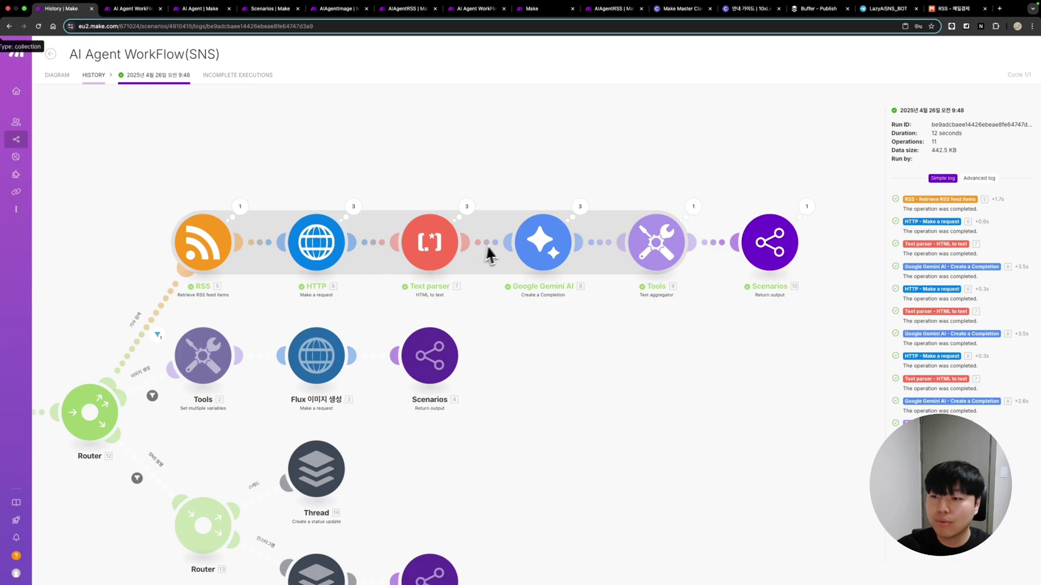
scroll(488, 256, left, 5)
scroll(487, 255, down, 2)
click(378, 285)
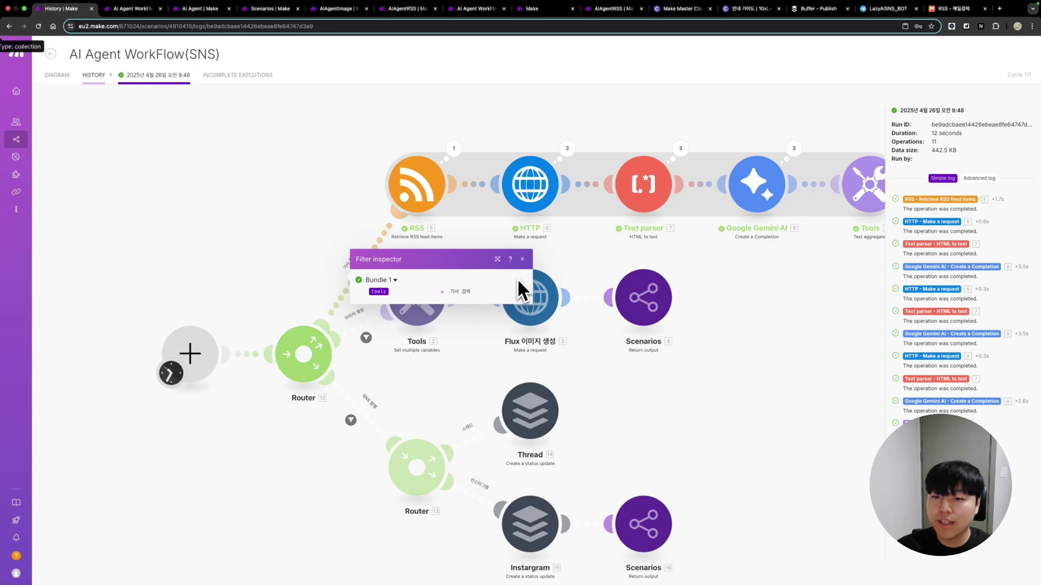
click(523, 260)
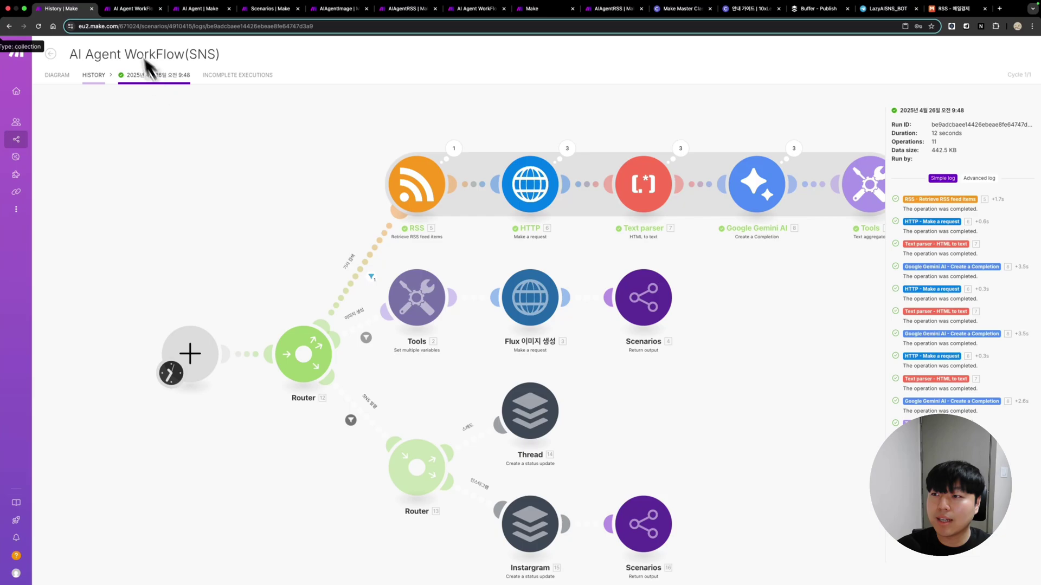
click(133, 9)
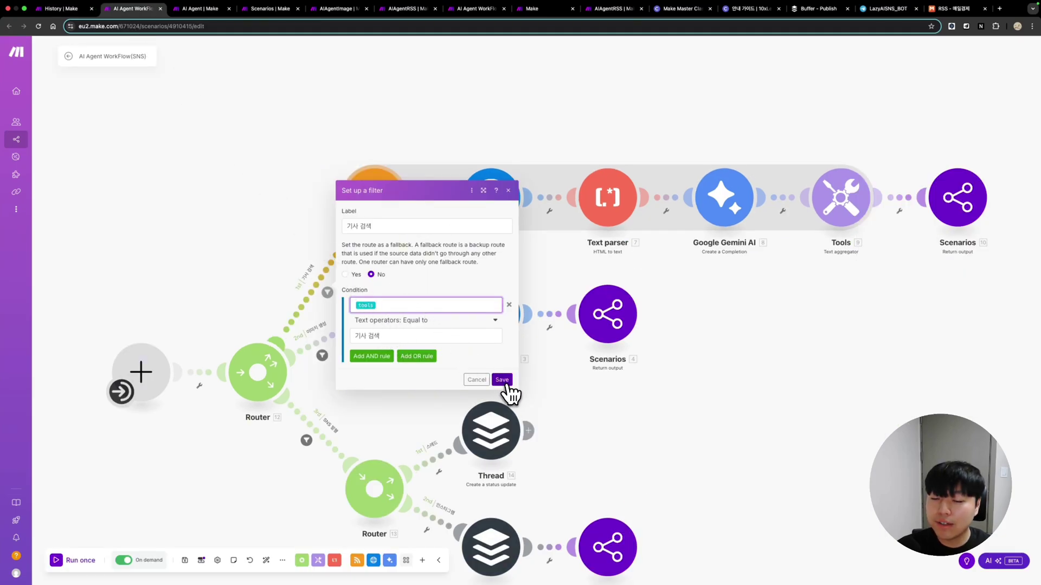
click(502, 380)
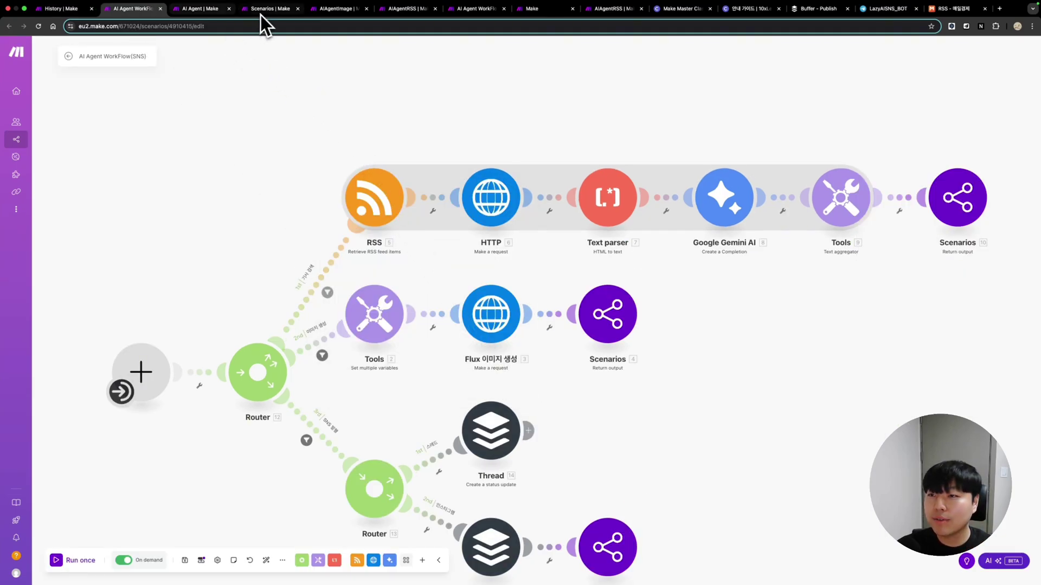
Look at the standalone AIAgentRSS scenario's diagram and return to the SNS workflow editor.
click(336, 8)
click(409, 10)
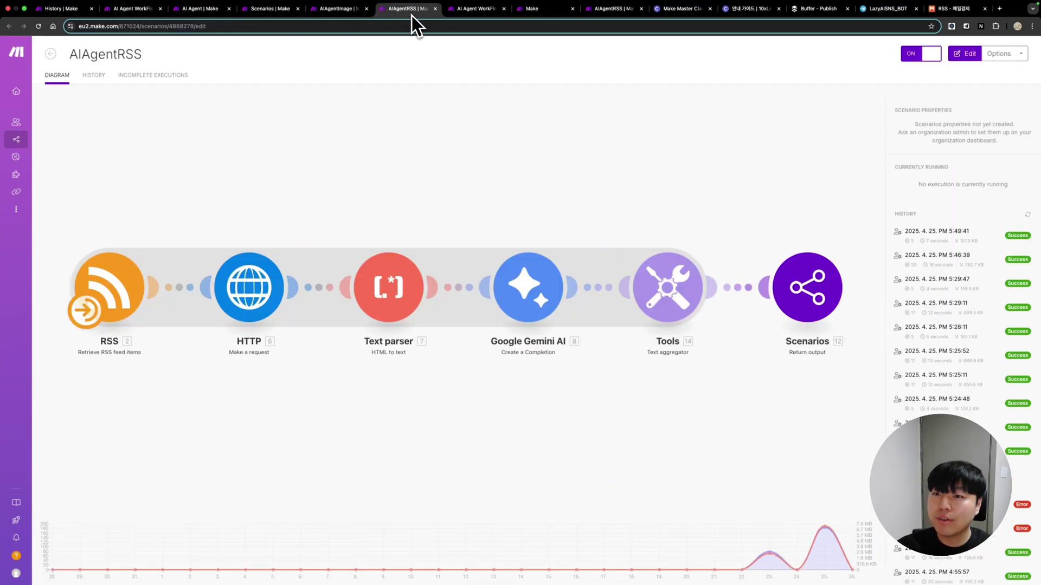
click(124, 14)
Check the 이미지 생성 route's filter and reword its description in the agent's system prompt to "사용자가 사진을 요청할 때 입니다.".
scroll(440, 358, down, 2)
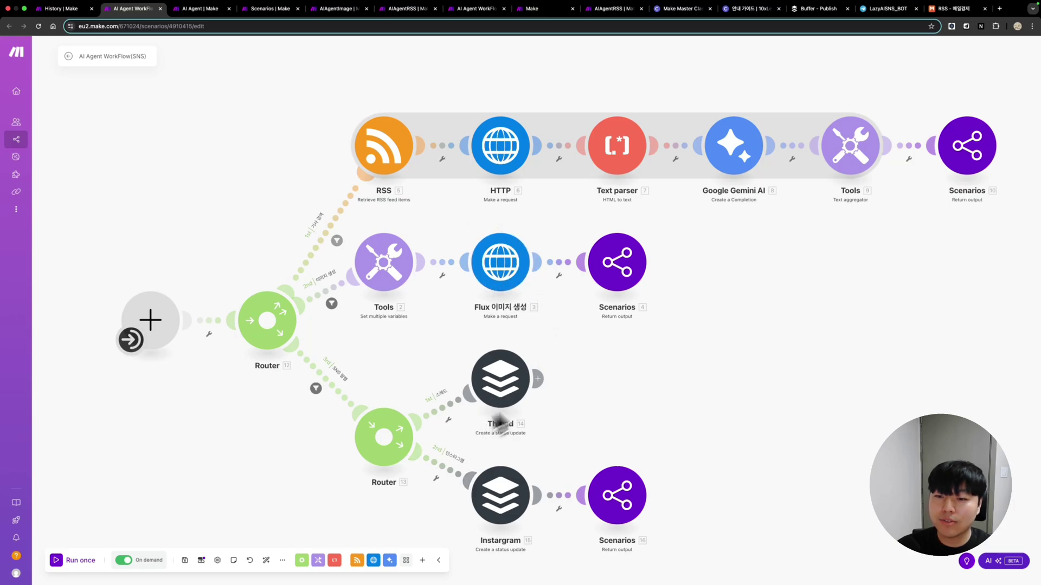
scroll(626, 402, up, 1)
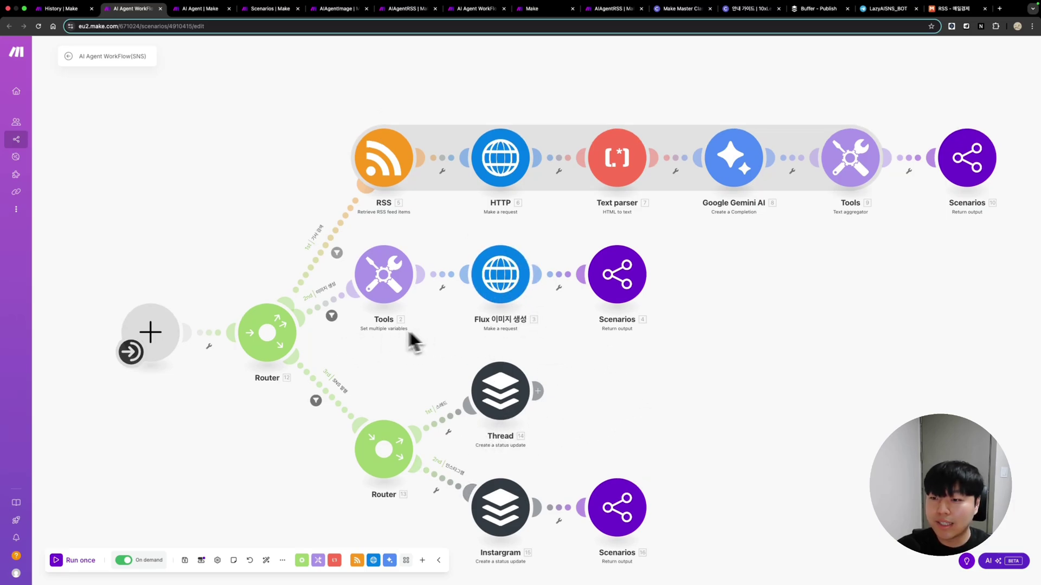
click(331, 315)
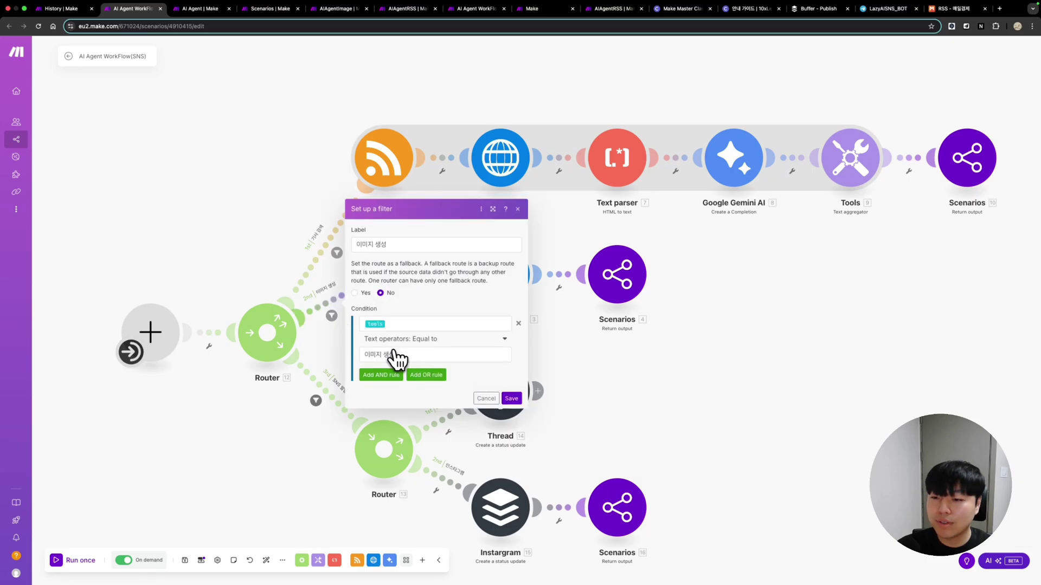
click(531, 8)
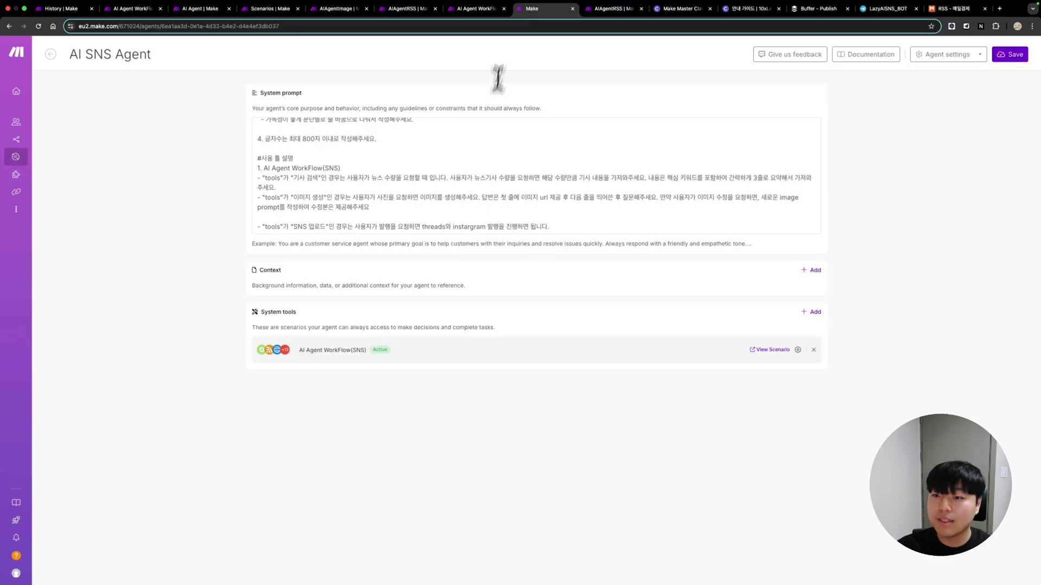
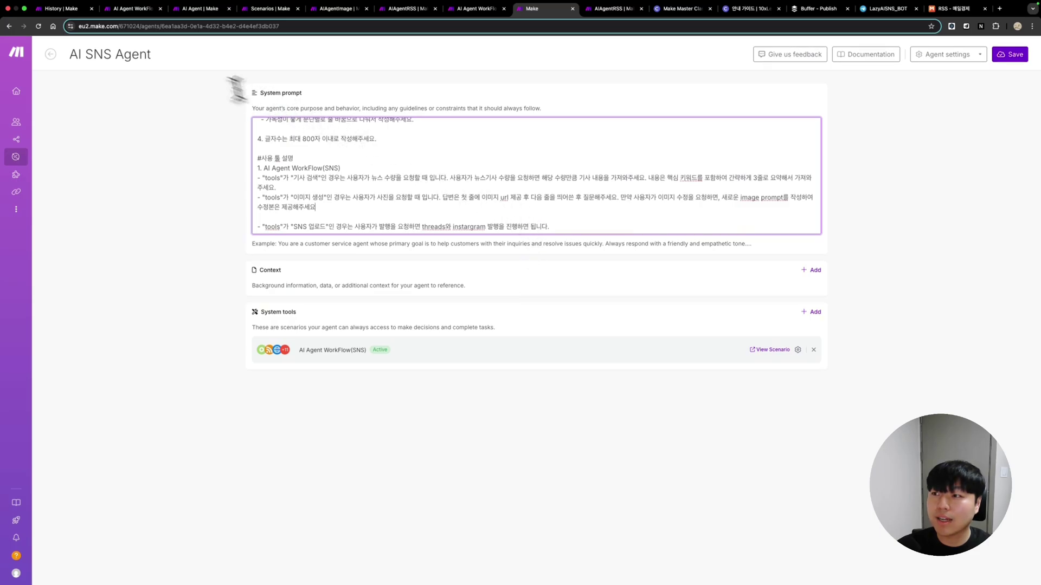
key(super+2)
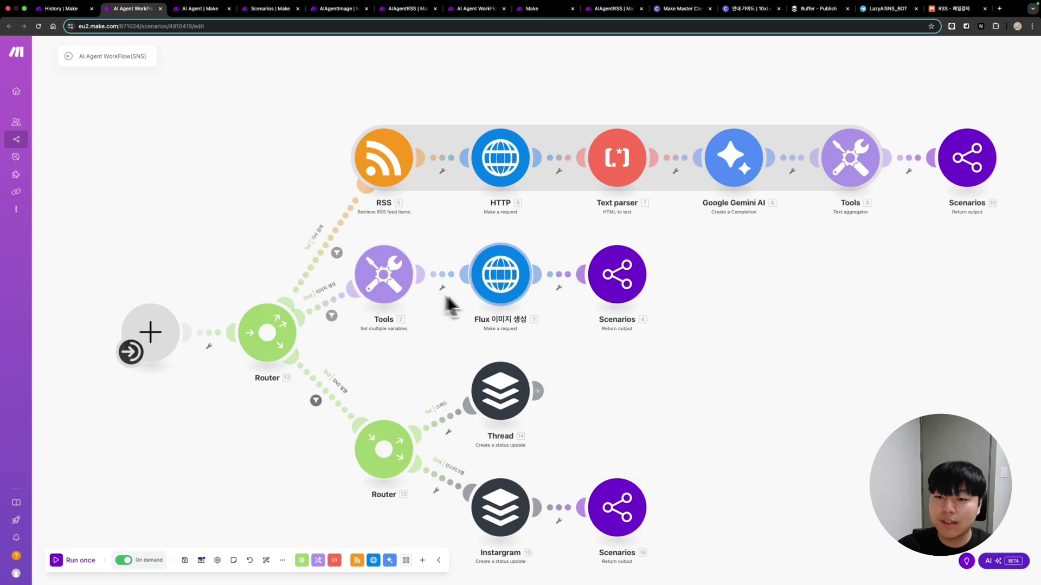
Review the Flux 이미지 생성 module's URL, method, headers and JSON request content with the image_prompt variable.
click(499, 283)
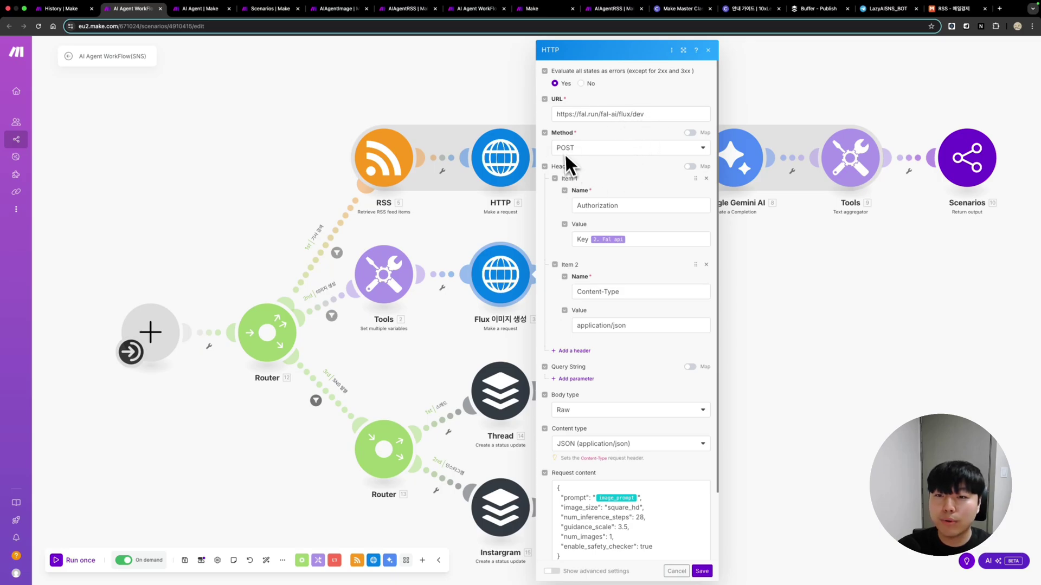
scroll(606, 185, down, 1)
scroll(606, 185, down, 1)
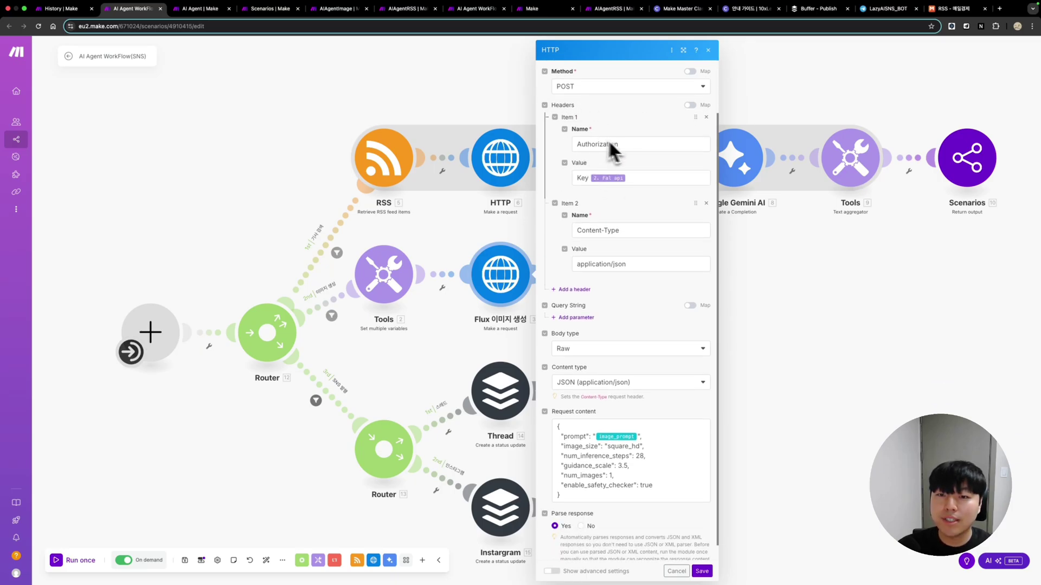
scroll(618, 155, down, 1)
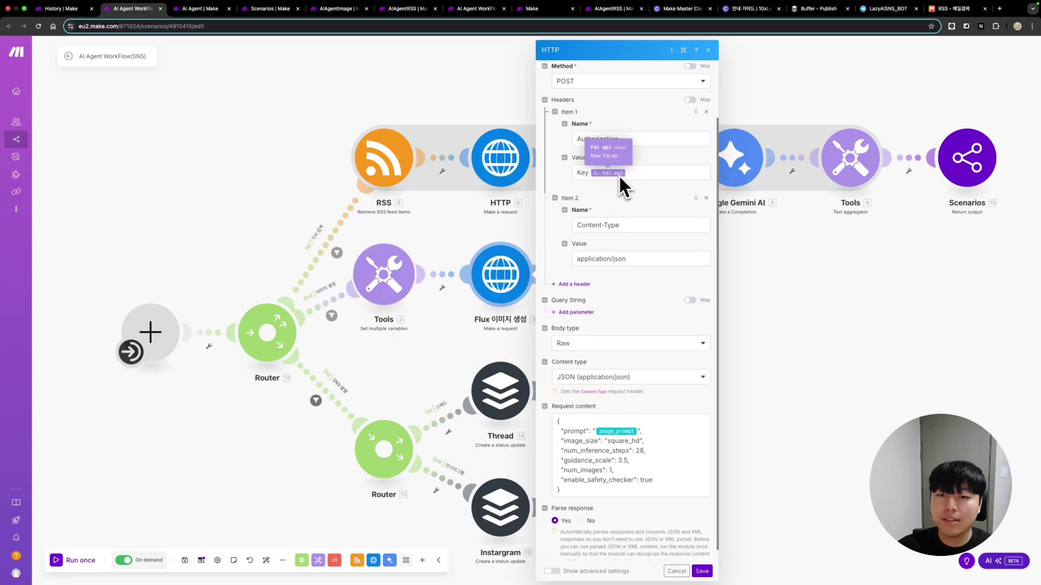
scroll(618, 213, down, 1)
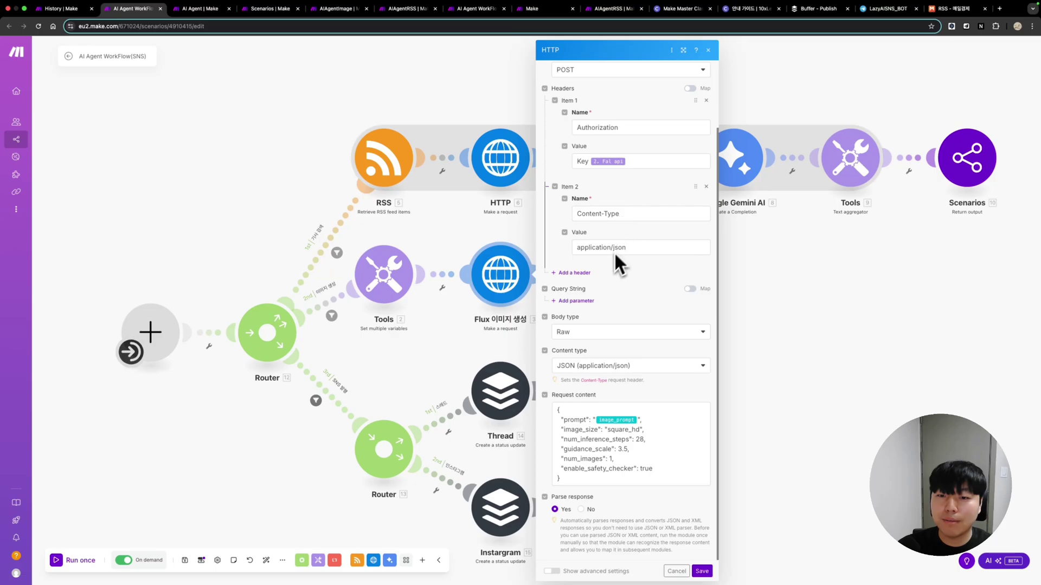
click(637, 422)
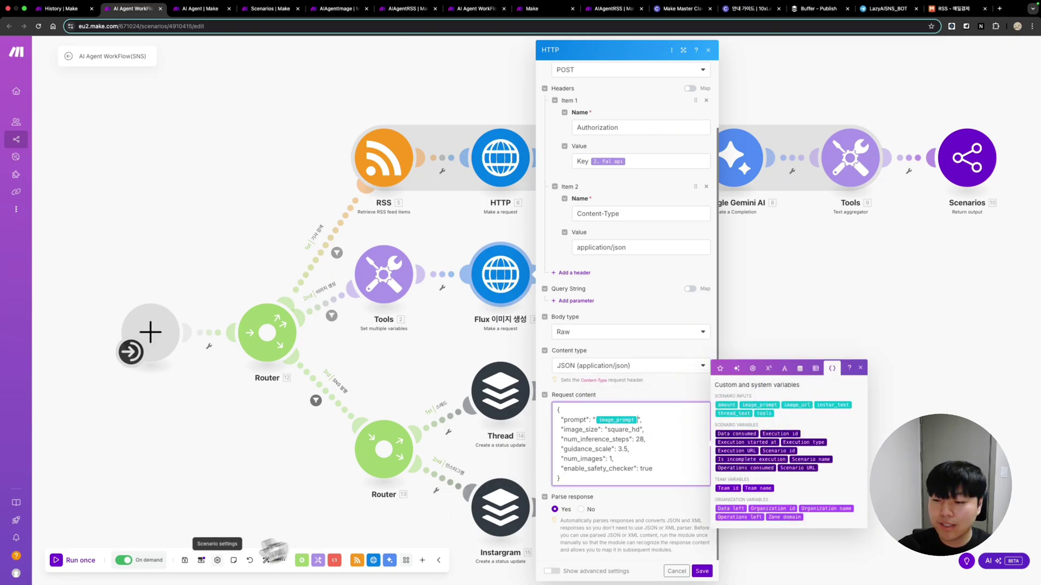
Check the definition of the image_prompt item in the scenario's input structure and close the settings.
click(201, 559)
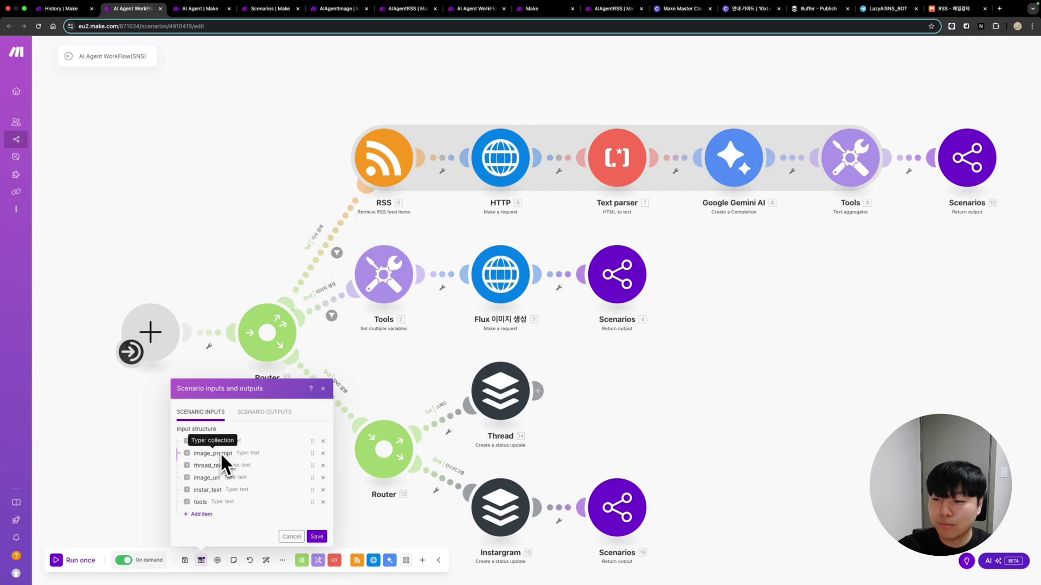
click(187, 453)
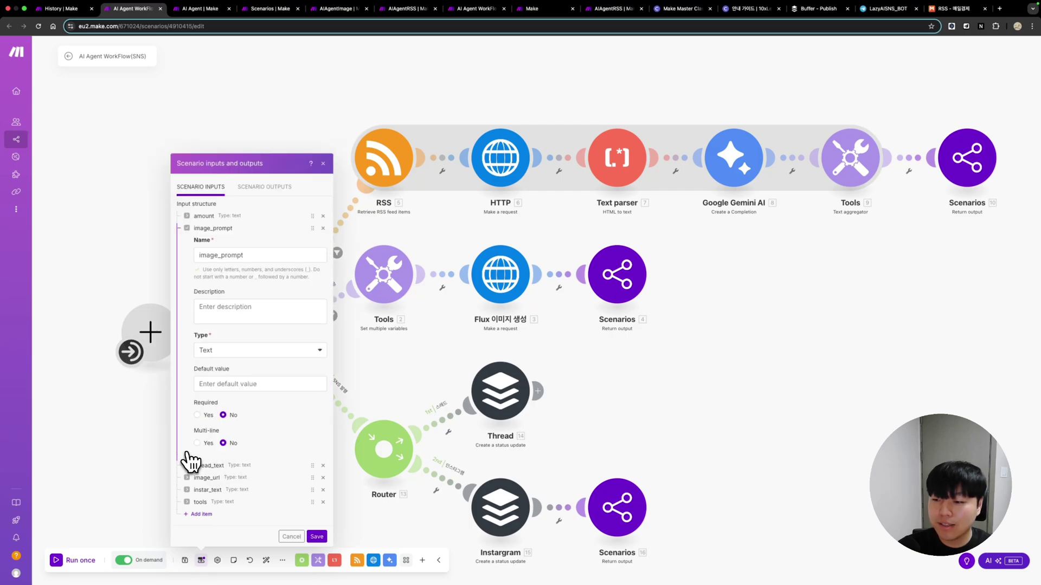
click(324, 164)
Check the image branch's Return output result against the url under the Flux request's images data, and cancel without changes.
click(620, 300)
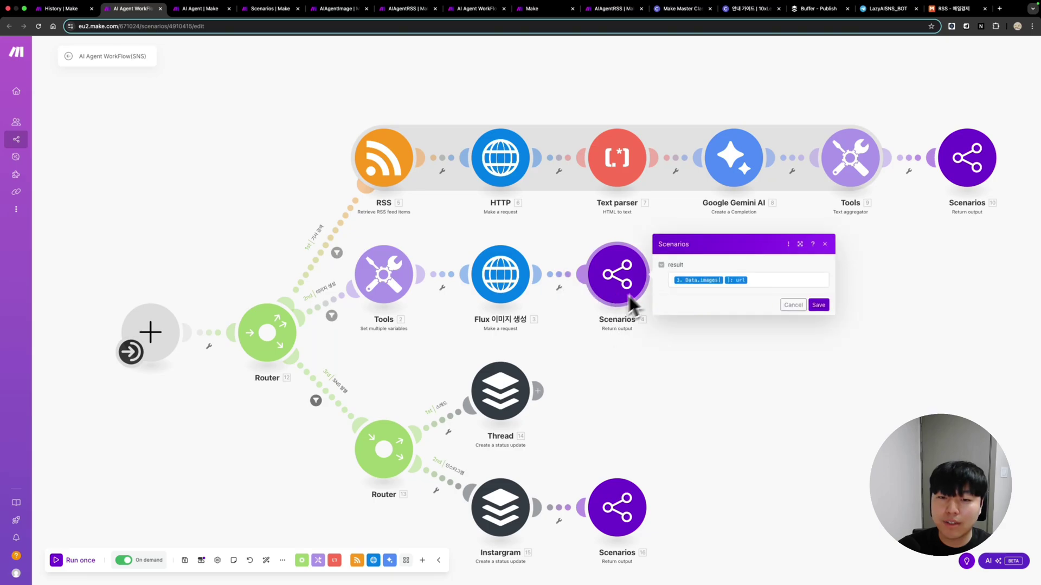
click(774, 280)
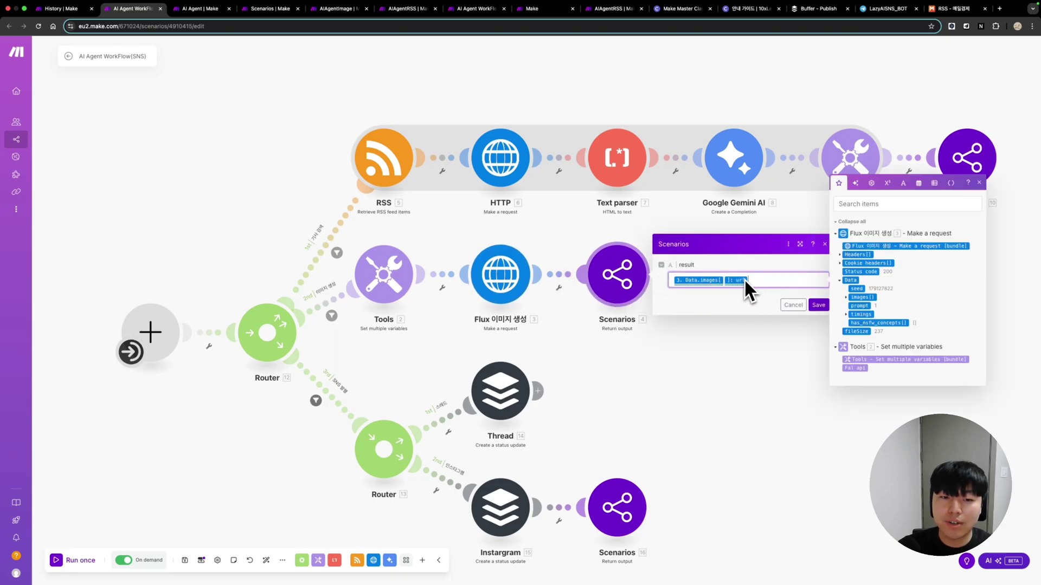
click(848, 299)
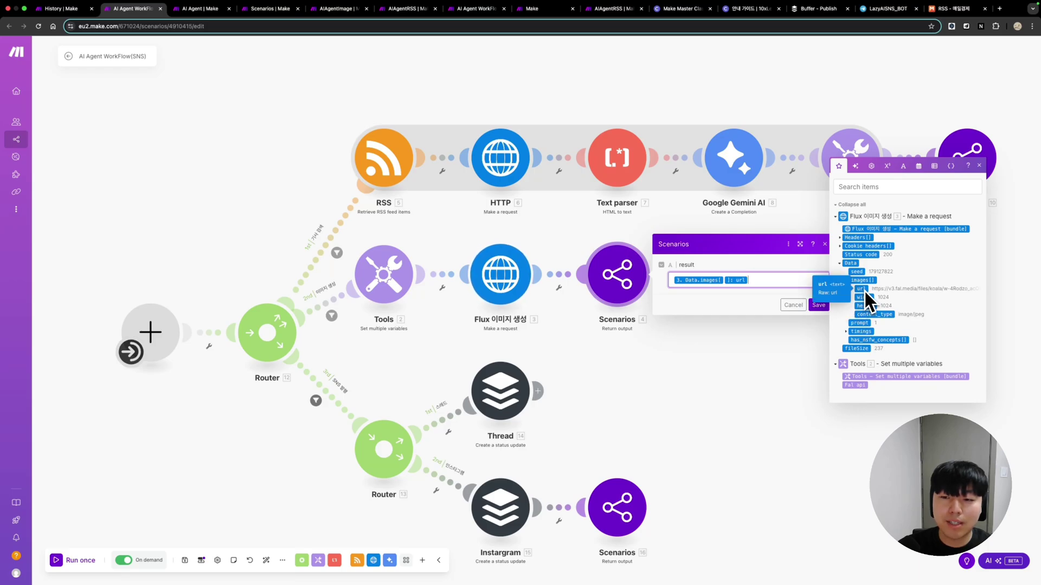
click(551, 306)
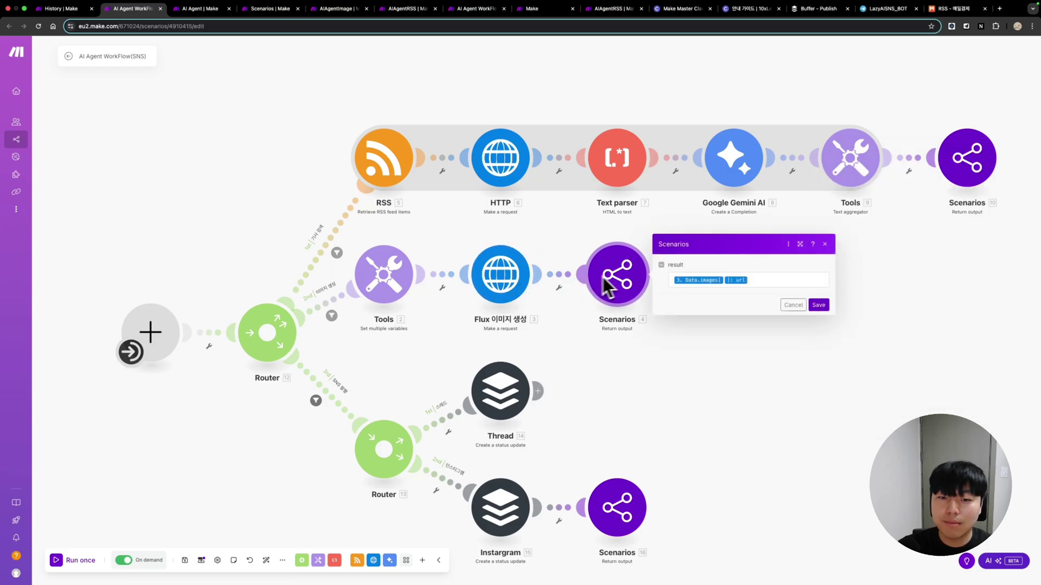
click(759, 286)
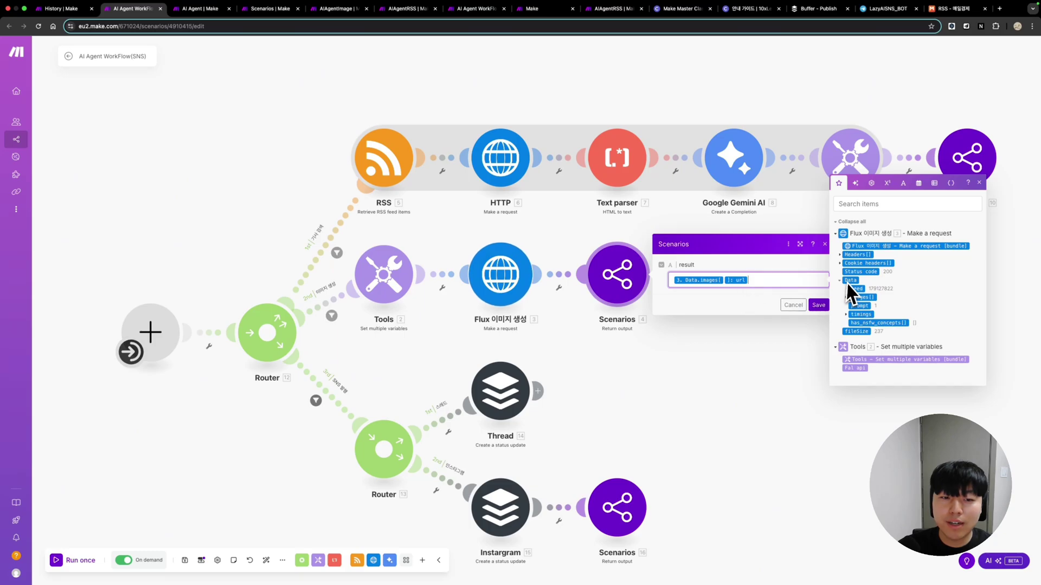
click(849, 298)
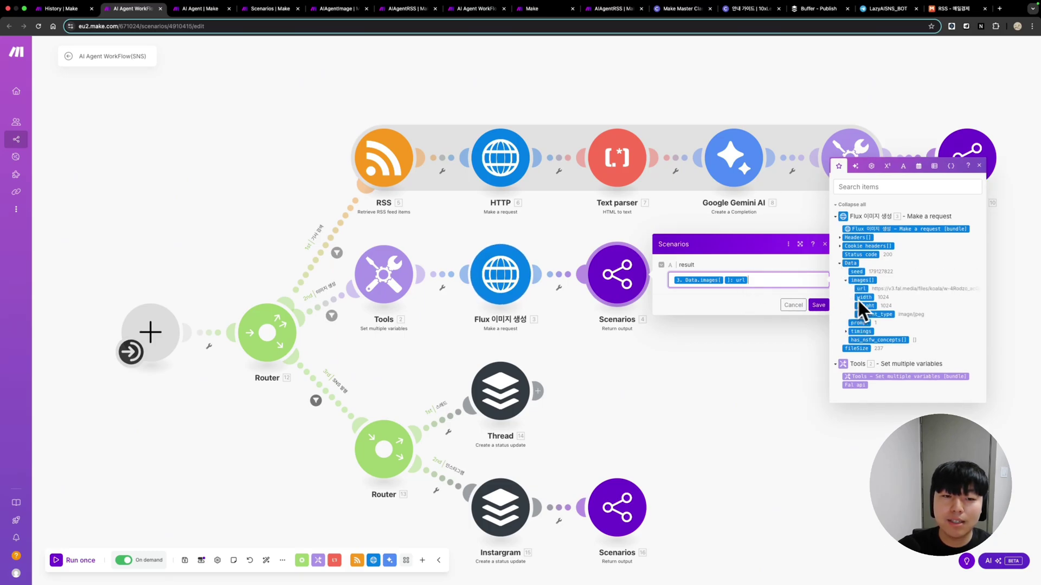
click(795, 306)
Open the single-module run of Flux 이미지 생성 to check its image_prompt input, and cancel the run.
right_click(499, 287)
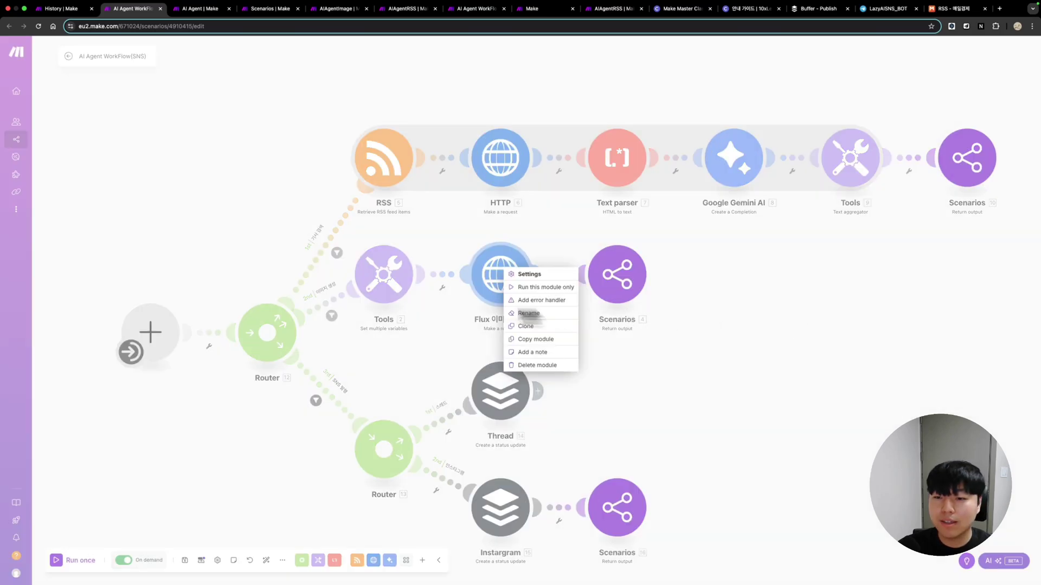
right_click(501, 276)
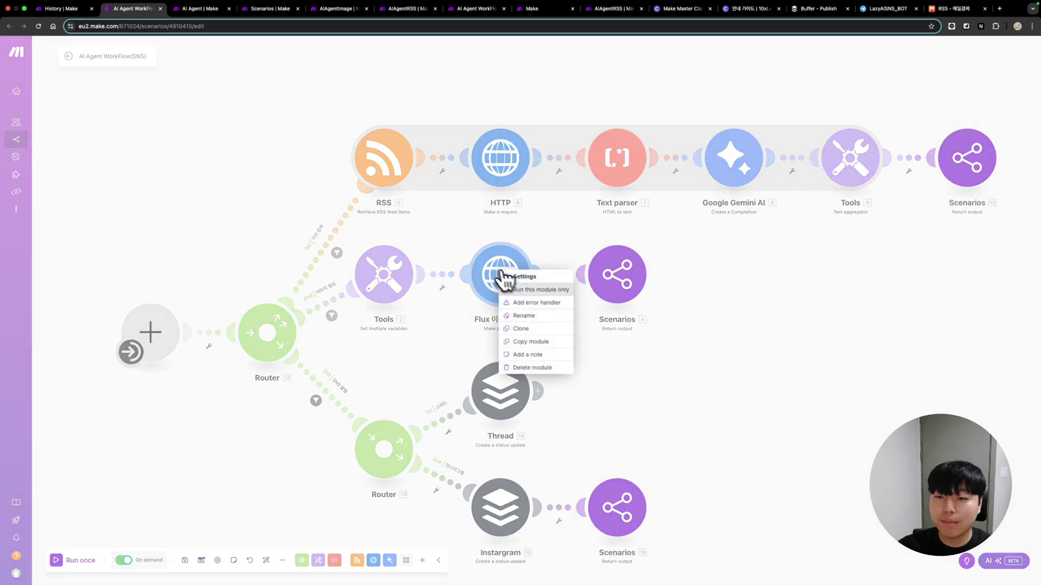
click(548, 290)
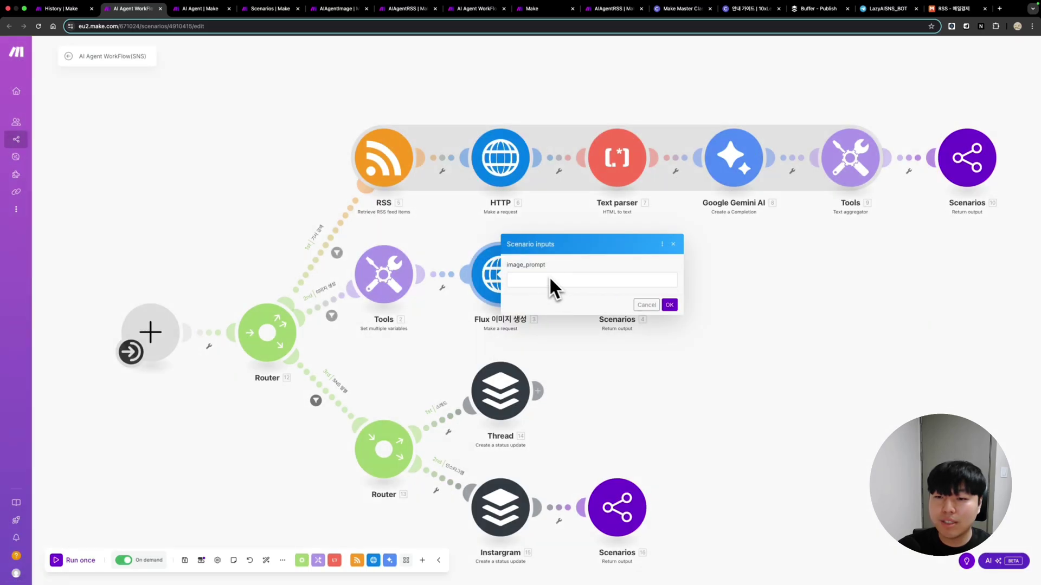
click(646, 305)
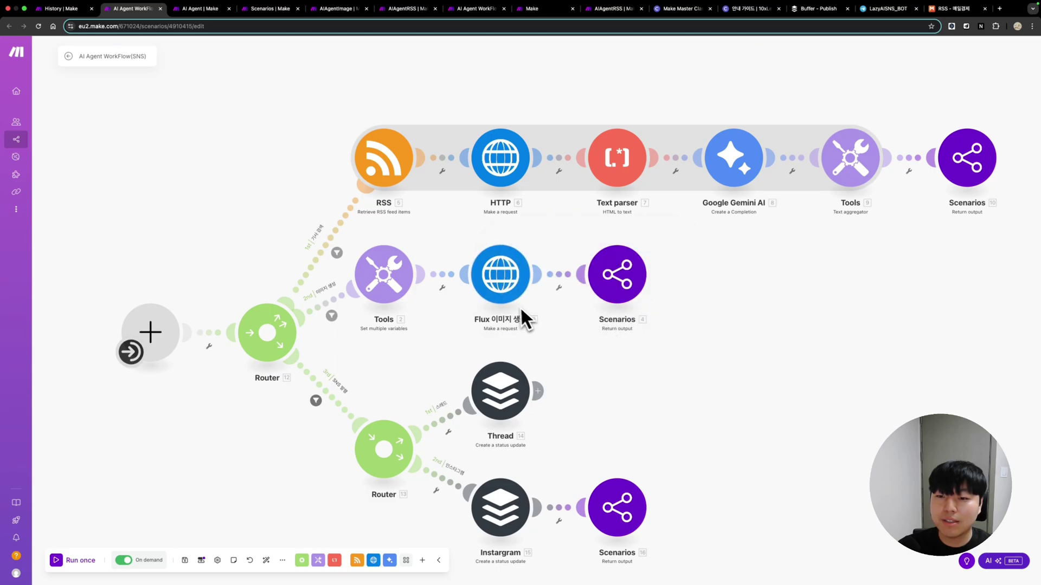
Review the result mapping to the Flux image url in the image branch's Return output module and save it.
click(616, 275)
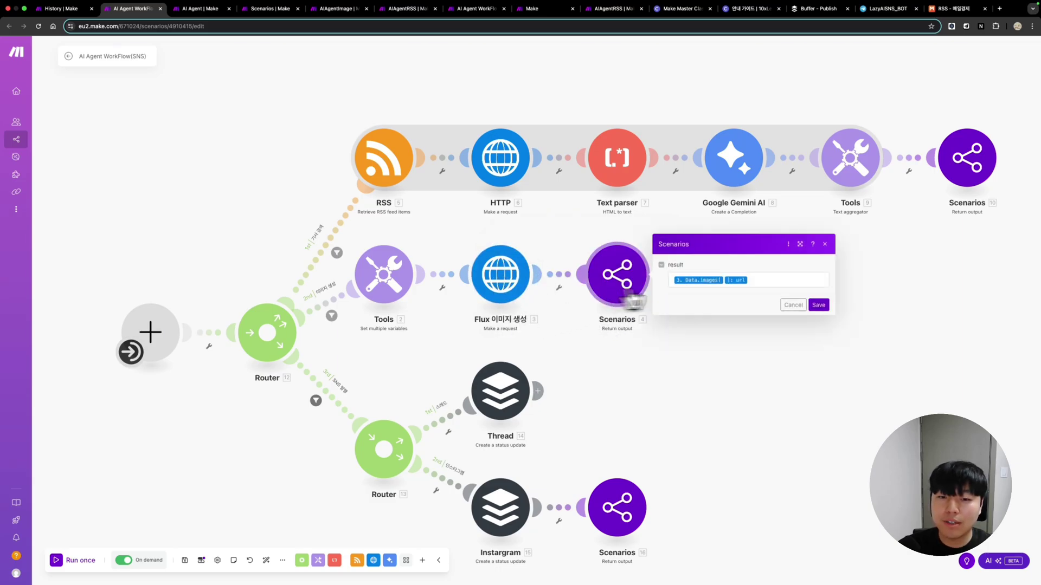
click(766, 282)
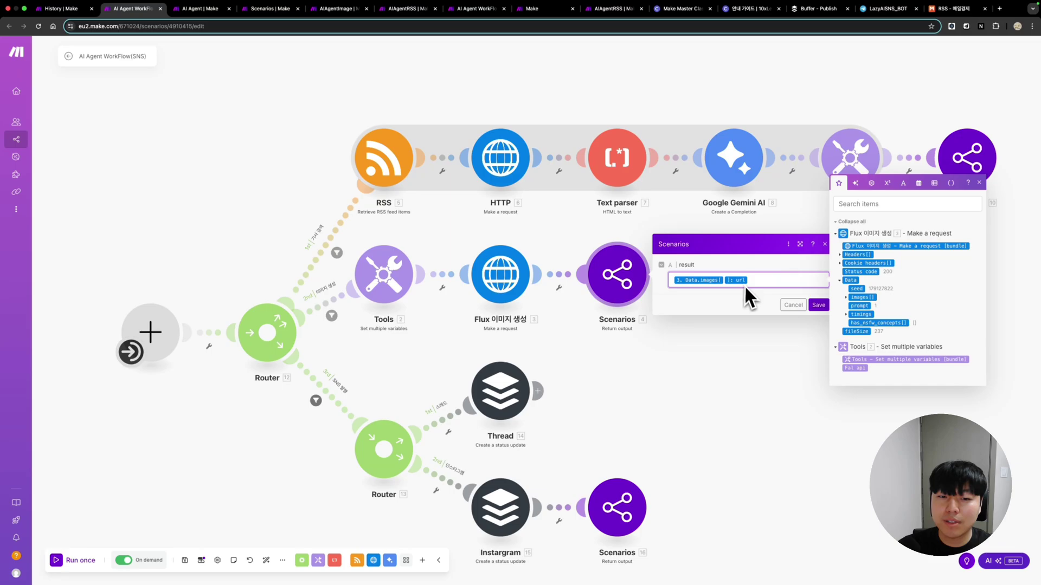
click(817, 305)
Inspect the image run in the scenario history: the 이미지 생성 filter, the Flux request's prompt and output, and the returned result.
click(64, 8)
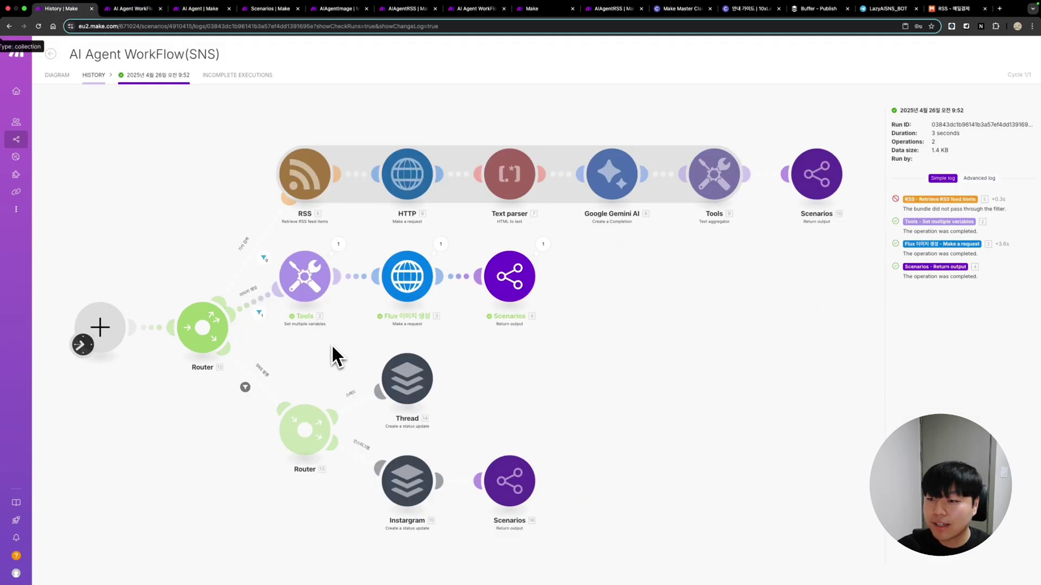
click(261, 316)
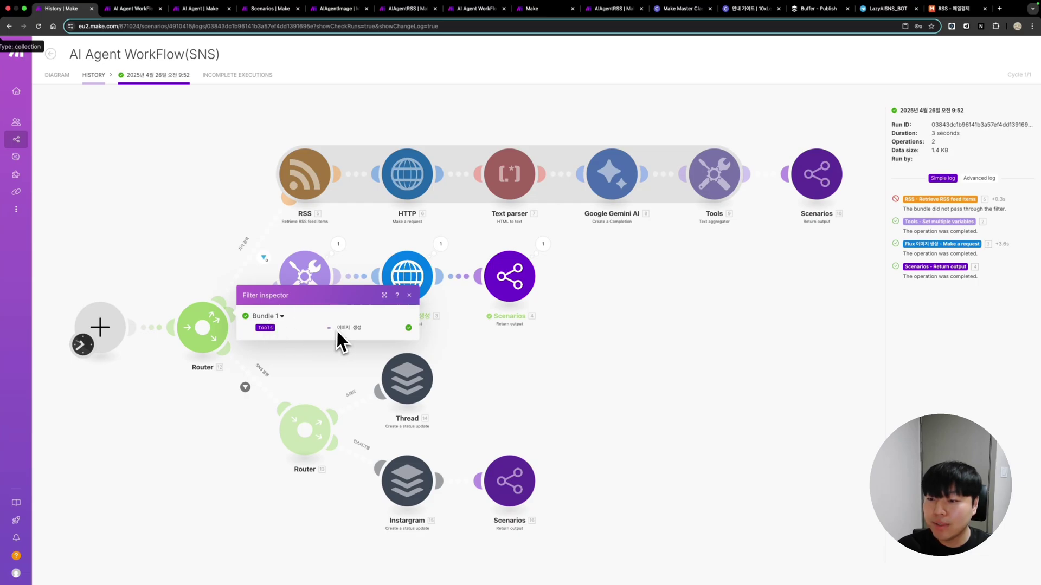
click(409, 297)
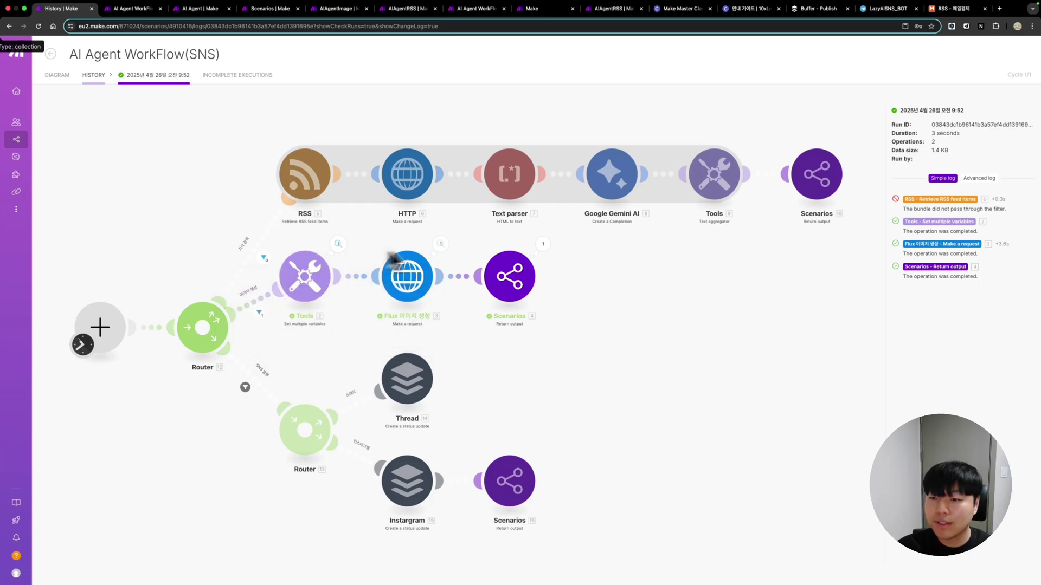
click(440, 246)
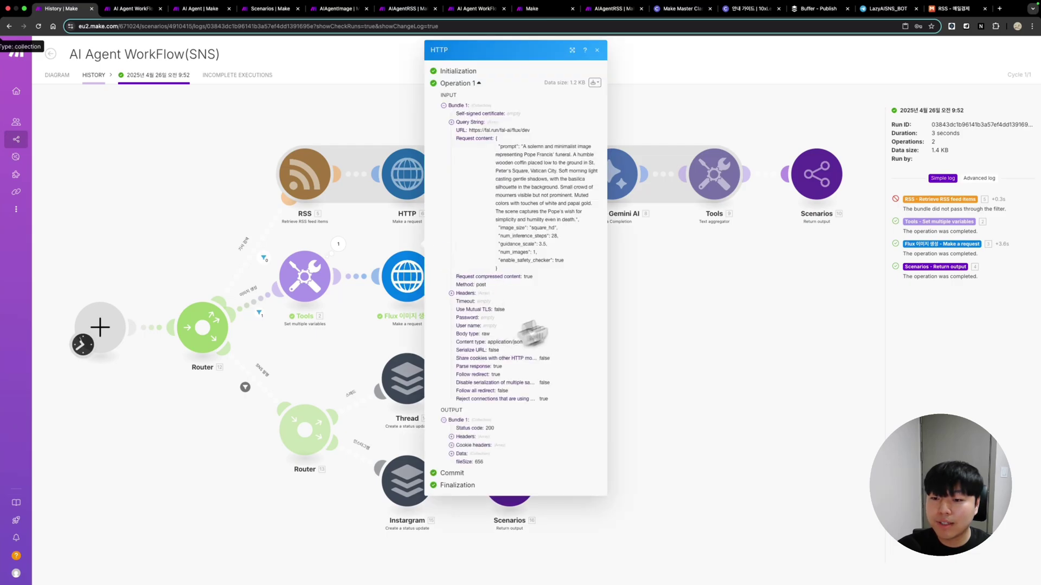
click(635, 288)
click(544, 247)
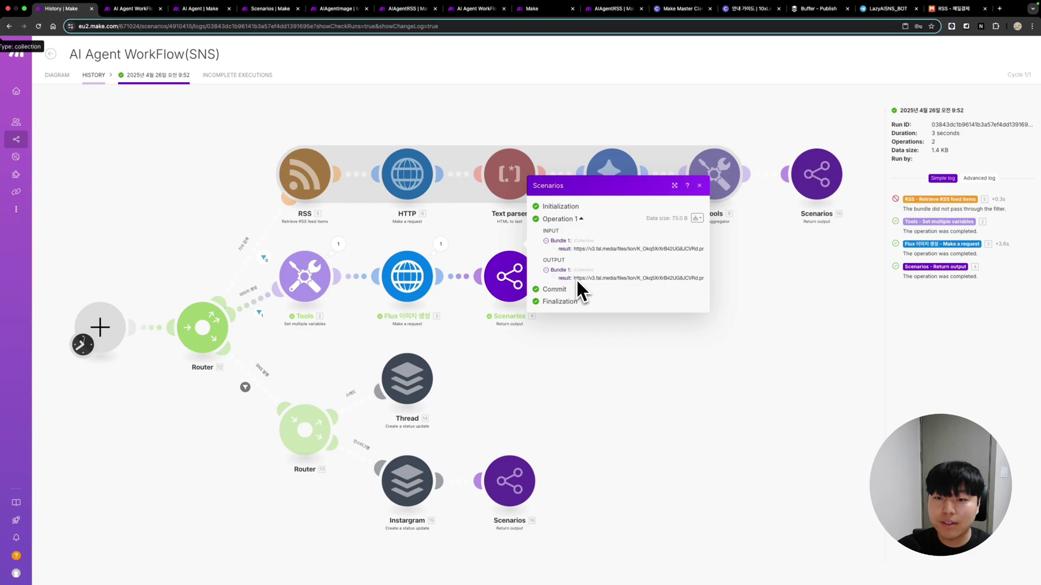
click(699, 185)
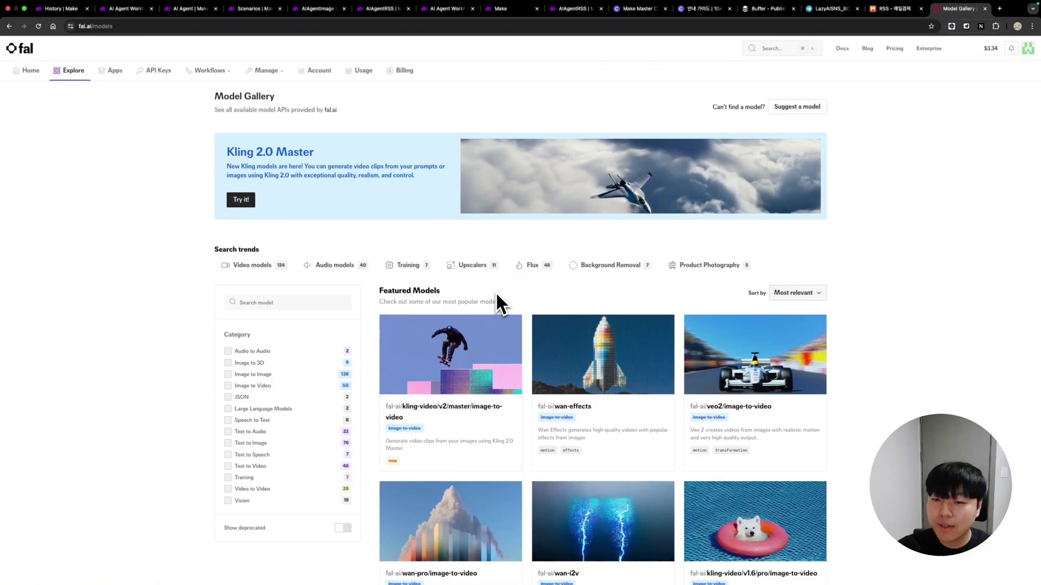
Look over the fal.ai Model Gallery and its categories, and view the API keys page.
scroll(495, 292, down, 2)
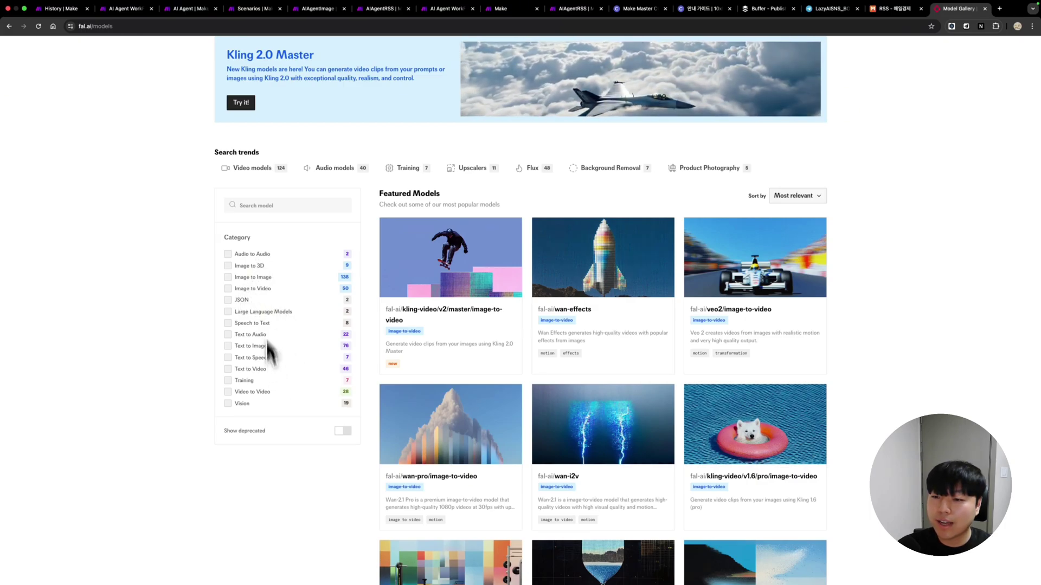
scroll(436, 317, up, 3)
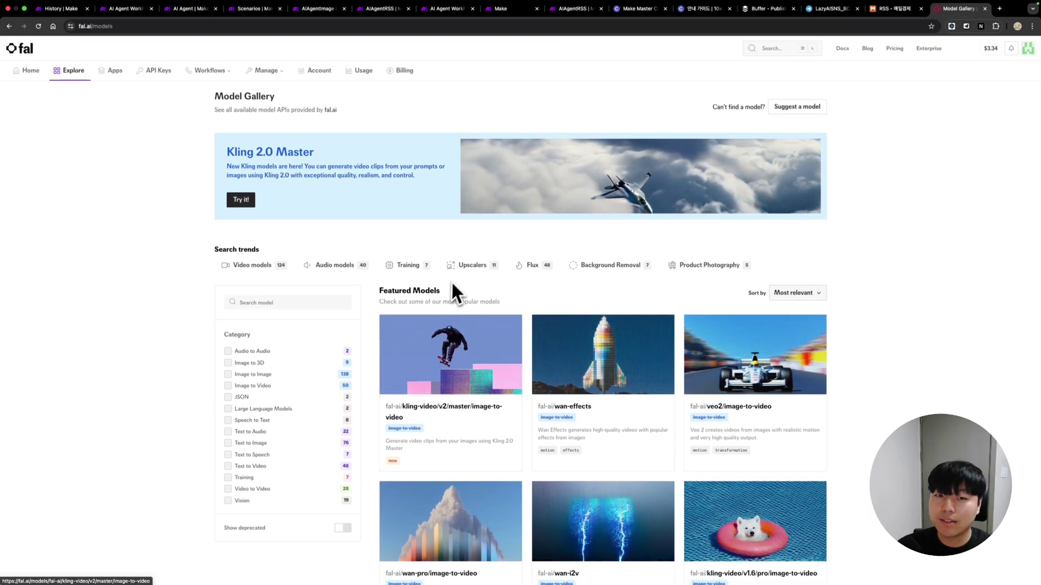
click(160, 73)
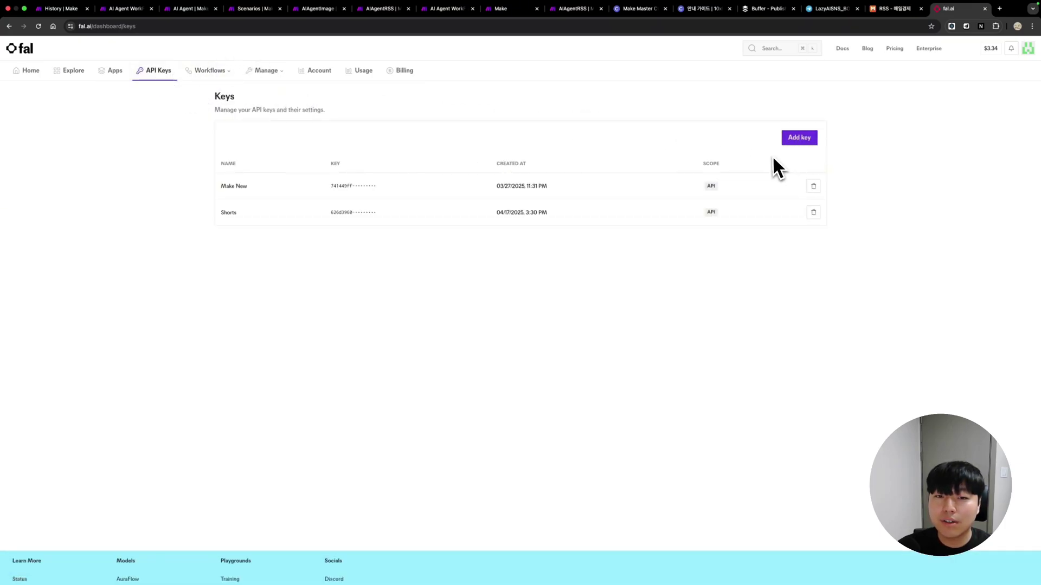
Open the fal-ai/flux/dev playground, show its input as JSON, and compare it with the Flux module's request content in Make.
click(33, 73)
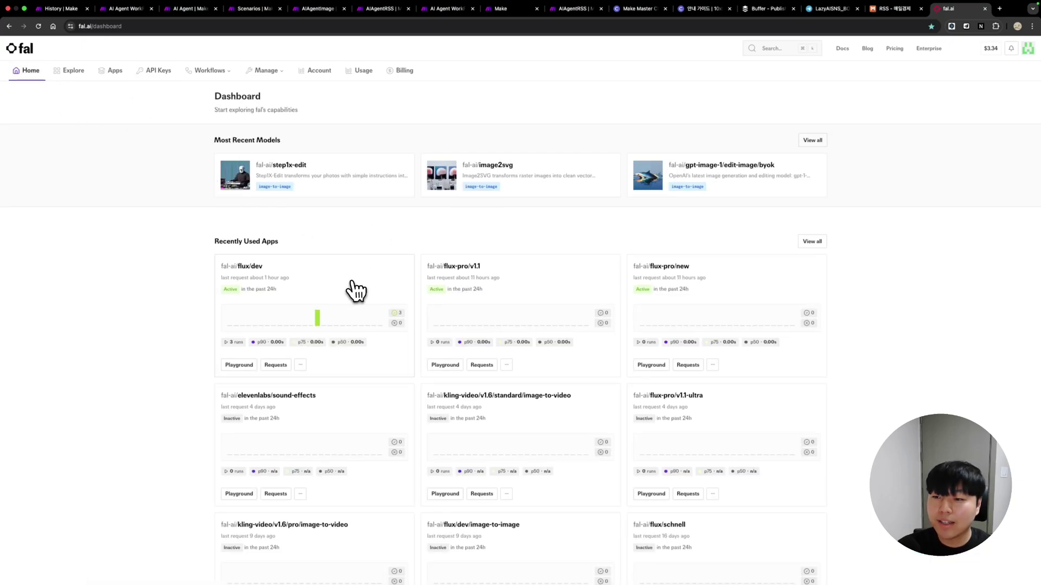
click(251, 269)
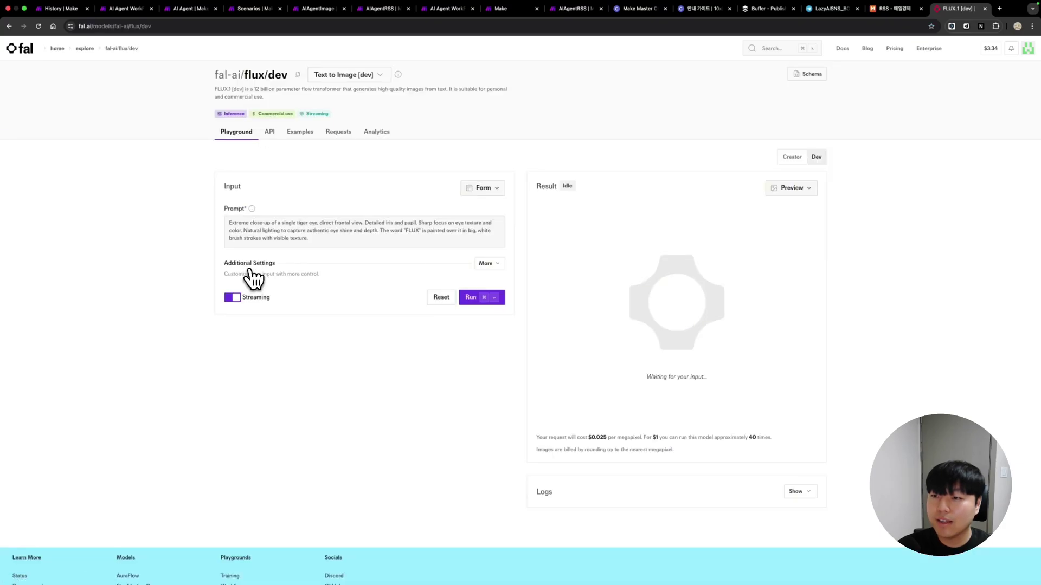
click(473, 190)
click(467, 229)
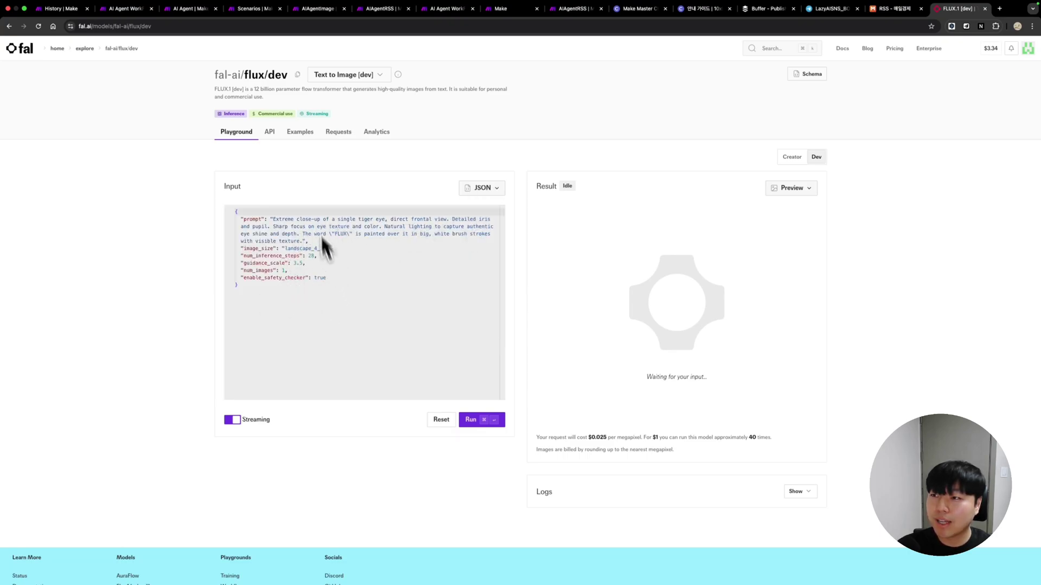
click(117, 8)
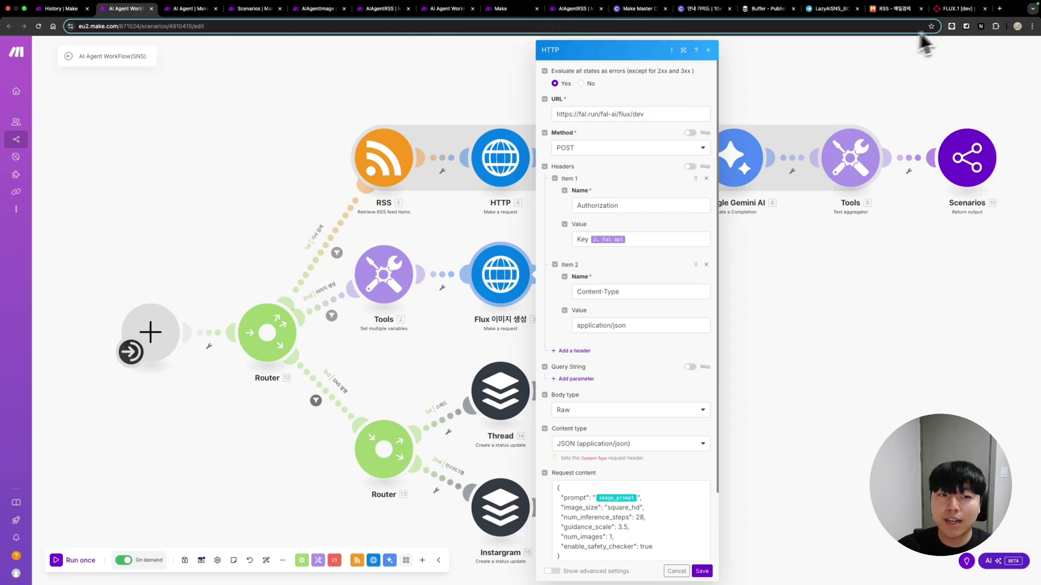
click(961, 12)
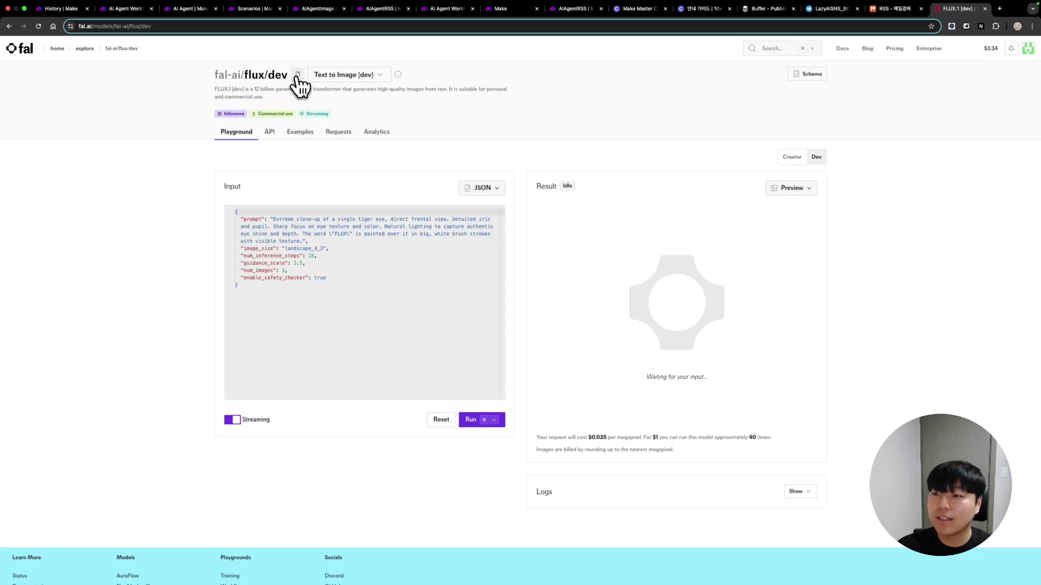
click(125, 9)
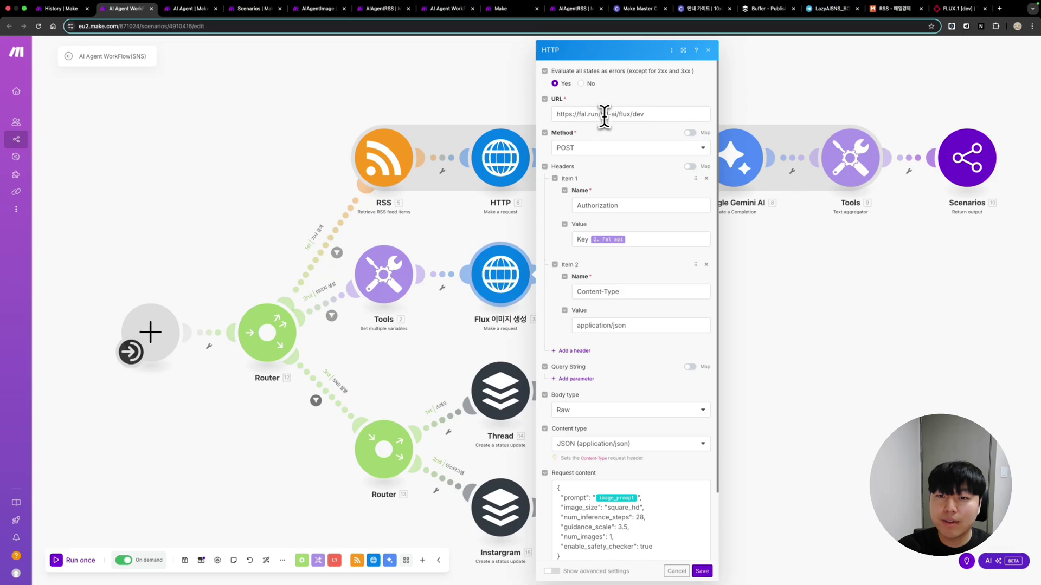
drag(602, 115, 667, 116)
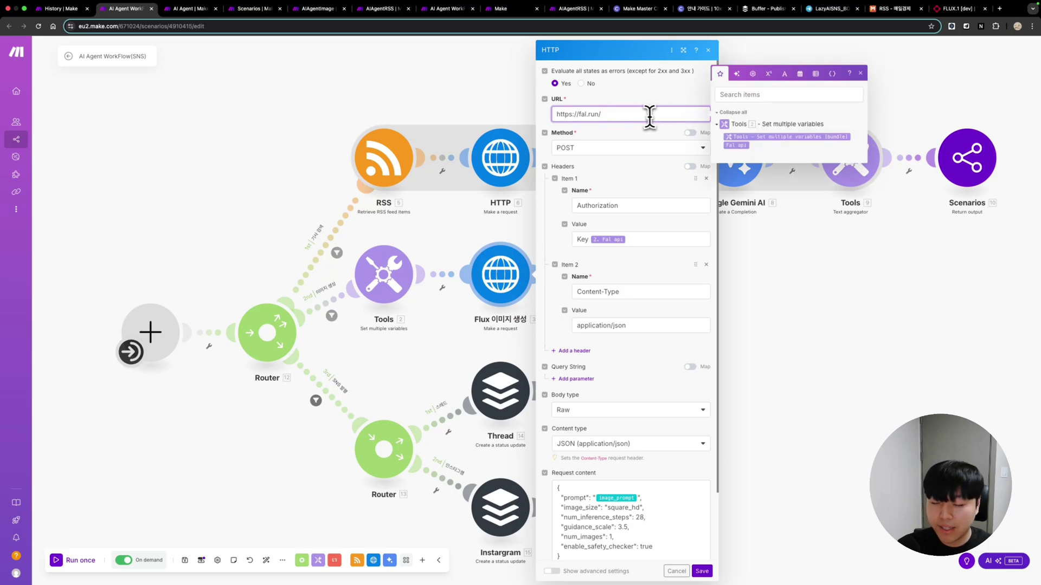
text(fal-ai/flux/dev)
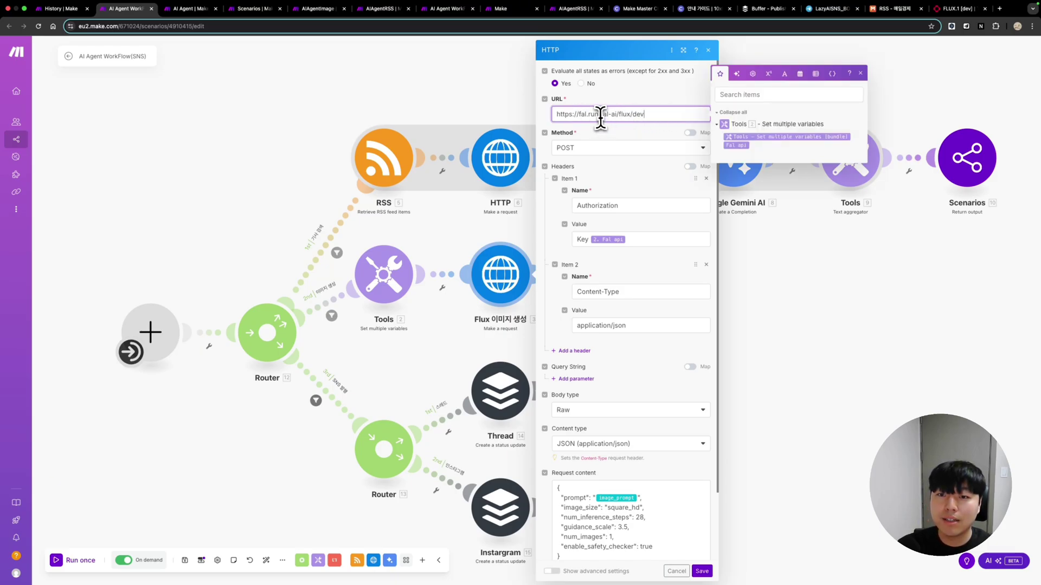
drag(600, 115, 649, 116)
click(708, 52)
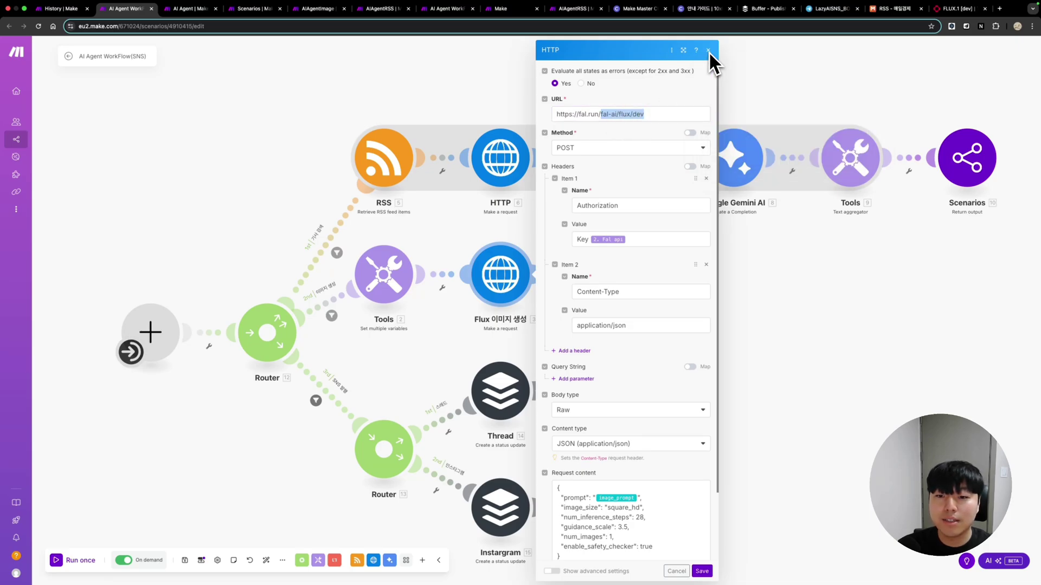
scroll(650, 220, down, 3)
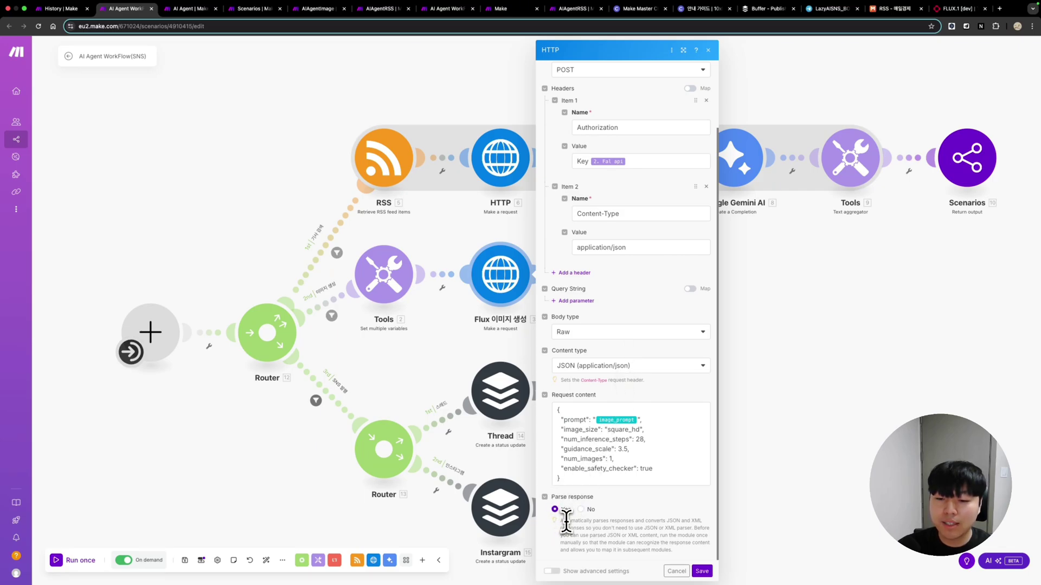
click(702, 571)
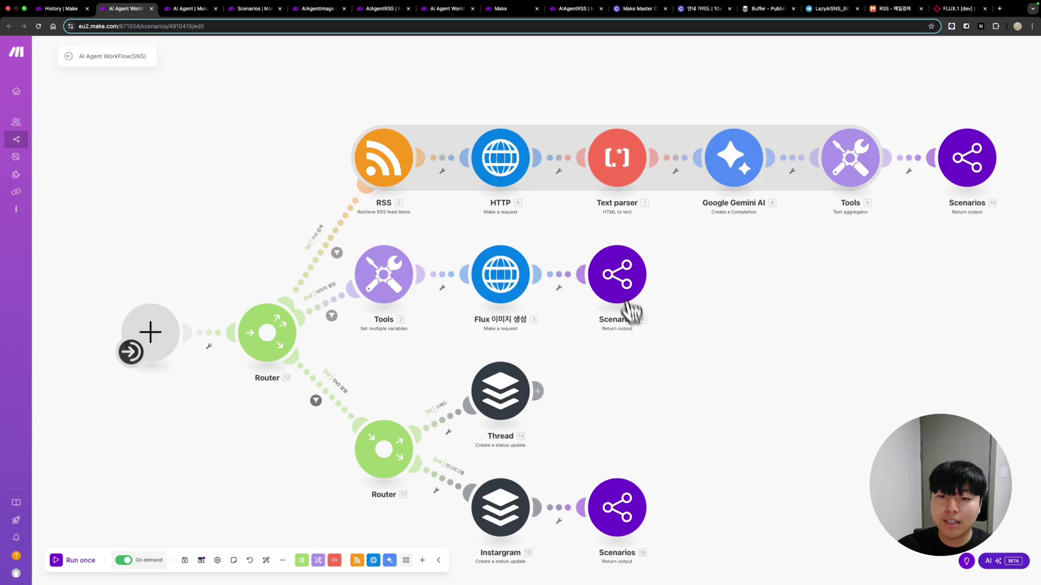
Recheck the image branch's Return output result against the Flux module's available data items.
click(624, 286)
click(768, 281)
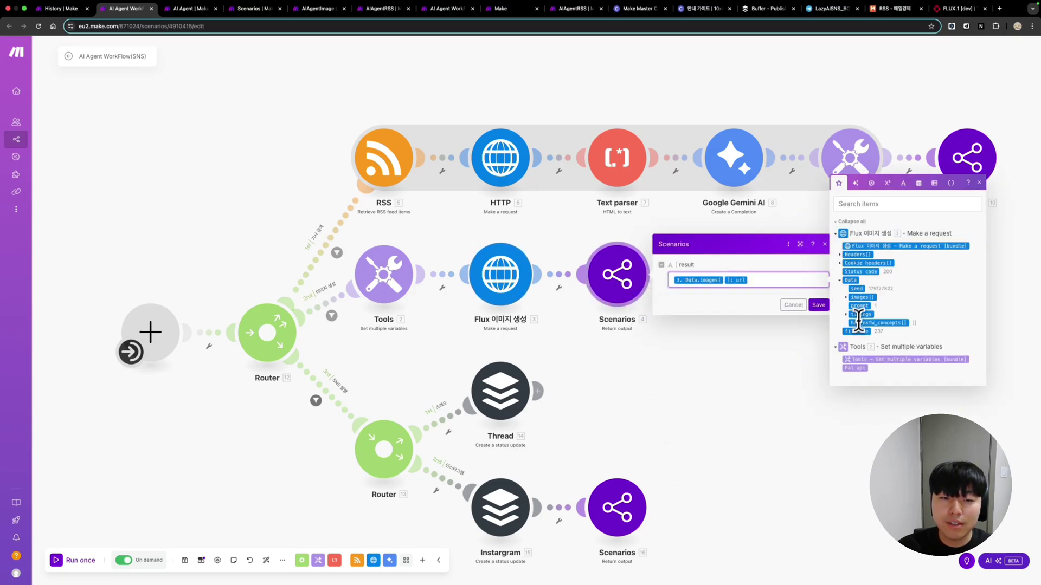
click(979, 184)
Check the SNS 발행 route's filter condition, tools equal to "SNS 업로드", and save the filter.
drag(560, 489, 622, 376)
scroll(425, 288, right, 2)
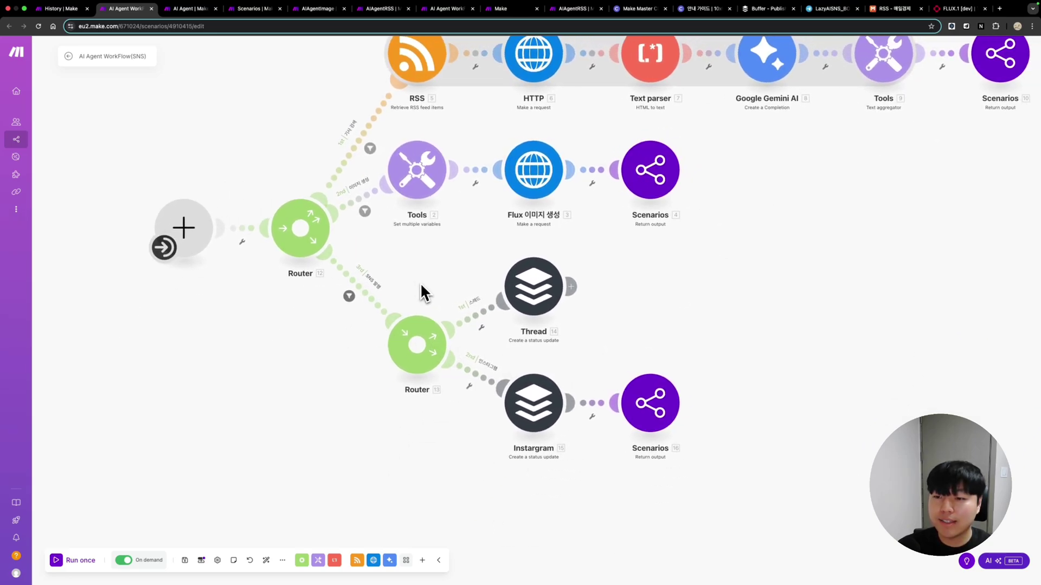
drag(421, 283, 421, 292)
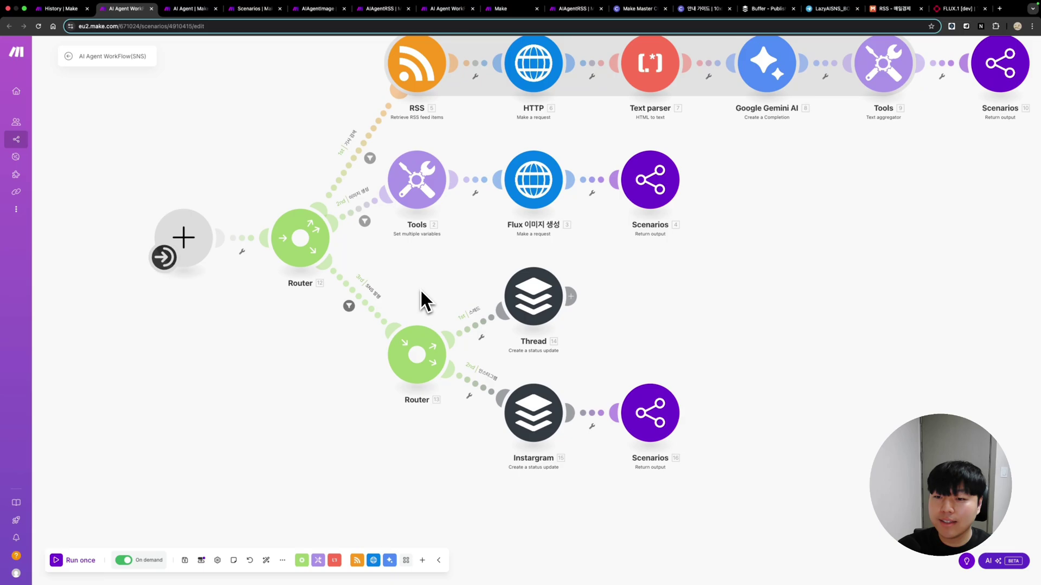
click(358, 301)
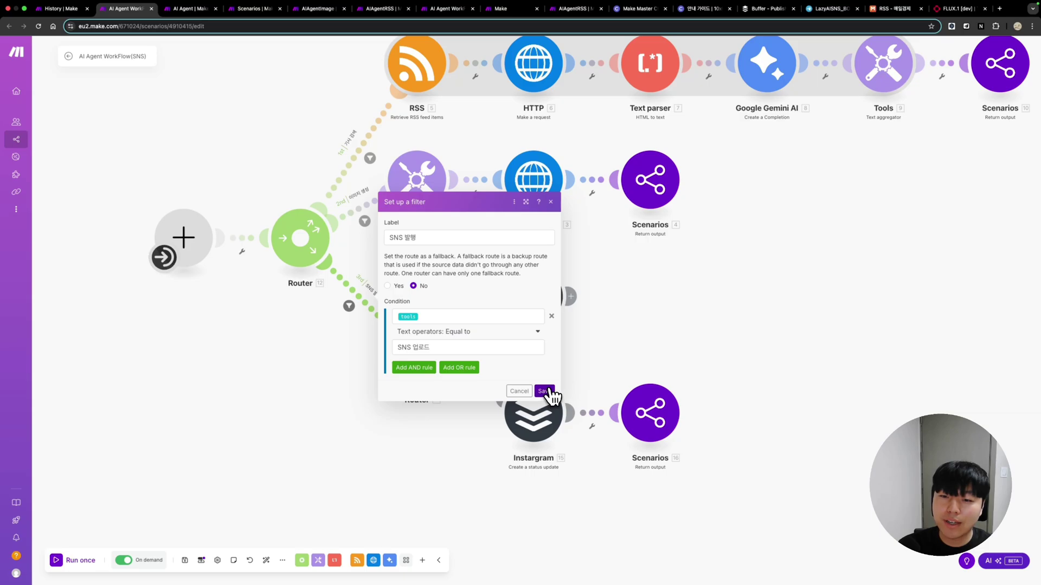
click(544, 391)
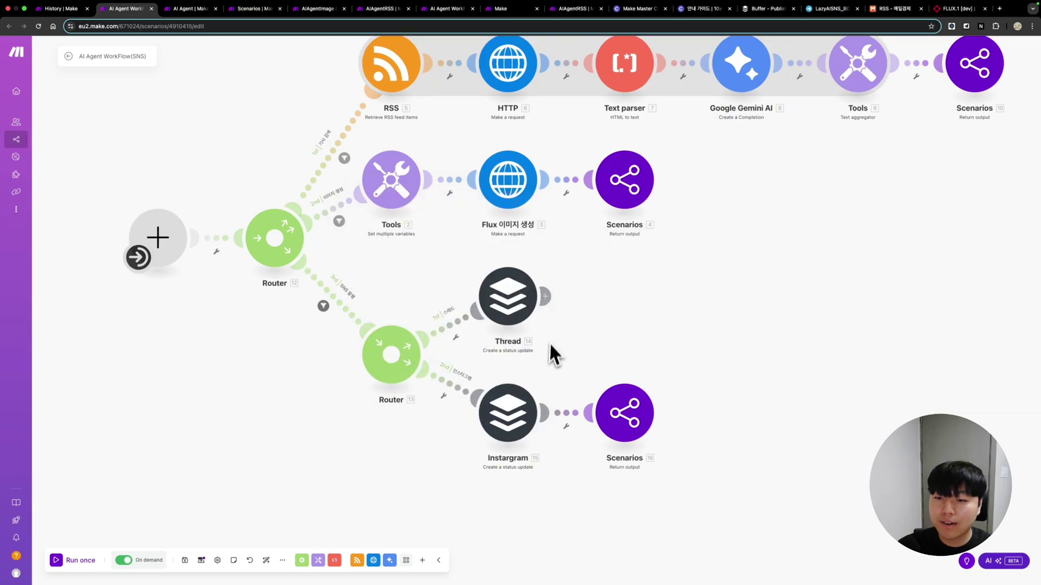
View the actions available for the Buffer app, including Create a status update, without adding a module.
click(422, 563)
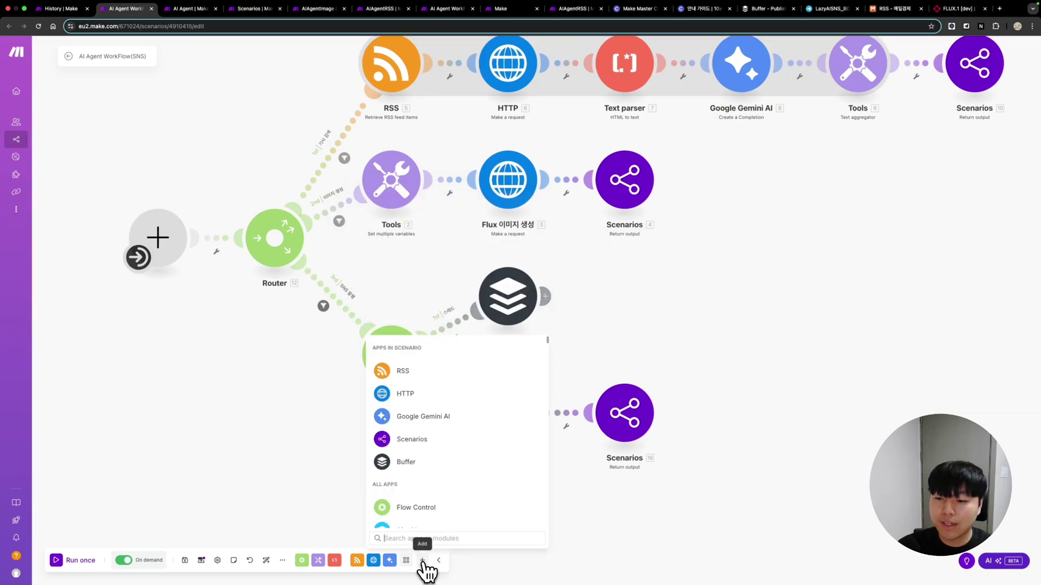
click(404, 465)
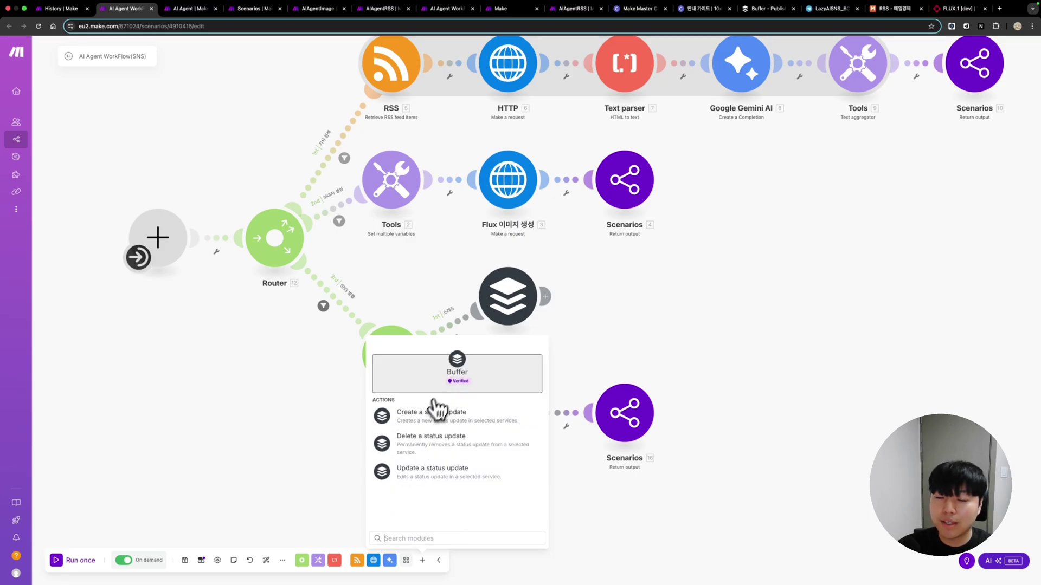
click(599, 307)
Switch to Buffer and expand the list of channels that can be connected, including Threads.
click(767, 8)
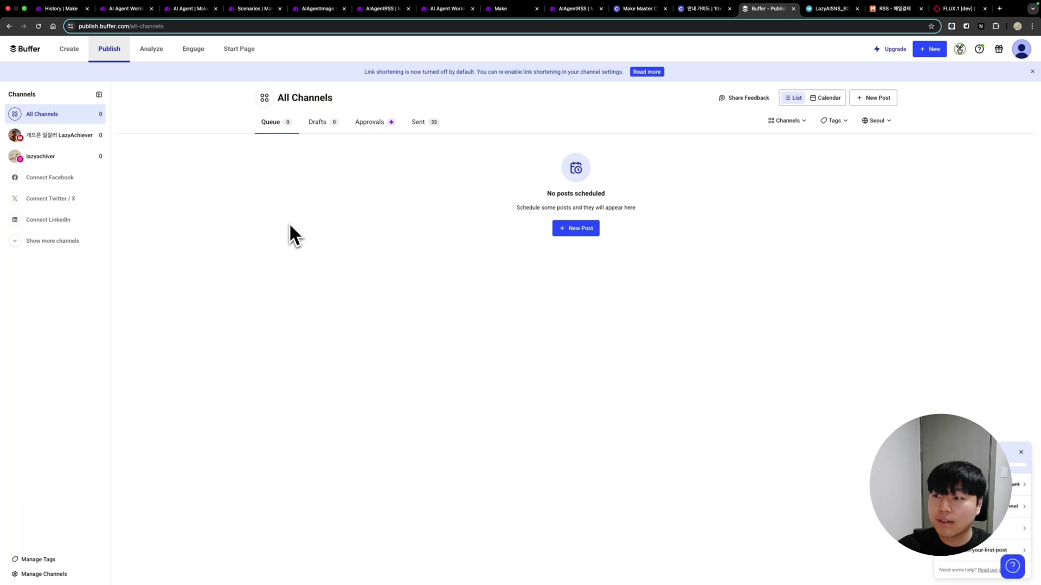
click(52, 241)
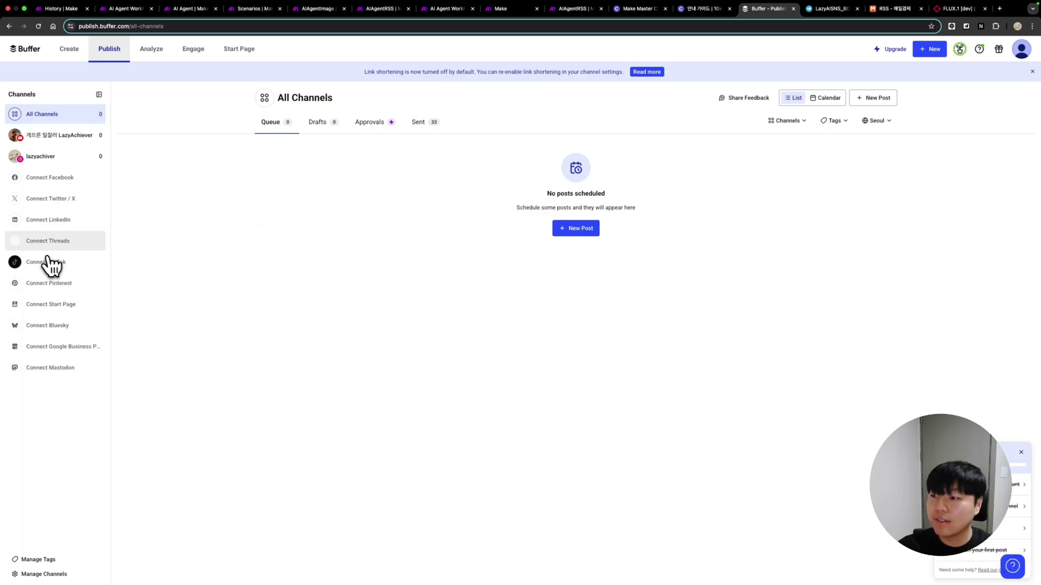
Open the account's channel settings and start connecting a new Threads profile.
click(1022, 50)
click(980, 96)
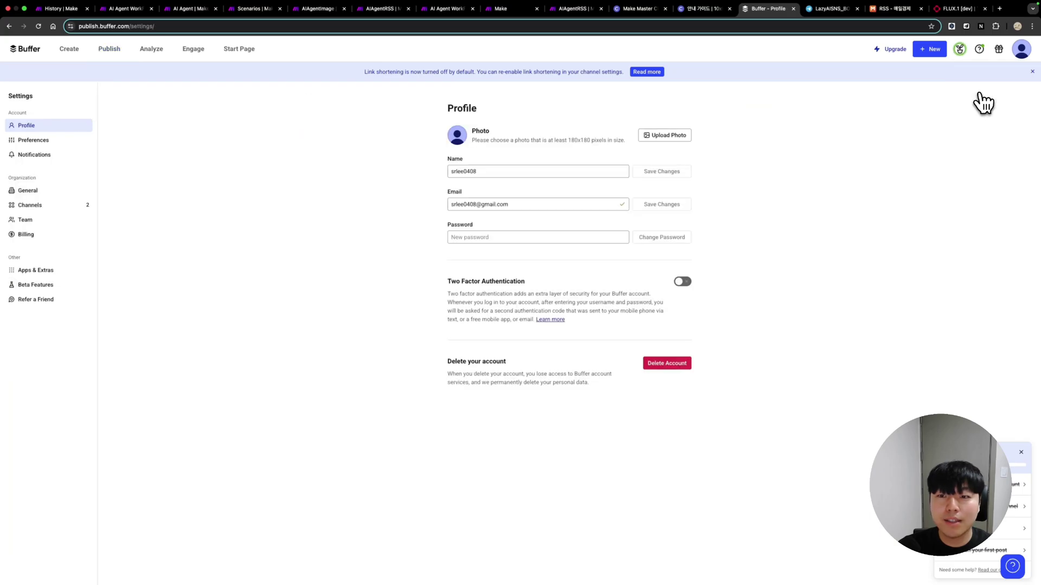
click(31, 206)
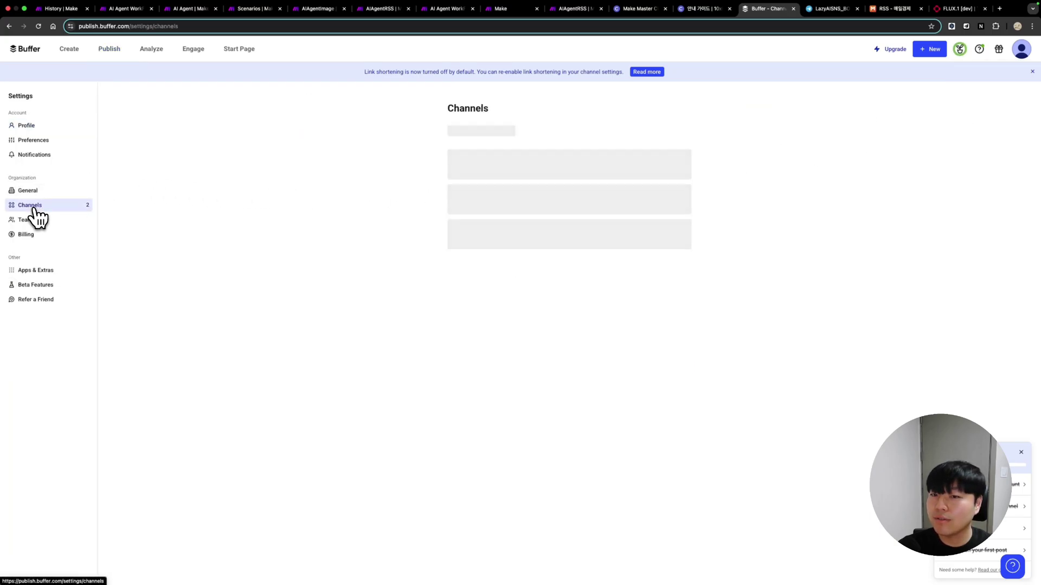
click(668, 110)
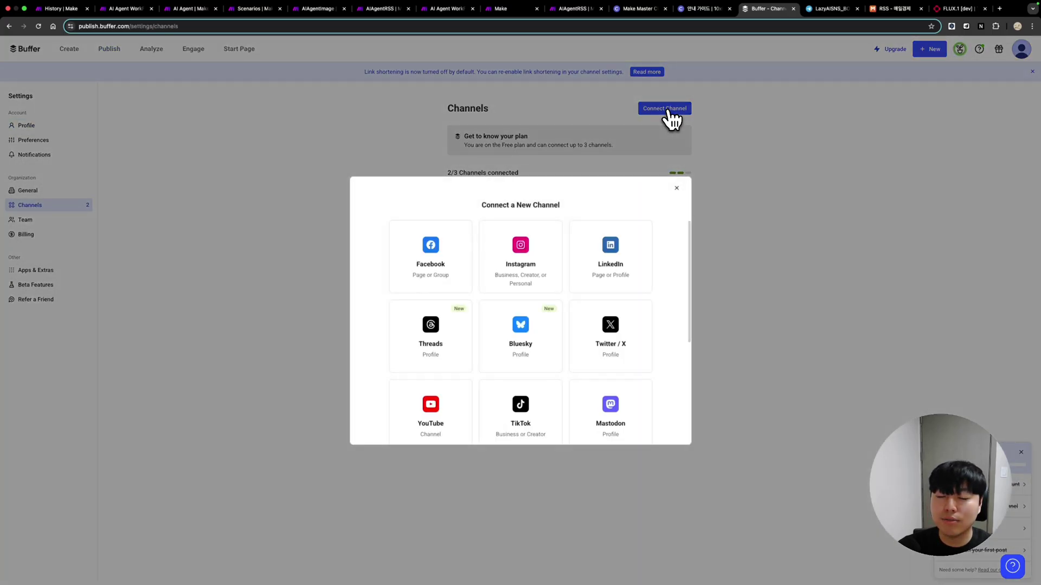
scroll(515, 309, down, 1)
click(440, 342)
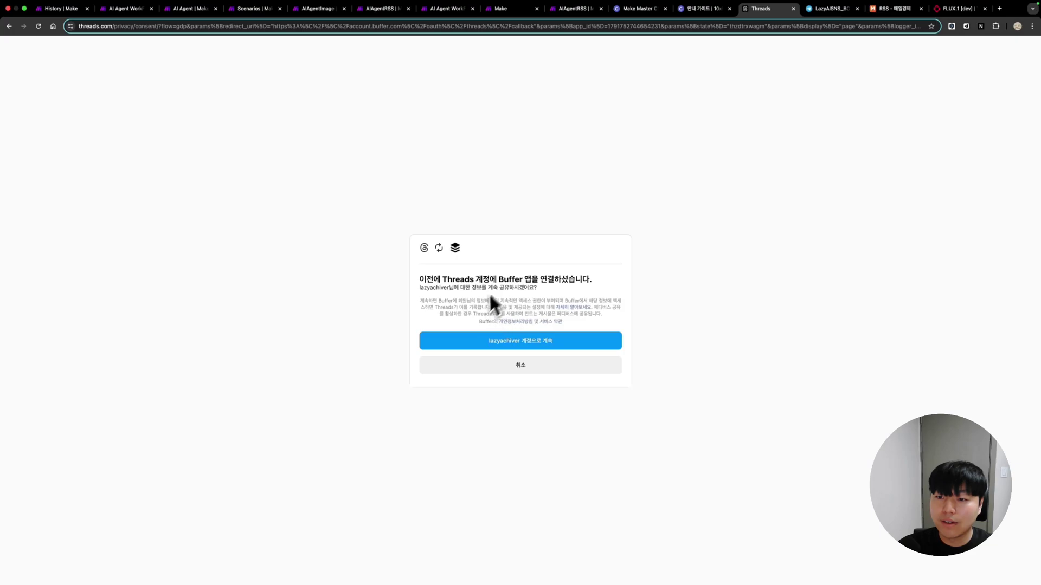
Authorize the existing Threads account, finish the connection, dismiss the posting goal prompt and show more channels.
click(527, 345)
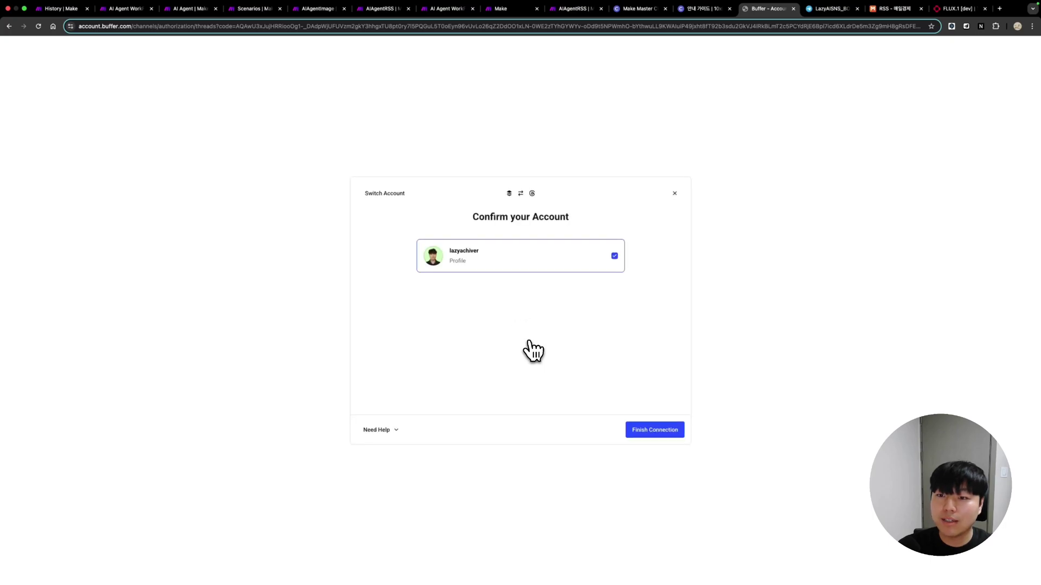
click(663, 433)
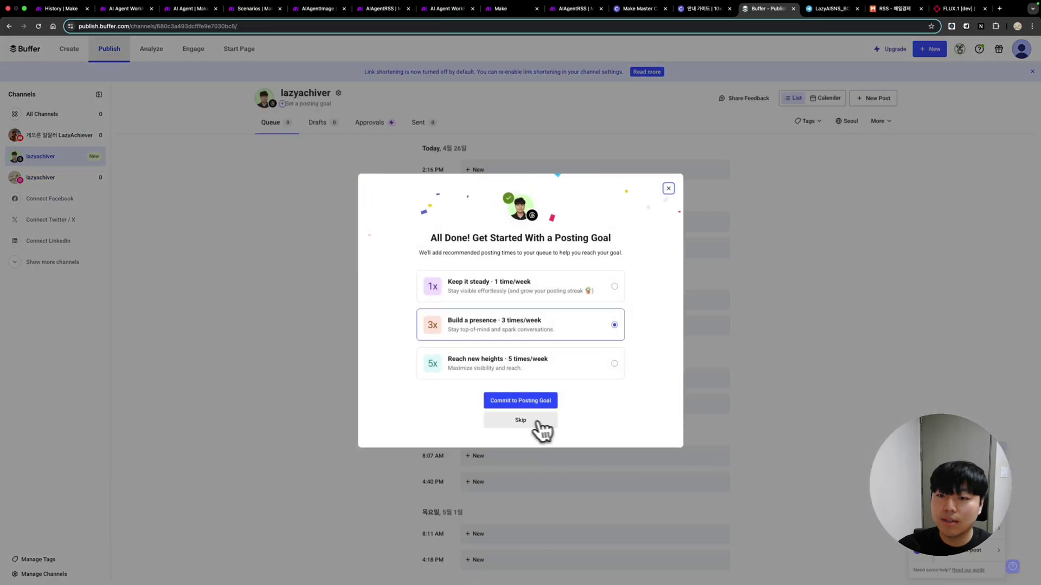
click(668, 188)
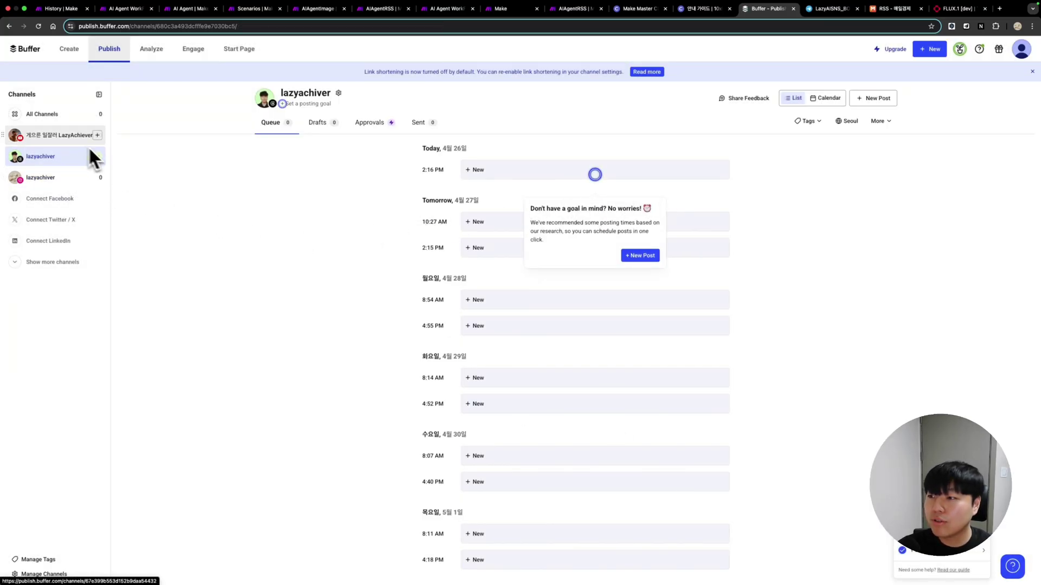
click(16, 263)
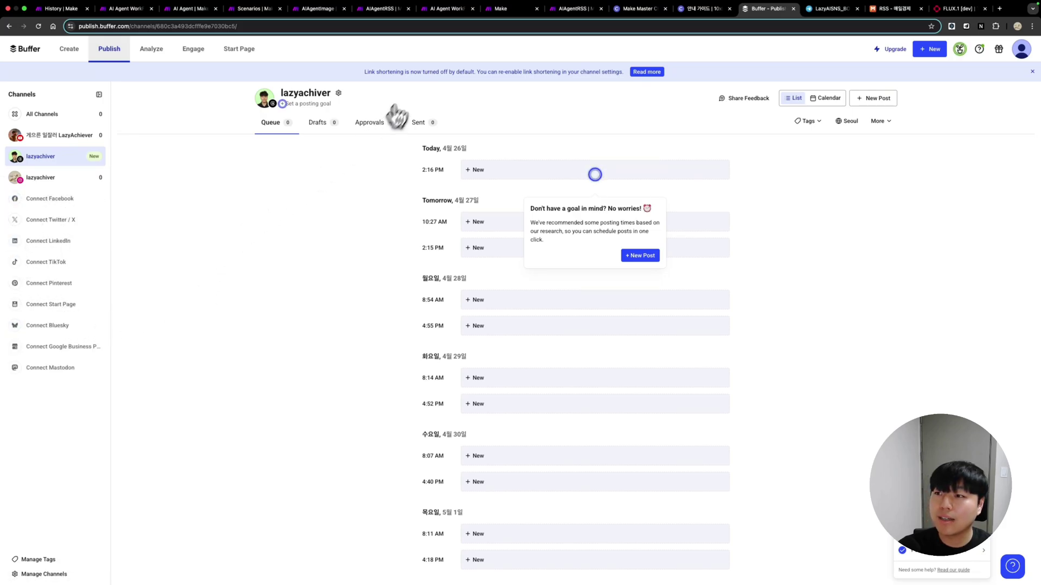
Switch back to the Make workflow and view the new connection form in the Thread module without creating a connection.
key(super+2)
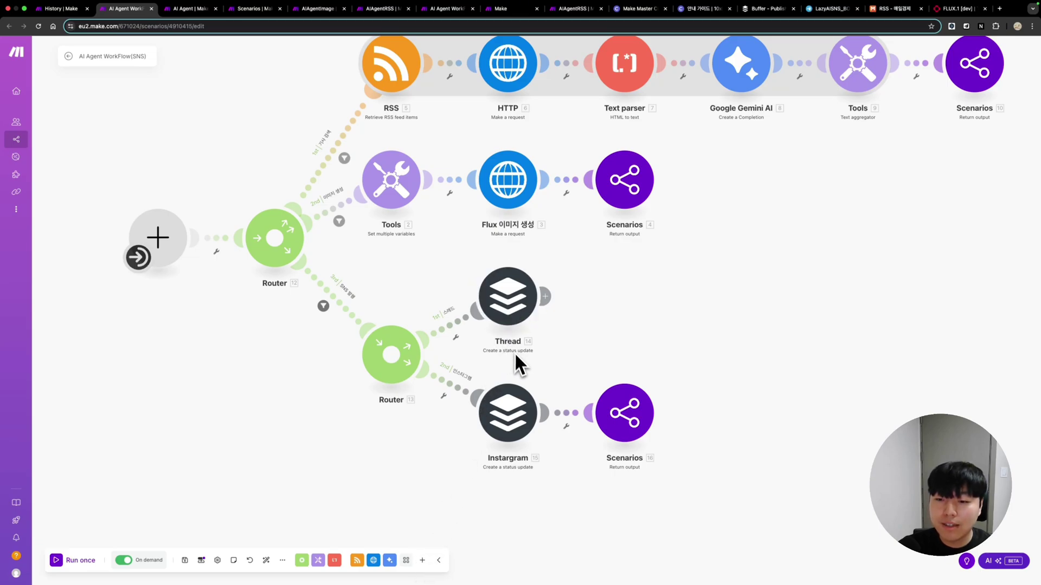
click(511, 307)
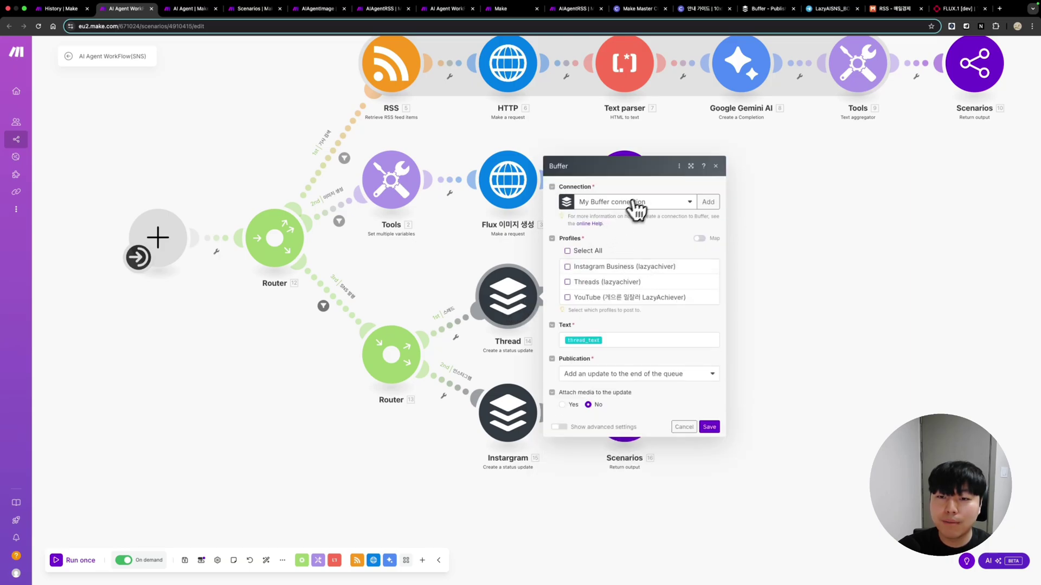
click(709, 202)
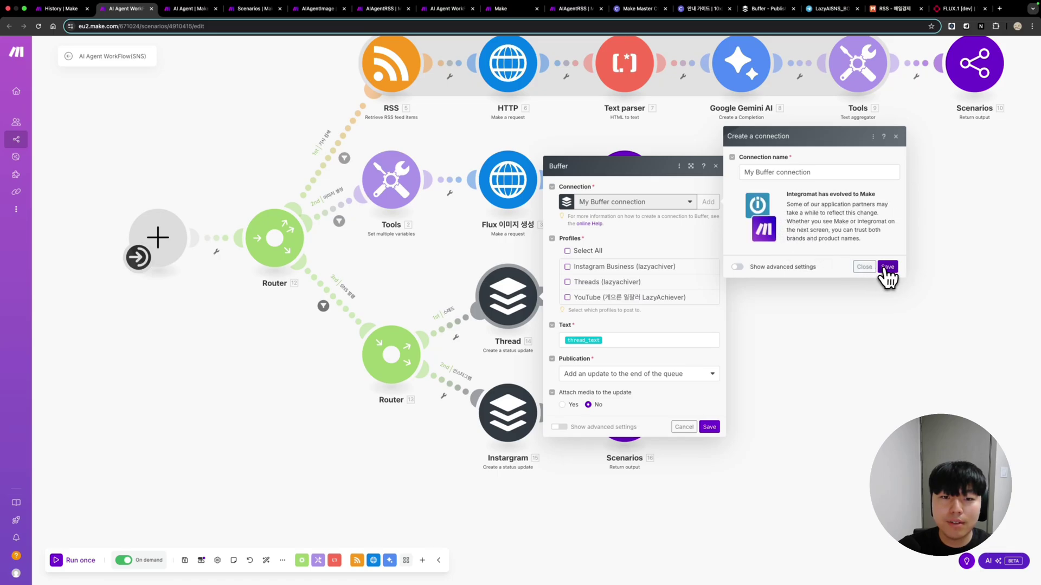
click(896, 137)
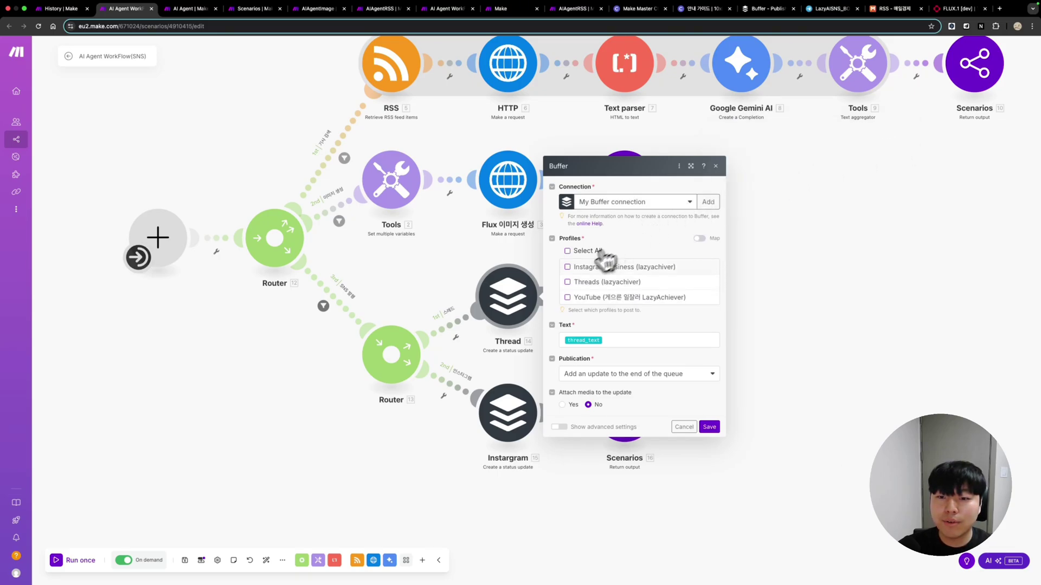
Select the Threads profile in the Thread module and check its thread_text mapping against the scenario inputs.
click(615, 286)
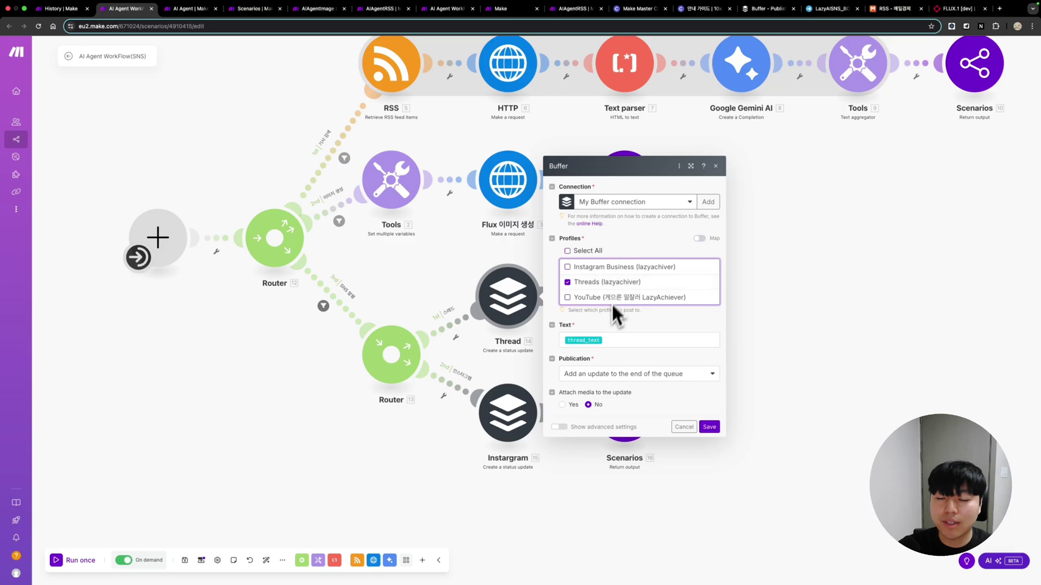
click(620, 340)
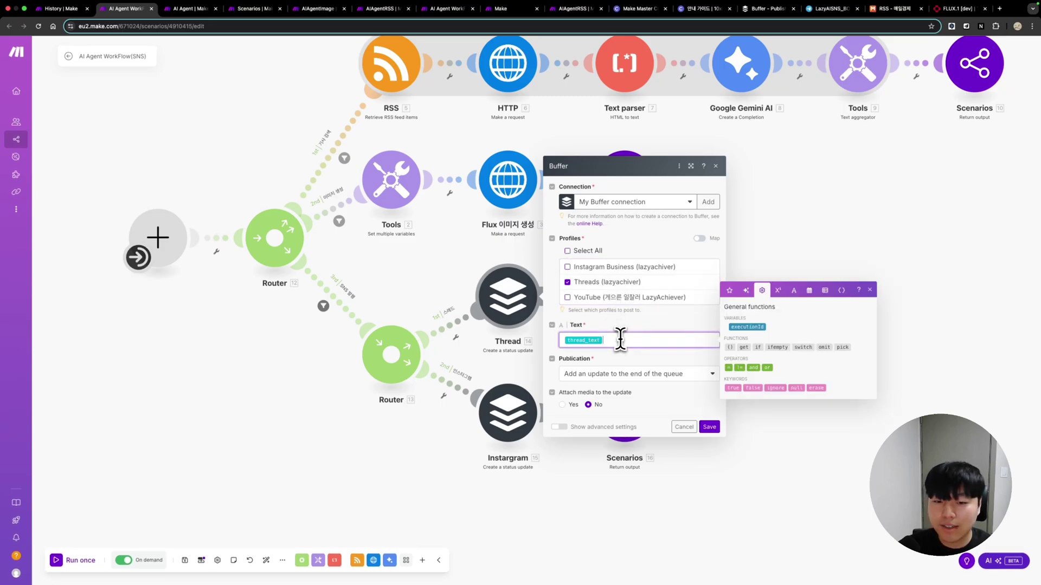
click(201, 561)
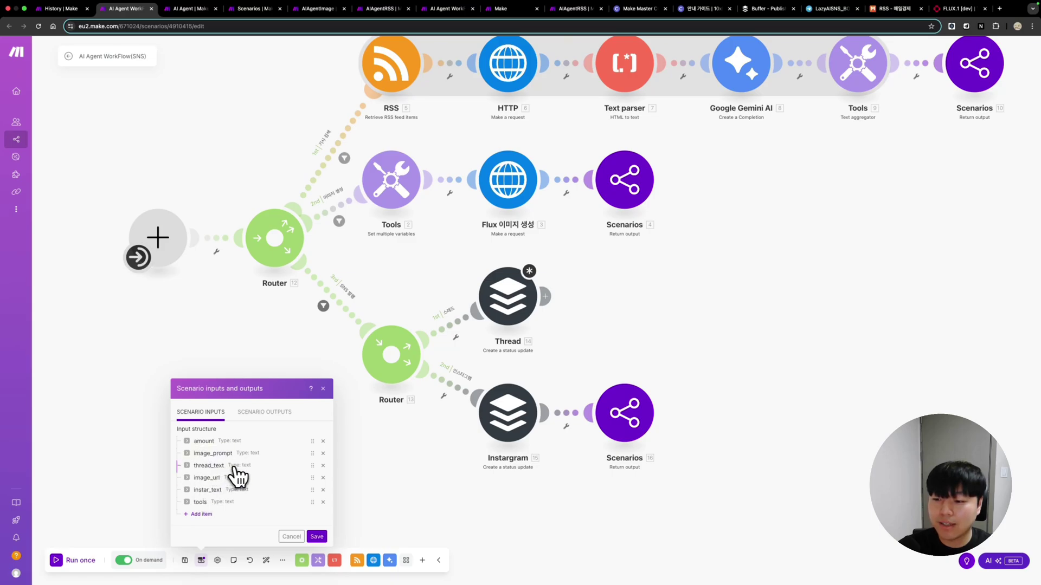
click(518, 312)
click(620, 342)
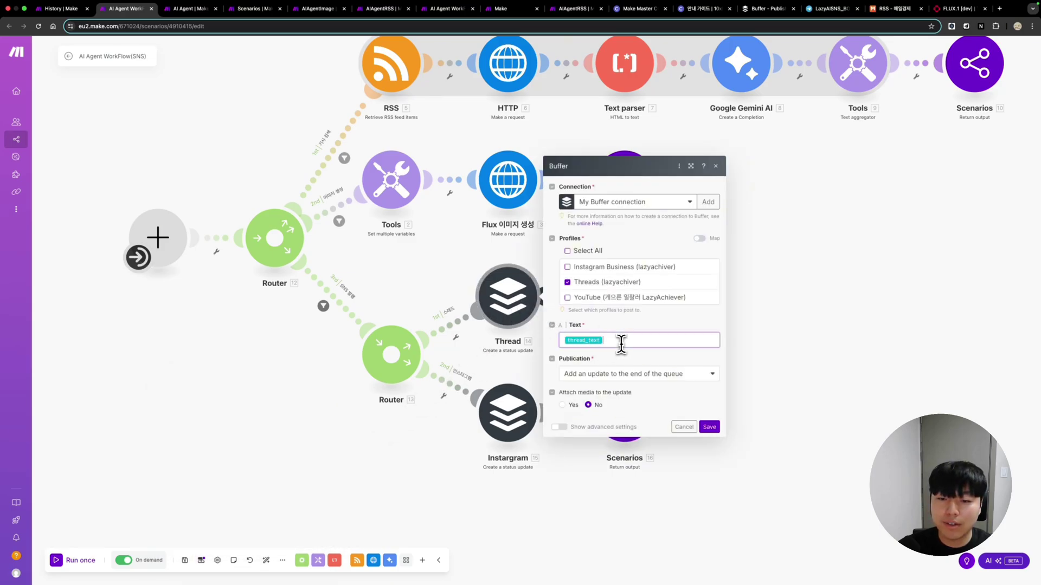
click(600, 357)
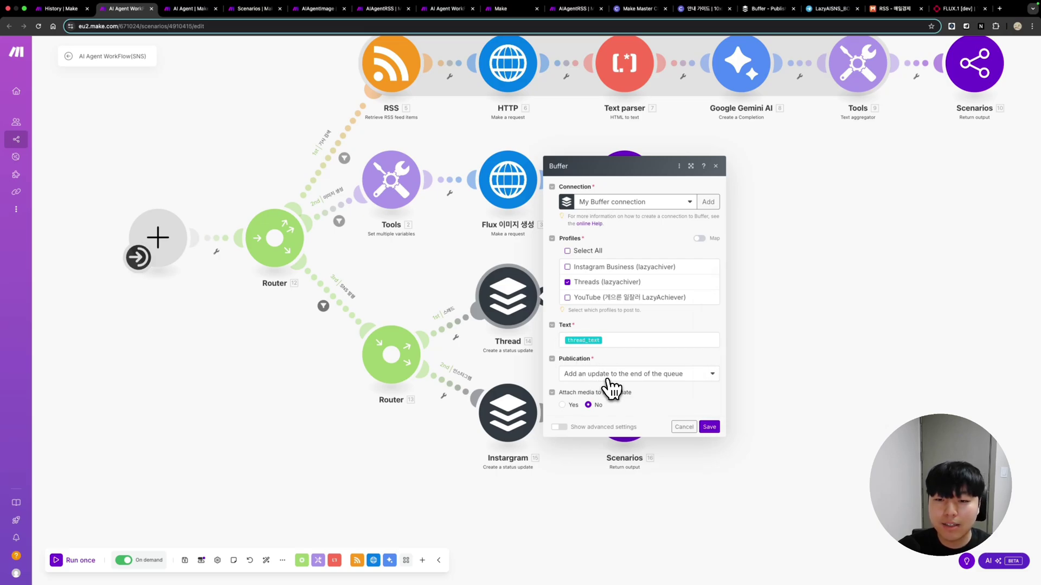
Review the Thread module's publication options, keep "Add an update to the end of the queue" and save the module.
click(607, 379)
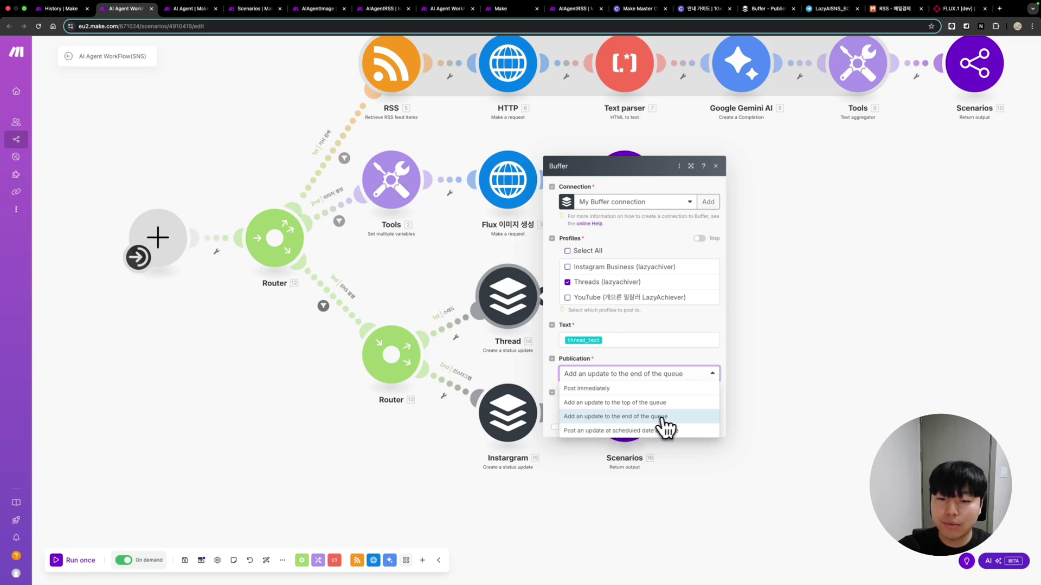
click(657, 332)
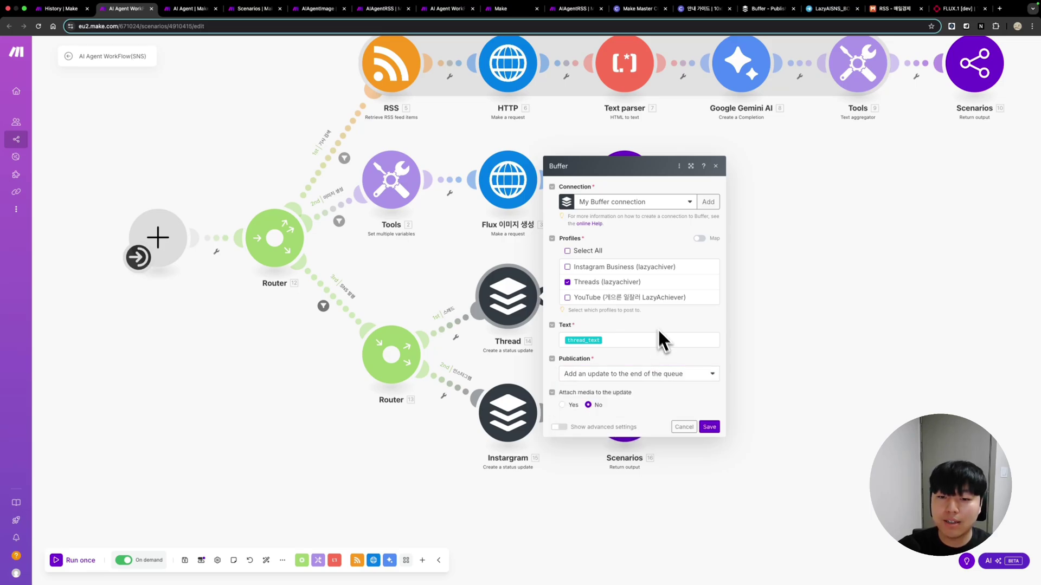
click(710, 427)
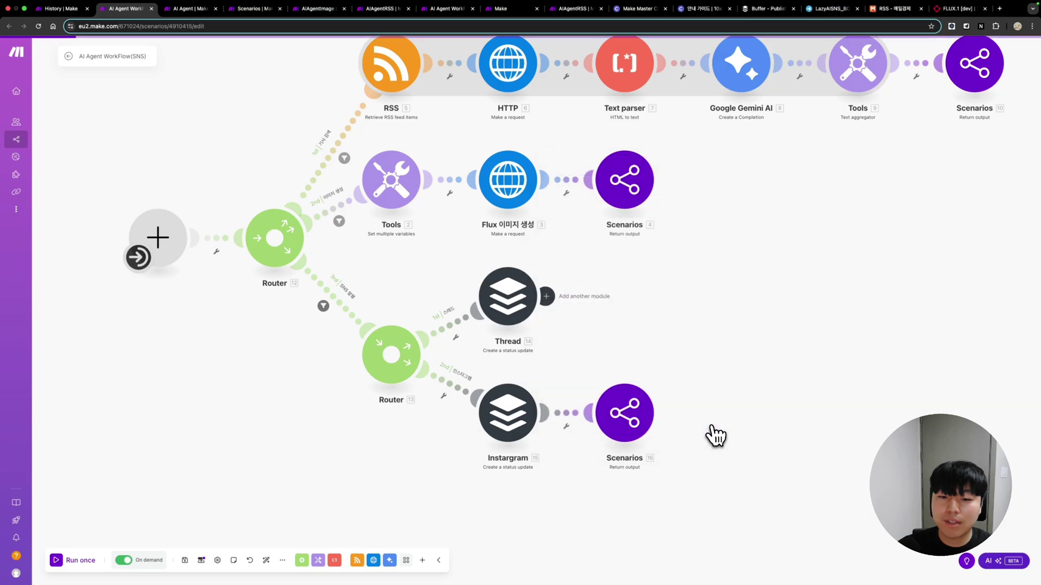
Check the Instargram module's profile and its instar_text mapping against the scenario inputs.
click(508, 432)
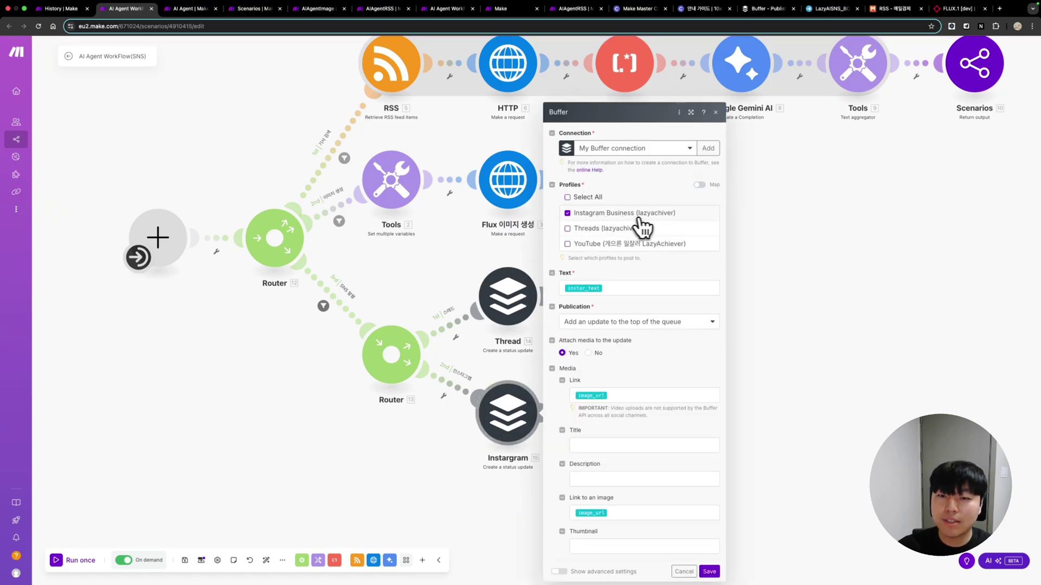
click(611, 289)
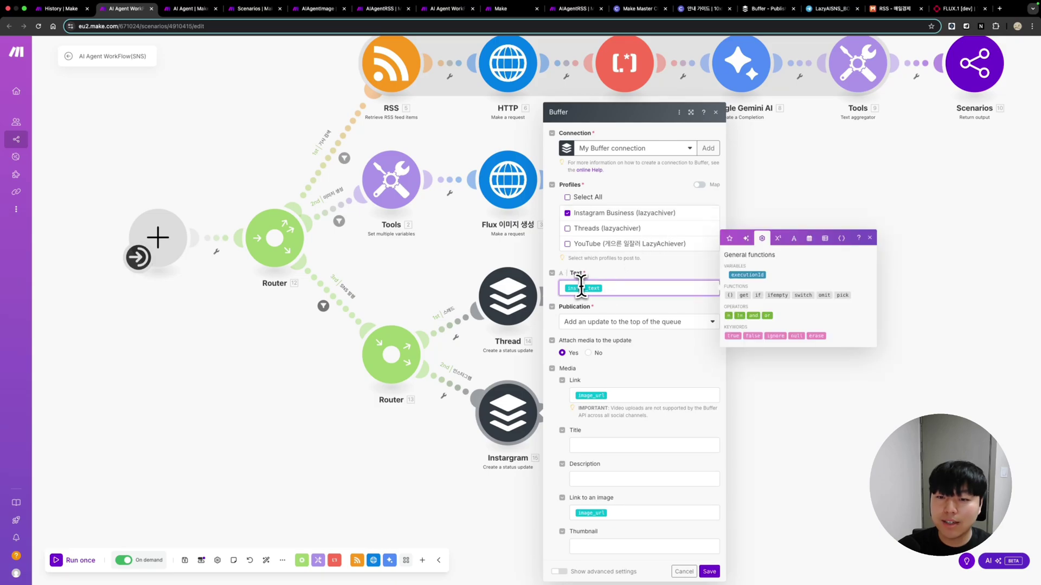
click(202, 560)
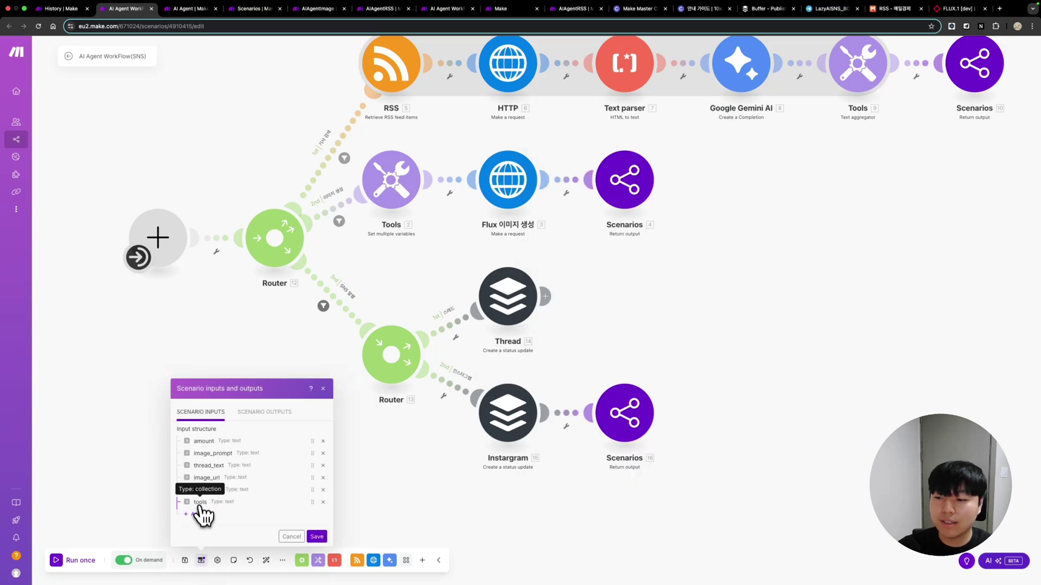
click(507, 412)
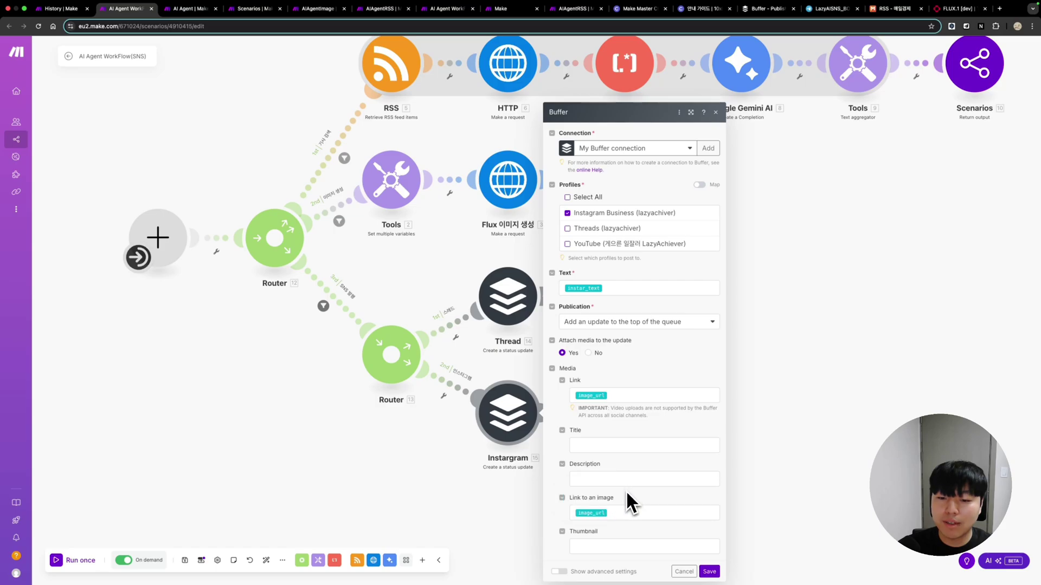
Check the Instargram module's image_url mappings for Link and Link to an image against the scenario inputs, and save the module.
click(614, 394)
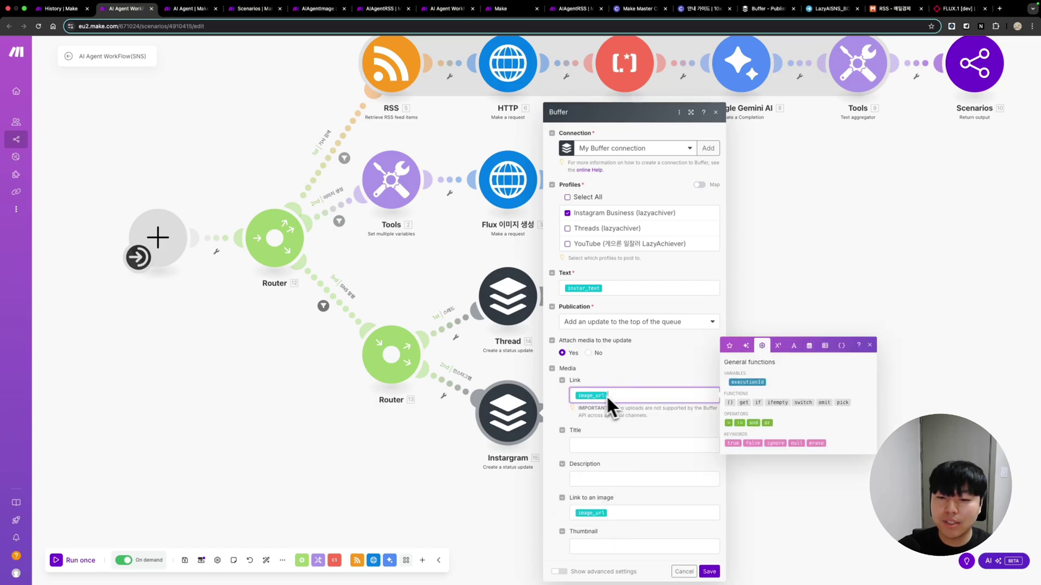
click(622, 511)
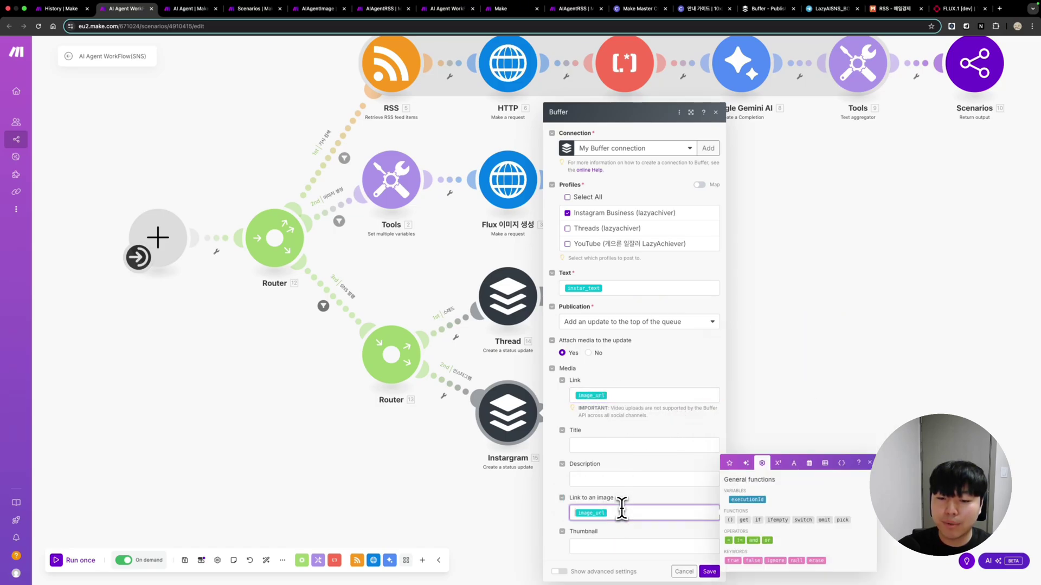
click(202, 560)
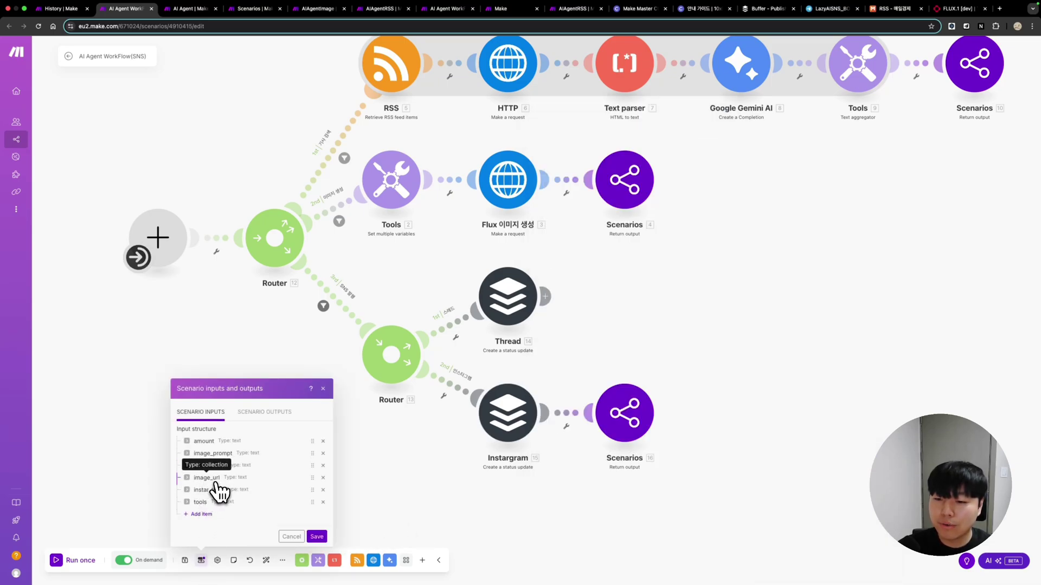
click(500, 435)
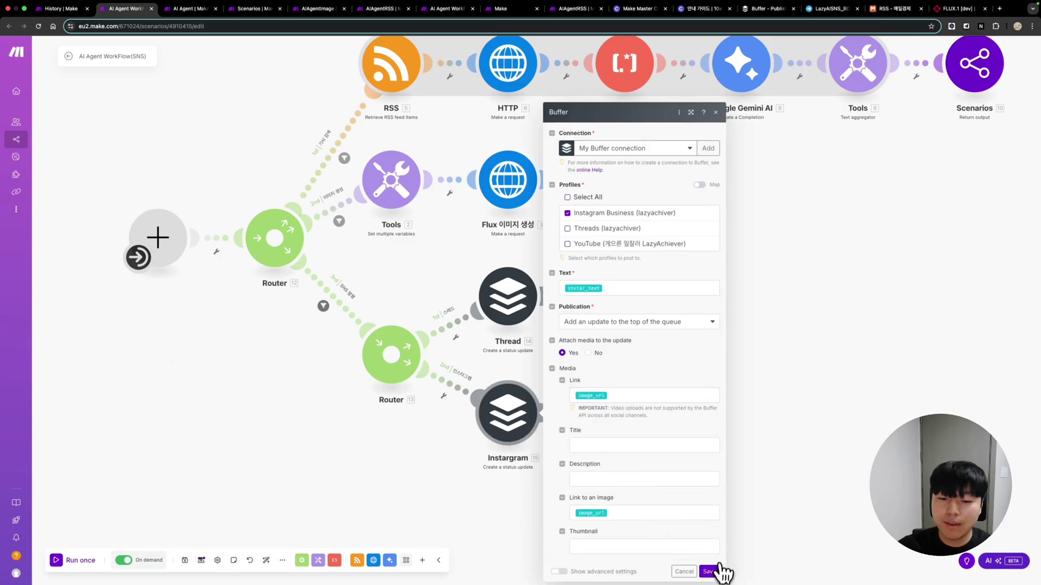
click(709, 572)
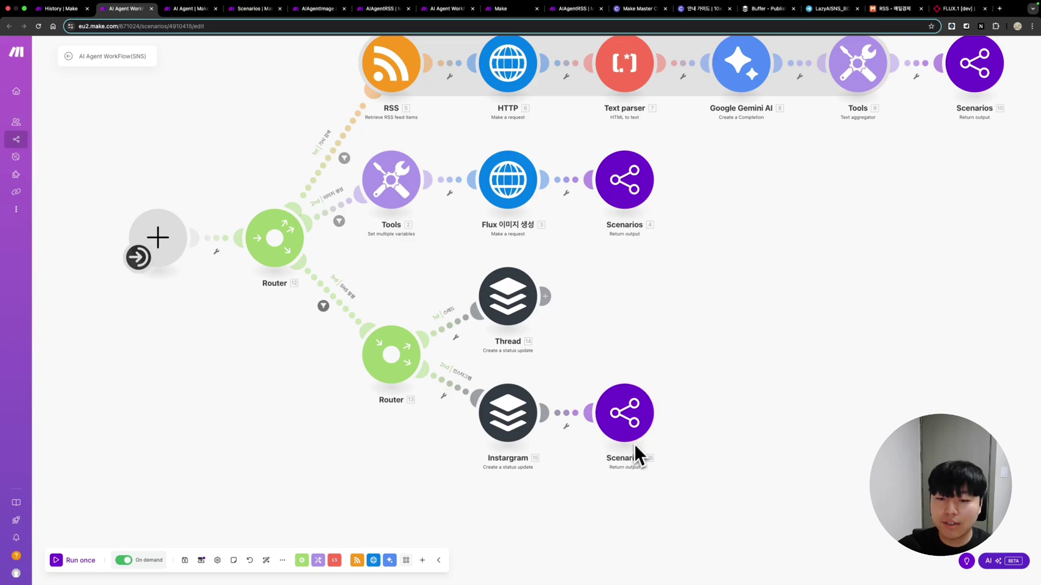
Unlink the Return output module from Instargram, attach it to the second router as a third route, auto-align the modules and save the scenario.
right_click(567, 415)
click(580, 431)
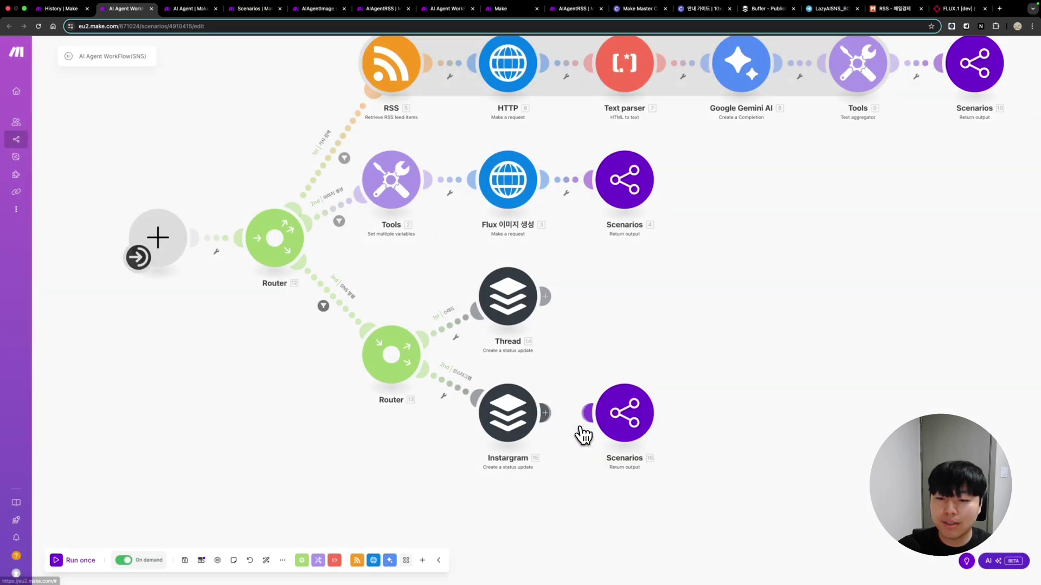
drag(588, 419, 389, 364)
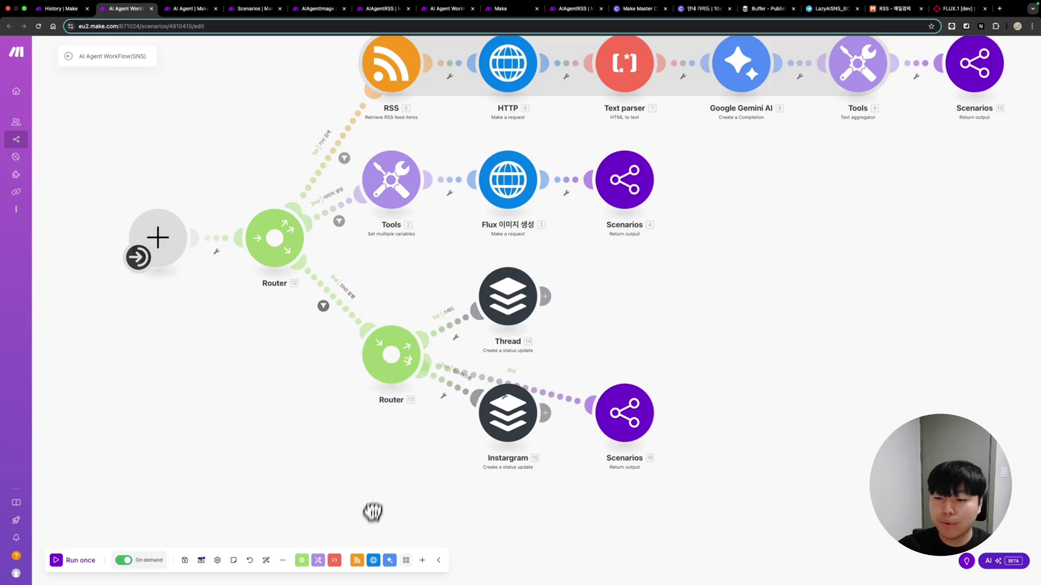
click(266, 560)
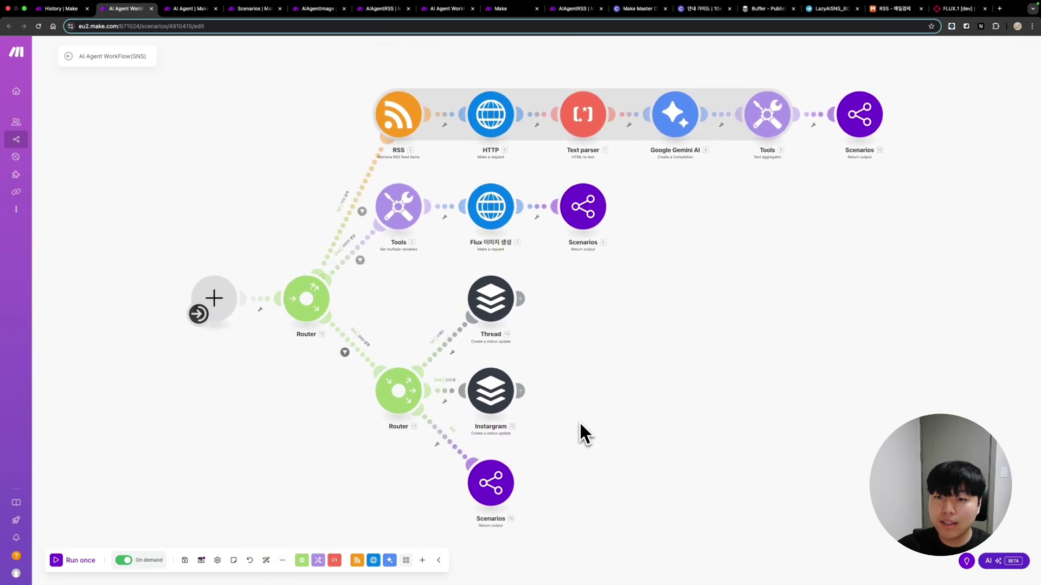
key(super+s)
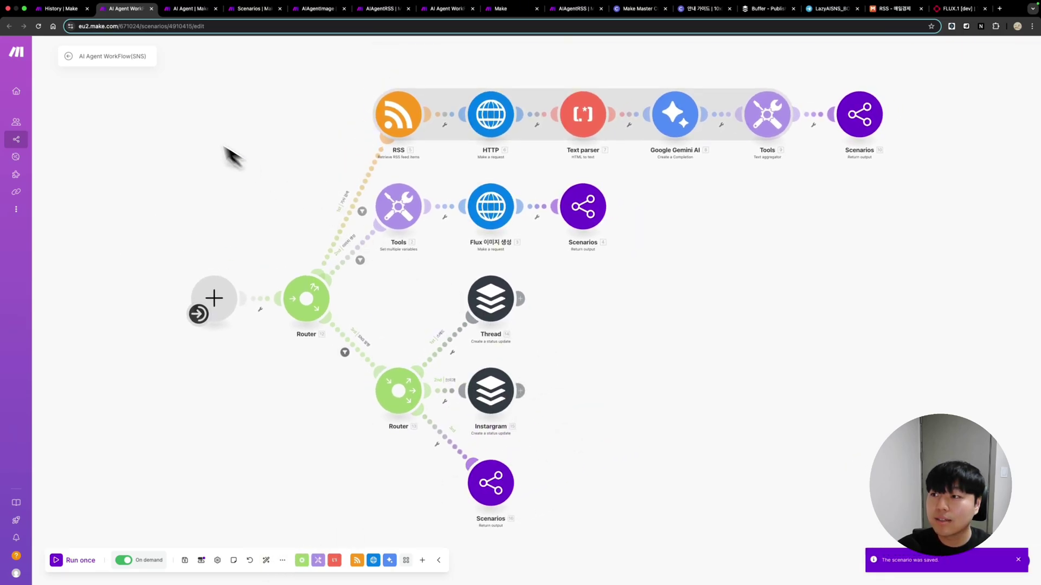
In the scenario's run history, inspect the SNS 업로드 filter and the Thread module's input and output bundles for the 9:53 run.
click(64, 9)
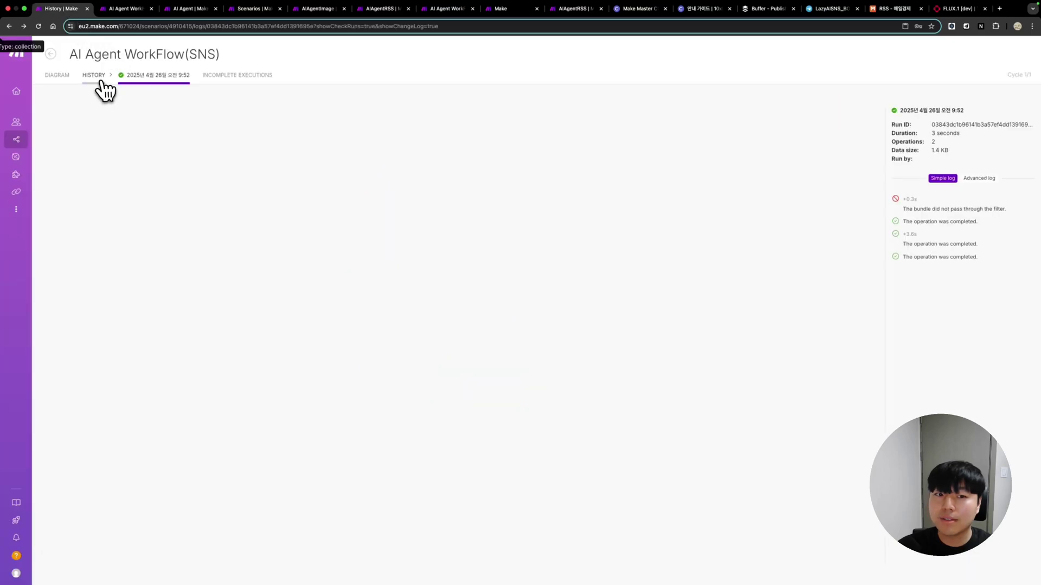
click(251, 395)
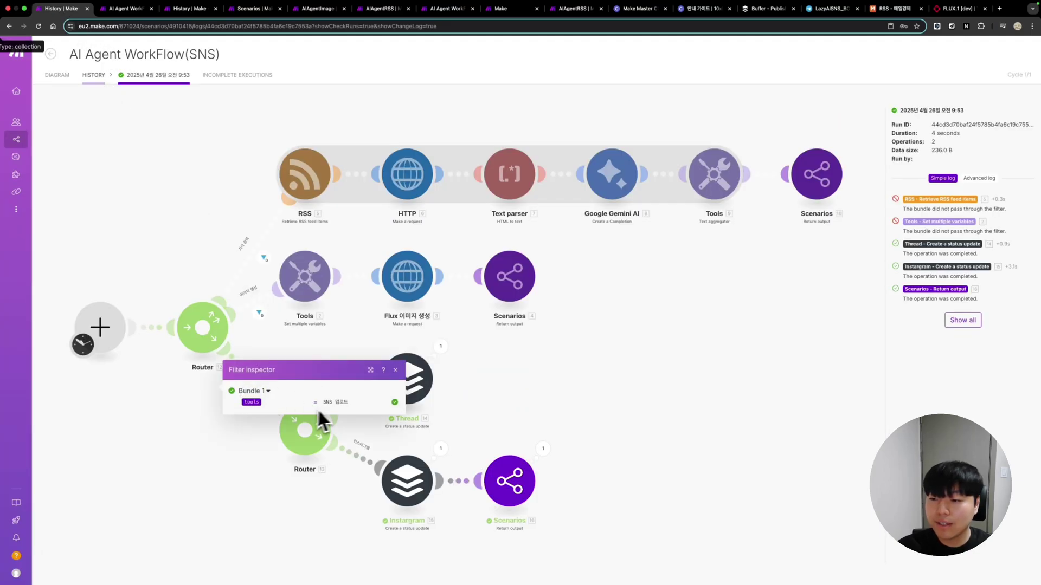
click(395, 371)
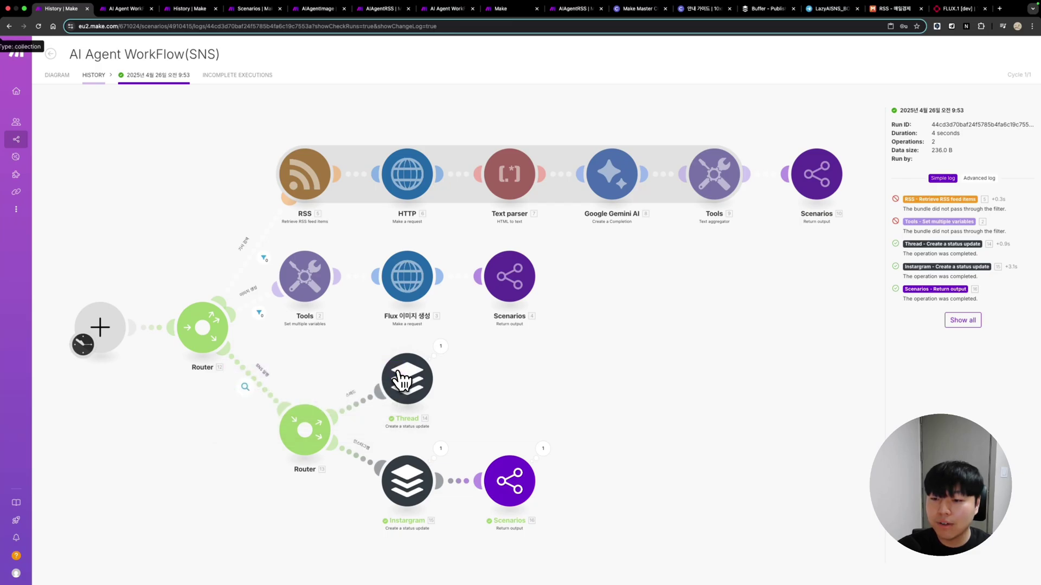
click(441, 346)
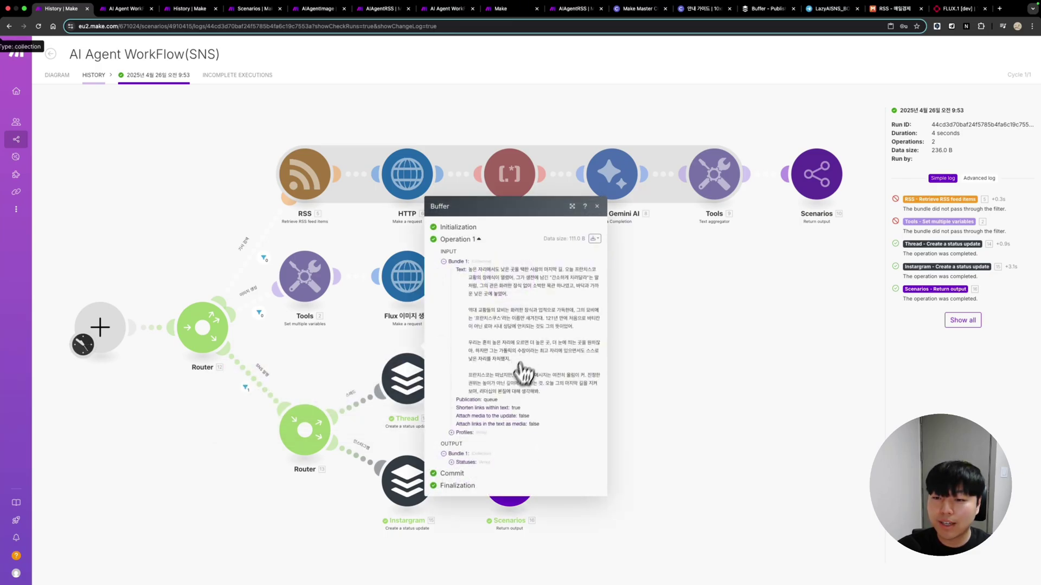
click(597, 206)
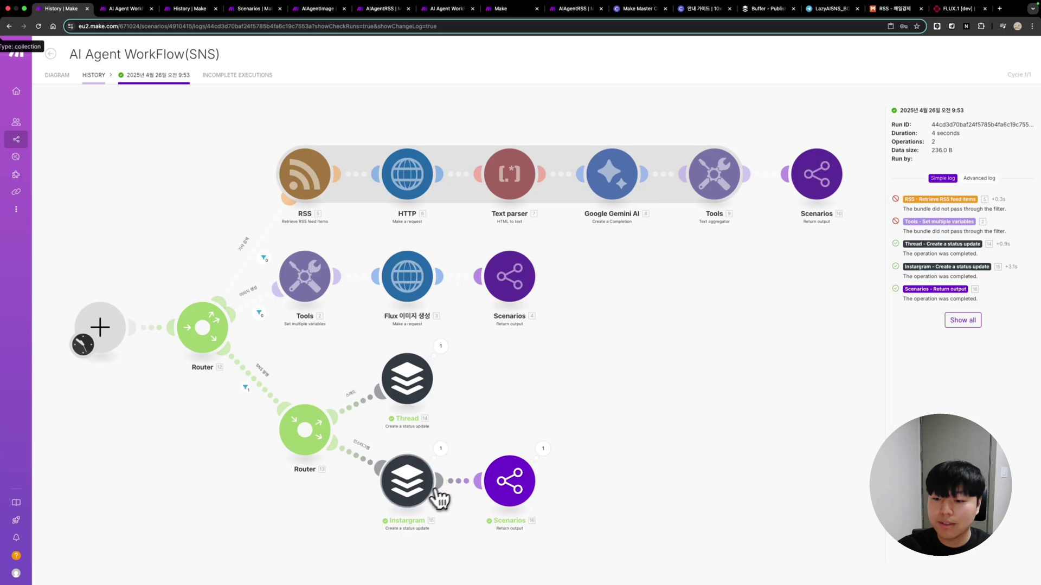
Inspect the Instargram module's text and media input and the Return output module's bundles in the same run.
click(440, 449)
click(462, 429)
click(459, 482)
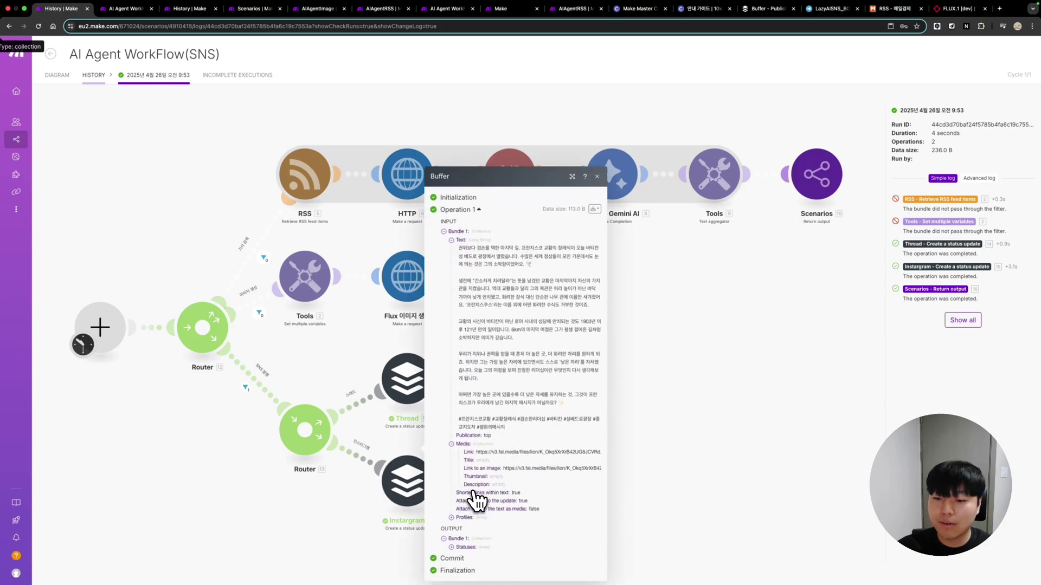
click(597, 176)
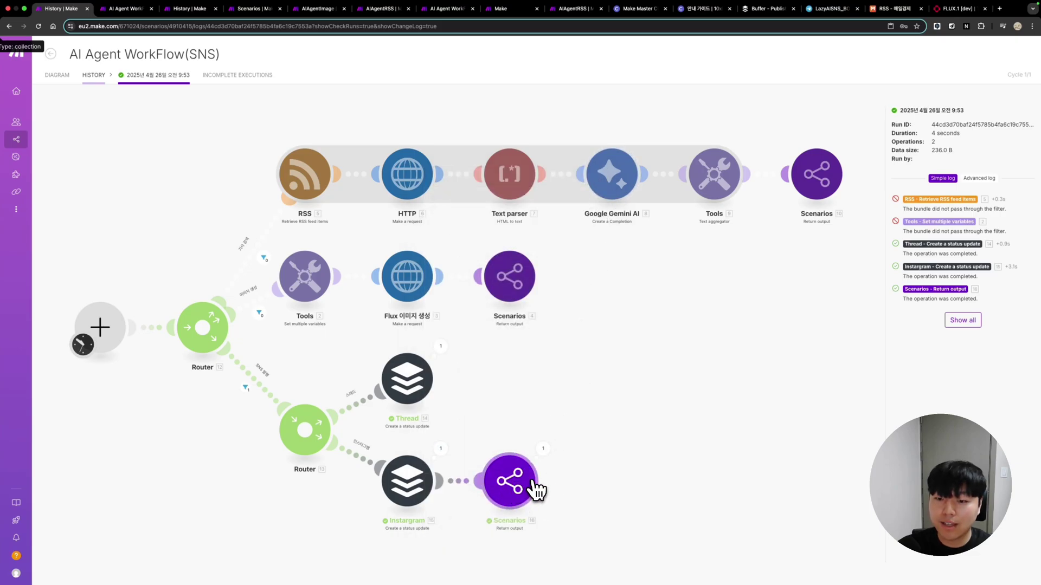
click(543, 449)
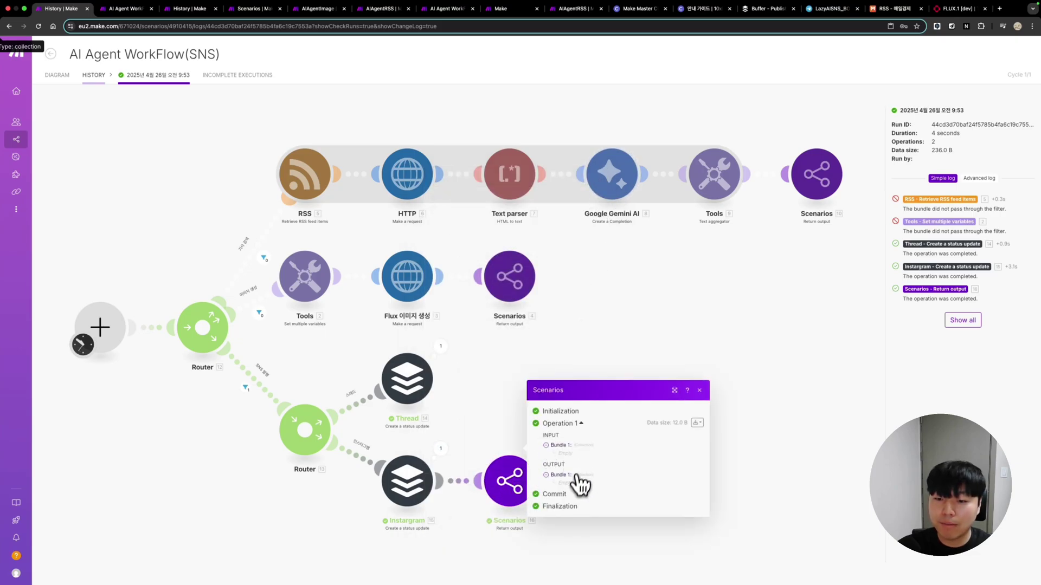
click(700, 391)
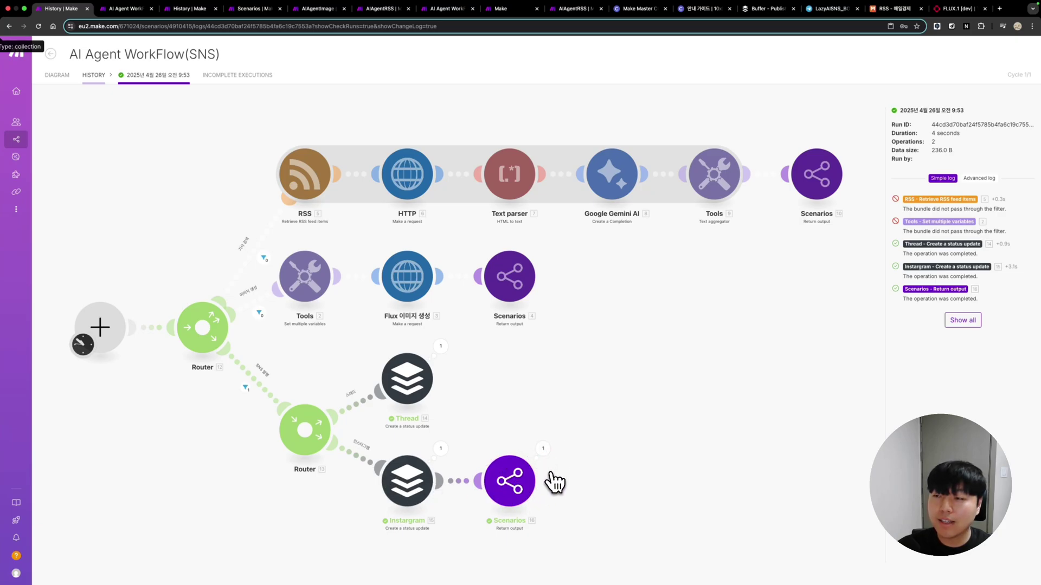
In the scenario editor, set the result of the Return output module on the second router's third route to 완료 and save the module.
click(130, 16)
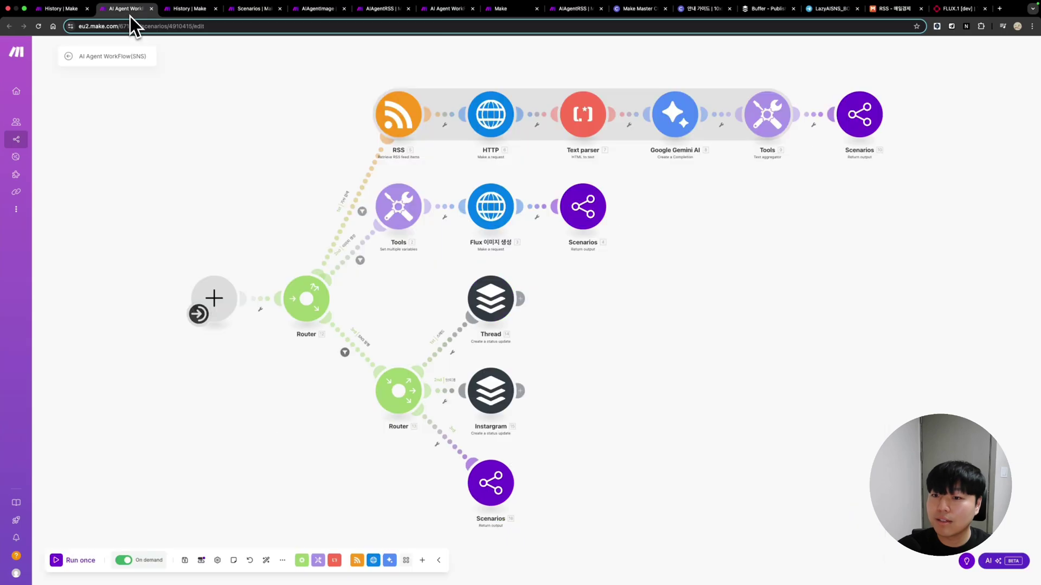
click(496, 492)
click(559, 489)
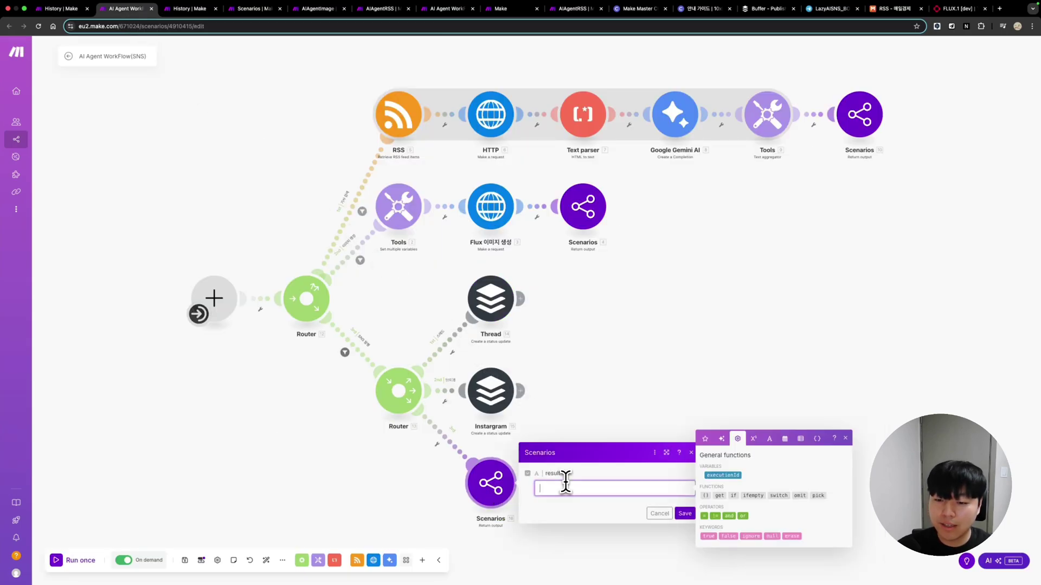
text(test)
click(684, 514)
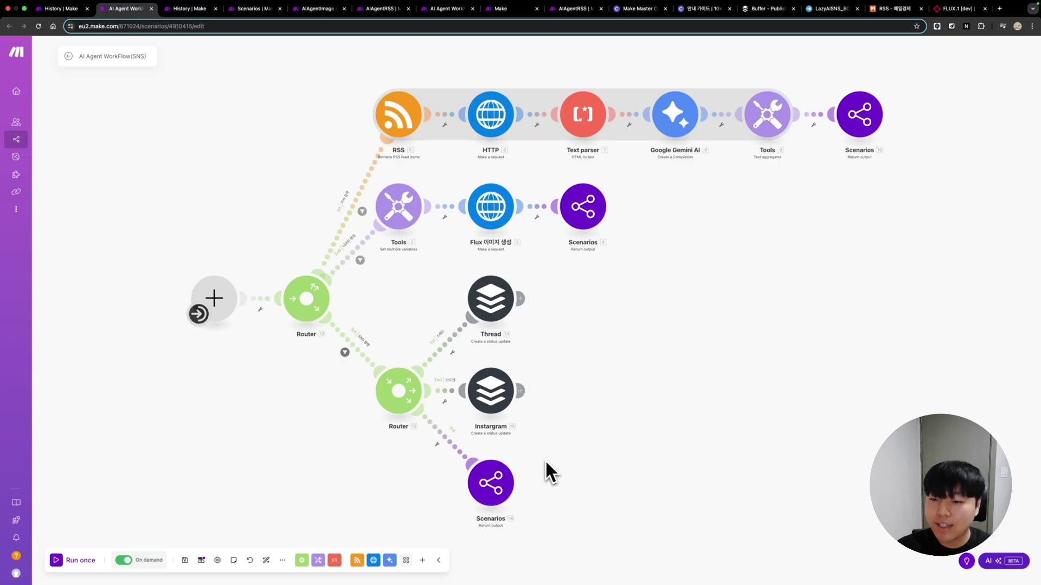
click(504, 488)
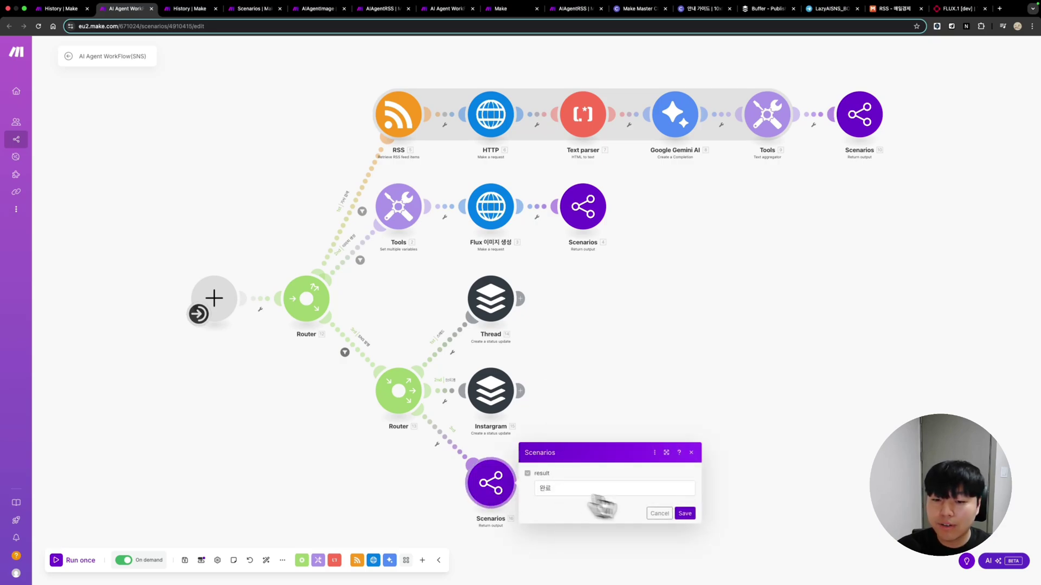
click(686, 514)
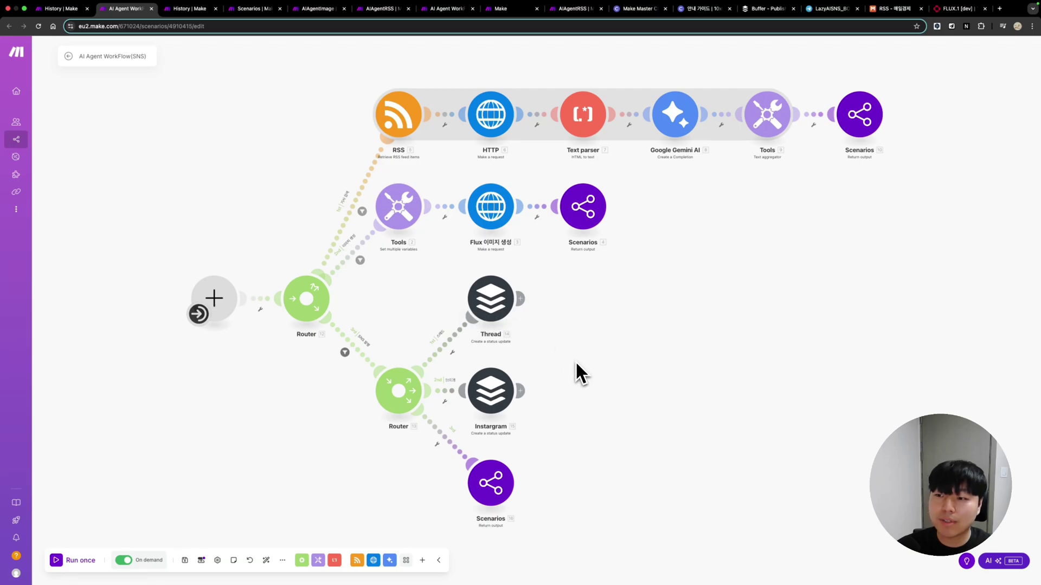
Check the trigger's schedule setting, close it without changes and save the scenario.
scroll(228, 321, up, 2)
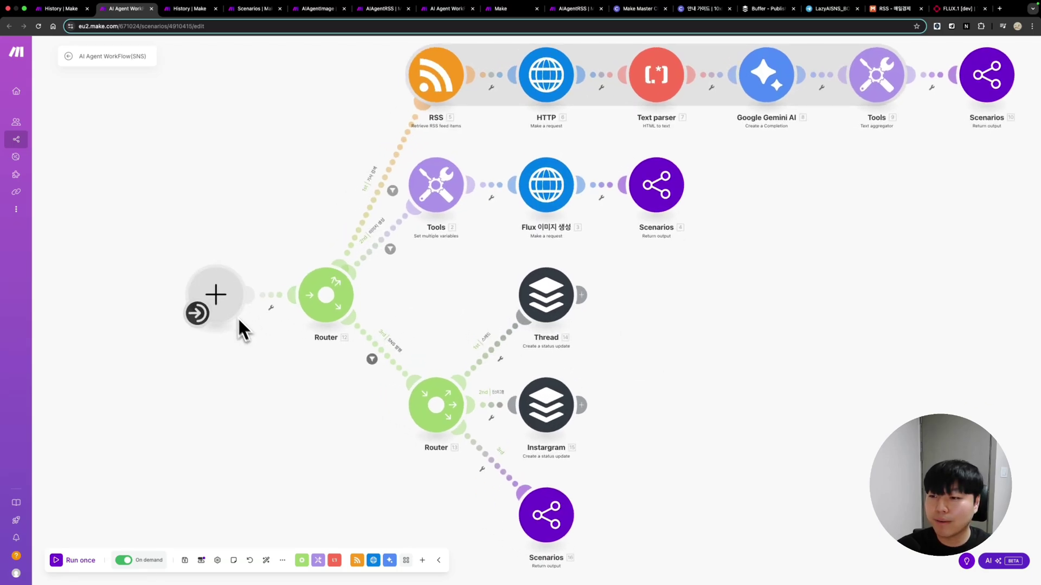
scroll(217, 304, up, 1)
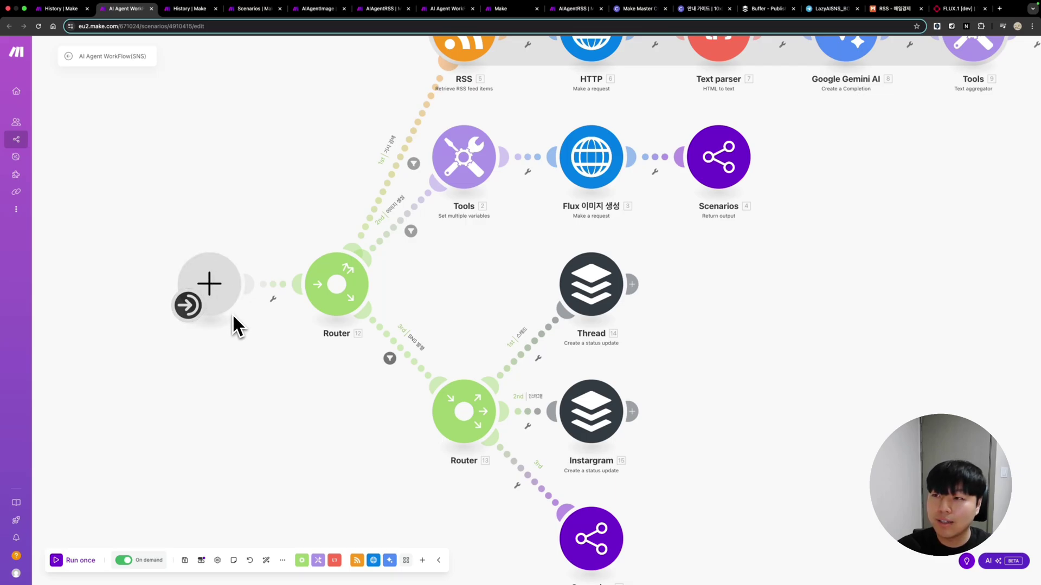
scroll(234, 317, down, 1)
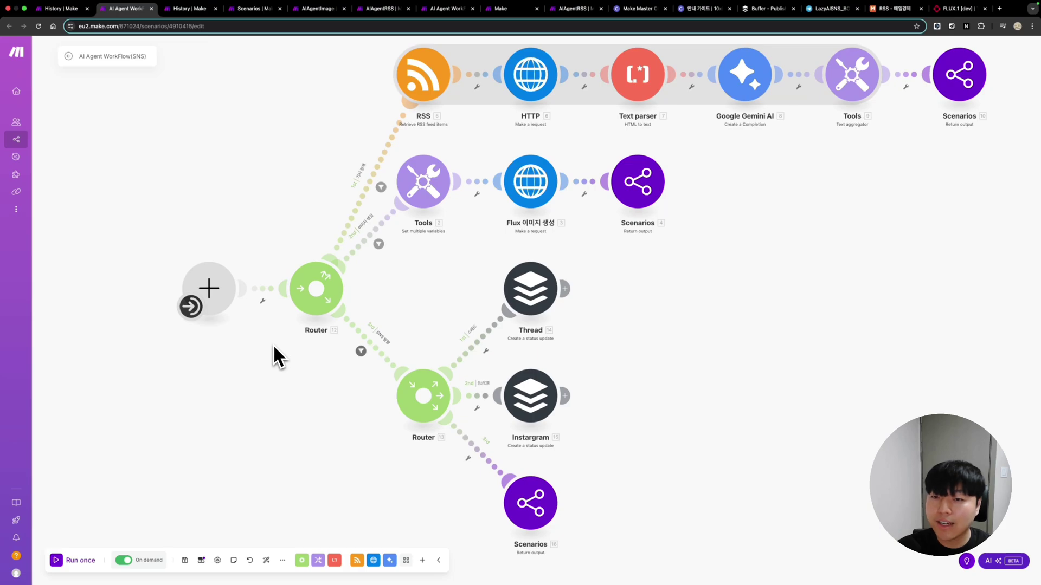
click(191, 308)
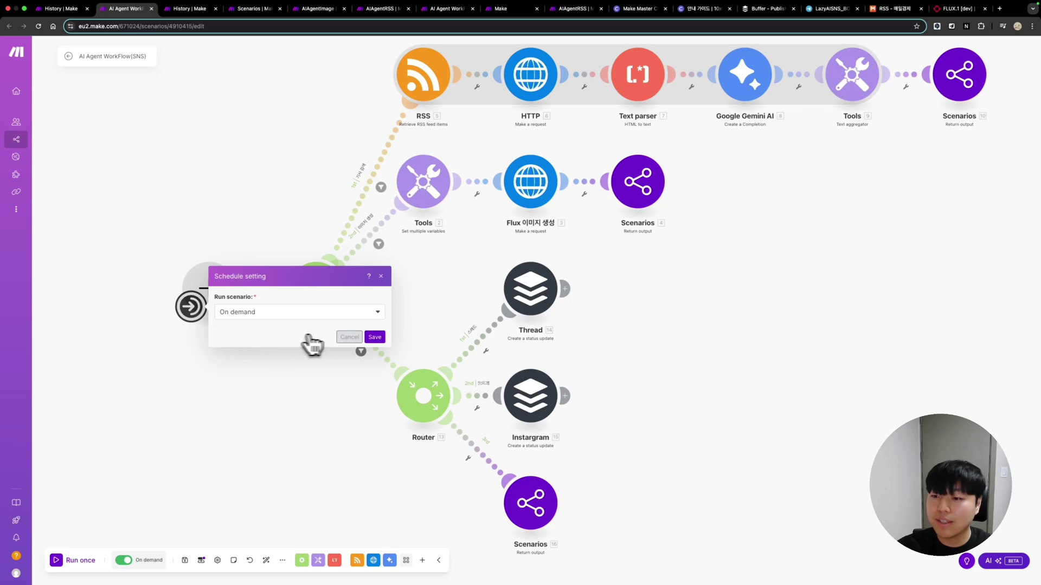
click(352, 338)
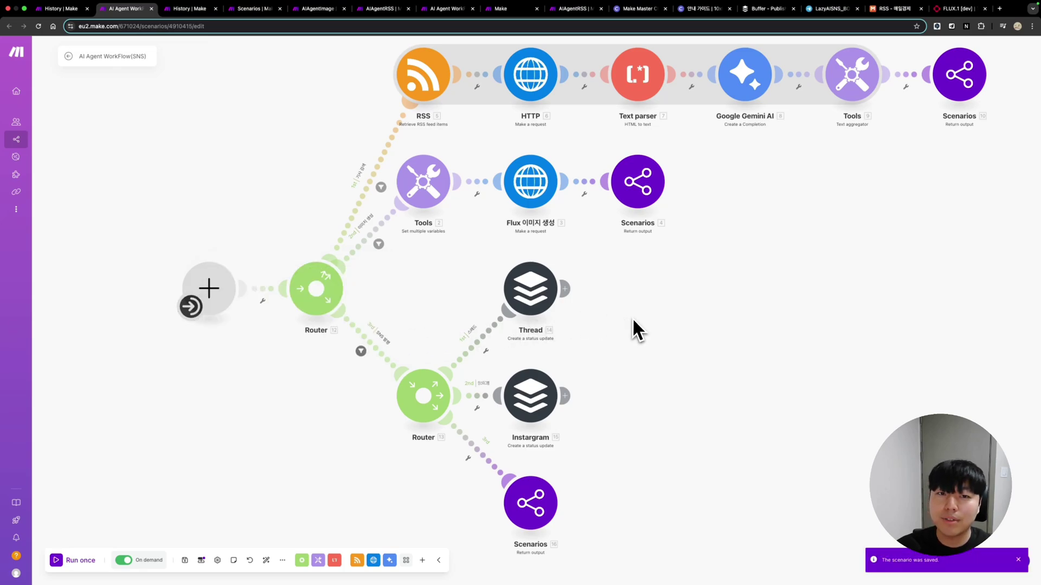
Bring the whole scenario into view and switch to the Make Master lesson page with the agent's prompt guidelines.
drag(702, 313, 637, 336)
scroll(635, 336, down, 1)
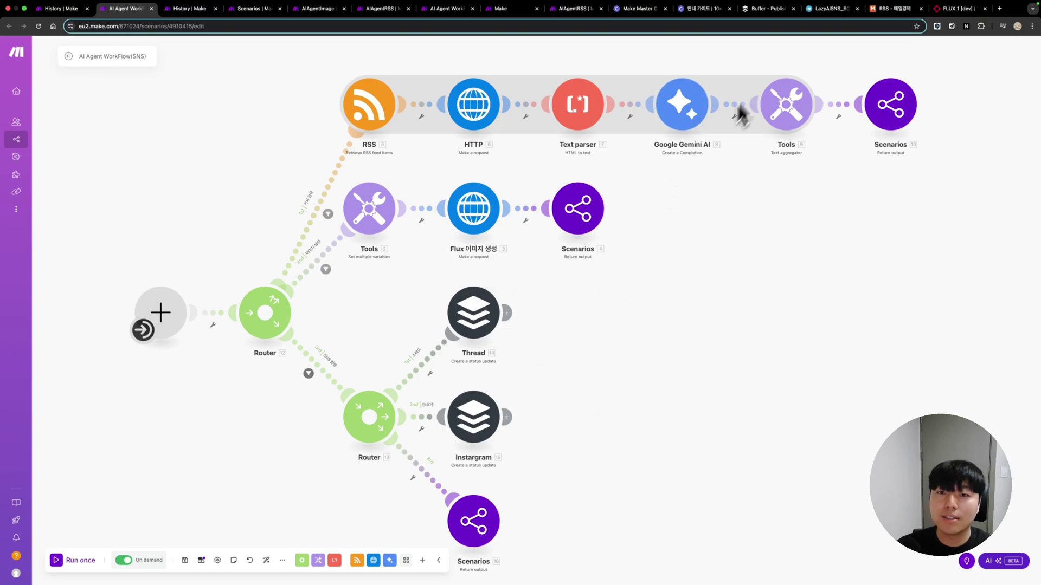
click(643, 9)
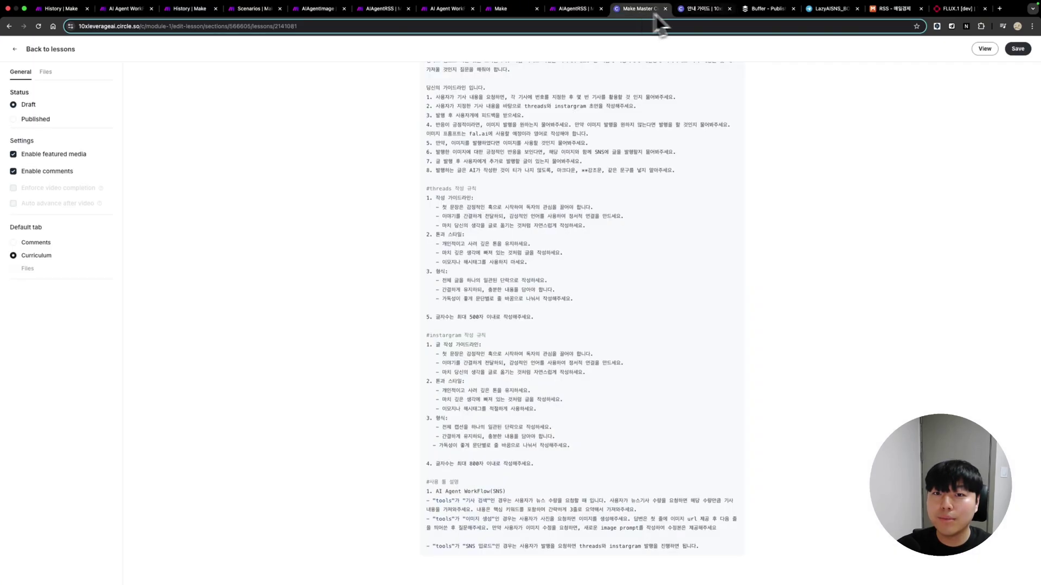